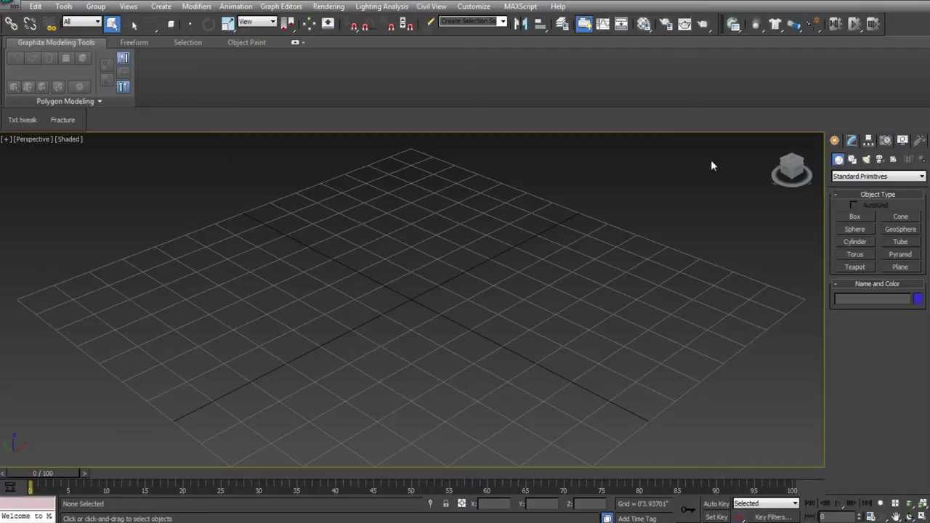
Set the Line spline tool to Smooth for both the initial type and the drag type.
left_click(529, 190)
left_click(849, 178)
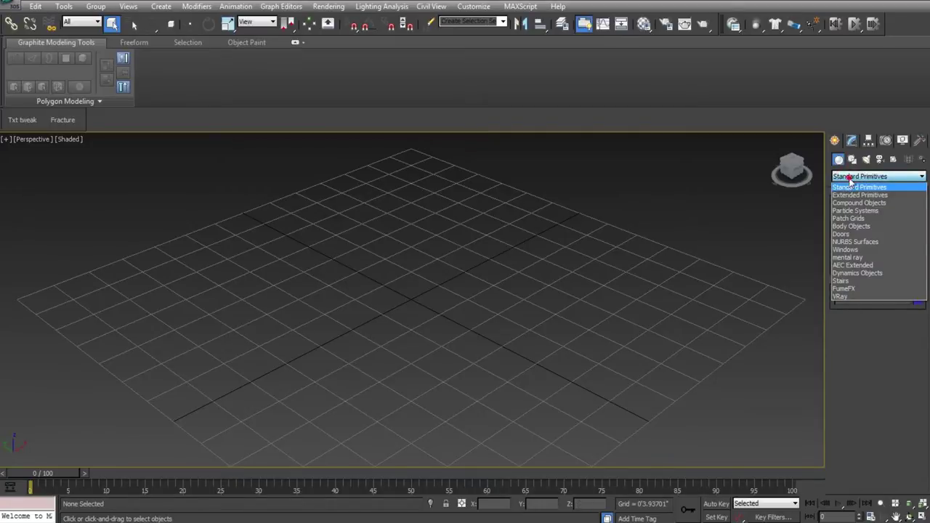
left_click(851, 183)
left_click(854, 161)
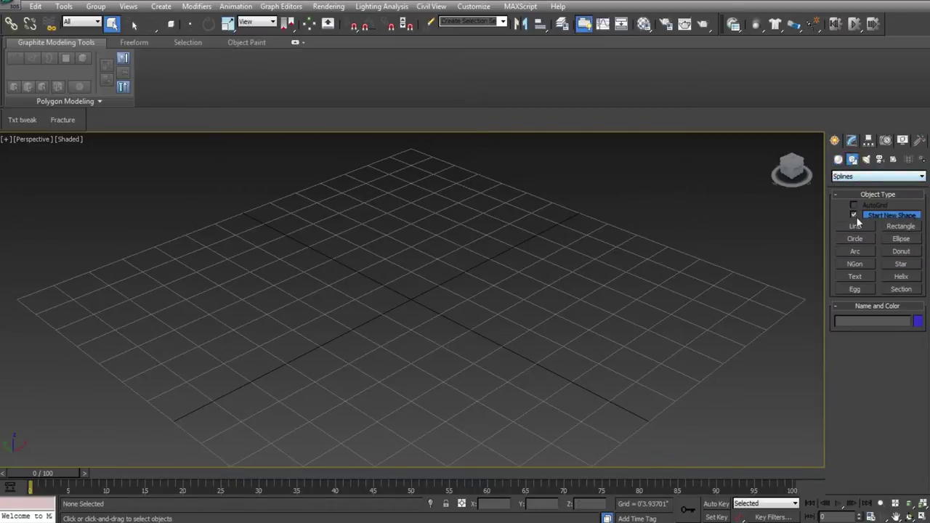
left_click(843, 226)
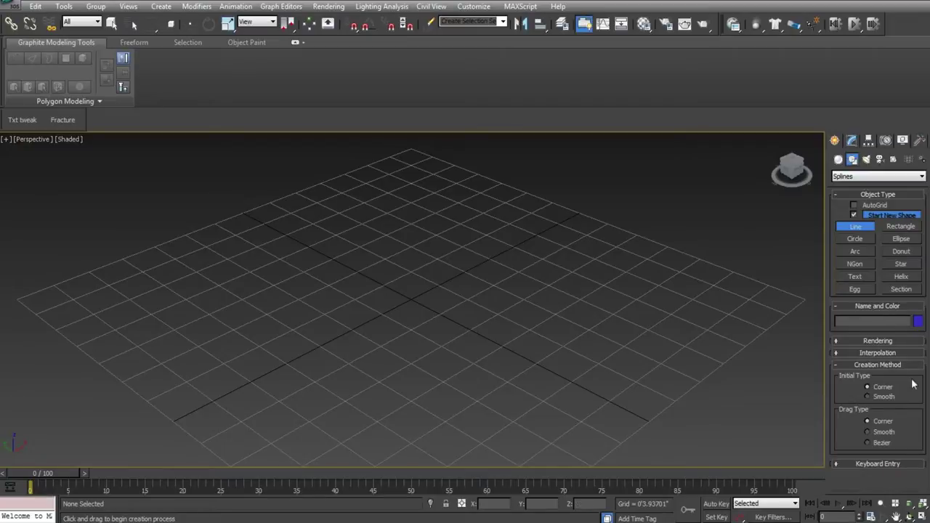
left_click(884, 397)
left_click(883, 432)
Draw a nearly vertical three-vertex line about 6.2 inches long in the Top view, about 2 inches to the negative-X side of the origin.
key("t")
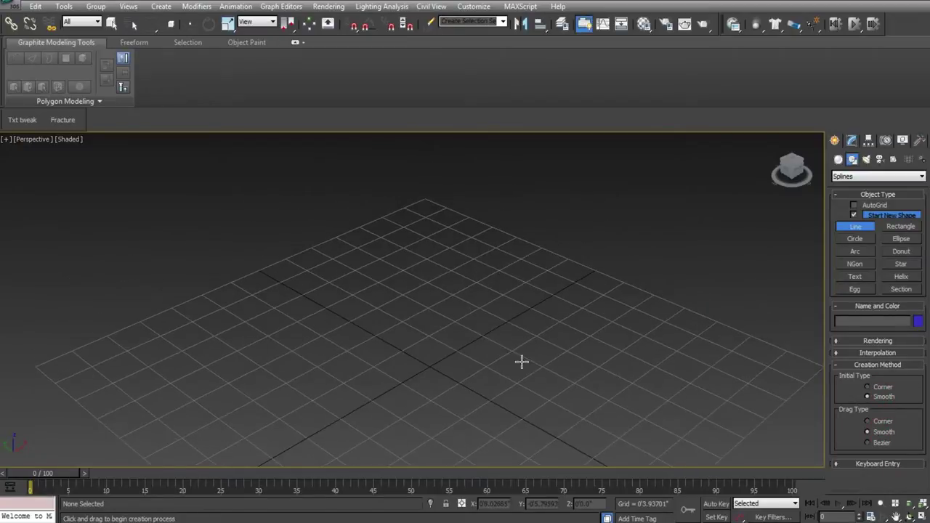
scroll(502, 346, "up", 4)
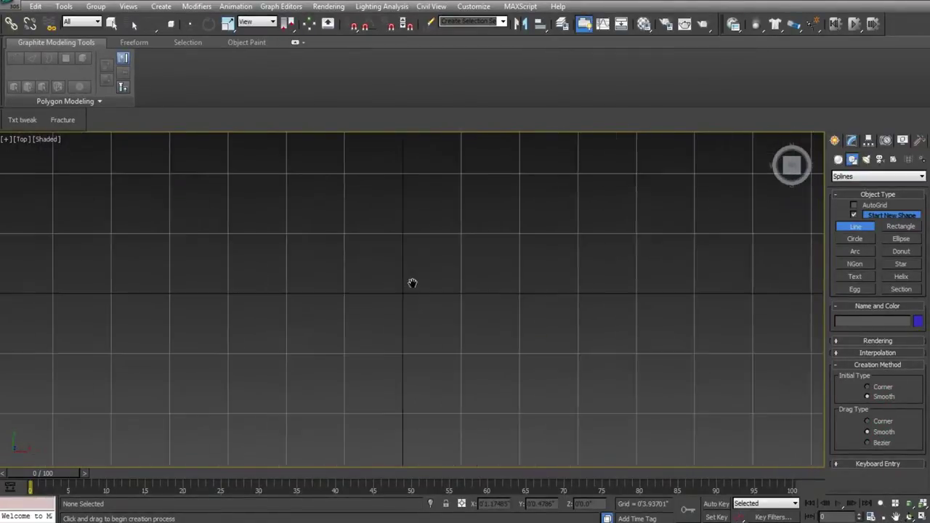
left_click(367, 249)
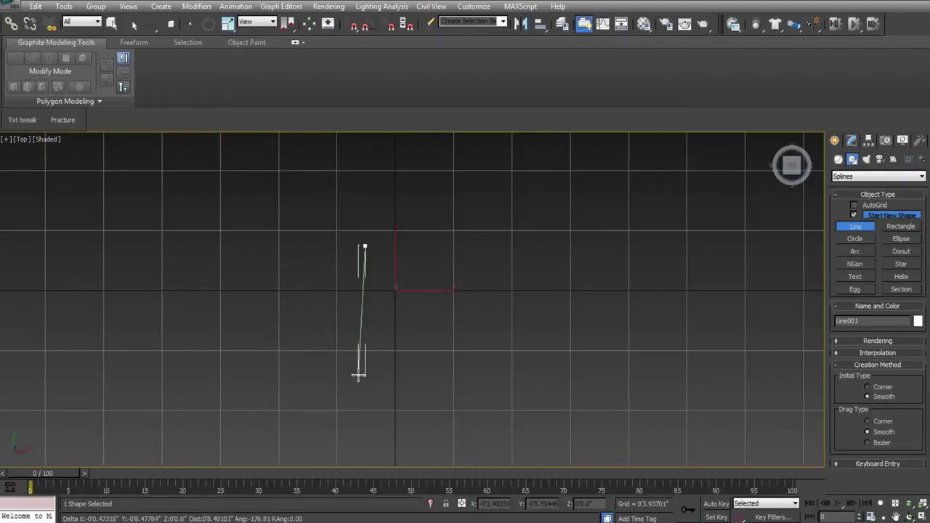
left_click(367, 291)
left_click(367, 342)
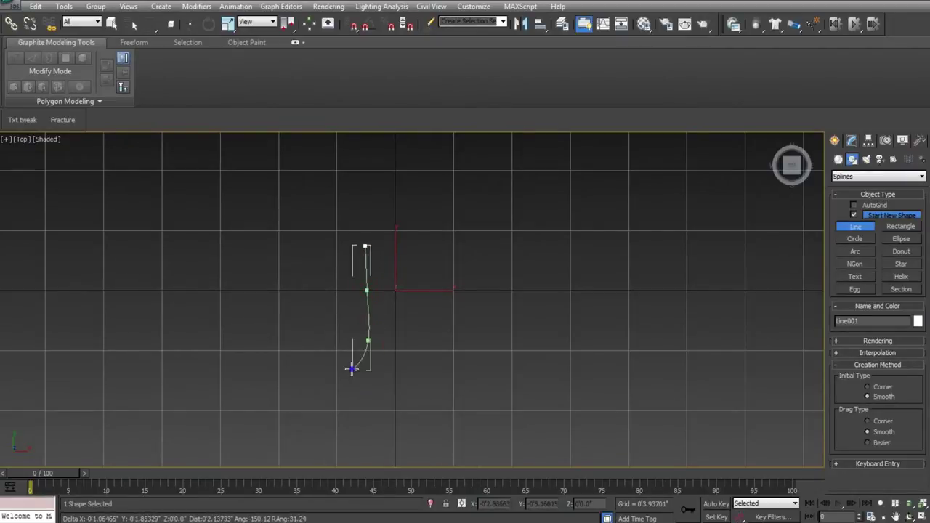
right_click(352, 369)
Create a narrow box about 10.4 inches long, 1 inch wide and 3.6 inches high on the positive-X side of the line.
left_click(838, 159)
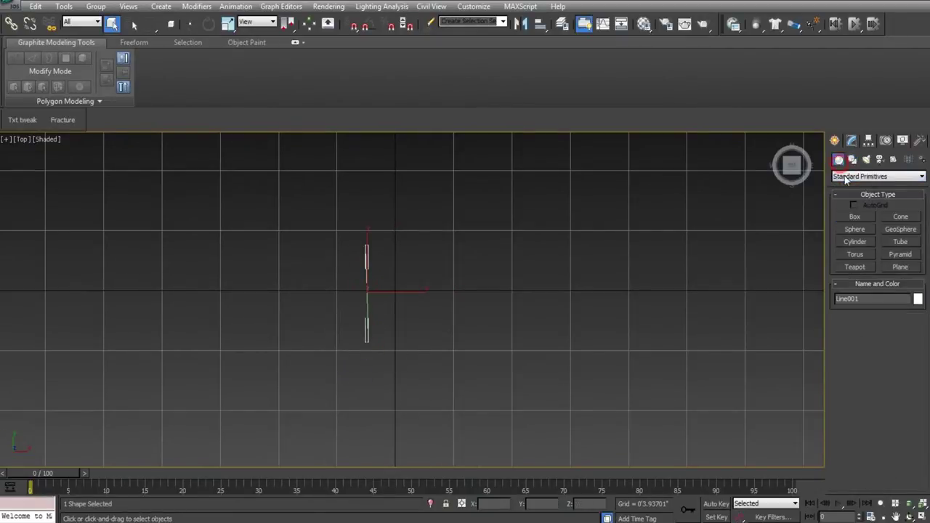
left_click_drag(498, 258, 528, 357)
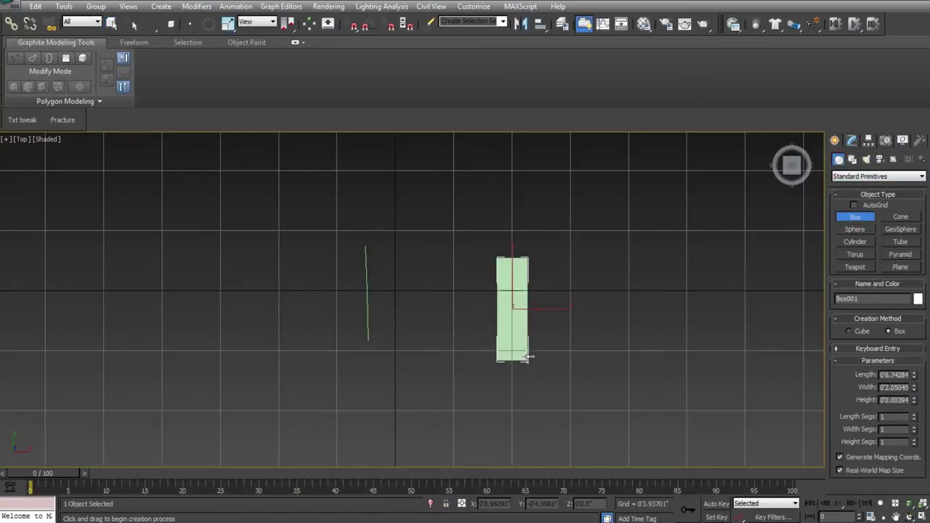
right_click(524, 329)
left_click_drag(533, 209, 548, 369)
left_click(555, 313)
right_click(756, 207)
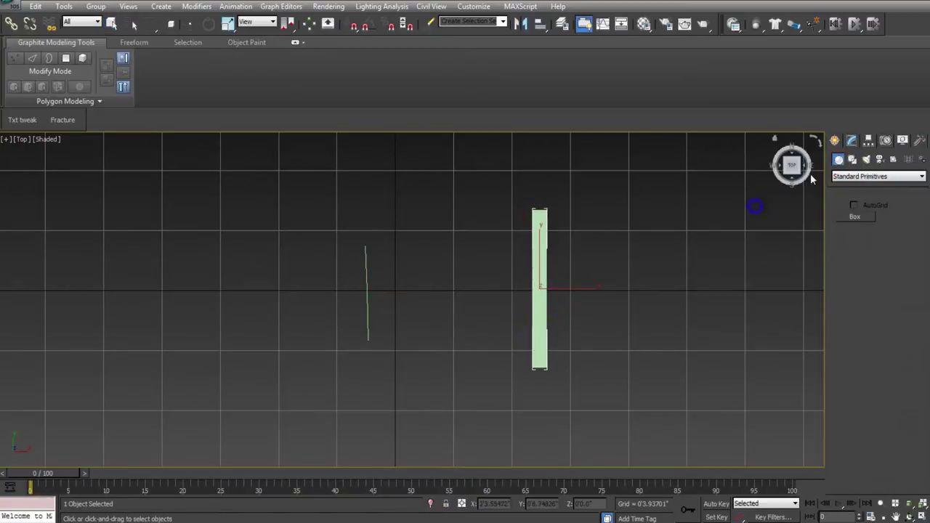
Move the box to the world origin by setting its X and Y positions to 0.
left_click(851, 141)
left_click(852, 141)
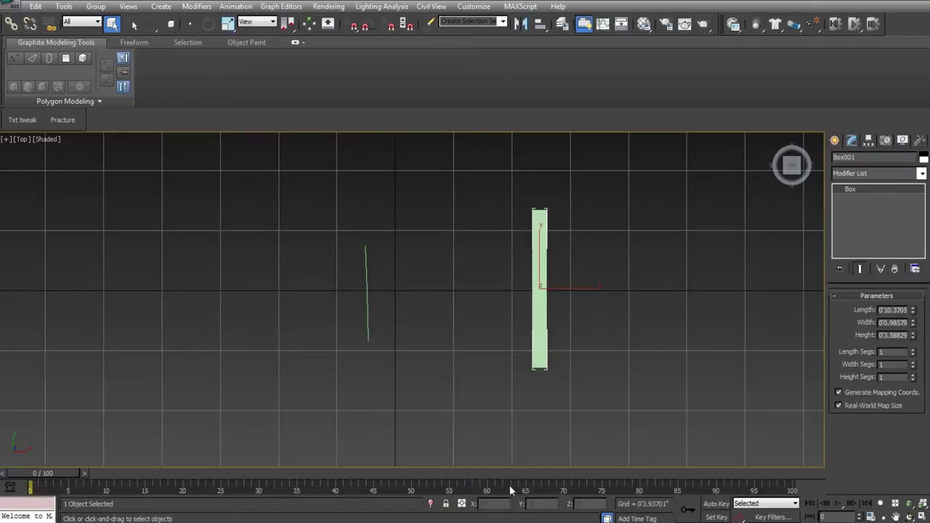
right_click(549, 283)
left_click(578, 292)
right_click(515, 504)
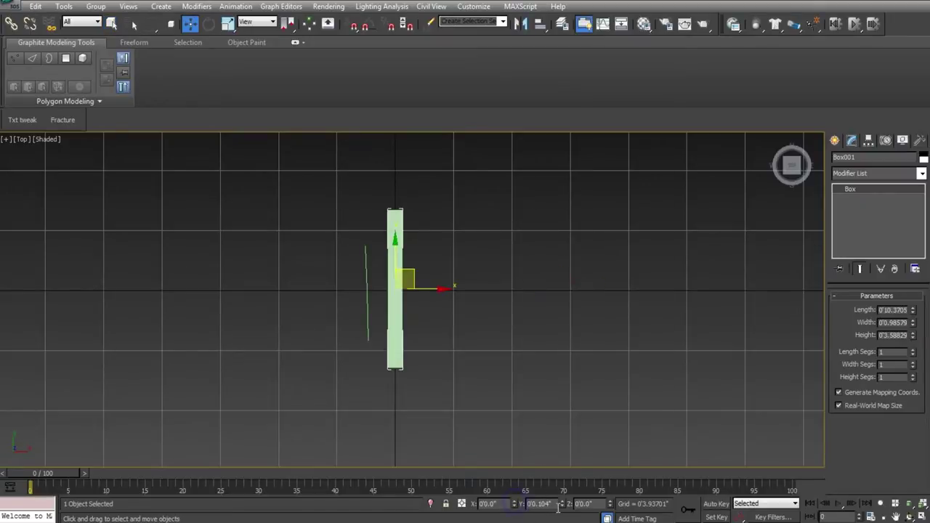
right_click(565, 504)
left_click(369, 312)
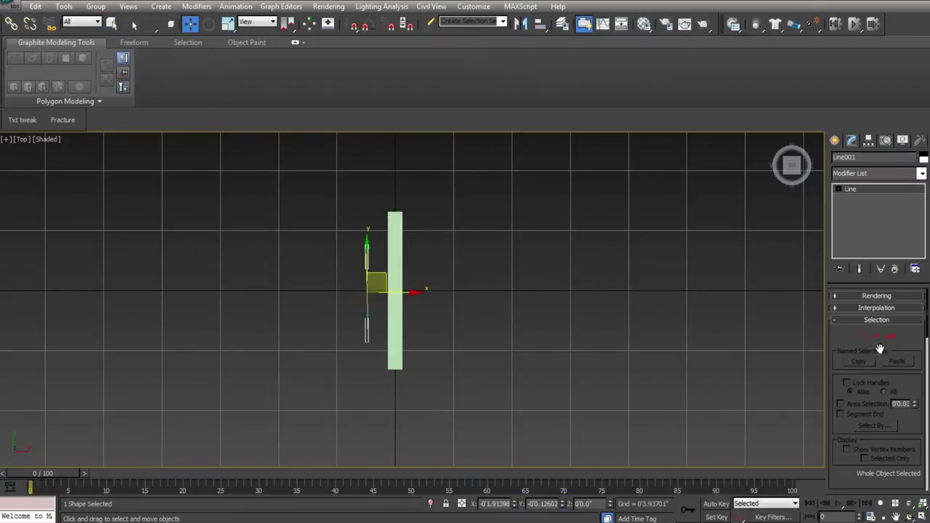
left_click(836, 140)
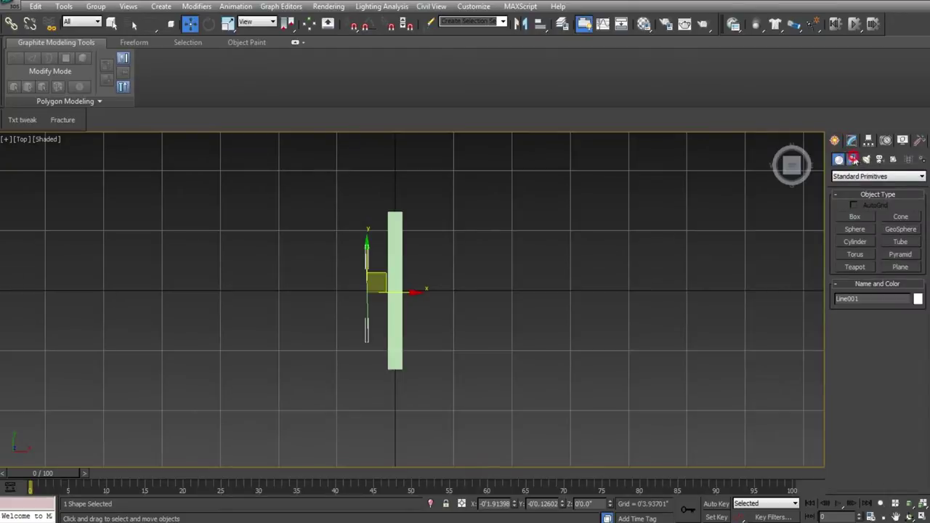
left_click(853, 159)
left_click(856, 227)
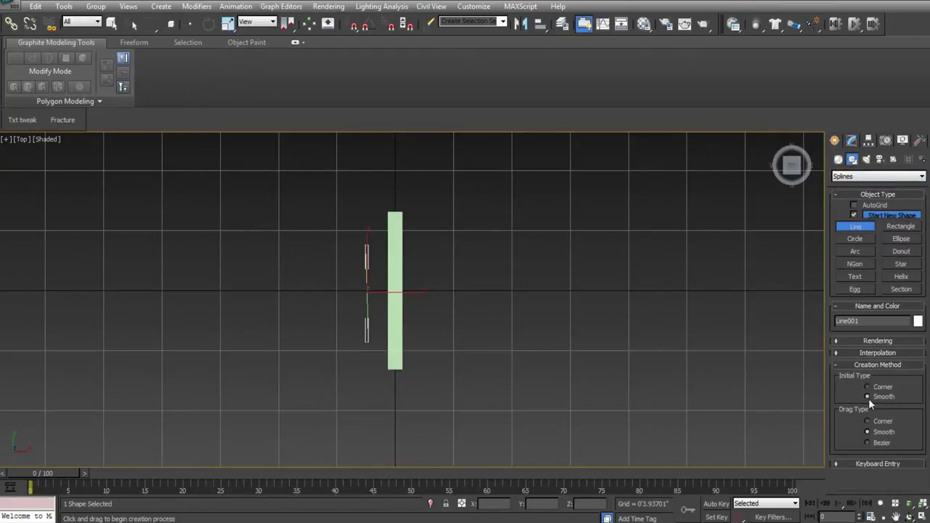
right_click(551, 352)
Set the box's length to 4 inches.
left_click(401, 234)
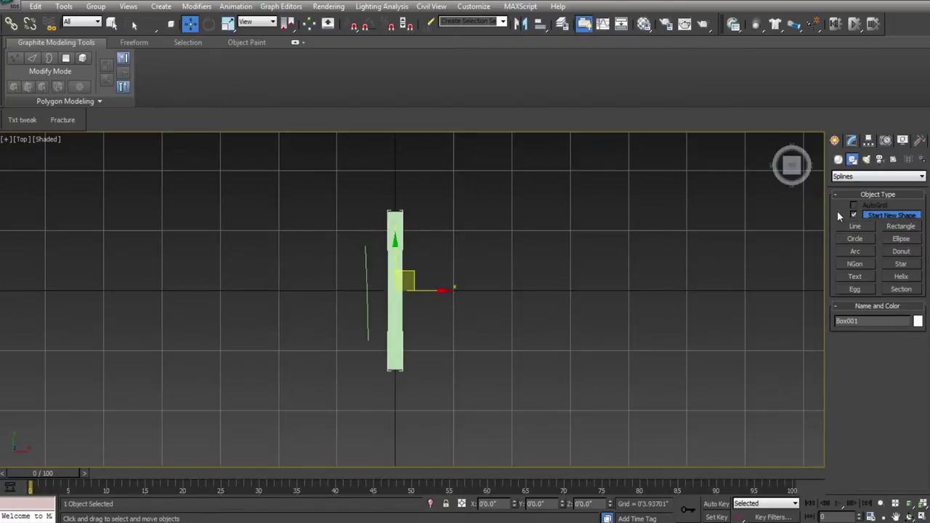
left_click(853, 138)
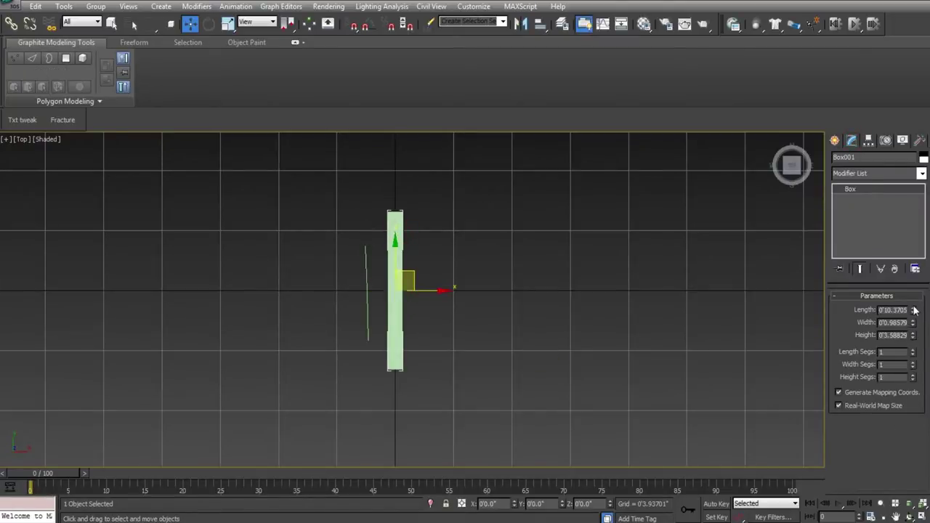
left_click_drag(914, 310, 913, 338)
middle_click_drag(509, 342, 541, 362)
scroll(541, 362, "up", 3)
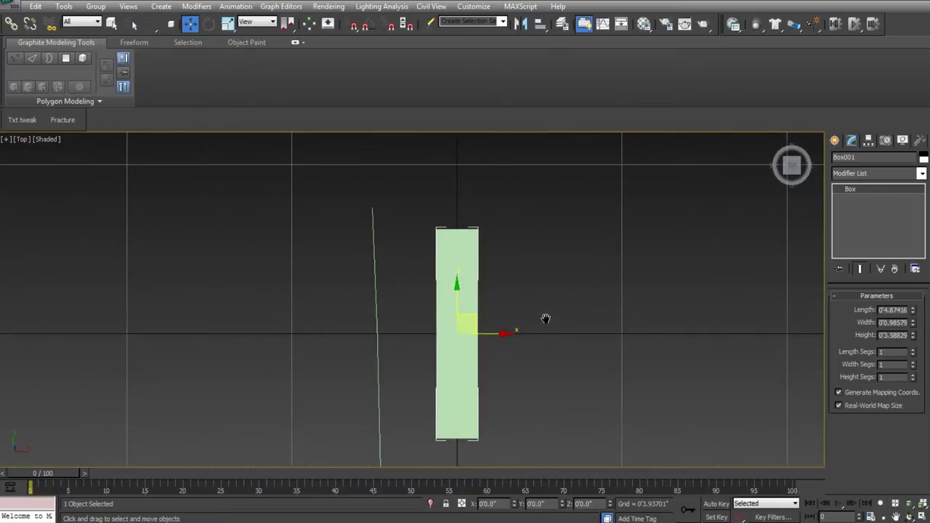
middle_click_drag(546, 319, 543, 305)
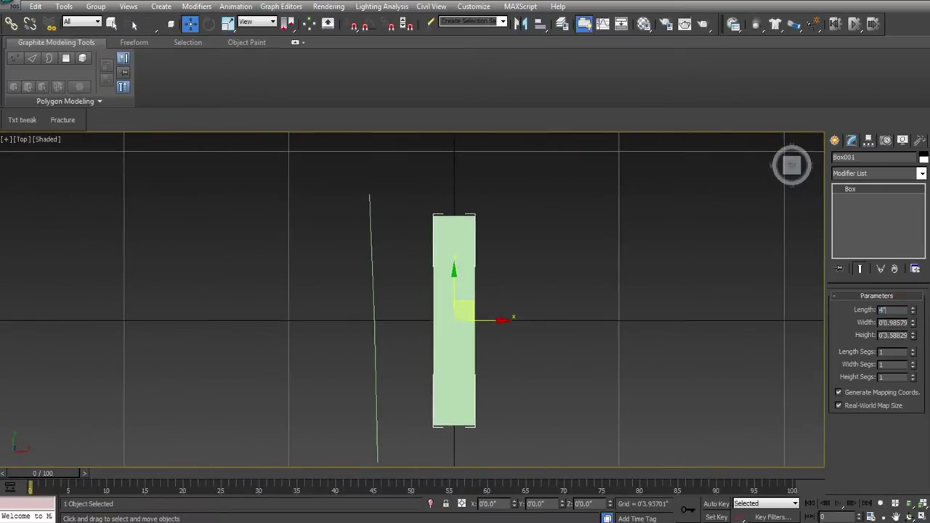
key("Return")
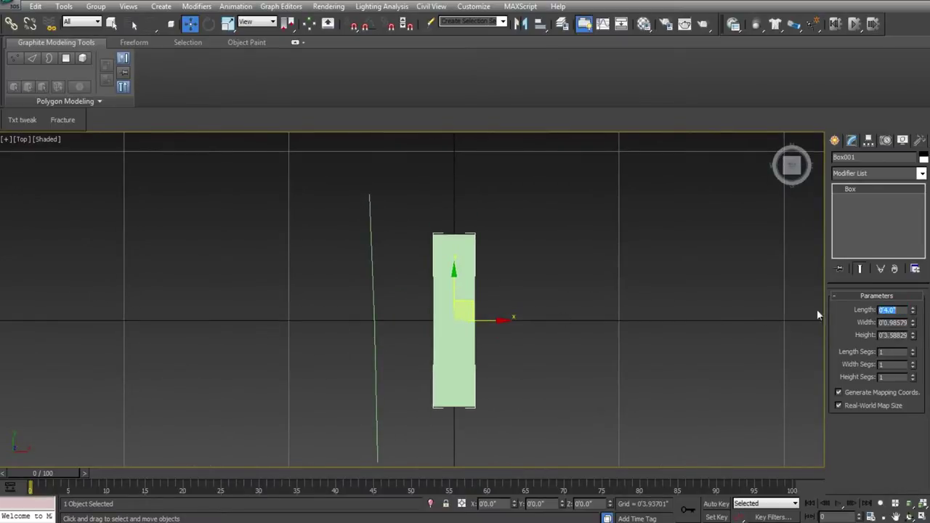
Set the X position of the line's lower end vertex to 0.
left_click_drag(318, 370, 400, 391)
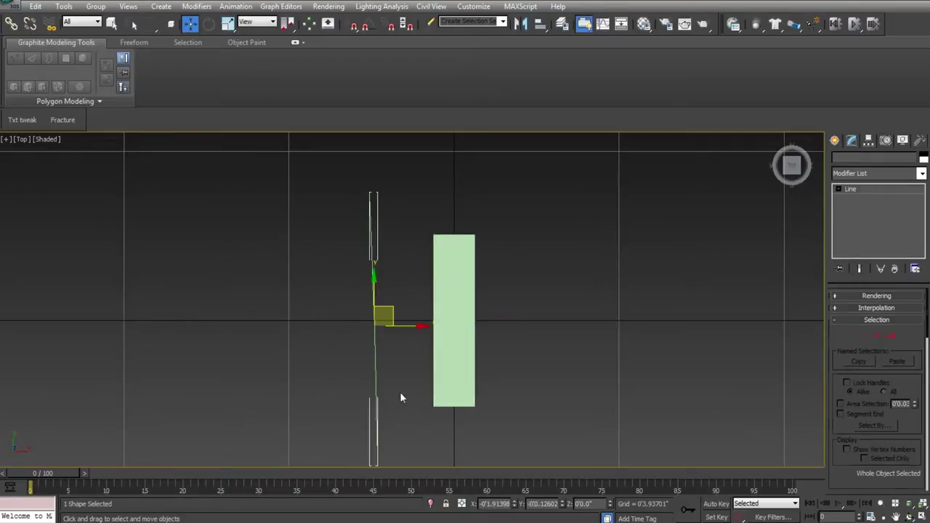
middle_click_drag(399, 392, 399, 305)
left_click(863, 336)
middle_click_drag(399, 364, 406, 371)
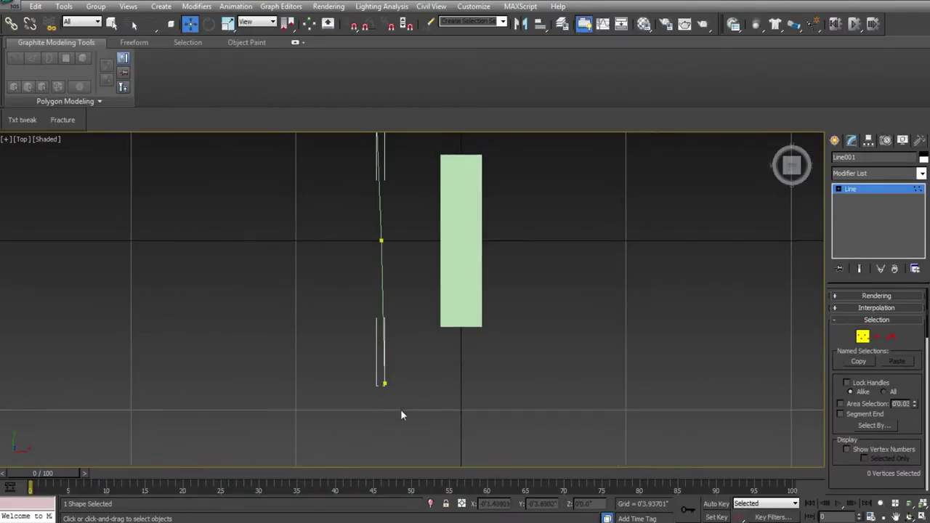
left_click_drag(362, 358, 414, 410)
right_click(514, 504)
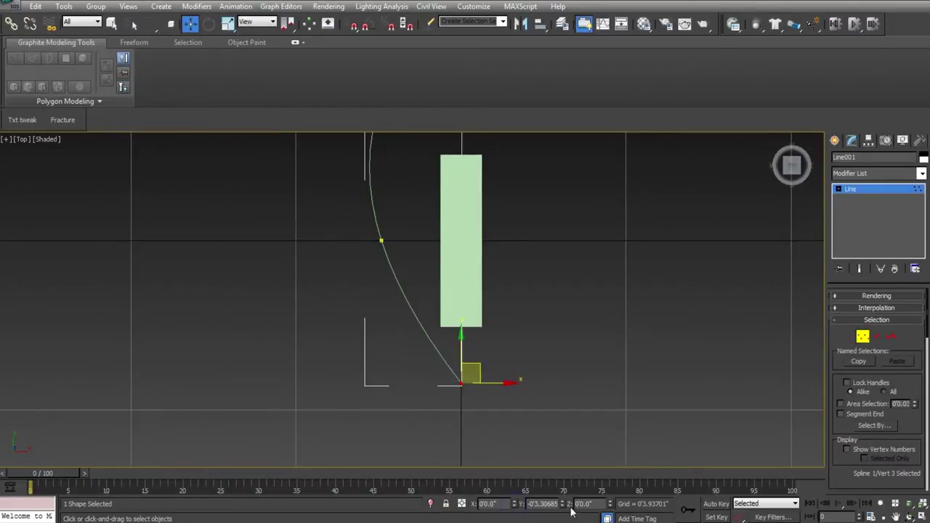
Try to set the lower end vertex's Y position to 0, and undo the move.
right_click(562, 504)
left_click_drag(384, 254, 386, 255)
key("ctrl+z")
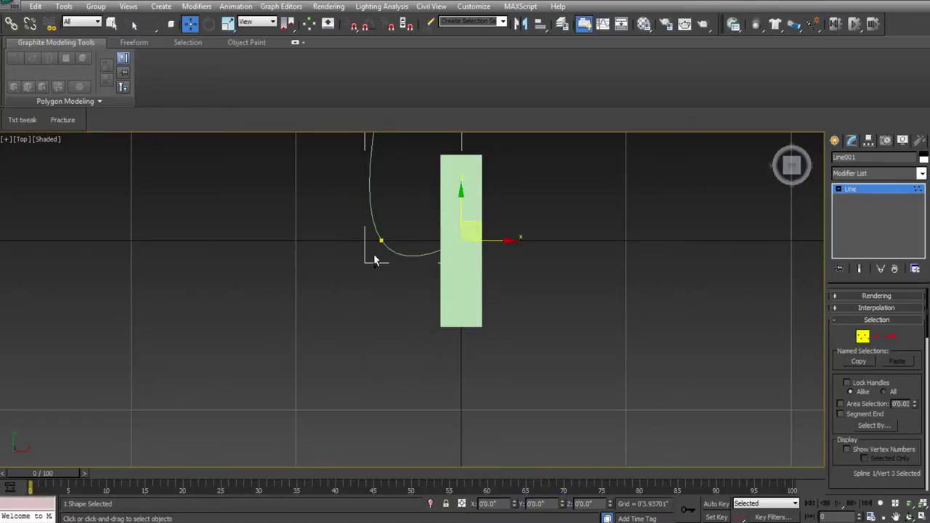
key("ctrl+z")
Set the X position of the line's middle and upper end vertices to 0 so the line runs straight through the box.
left_click_drag(346, 222, 405, 279)
right_click(515, 504)
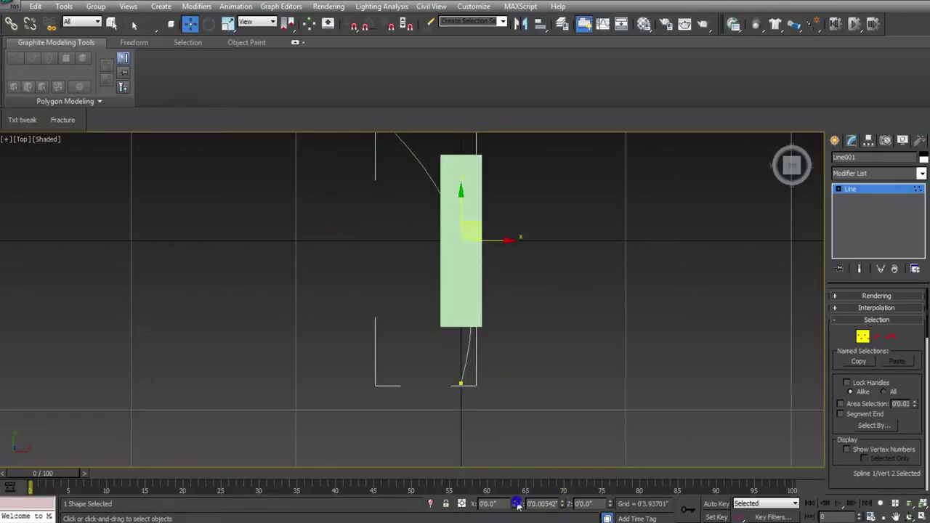
middle_click_drag(376, 267, 386, 377)
left_click_drag(362, 203, 404, 242)
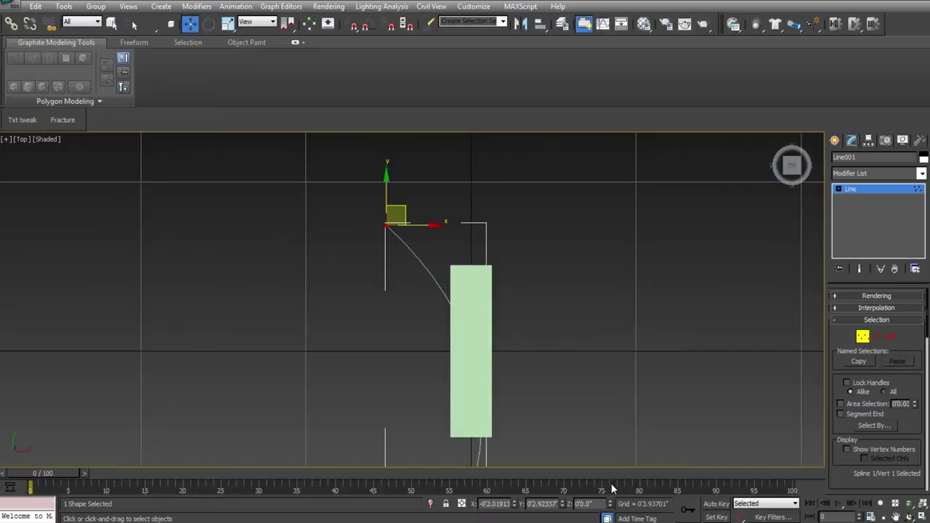
right_click(517, 505)
middle_click_drag(453, 376, 436, 411)
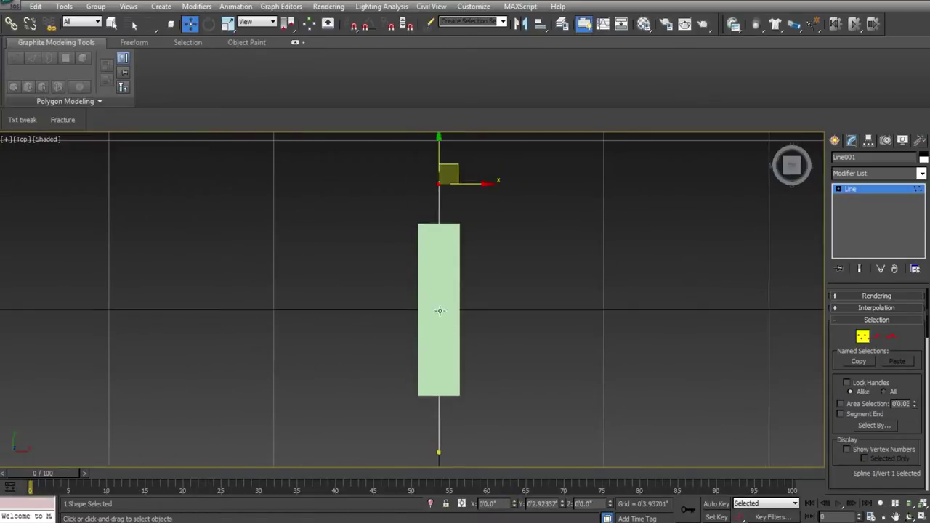
Snap the line's two end vertices to the midpoints of the box's short edges, and display the Top view as wireframe.
mouse_move(439, 310)
middle_mouse_down()
mouse_move(429, 263)
mouse_move(436, 319)
middle_mouse_up()
key("s")
left_click_drag(436, 194, 464, 238)
middle_click_drag(488, 342, 484, 262)
left_click_drag(444, 408, 434, 324)
key("F3")
middle_click_drag(428, 259, 426, 293)
left_click_drag(424, 247, 445, 283)
key("s")
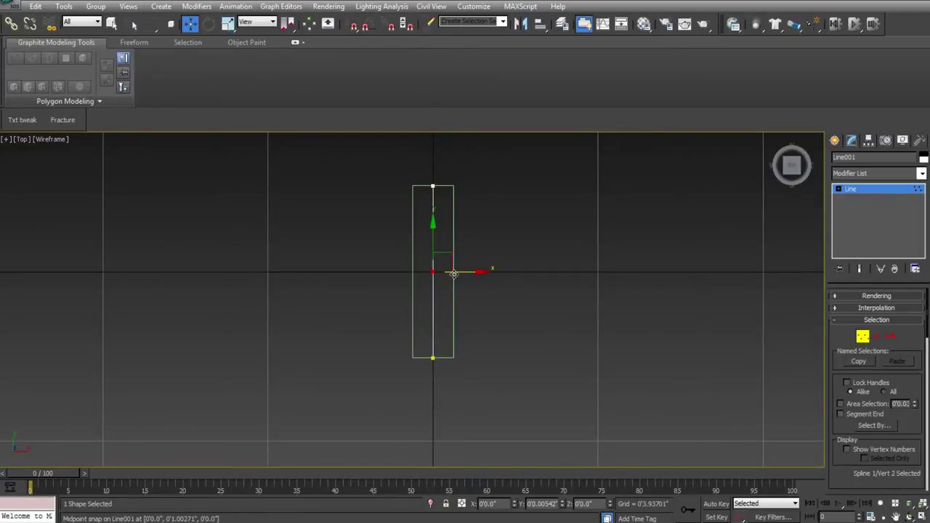
key("s")
left_click(554, 249)
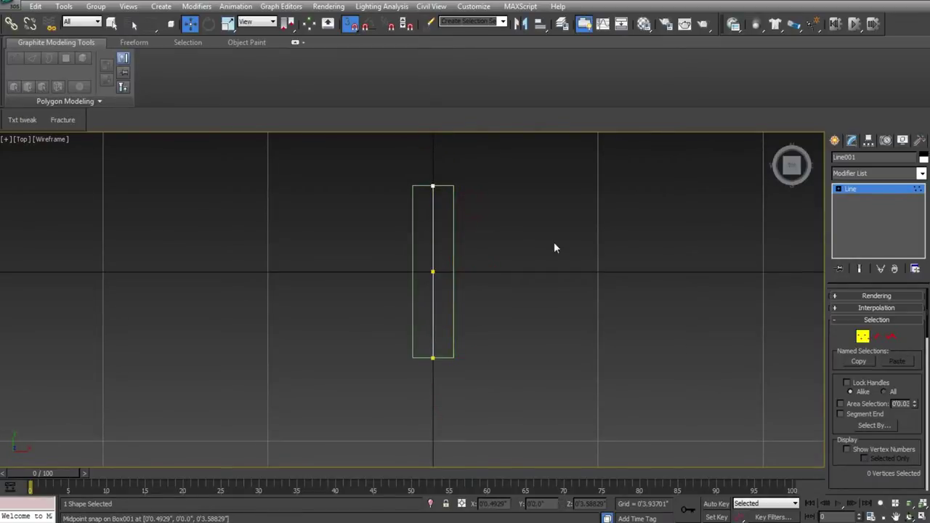
Leave the line's vertex editing and set the box's width to 0.5 inch.
key("1")
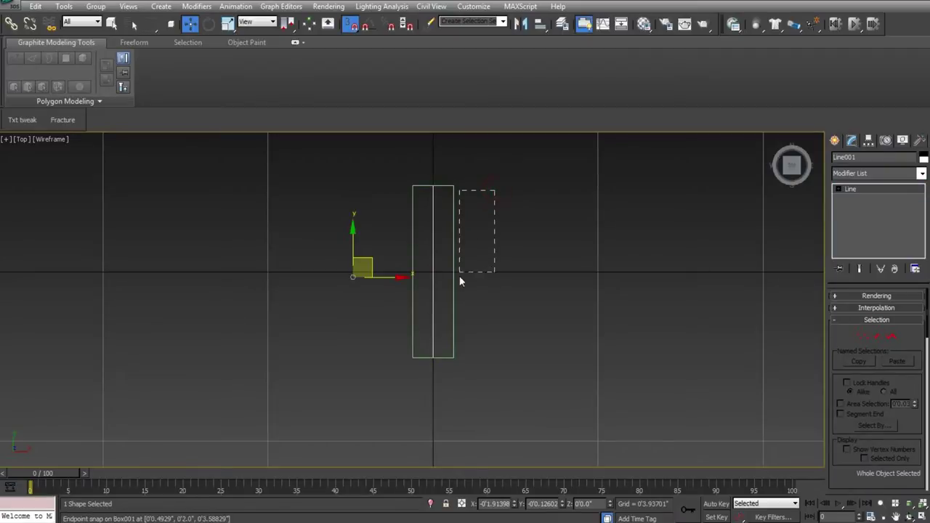
left_click(452, 306)
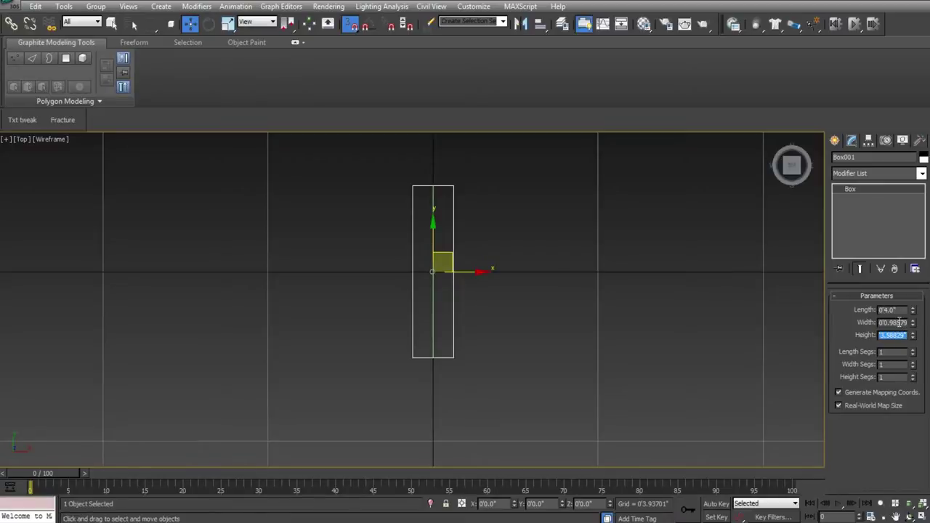
left_click_drag(914, 328, 913, 342)
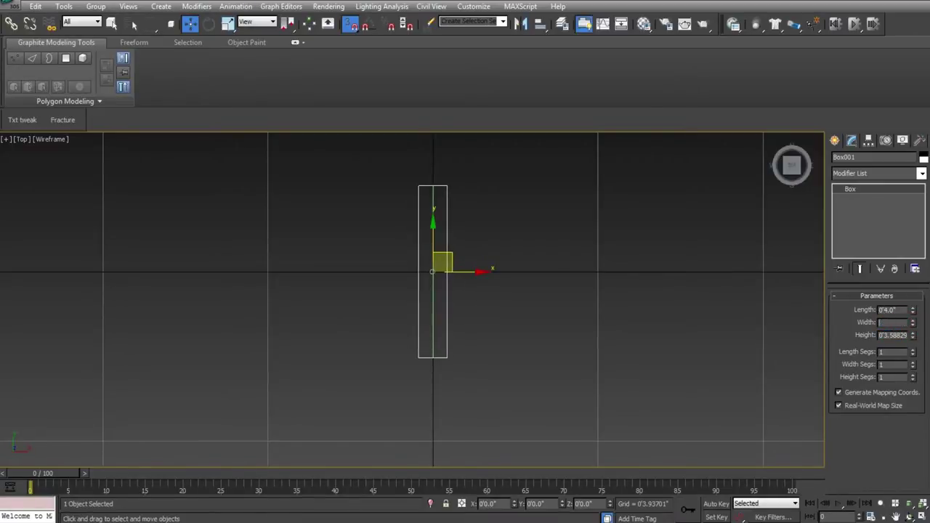
key("Return")
left_click(616, 244)
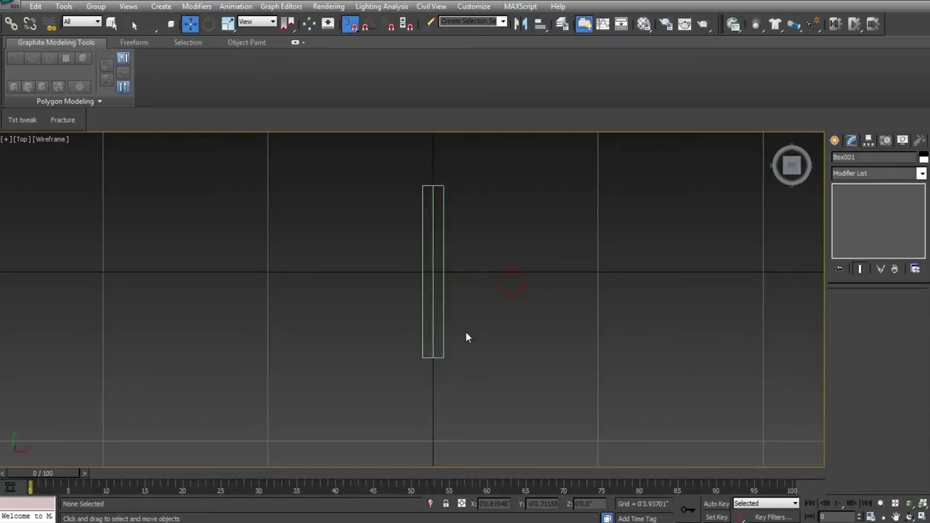
Move the line's middle vertex along X onto the box's negative-X edge to bow the line, and leave vertex editing.
scroll(450, 276, "up", 2)
left_click(436, 281)
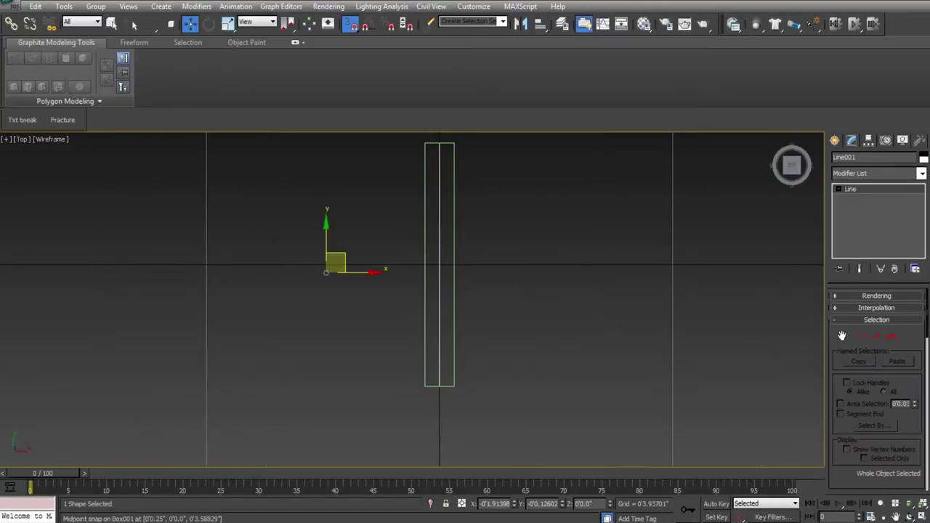
left_click(863, 336)
left_click(440, 265)
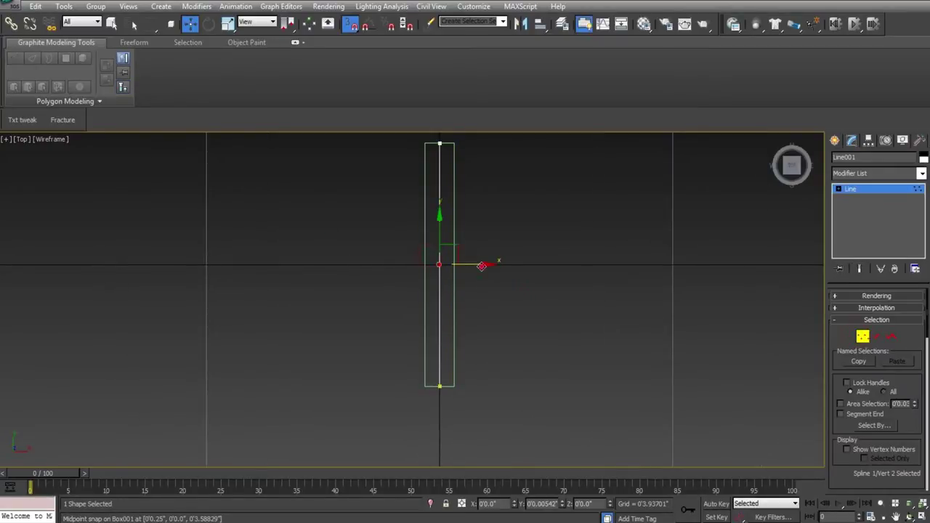
left_click_drag(439, 264, 424, 265)
left_click(864, 336)
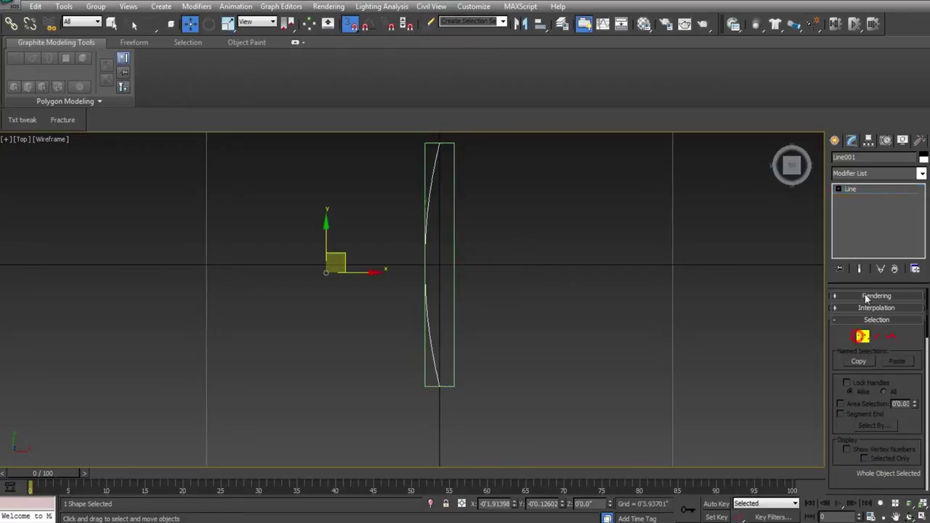
Center the bowed line's pivot on the object.
left_click(870, 141)
left_click(875, 206)
scroll(461, 305, "up", 3)
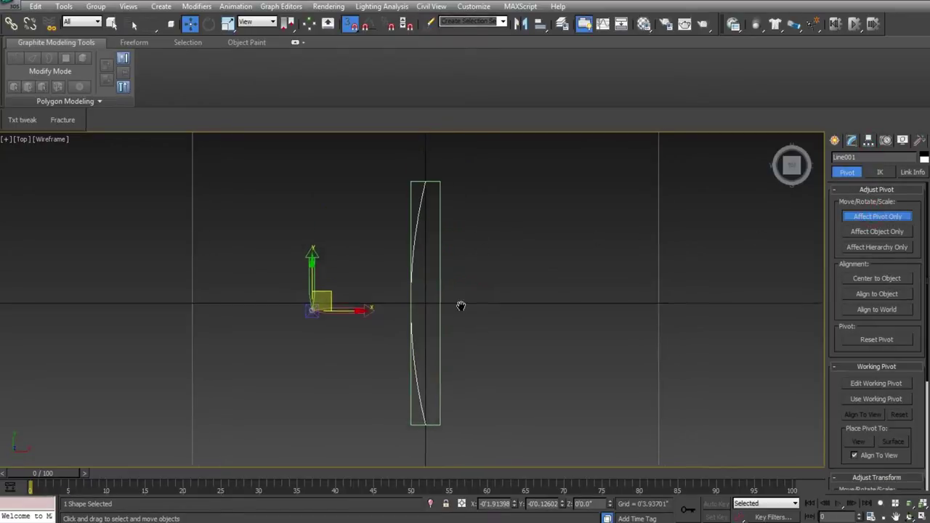
middle_click_drag(547, 330, 544, 348)
scroll(538, 346, "down", 3)
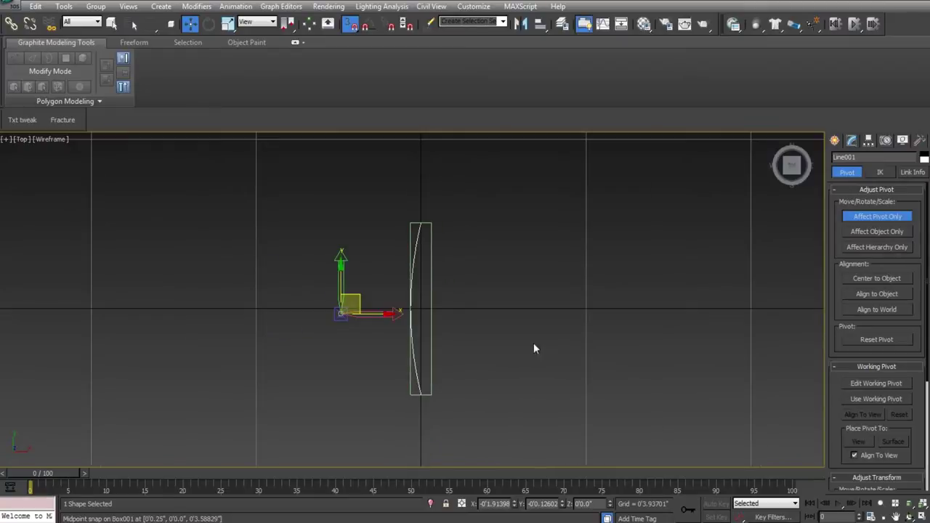
middle_click_drag(367, 330, 359, 287)
scroll(359, 320, "up", 3)
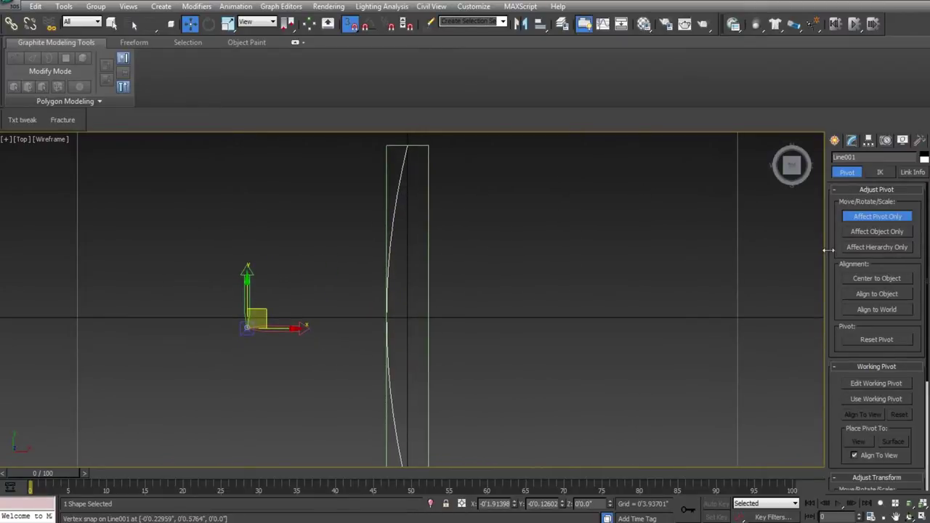
left_click(874, 278)
left_click(880, 216)
scroll(451, 313, "up", 2)
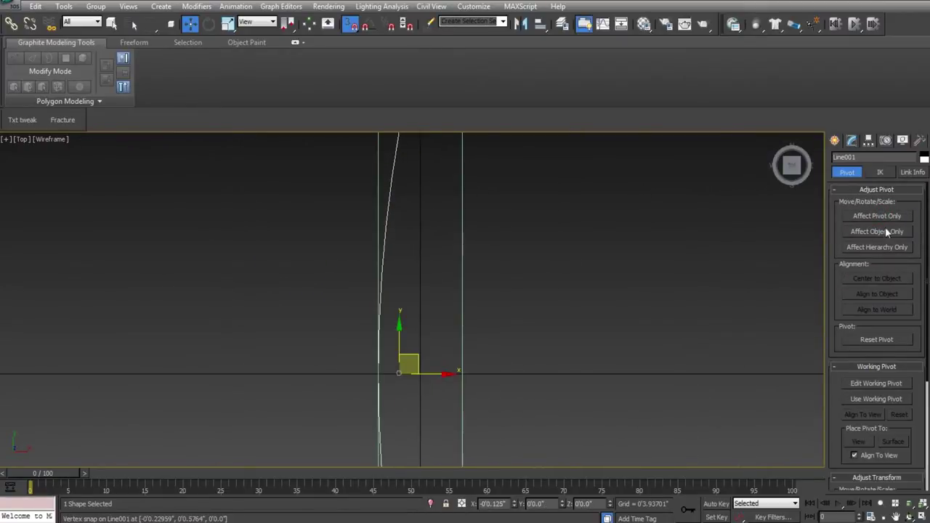
Snap the line's pivot along X onto the curve's middle vertex at X -0.25 inch, and leave pivot editing.
left_click(878, 216)
left_click_drag(438, 373, 466, 351)
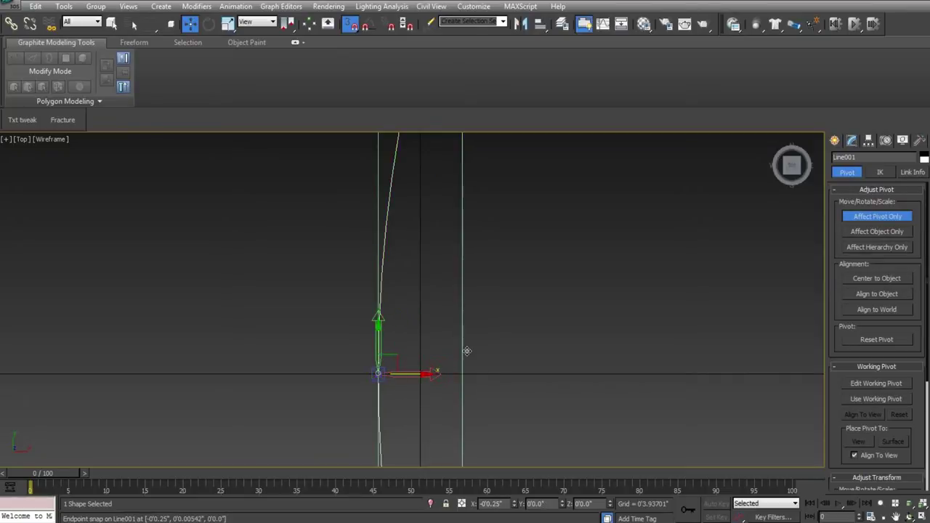
left_click(889, 217)
Delete the reference box, select the curve and frame it in an angled orthographic view.
middle_click_drag(423, 265, 438, 387)
left_click_drag(531, 302, 448, 359)
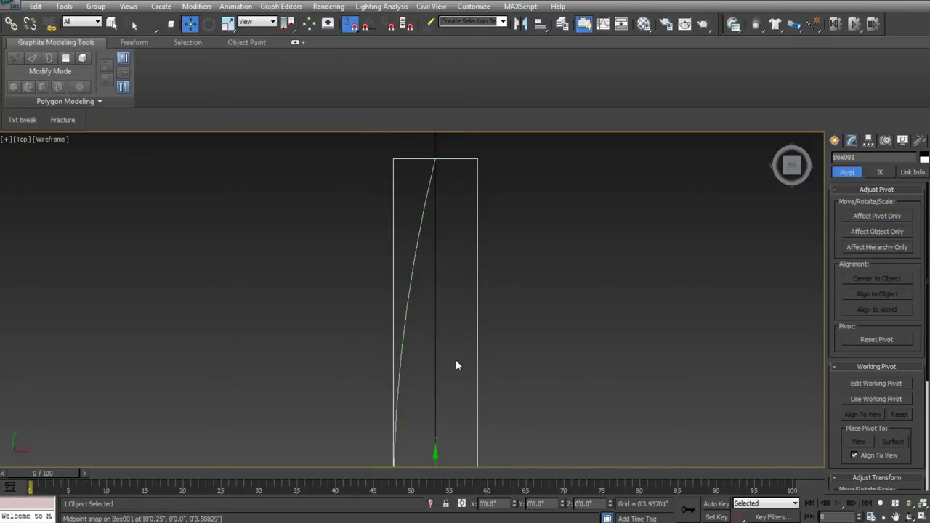
key("Delete")
scroll(466, 298, "down", 5)
left_click_drag(360, 322, 449, 386)
middle_click_drag(449, 386, 530, 297, "alt")
key("z")
Add an Extrude modifier to the curve.
left_click(852, 143)
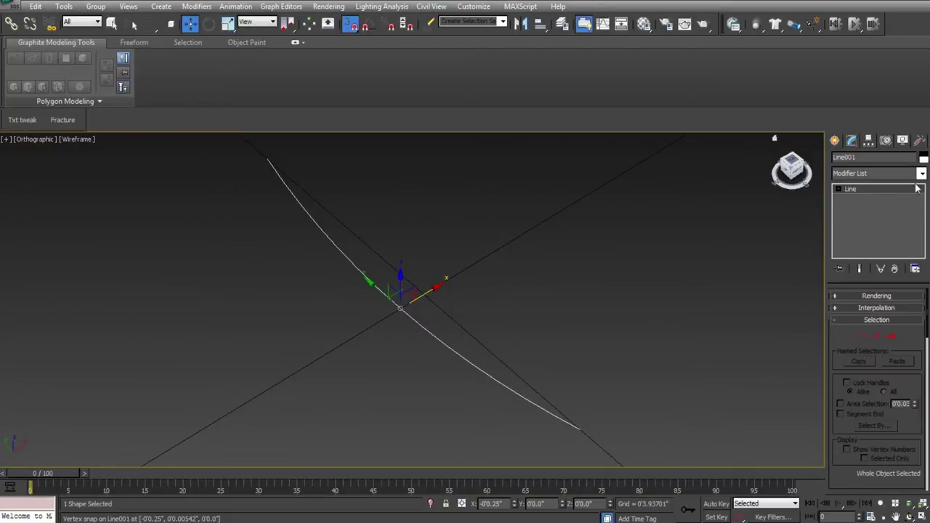
left_click(922, 173)
left_click(921, 173)
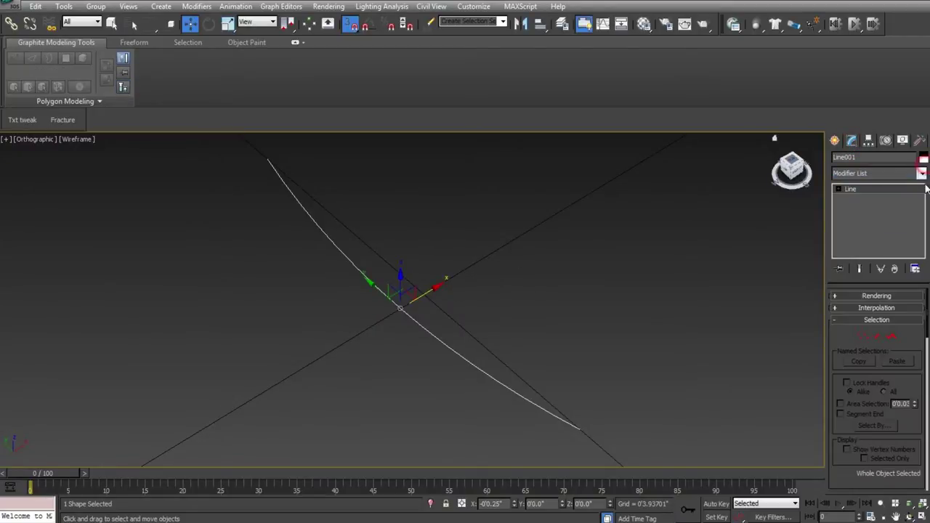
left_click(922, 173)
scroll(868, 254, "down", 5)
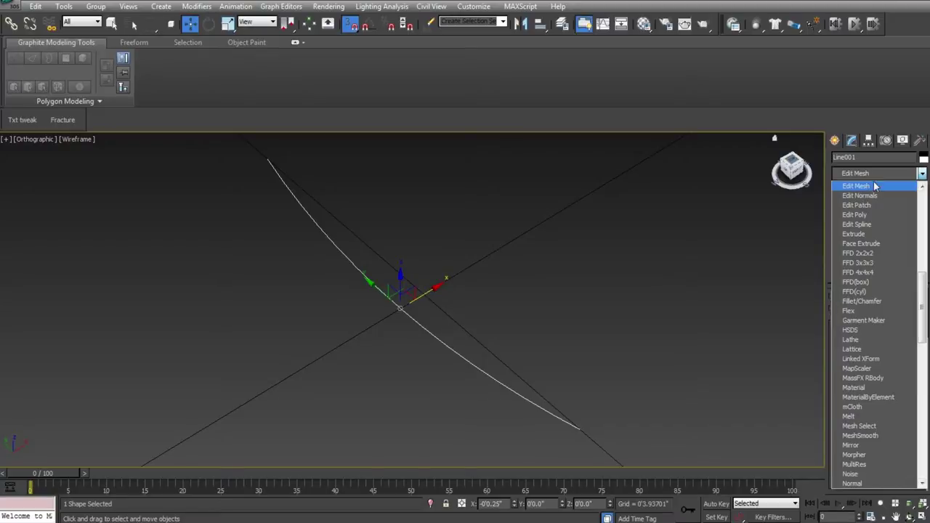
left_click(856, 234)
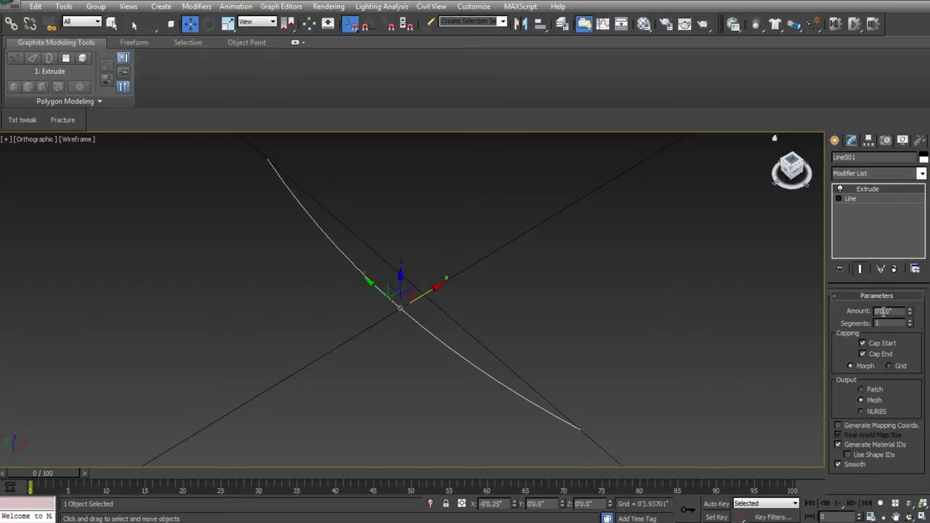
Set the curve's extrusion amount to 5 feet.
middle_click_drag(548, 354, 549, 399)
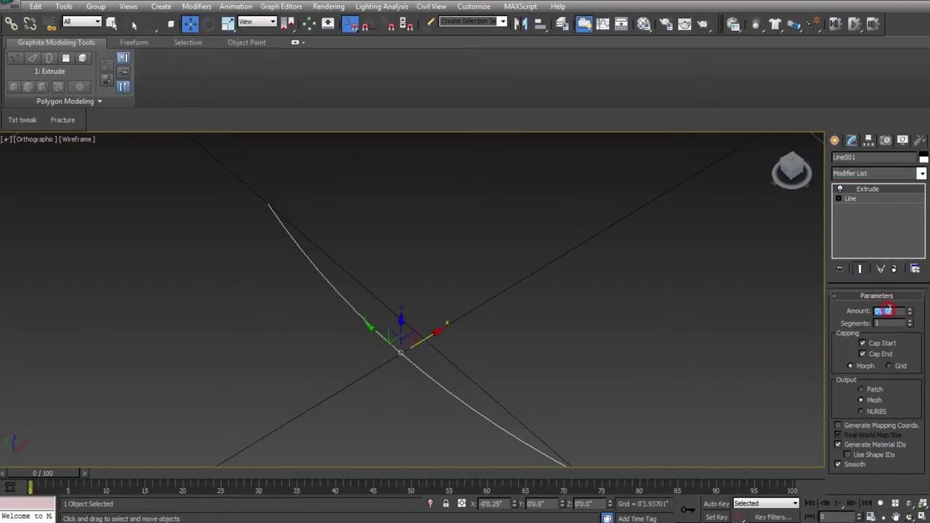
type("5'")
key("Return")
middle_click_drag(522, 205, 499, 293)
scroll(496, 306, "down", 12)
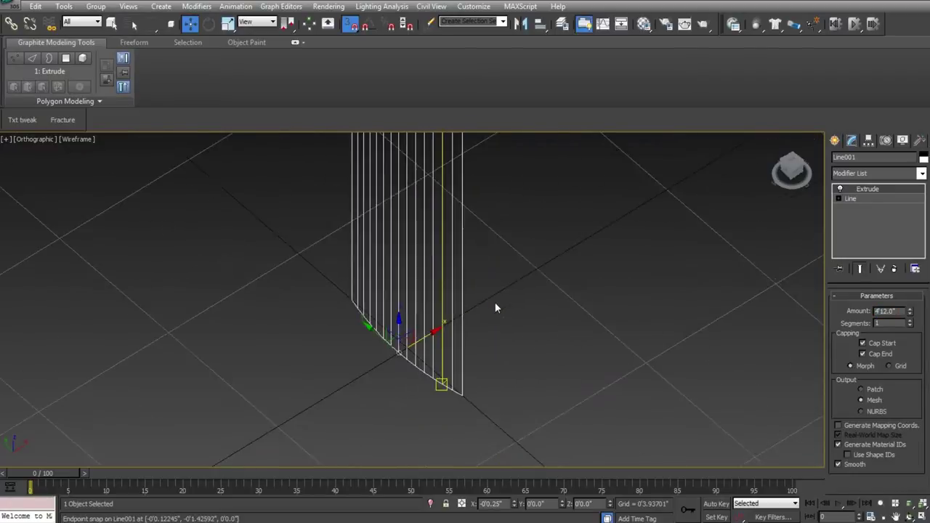
middle_click_drag(440, 282, 434, 425)
scroll(434, 314, "down", 6)
middle_click_drag(434, 314, 426, 348)
scroll(417, 282, "up", 5)
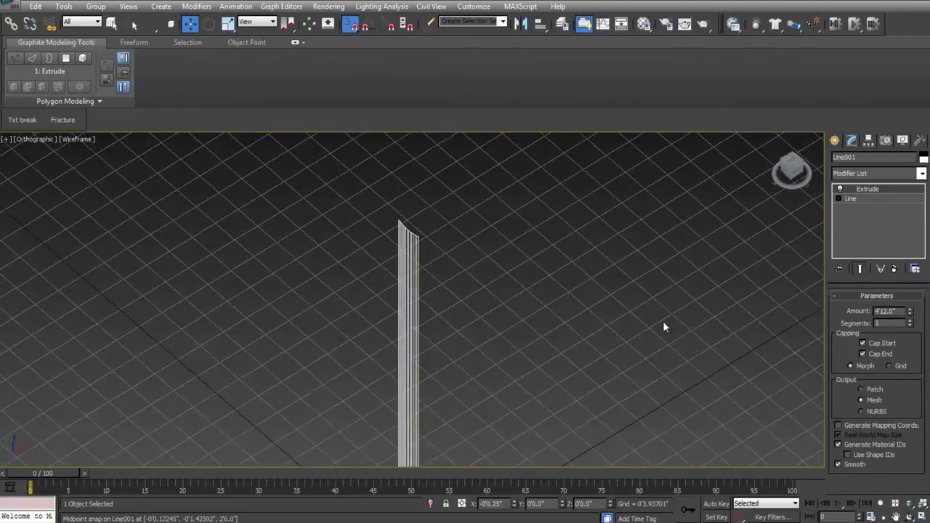
middle_click_drag(449, 305, 452, 321)
In the Top view, create a box about 0.21 by 0.29 inch and 0.30 inch high over the curve's middle.
key("t")
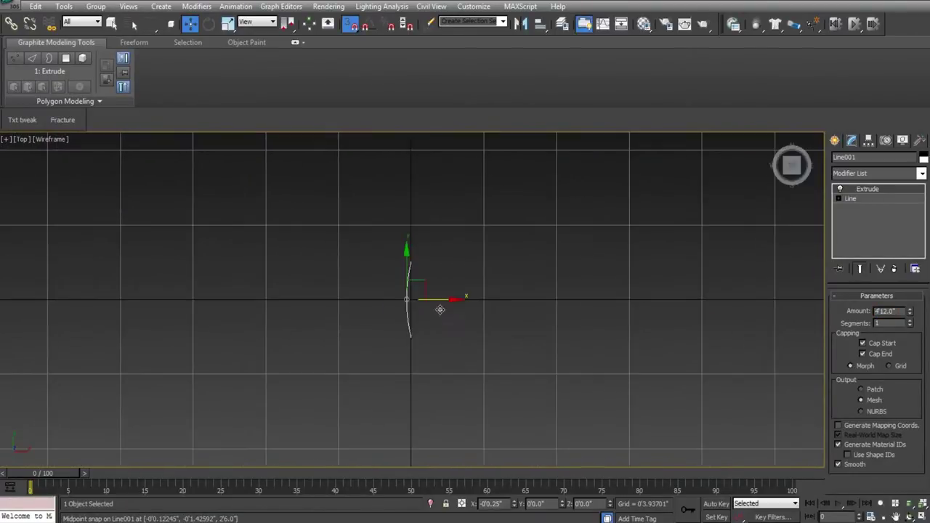
left_click(539, 319)
left_click(836, 141)
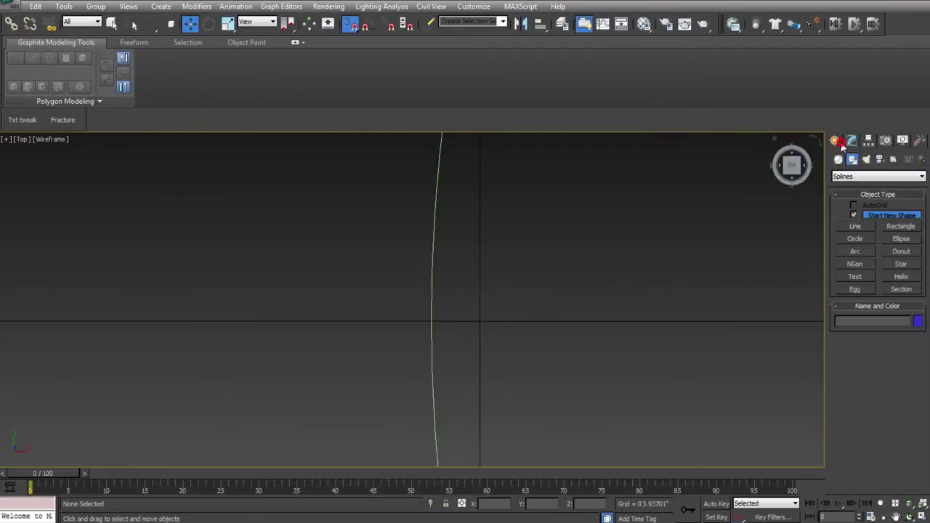
left_click(839, 160)
left_click(856, 217)
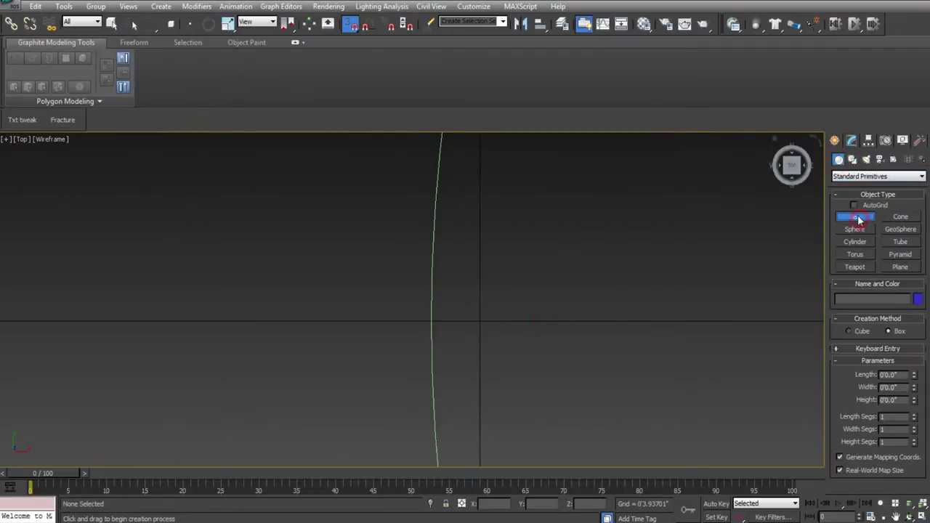
middle_click_drag(437, 335, 446, 308)
left_click_drag(411, 273, 468, 316)
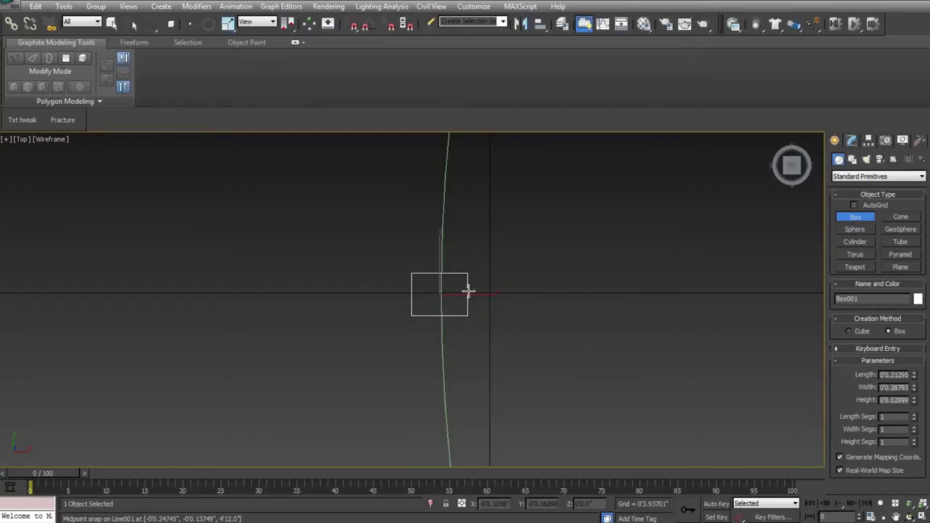
left_click(469, 256)
right_click(428, 294)
Set the small box's X and Y positions to 0, and the extruded curve's X position to 0.
right_click(438, 291)
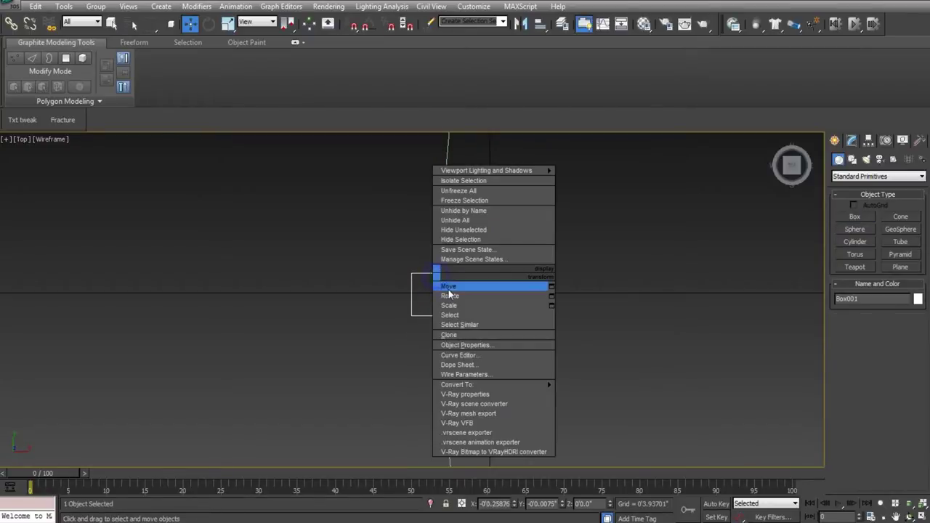
right_click(517, 505)
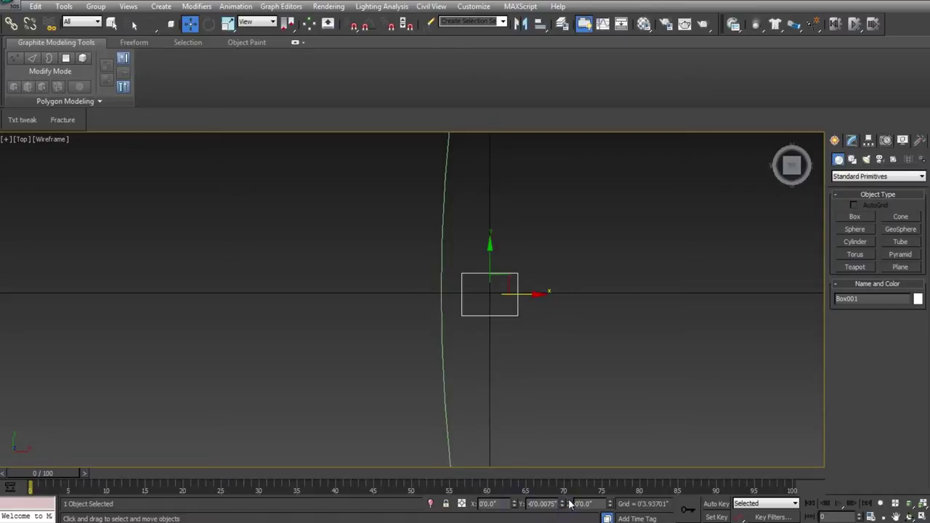
right_click(563, 504)
left_click(444, 433)
right_click(514, 504)
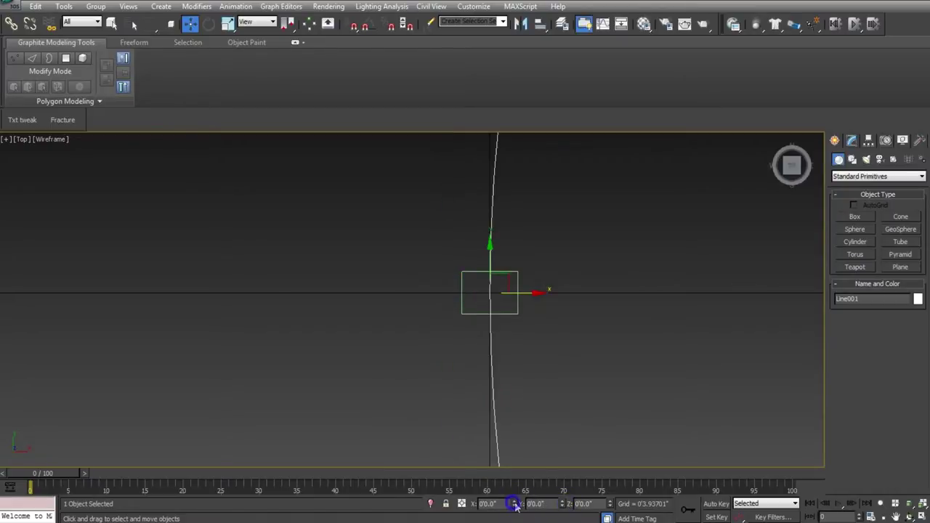
Set the small box's length to about 0.3 inch and its width to 0.125 inch.
middle_click_drag(507, 370, 496, 397)
scroll(502, 396, "up", 3)
left_click_drag(604, 379, 612, 372)
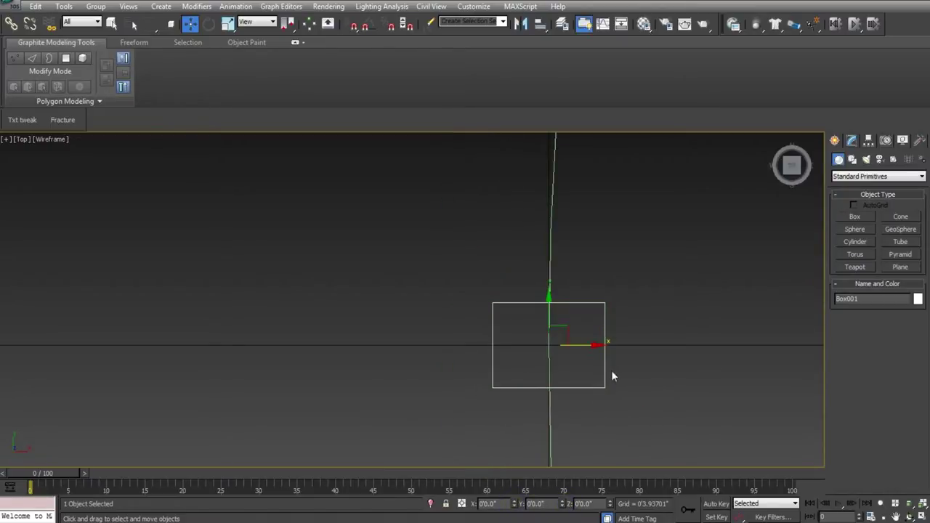
left_click(868, 141)
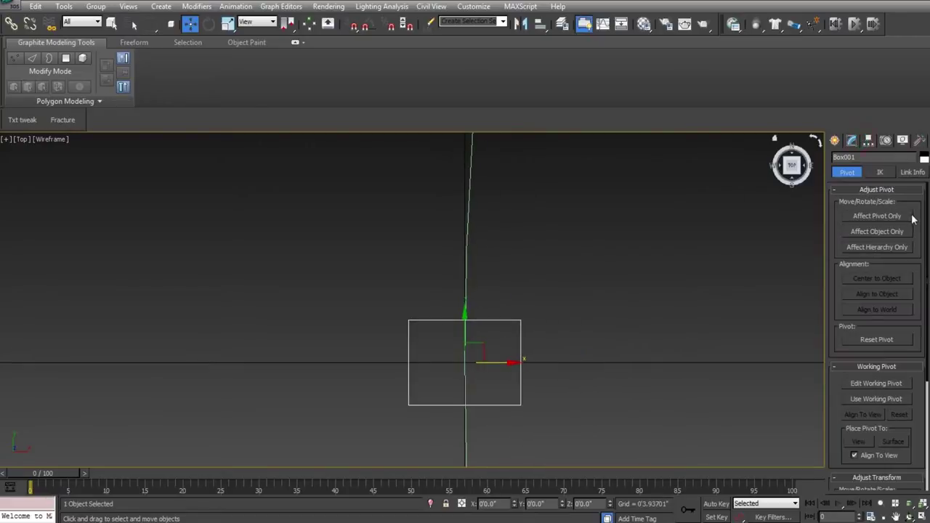
left_click(851, 141)
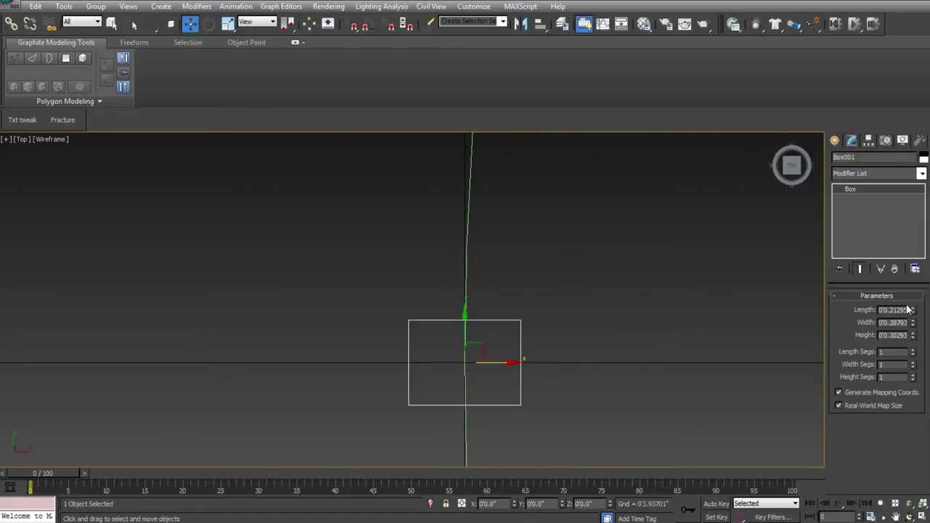
left_click_drag(908, 310, 914, 304)
mouse_move(913, 323)
left_mouse_down()
mouse_move(907, 341)
mouse_move(905, 317)
left_mouse_up()
type(".125")
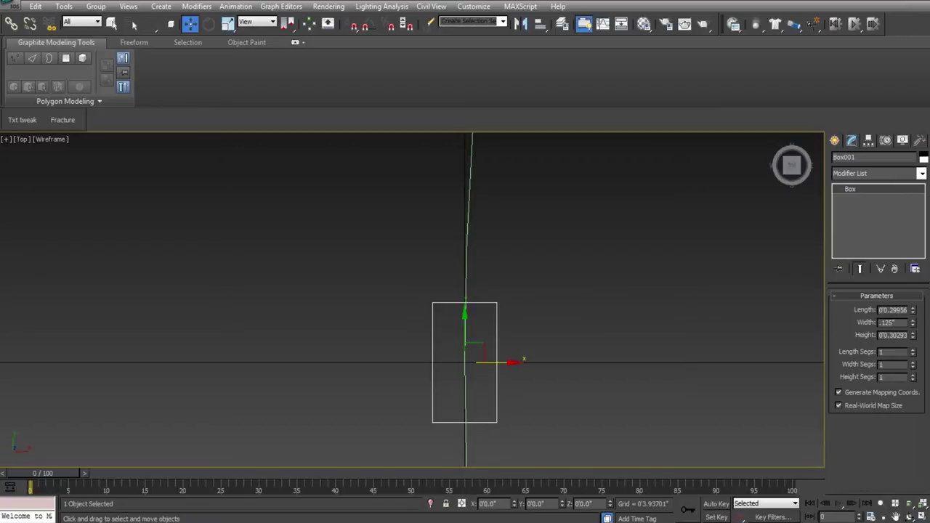
key("Return")
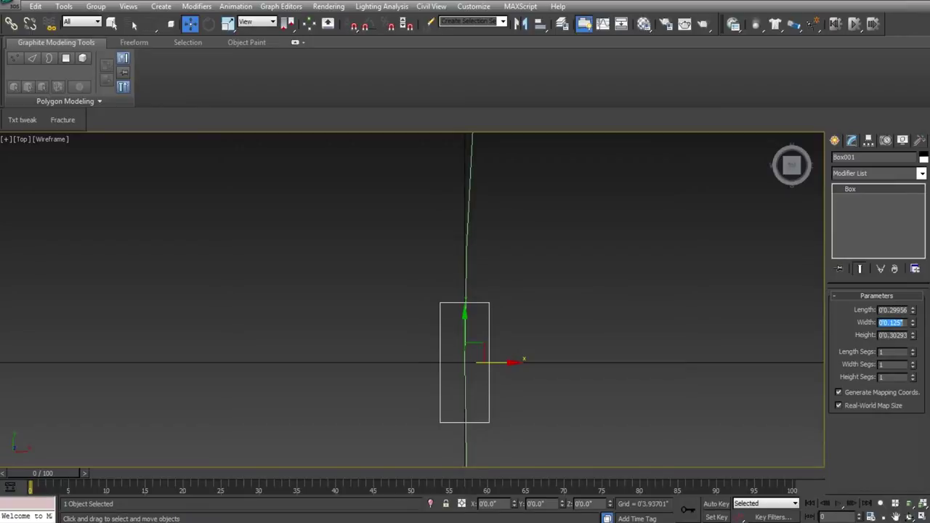
Switch to the Front view and set the small box's Z position to 5 feet.
middle_click_drag(673, 286, 638, 245)
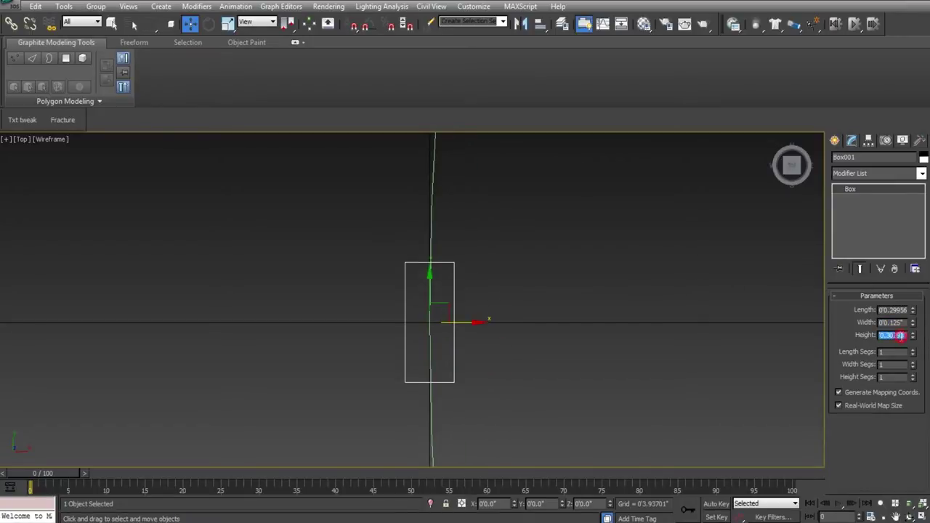
middle_click_drag(575, 312, 573, 314)
key("f")
scroll(496, 292, "down", 8)
middle_click_drag(438, 318, 439, 326)
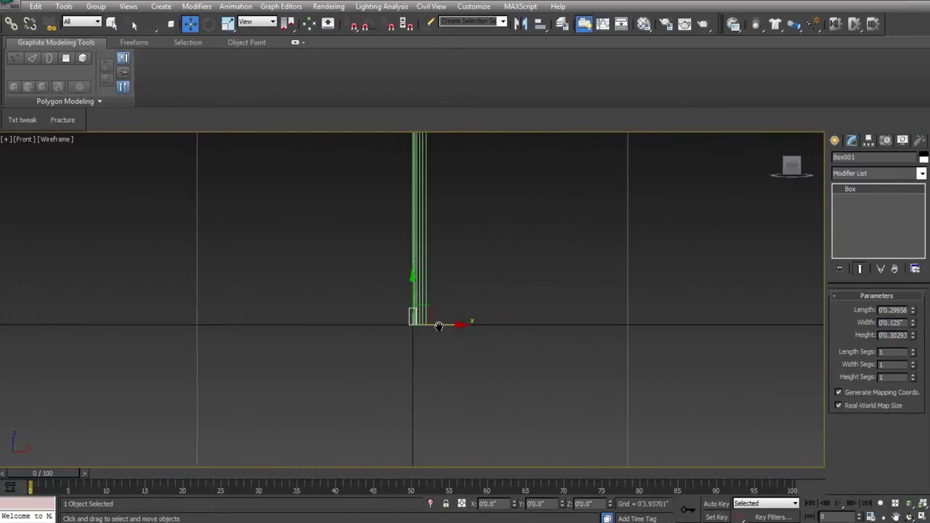
scroll(412, 326, "down", 2)
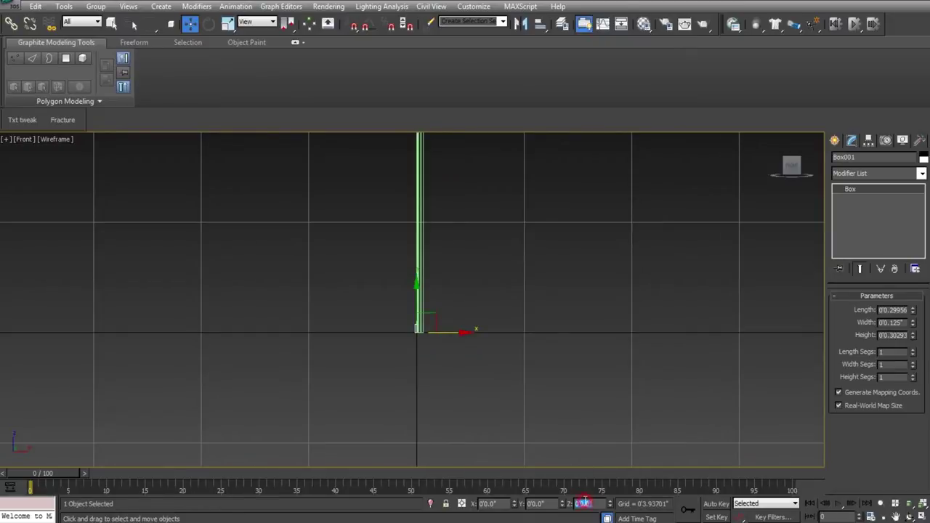
type("5'")
key("Return")
Center the small box's pivot on the box at the upper end of the extruded strip.
middle_click_drag(422, 288, 404, 520)
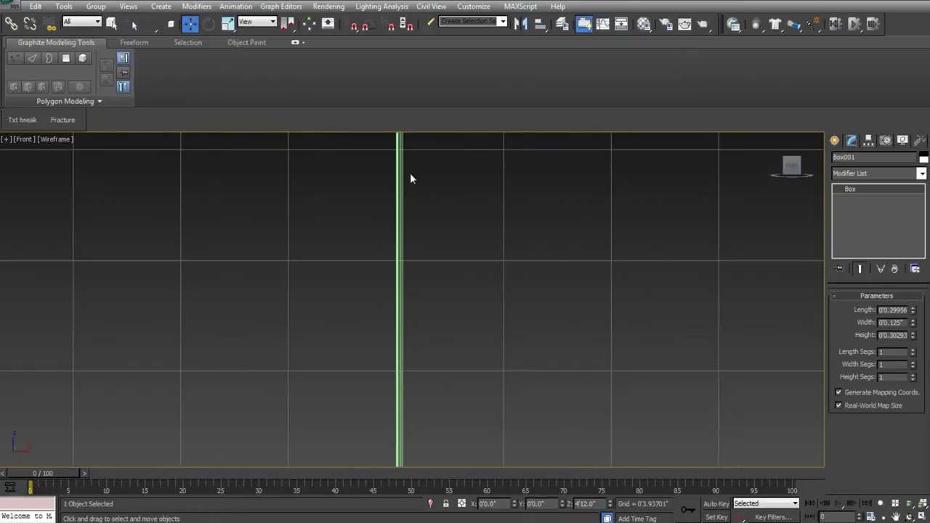
scroll(410, 175, "down", 2)
mouse_move(410, 176)
middle_mouse_down()
mouse_move(404, 439)
mouse_move(391, 499)
mouse_move(414, 322)
mouse_move(403, 519)
middle_mouse_up()
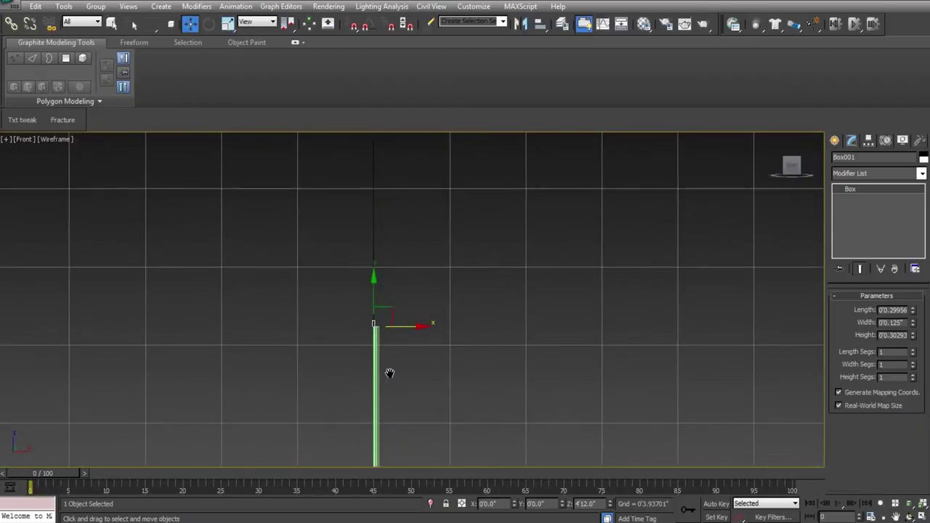
scroll(405, 300, "up", 5)
mouse_move(405, 301)
middle_mouse_down()
mouse_move(386, 314)
mouse_move(491, 140)
middle_mouse_up()
scroll(397, 272, "up", 2)
scroll(345, 307, "down", 1)
middle_click_drag(347, 291, 380, 369)
scroll(381, 369, "up", 2)
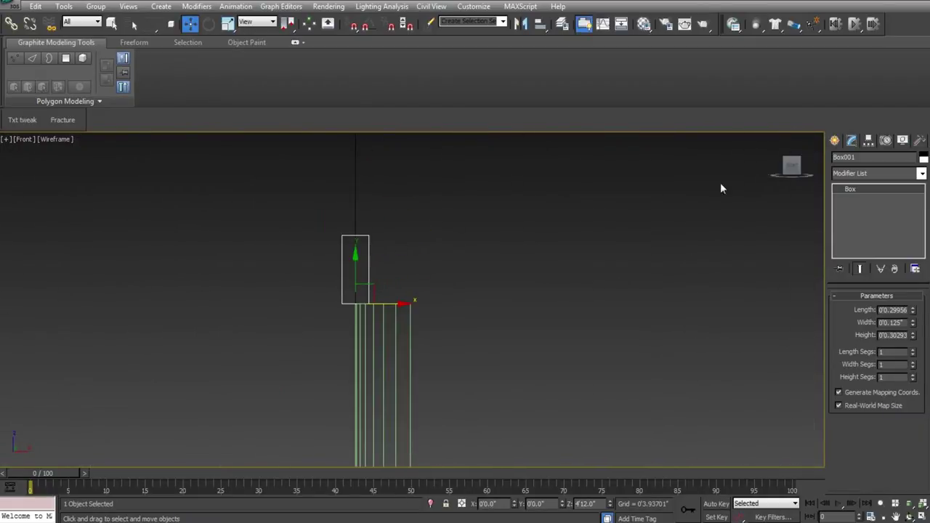
left_click(871, 144)
left_click(877, 216)
left_click(887, 278)
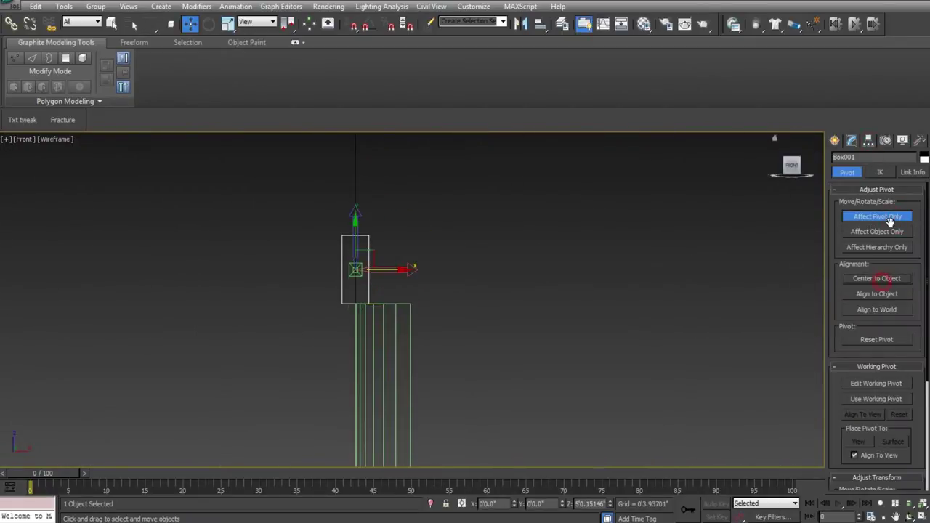
Move the small box down with snaps so its center sits on the strip's top edge, and display the model shaded.
key("s")
left_click_drag(355, 270, 355, 303)
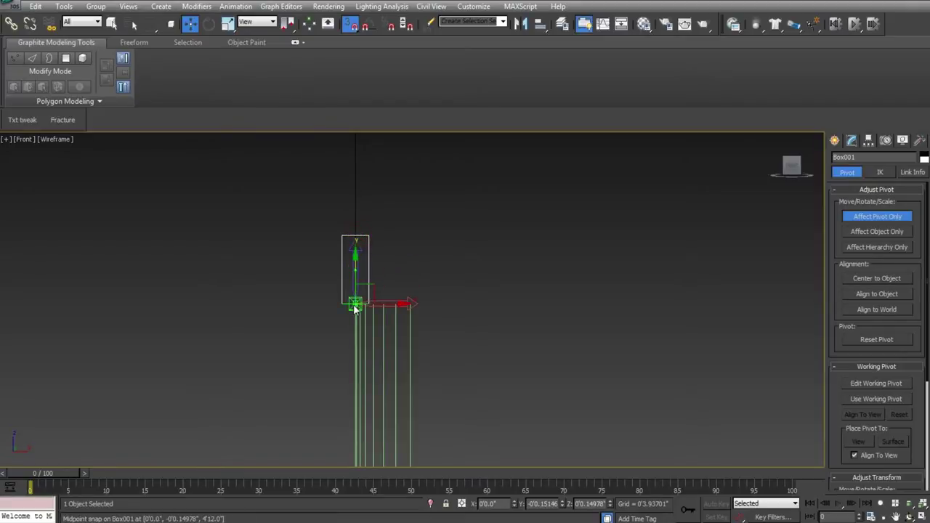
left_click(878, 215)
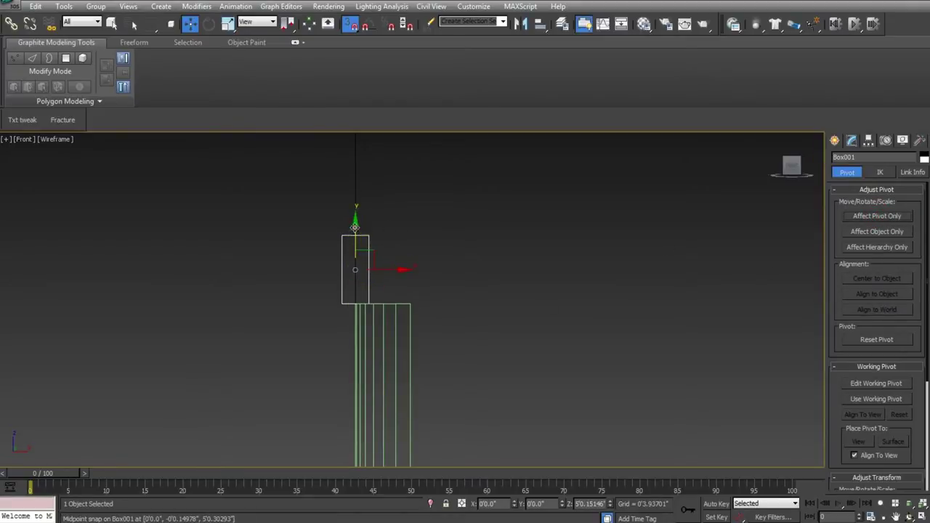
left_click_drag(355, 269, 348, 304)
mouse_move(349, 306)
middle_mouse_down("alt")
mouse_move(384, 353)
mouse_move(353, 338)
mouse_move(415, 303)
middle_mouse_up("alt")
key("F3")
middle_click_drag(407, 232, 391, 160)
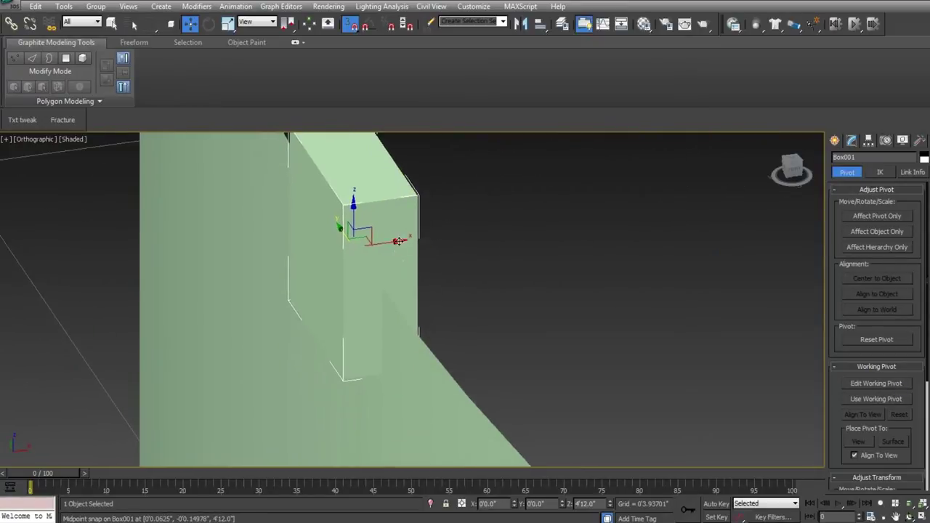
Set the small box's length to 0.125 inch.
left_click(835, 140)
left_click(851, 140)
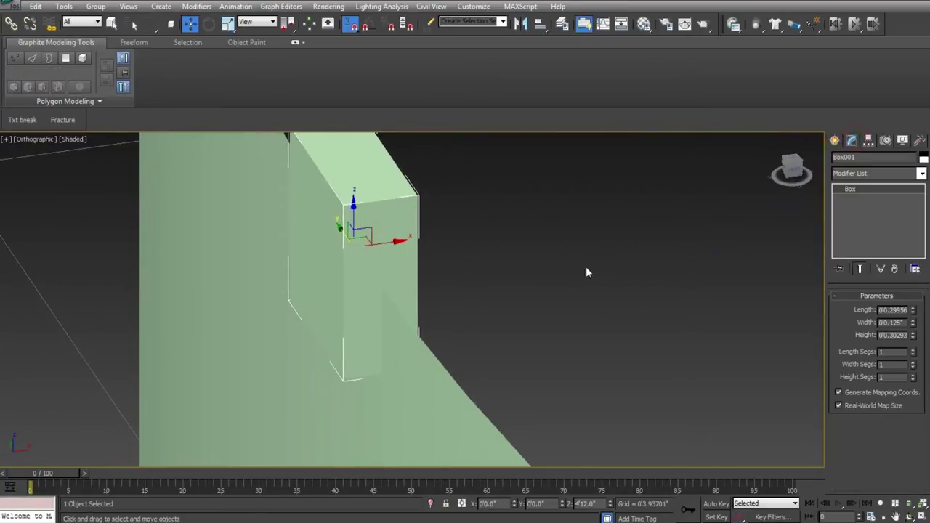
left_click_drag(918, 310, 908, 317)
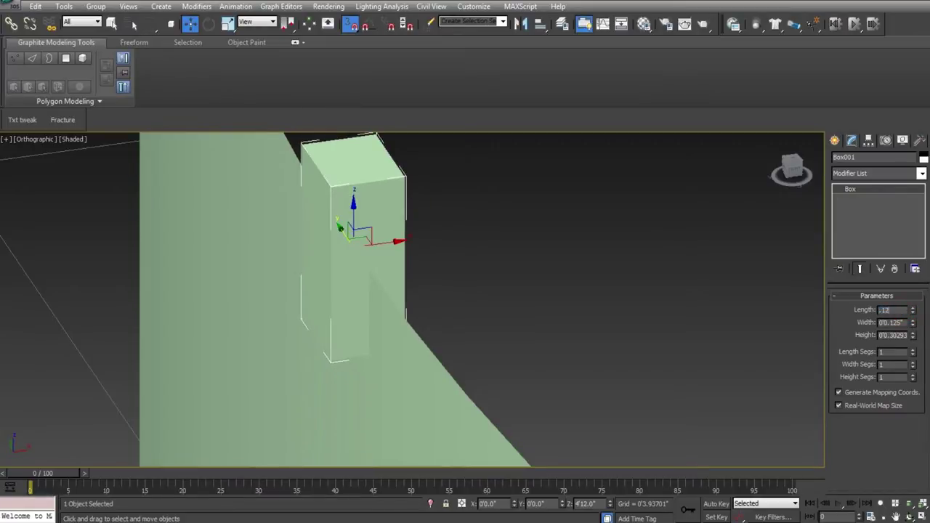
key("Return")
middle_click_drag(401, 286, 428, 327)
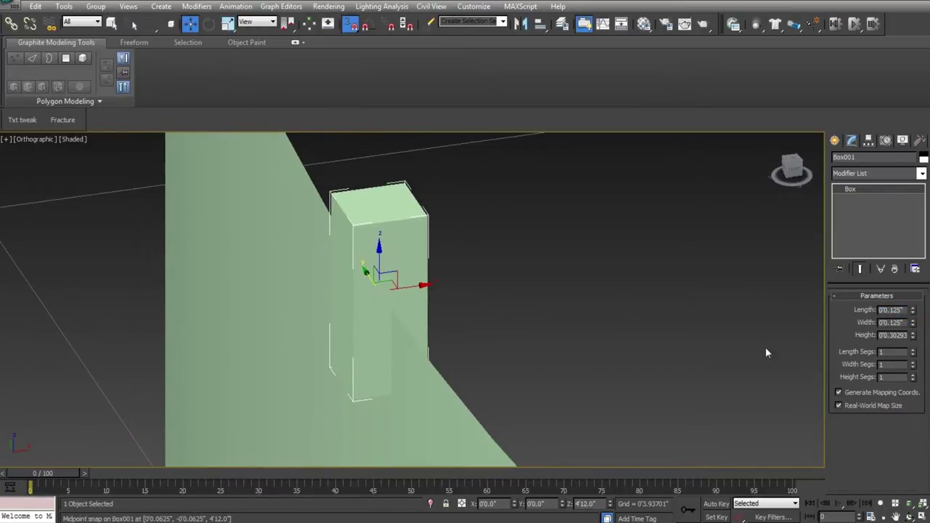
scroll(765, 346, "up", 2)
middle_click_drag(586, 296, 623, 338)
scroll(623, 337, "down", 1)
scroll(654, 254, "down", 2)
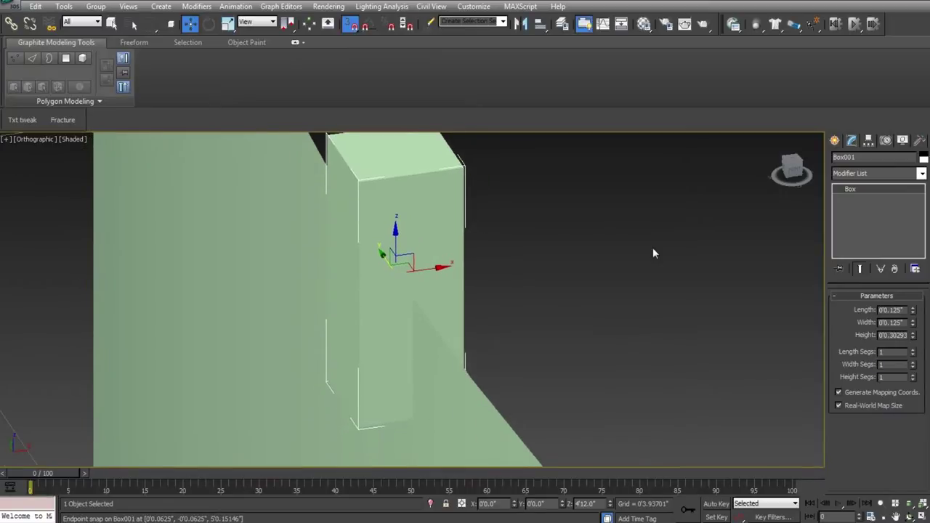
Set the small box's height to 0.25 inch.
mouse_move(913, 322)
left_mouse_down()
mouse_move(914, 351)
mouse_move(910, 336)
left_mouse_up()
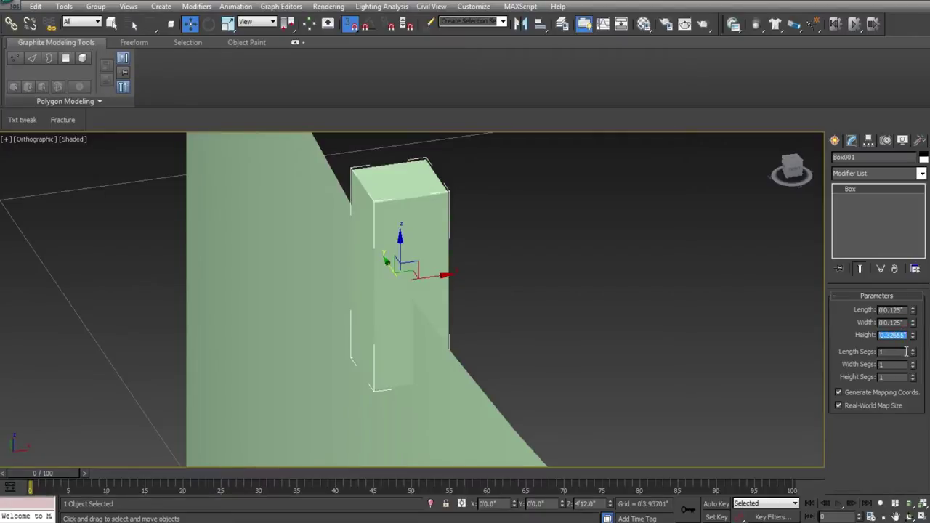
type("1")
key("Return")
middle_click_drag(581, 327, 490, 291, "alt")
scroll(491, 291, "up", 3)
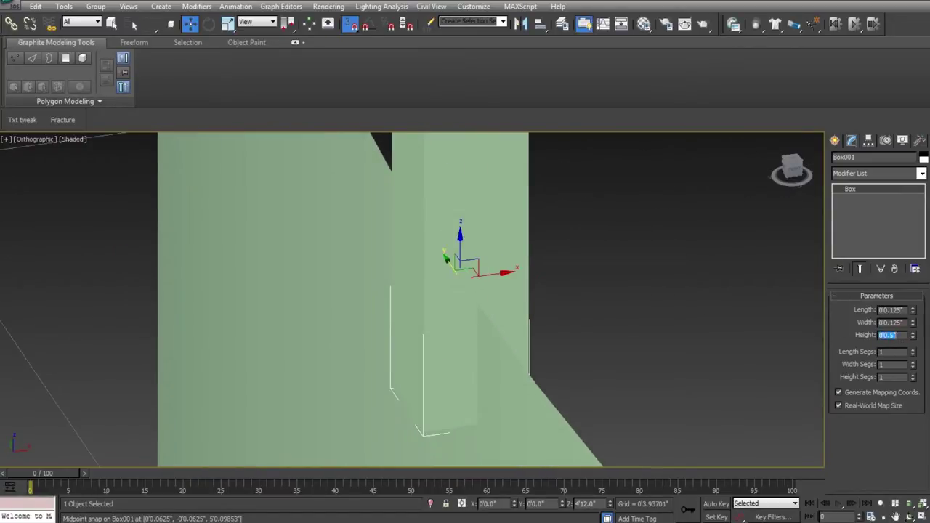
type(".25")
key("Return")
middle_click_drag(505, 278, 471, 253)
scroll(473, 310, "down", 2)
left_click(548, 276)
scroll(439, 259, "up", 3)
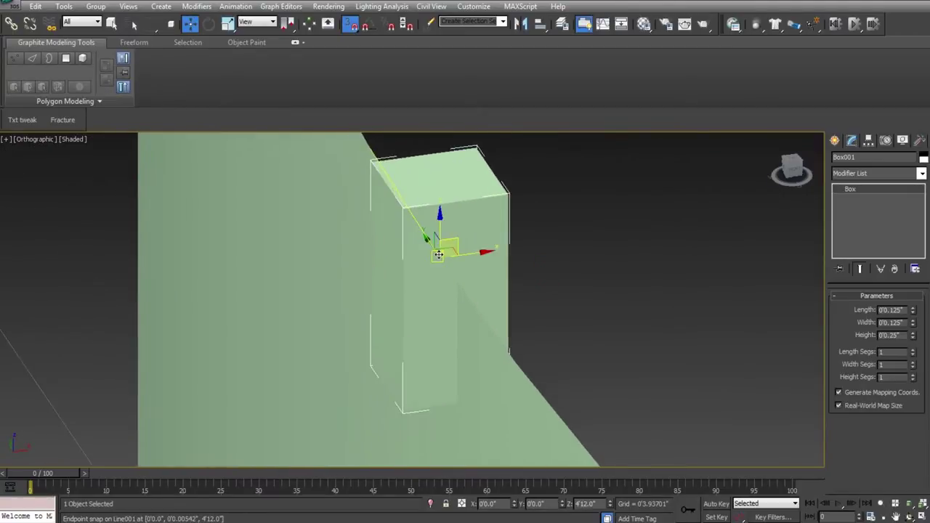
Clone the small box in place as a copy and set the copy's width to 0.0625 inch and height to 0.2 inch.
right_click(380, 254)
left_click(462, 313)
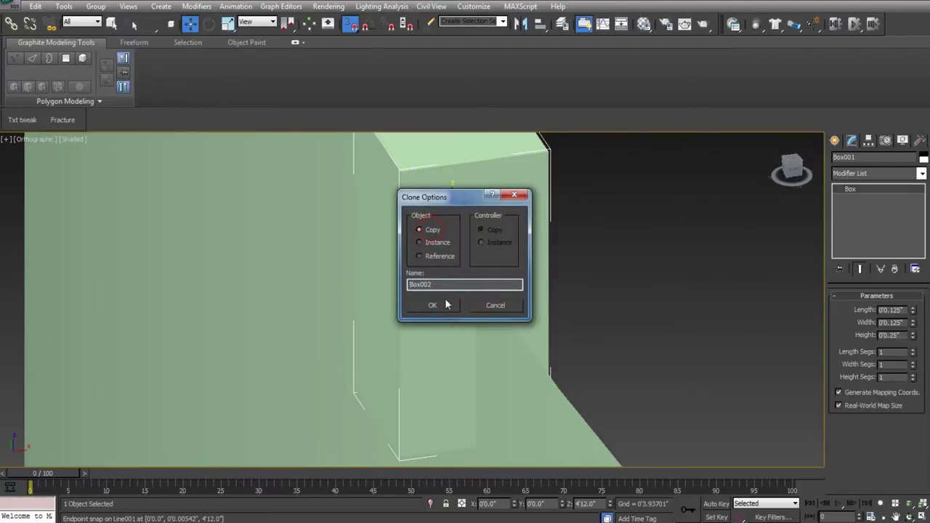
left_click(433, 306)
mouse_move(913, 310)
left_mouse_down()
mouse_move(915, 338)
mouse_move(911, 329)
left_mouse_up()
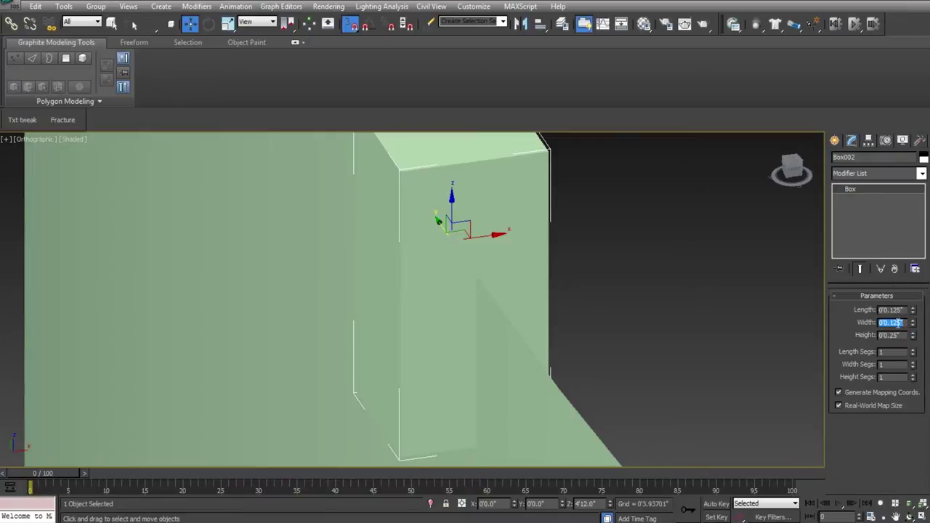
type(".0625")
key("Return")
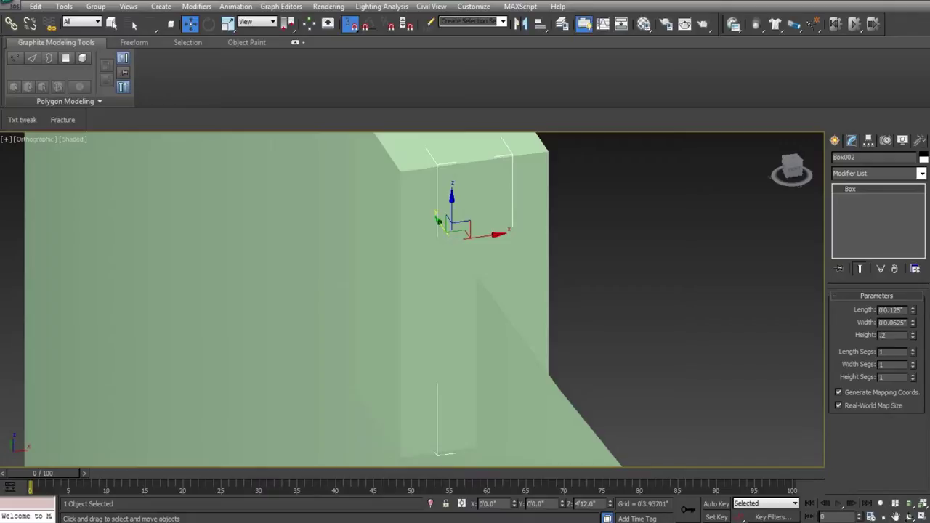
Cut a slot through the original small box by subtracting its narrower copy with ProBoolean.
left_click(835, 139)
left_click(869, 176)
left_click(858, 203)
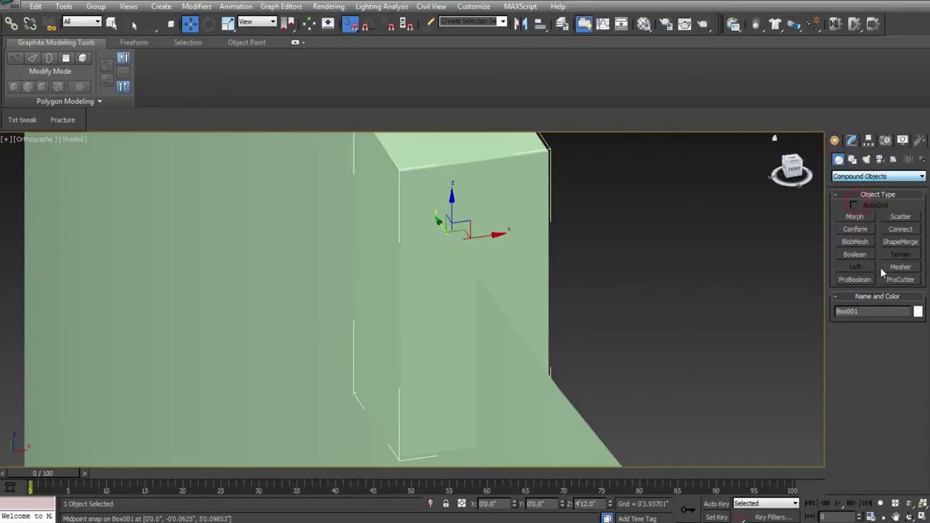
left_click(856, 279)
left_click(879, 344)
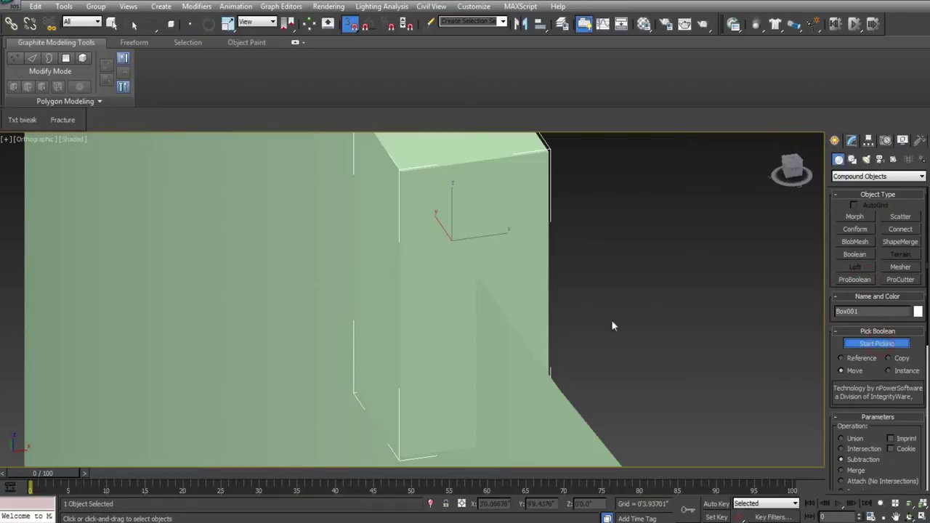
left_click(475, 217)
key("w")
middle_click_drag(475, 218, 368, 202, "alt")
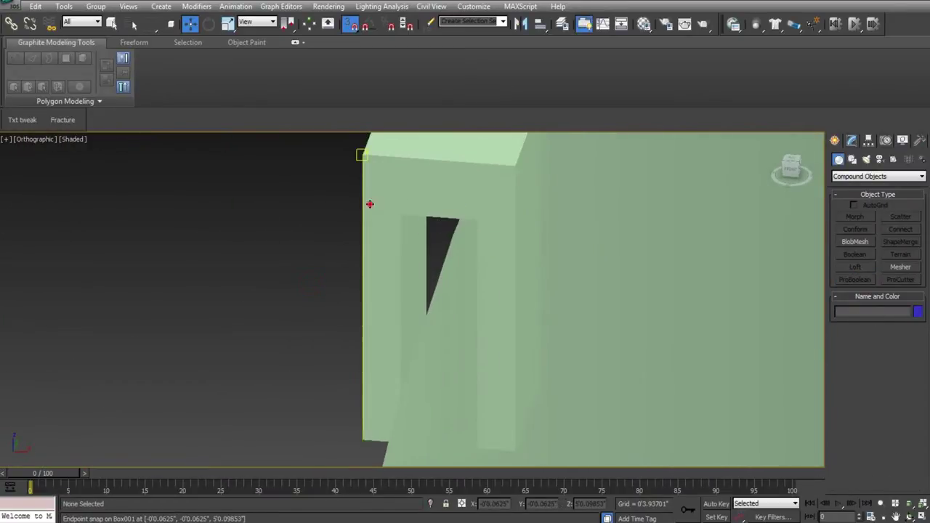
left_click(853, 142)
middle_click_drag(479, 227, 478, 280)
left_click(299, 249)
middle_click_drag(345, 240, 339, 322)
scroll(339, 321, "up", 2)
Activate the Cylinder tool from the standard primitives.
left_click(836, 141)
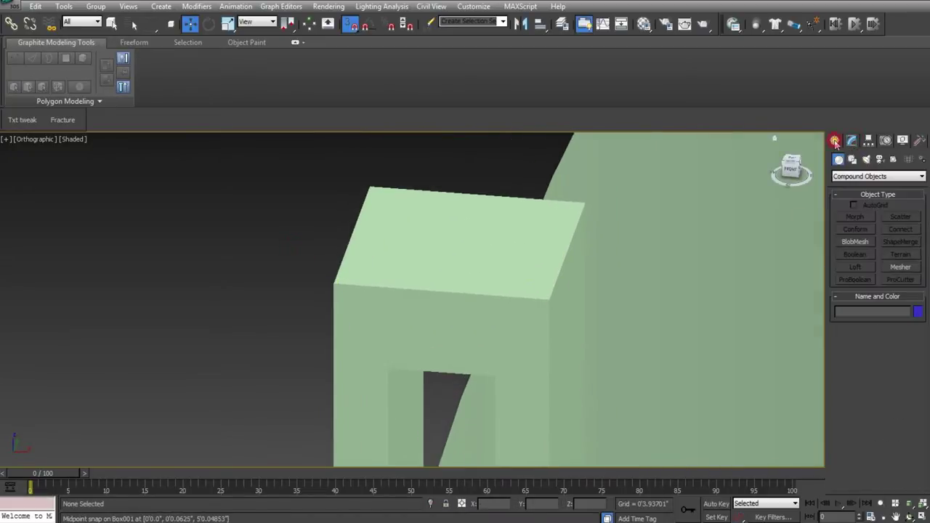
left_click(851, 179)
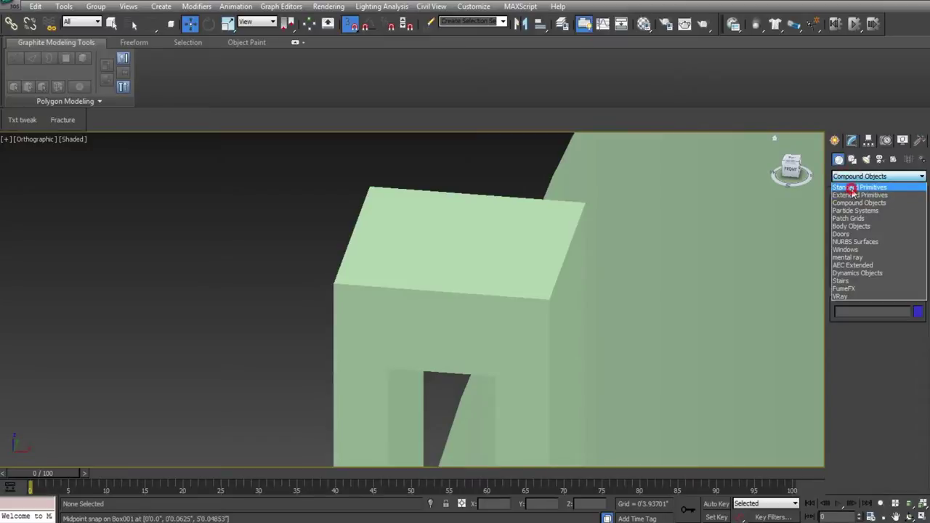
left_click(852, 188)
left_click(855, 242)
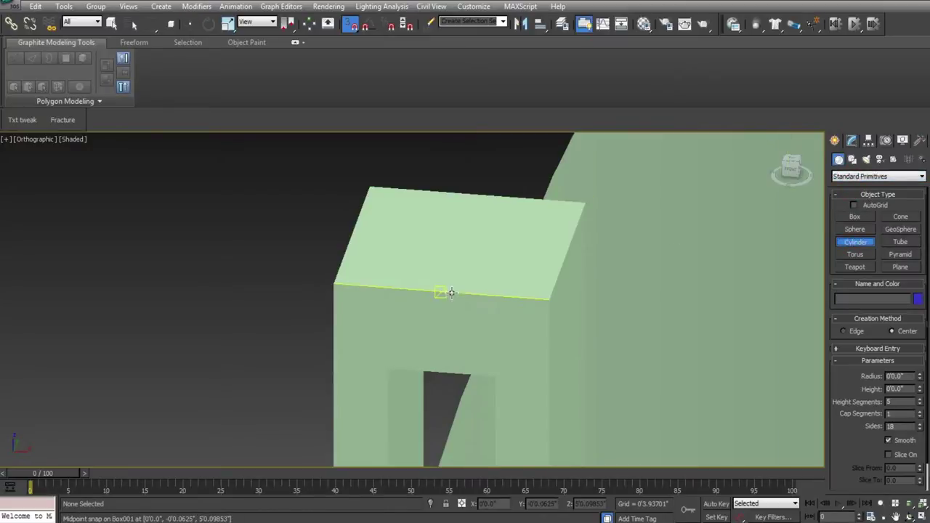
left_click_drag(442, 292, 538, 302)
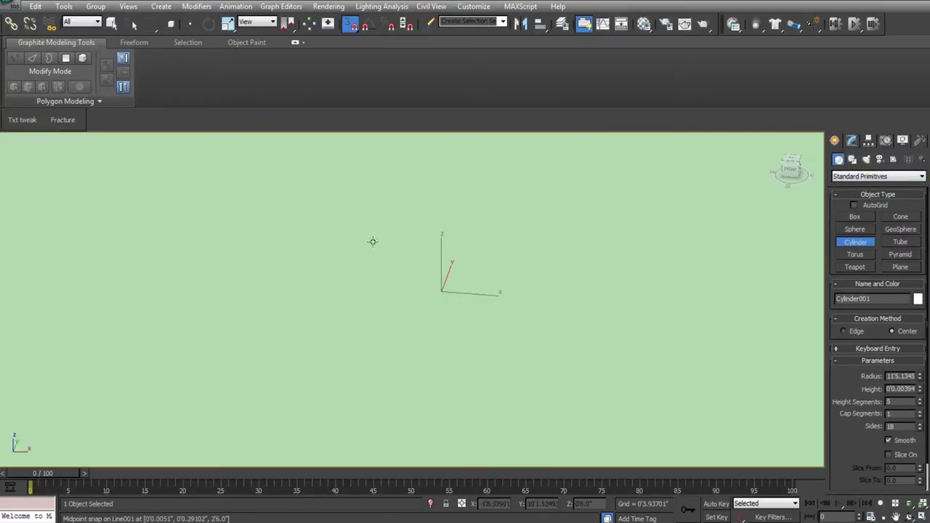
left_click_drag(372, 242, 333, 282)
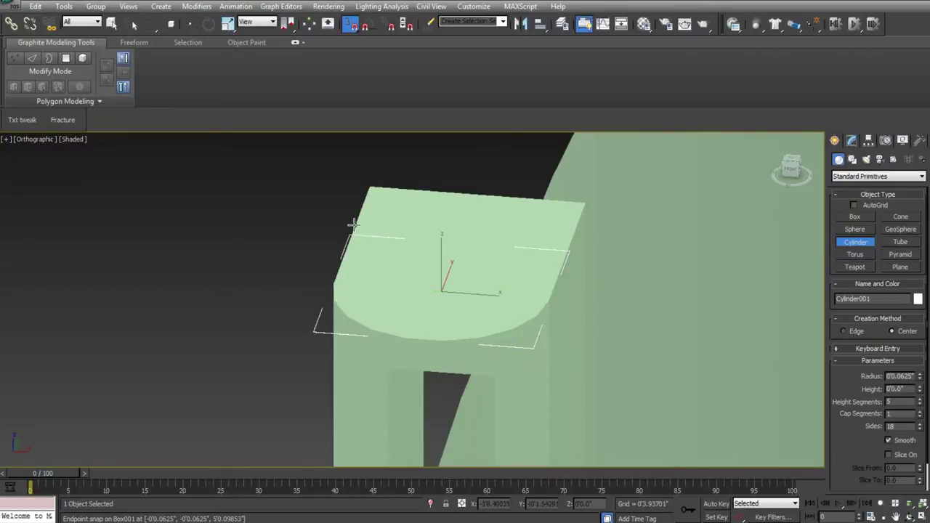
right_click(373, 194)
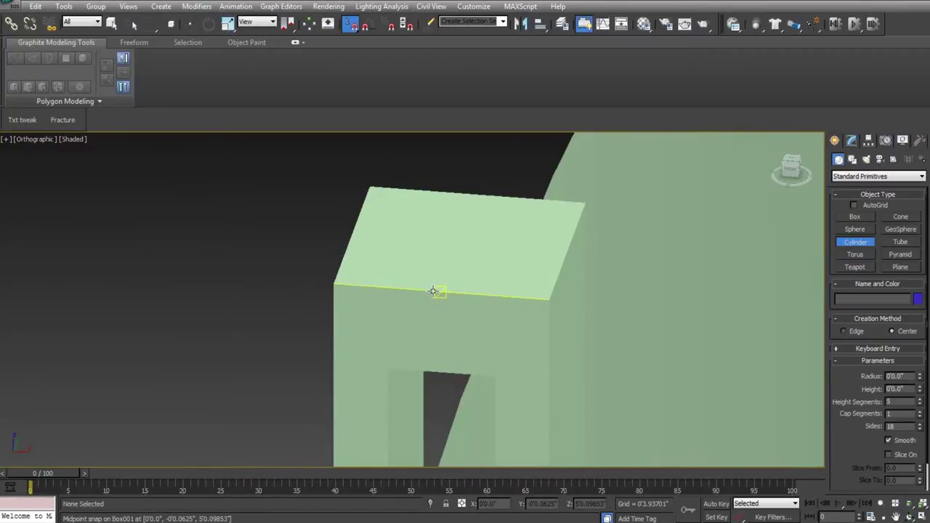
Create a cylinder with 0.0625 inch radius and about 0.048 inch height, centered on the midpoint of the slotted box's top front edge.
left_click_drag(434, 292, 333, 283)
key("s")
right_click(362, 227)
middle_click_drag(433, 248, 356, 269, "alt")
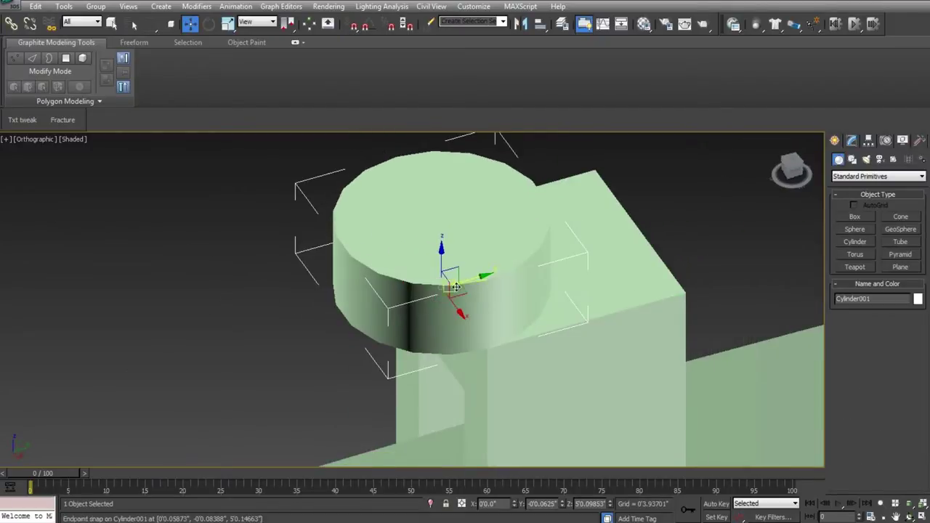
Snap the cylinder along the Y axis so it is centered on the slotted box's top face.
key("s")
left_click_drag(473, 279, 577, 315)
scroll(556, 338, "up", 2)
middle_click_drag(575, 309, 535, 355)
scroll(428, 349, "up", 3)
Switch to the Top view in wireframe and set the cylinder's number of sides to 24.
left_click(853, 141)
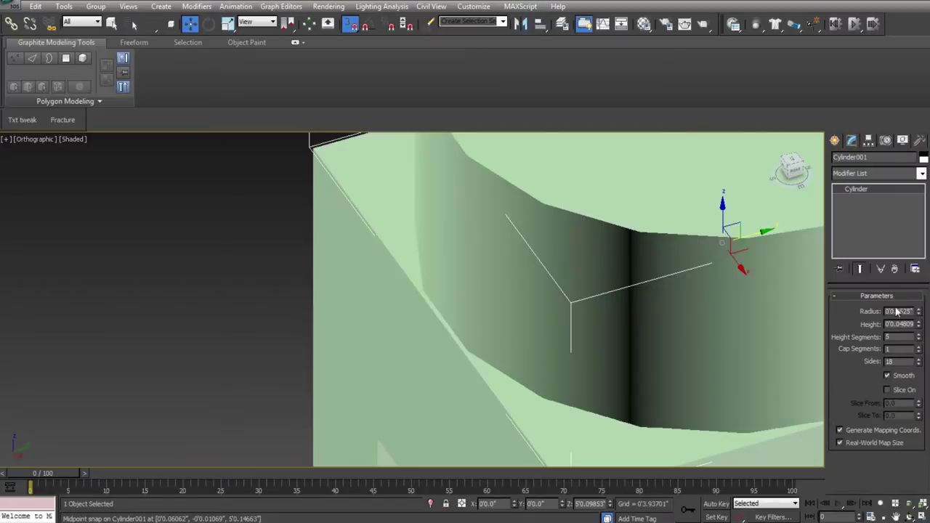
scroll(501, 303, "down", 1)
key("t")
scroll(418, 311, "up", 2)
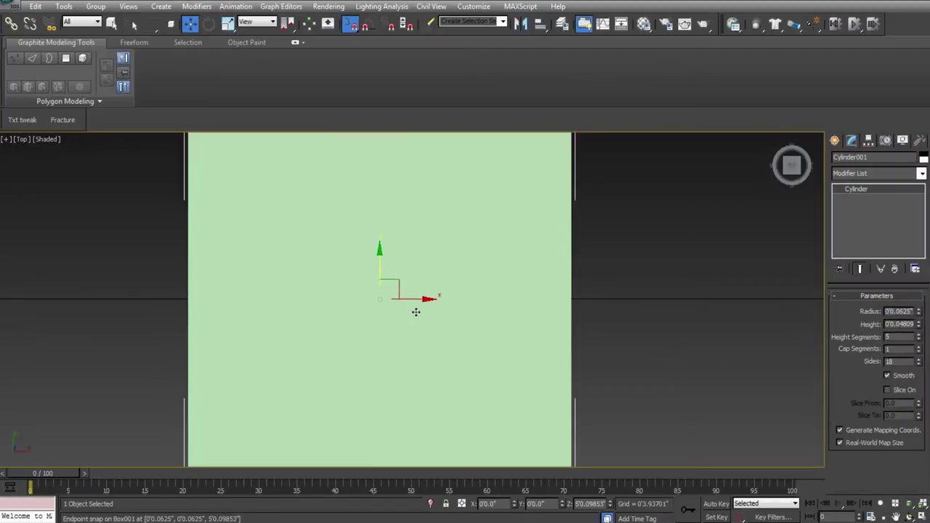
key("F3")
scroll(545, 313, "up", 1)
middle_click_drag(540, 311, 320, 349)
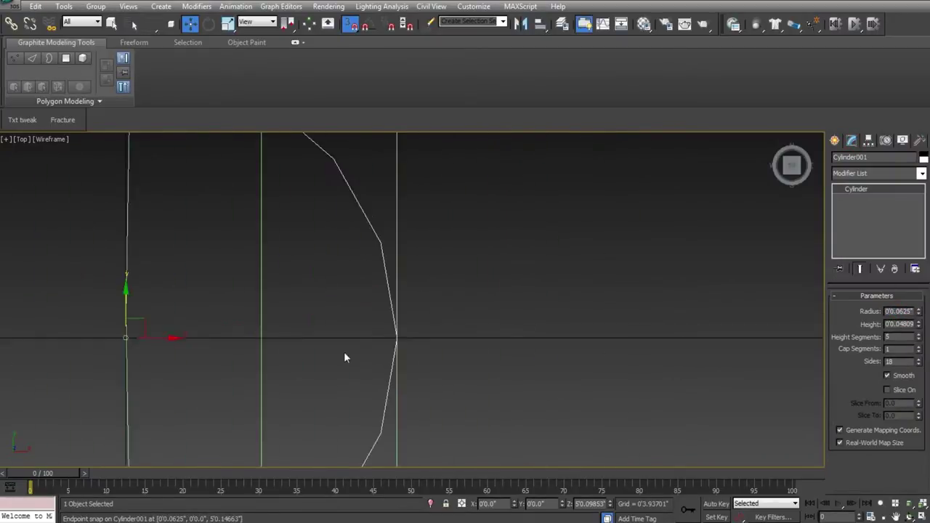
scroll(392, 324, "up", 3)
middle_click_drag(409, 313, 435, 289)
scroll(428, 294, "down", 1)
mouse_move(300, 260)
middle_mouse_down()
mouse_move(455, 305)
mouse_move(463, 280)
mouse_move(509, 278)
middle_mouse_up()
scroll(454, 303, "down", 4)
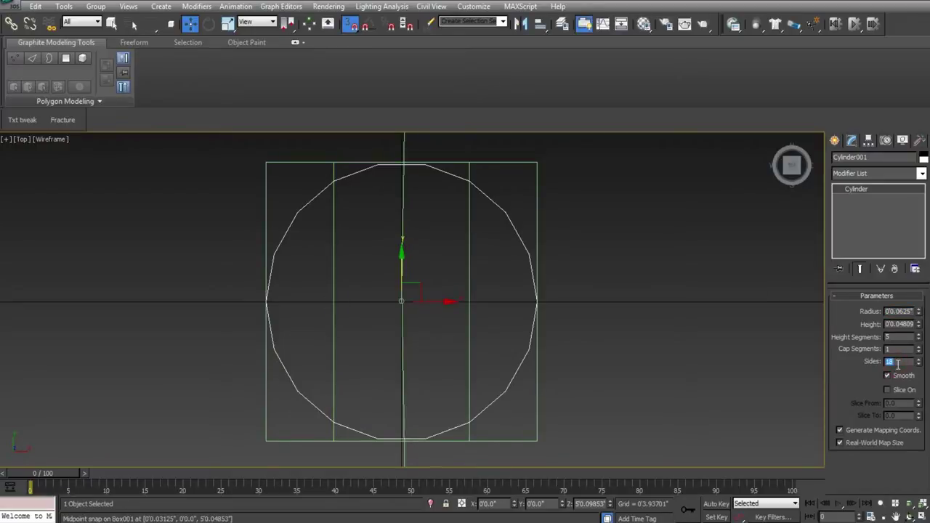
type("24")
key("Return")
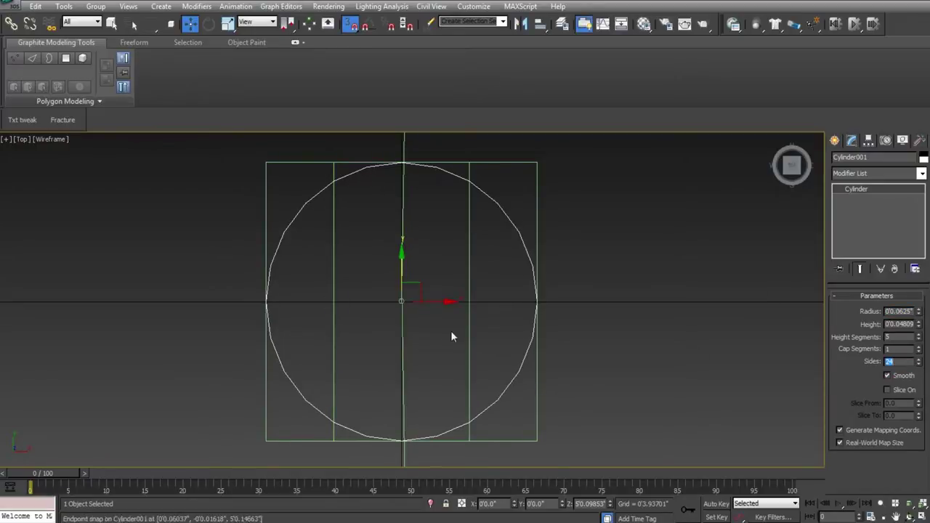
Return to a shaded angled view and set the cylinder's height segments to 1 and its height to 0.75 inch.
mouse_move(452, 336)
middle_mouse_down("alt")
mouse_move(460, 317)
mouse_move(376, 245)
mouse_move(426, 291)
mouse_move(408, 320)
mouse_move(480, 293)
middle_mouse_up("alt")
key("F3")
scroll(473, 345, "up", 2)
middle_click_drag(396, 240, 363, 176)
scroll(380, 276, "down", 4)
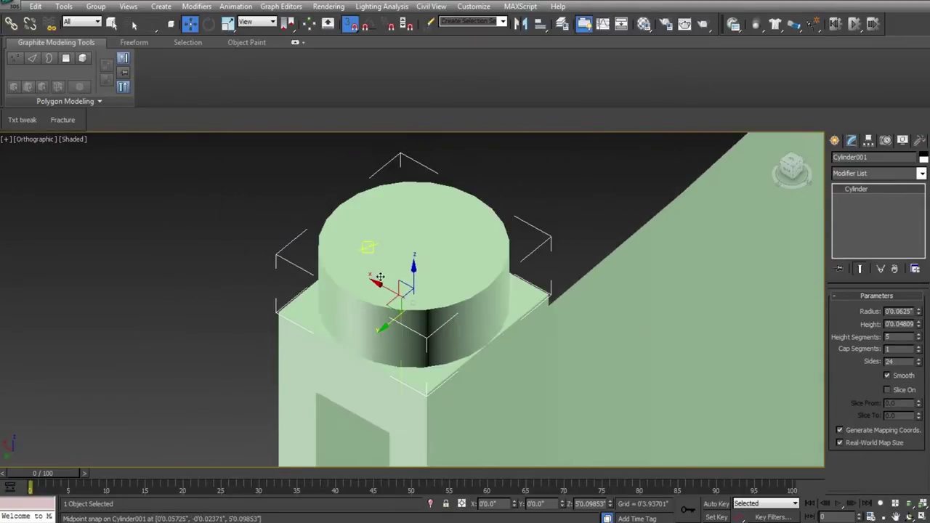
scroll(380, 277, "down", 4)
scroll(380, 277, "up", 4)
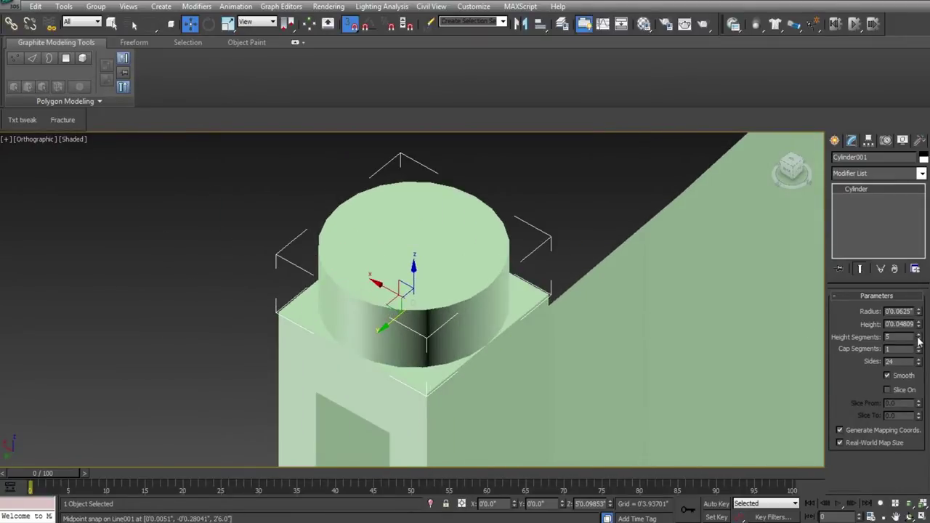
right_click(919, 341)
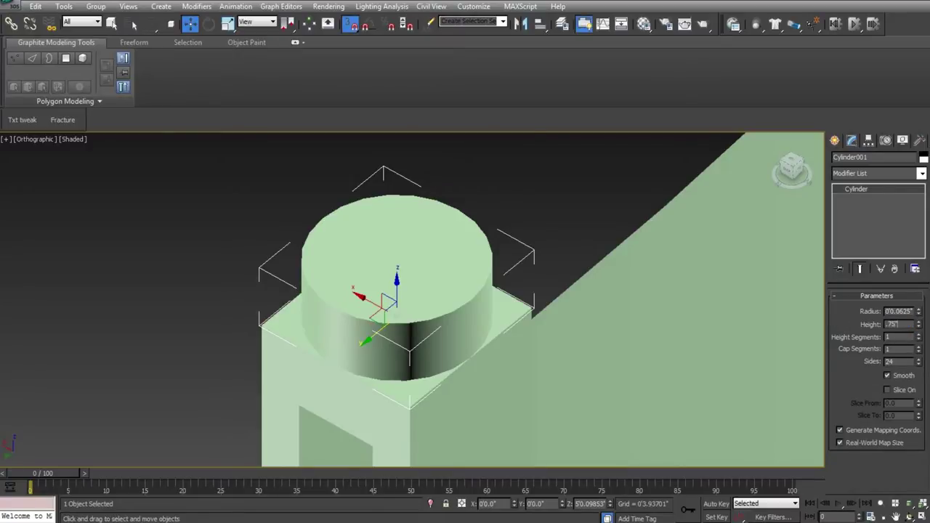
key("Return")
scroll(378, 245, "down", 4)
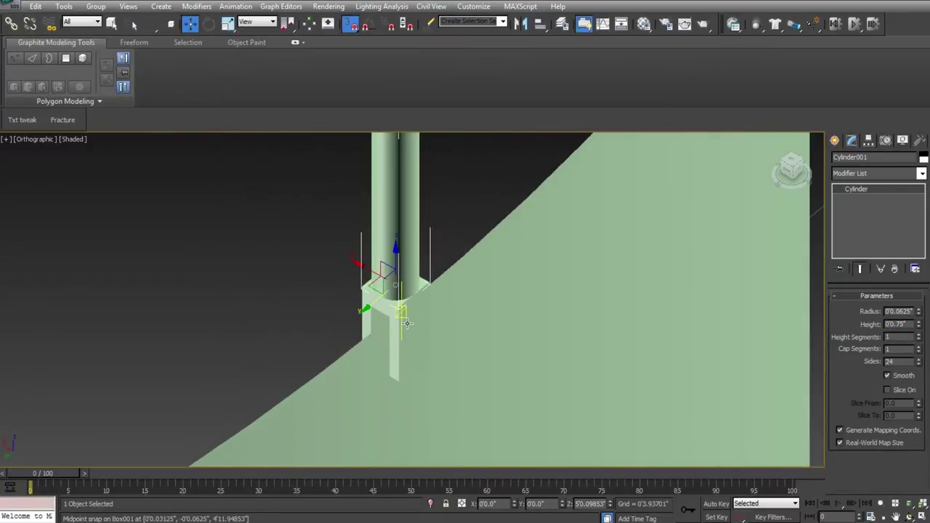
Select the slotted box and the cylinder together.
left_click(407, 324)
left_click(410, 236, "ctrl")
middle_click_drag(426, 187, 416, 246)
scroll(416, 247, "down", 4)
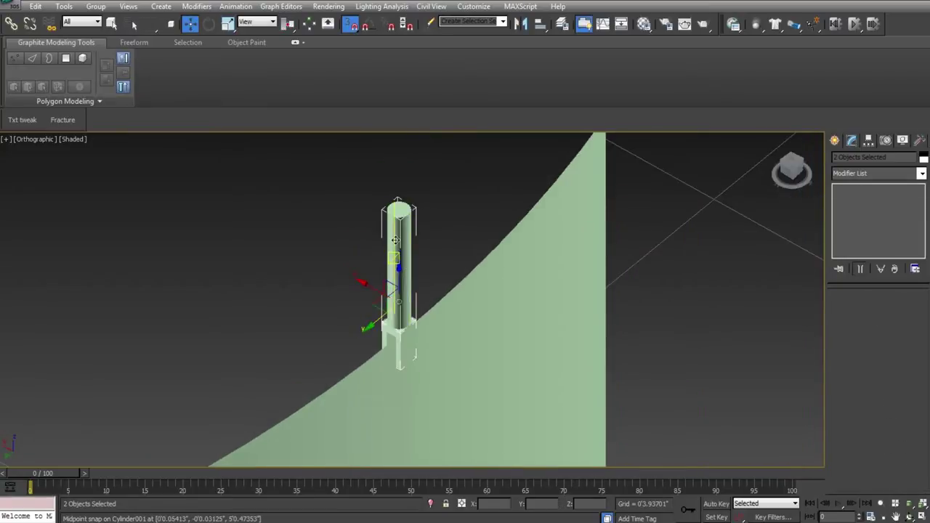
scroll(396, 240, "up", 2)
Create a zero-length box 0.125 inch wide and 1 inch high, from the slotted box's lower corner up to the cylinder's top.
left_click(834, 140)
left_click(854, 217)
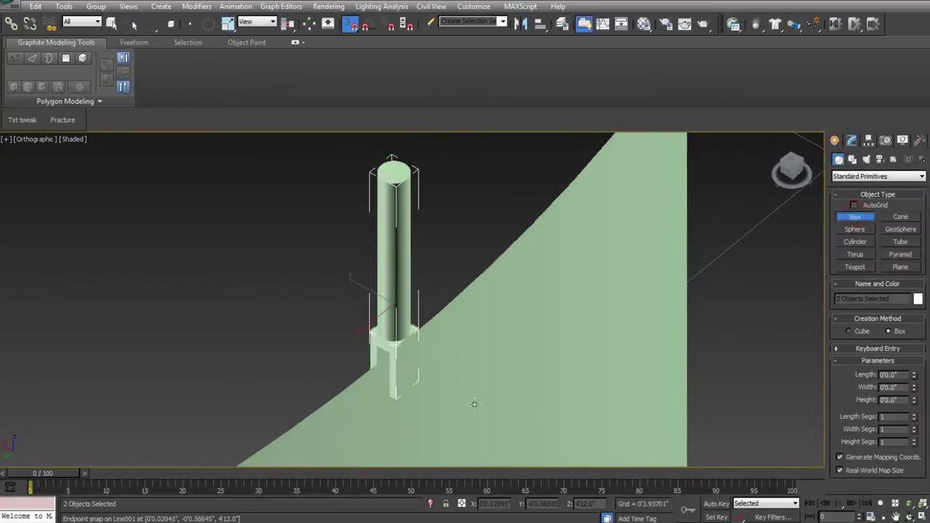
left_click_drag(397, 398, 368, 361)
left_click(377, 179)
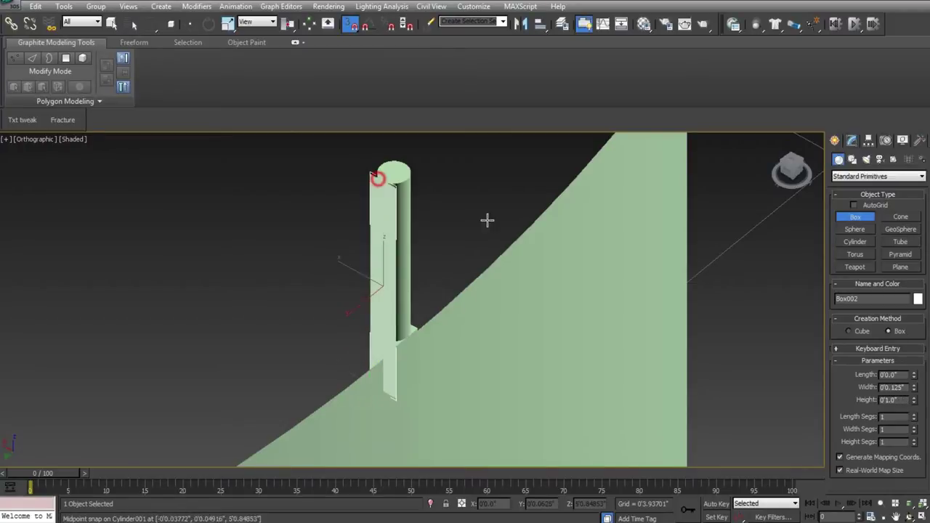
Delete the zero-length reference box beside the cylinder and return to the Move tool.
middle_click_drag(495, 262, 472, 289)
key("Delete")
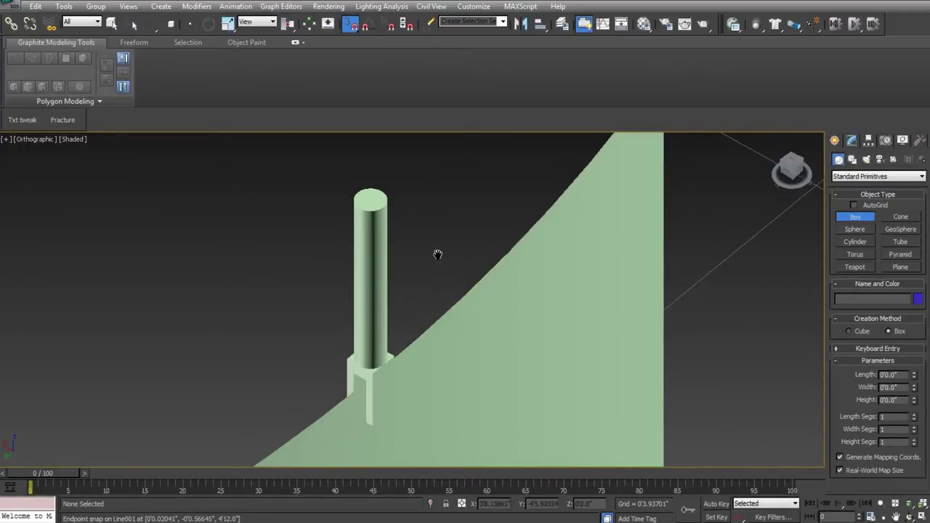
middle_click_drag(437, 256, 447, 225)
key("w")
Unite the cylinder with the slotted box, using the box's existing ProBoolean with the Union operation.
left_click(393, 213)
left_click(853, 141)
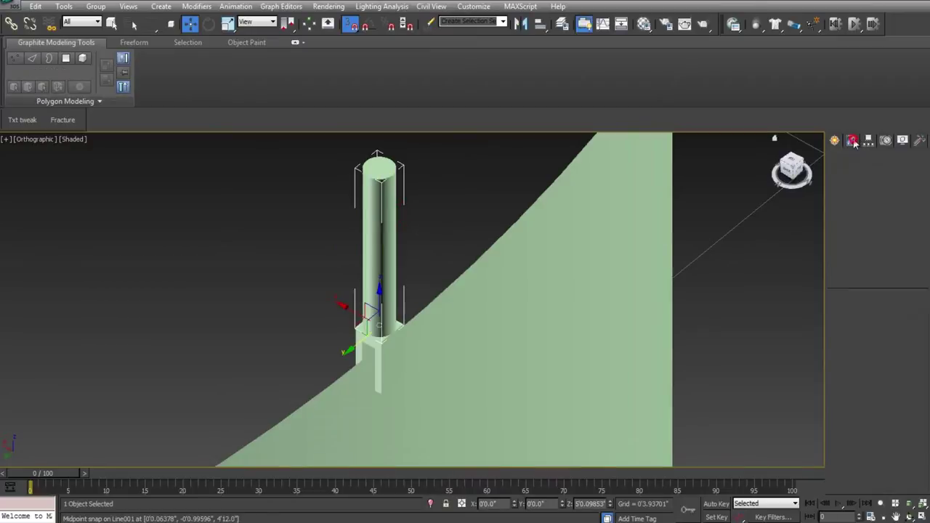
left_click(457, 190)
scroll(437, 228, "down", 3)
scroll(414, 303, "up", 8)
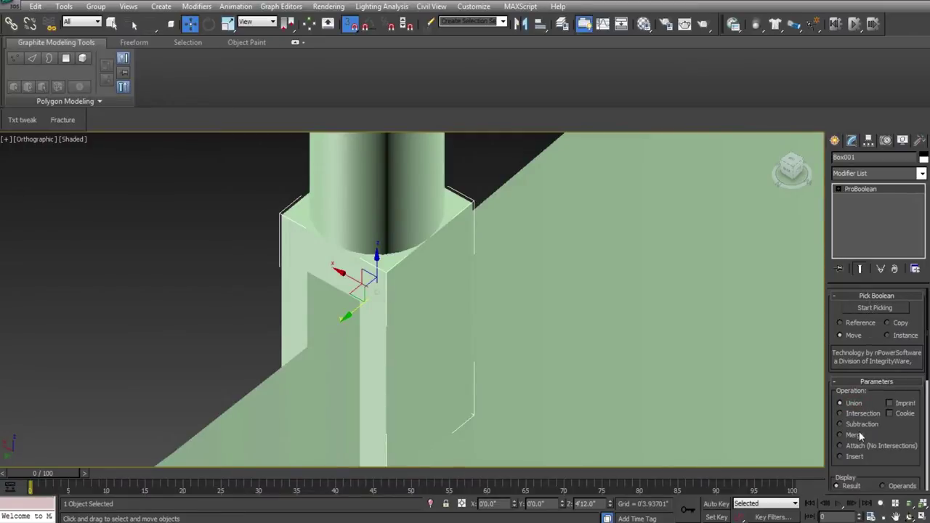
left_click(875, 309)
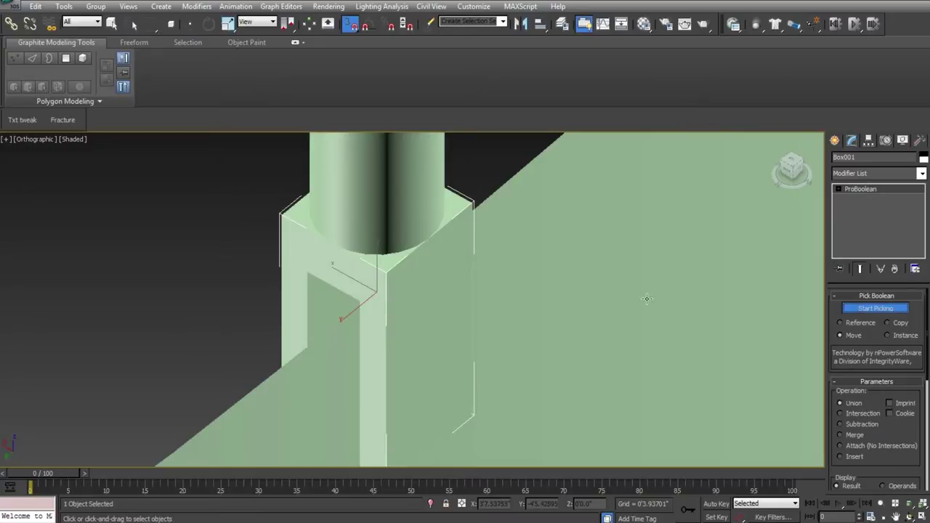
left_click(418, 159)
middle_click_drag(420, 161, 440, 278)
scroll(441, 278, "down", 8)
right_click(477, 240)
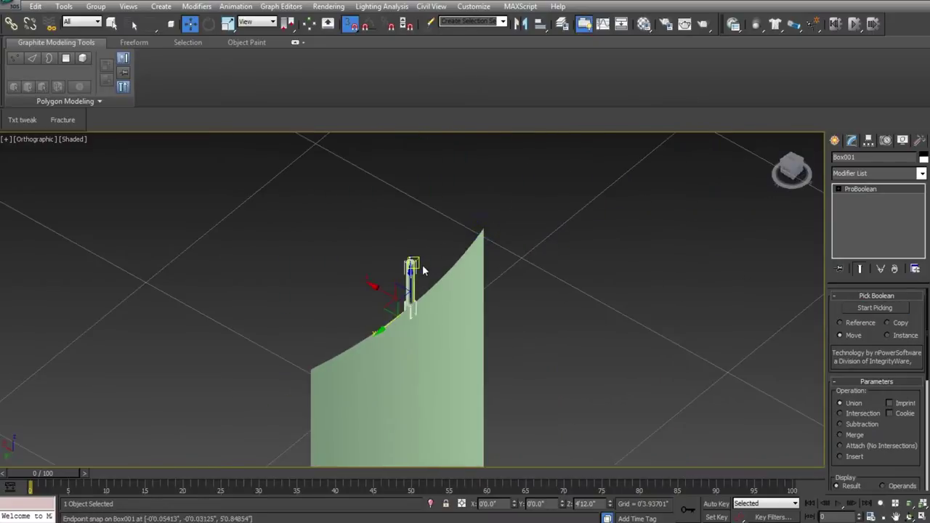
Link the curved strip to the united box-and-cylinder pin as its parent.
scroll(410, 269, "up", 4)
left_click(272, 259)
scroll(407, 338, "down", 5)
left_click(420, 353)
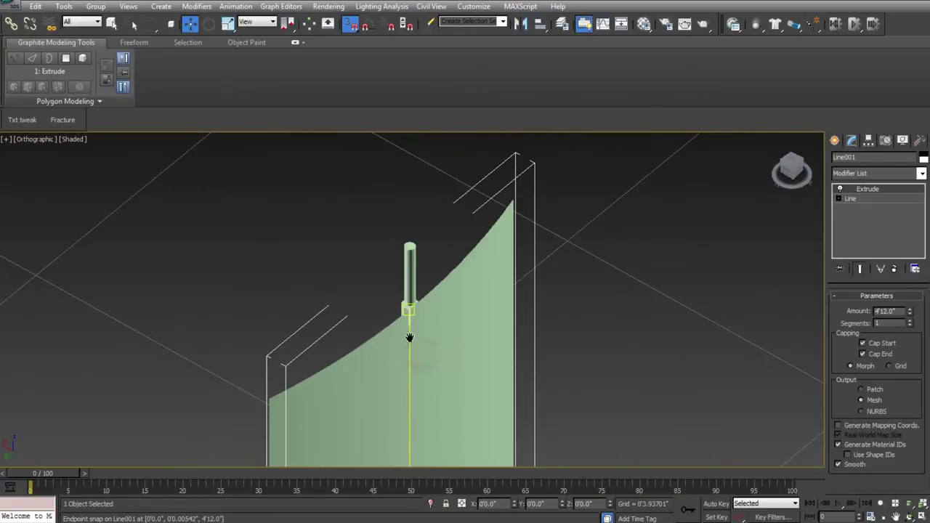
scroll(406, 334, "up", 3)
left_click(11, 24)
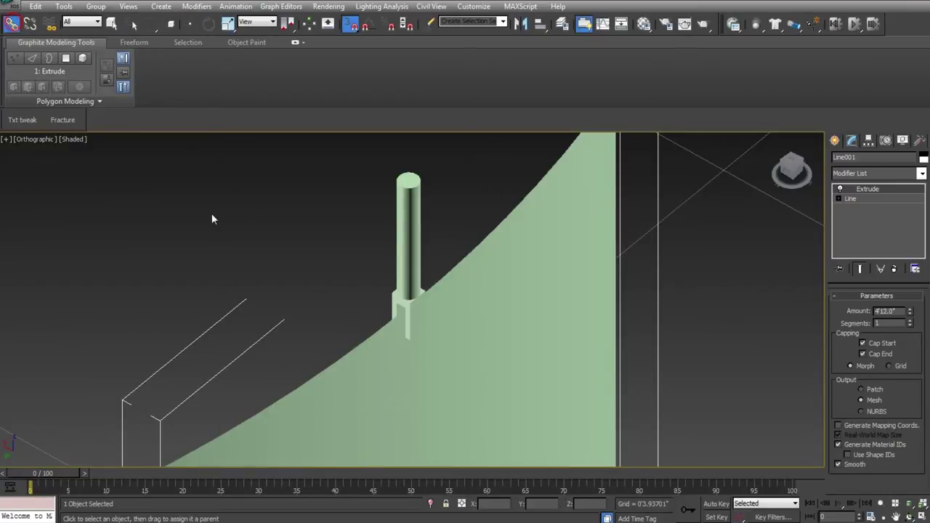
left_click(408, 217)
right_click(403, 218)
Try rotating and moving the united pin to test its link with the strip.
left_click(418, 238)
left_click_drag(416, 233, 380, 284)
right_click(396, 263)
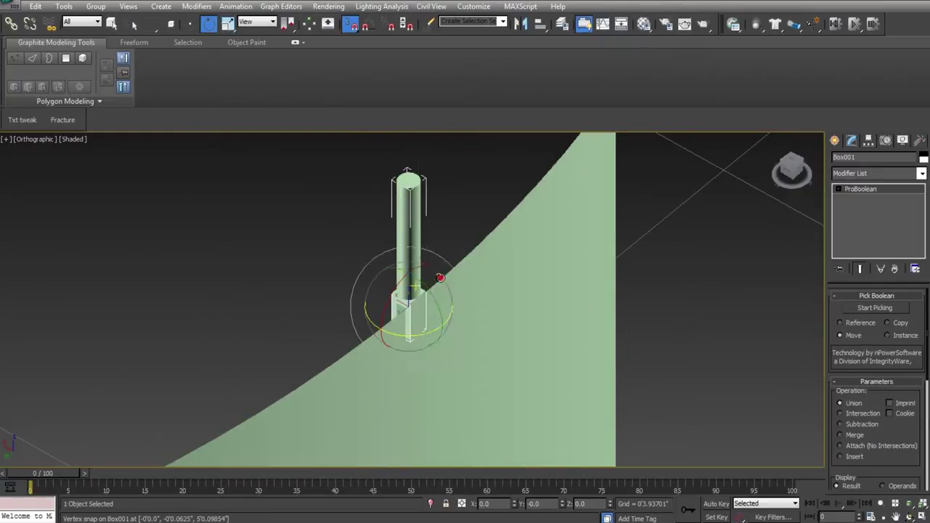
key("w")
left_click_drag(399, 297, 349, 284)
right_click(349, 284)
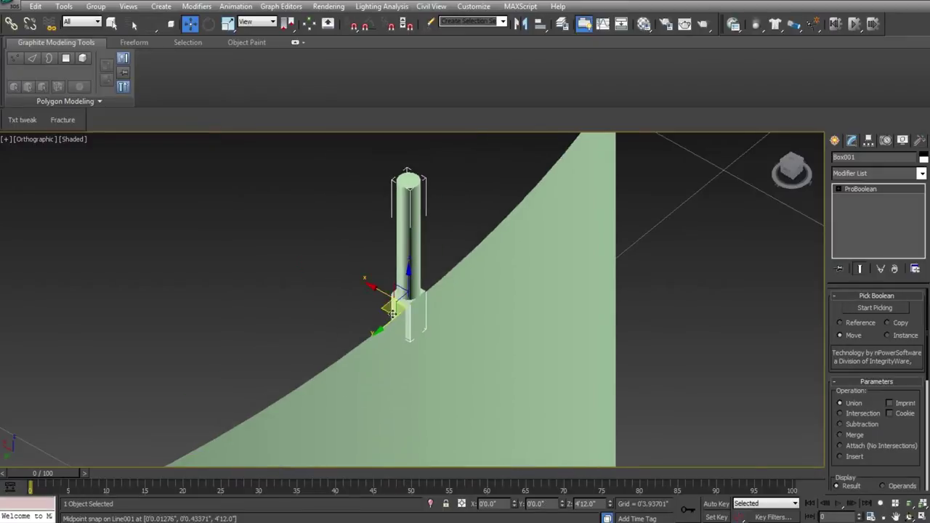
Examine how the pin lines up with the strip in the Top view in wireframe.
scroll(400, 302, "up", 5)
key("t")
key("z")
middle_click_drag(436, 276, 425, 257)
scroll(419, 259, "up", 1)
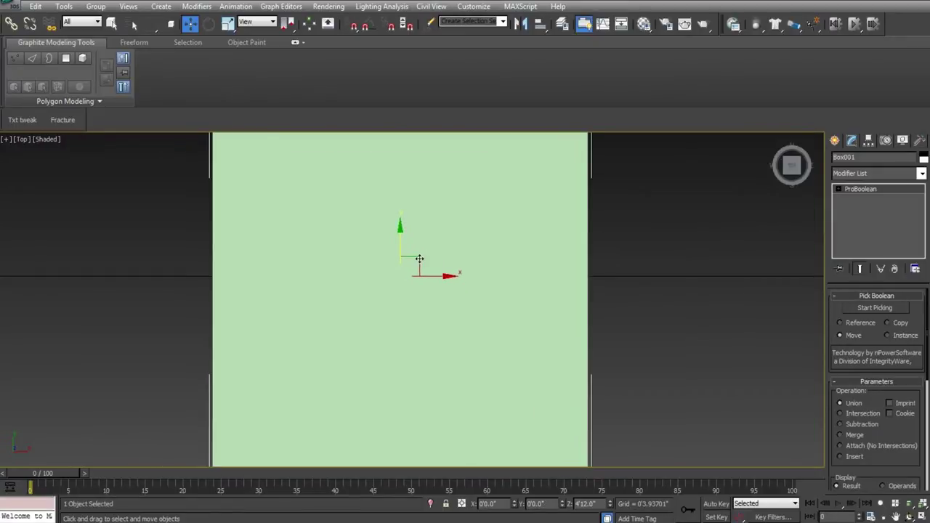
scroll(419, 259, "down", 1)
key("F3")
scroll(443, 298, "down", 2)
scroll(443, 298, "down", 5)
left_click(475, 273)
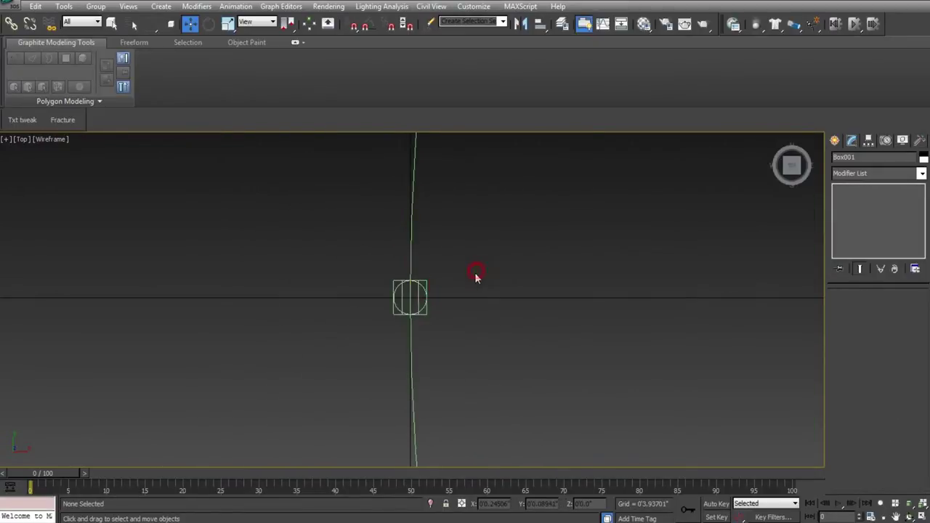
Select the strip and check the coordinates of its line's upper end vertex at Vertex level.
scroll(454, 291, "down", 4)
scroll(449, 298, "down", 4)
left_click(402, 356)
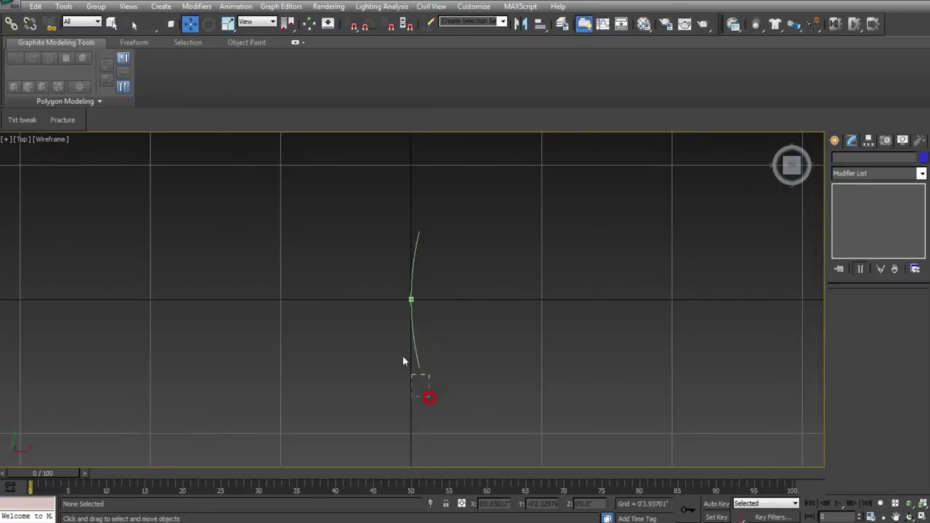
scroll(399, 347, "up", 4)
left_click(838, 202)
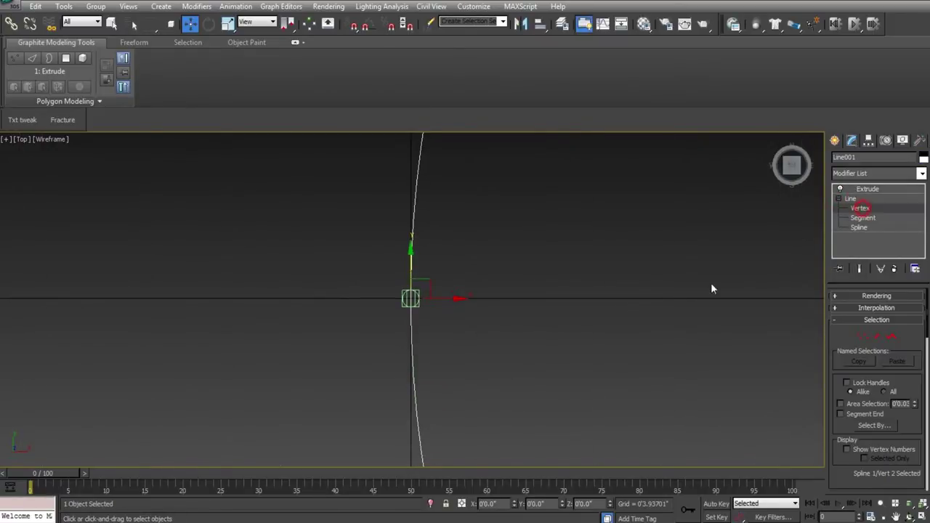
key("1")
scroll(436, 303, "down", 3)
scroll(429, 302, "down", 2)
scroll(451, 312, "down", 3)
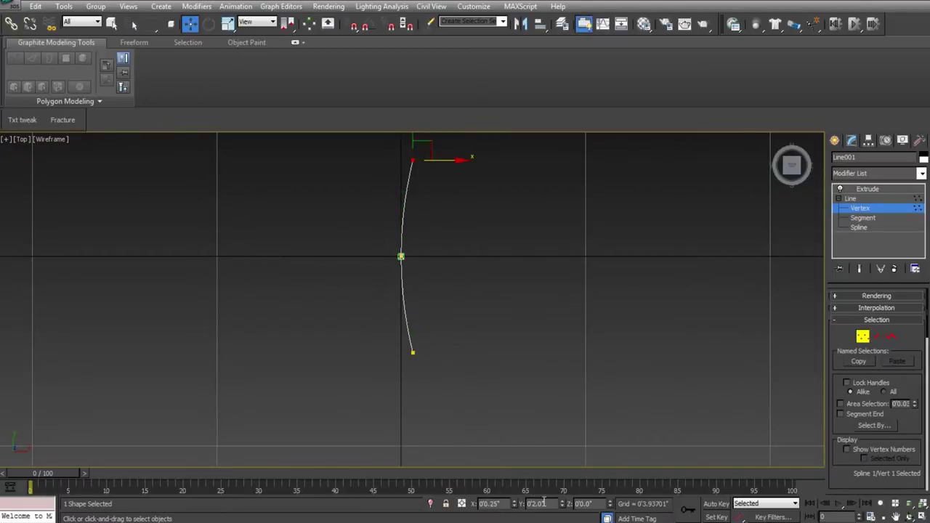
left_click(861, 335)
Return the strip to its Extrude level, switch to a shaded angled view and clear the selection.
scroll(425, 268, "up", 4)
mouse_move(423, 264)
middle_mouse_down()
mouse_move(469, 336)
mouse_move(406, 342)
mouse_move(421, 276)
mouse_move(413, 309)
middle_mouse_up()
key("F3")
scroll(407, 324, "down", 2)
left_click(868, 189)
left_click(556, 232)
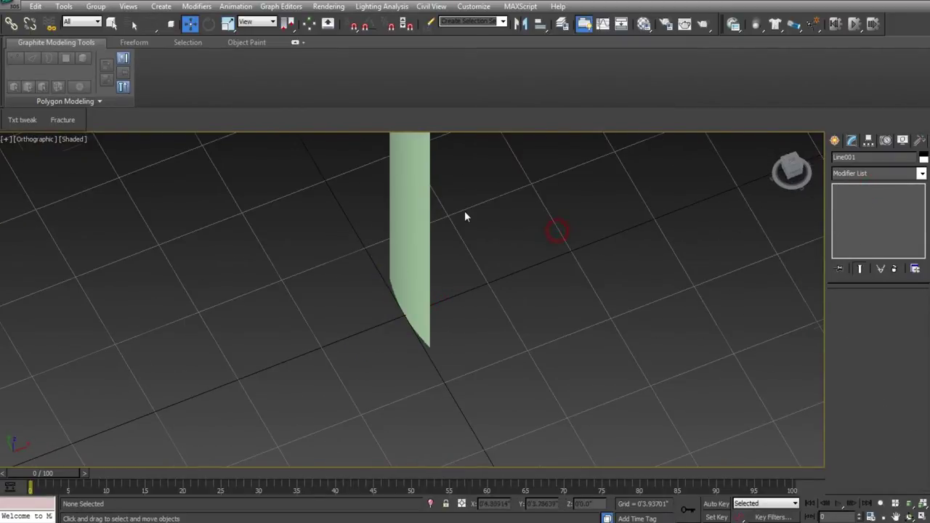
Select the curved strip and examine the joint with the pin at its upper end.
scroll(463, 212, "down", 5)
middle_click_drag(429, 240, 410, 386)
scroll(386, 264, "down", 1)
scroll(369, 339, "up", 4)
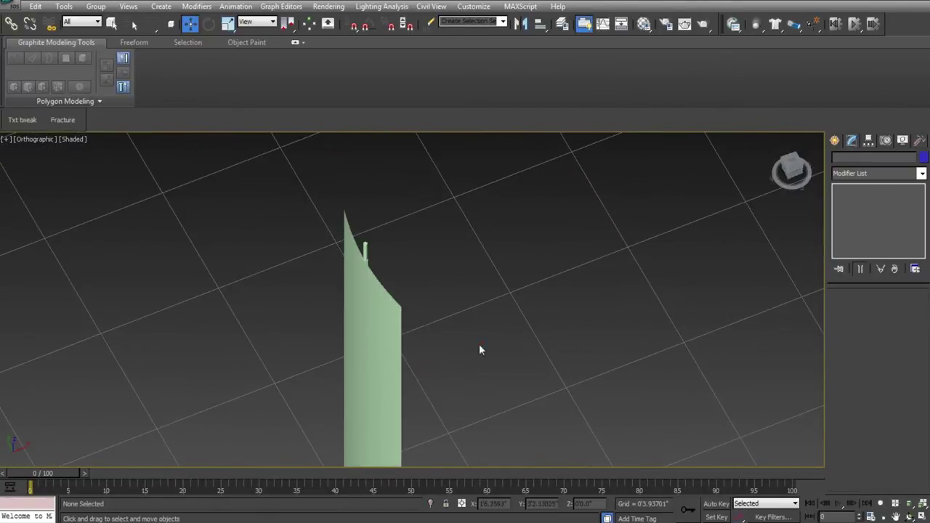
left_click(376, 399)
scroll(393, 386, "up", 4)
scroll(400, 372, "up", 2)
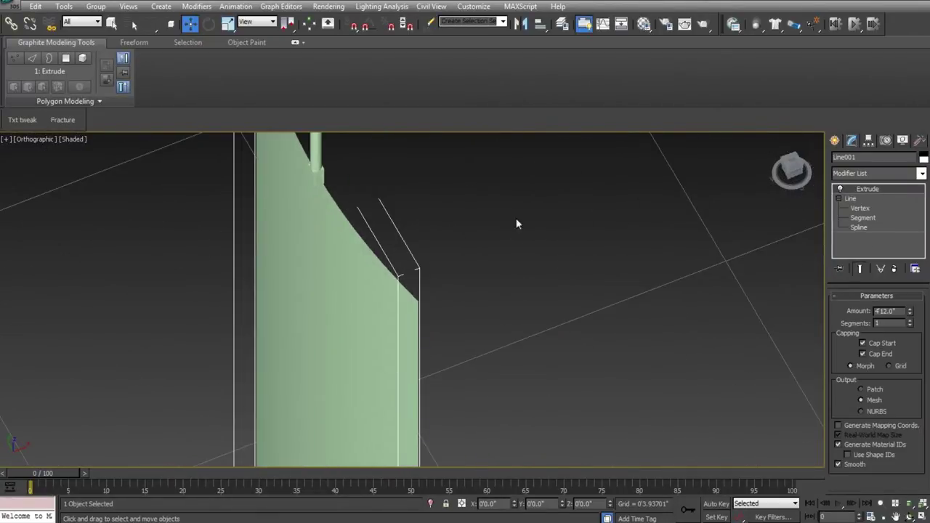
middle_click_drag(517, 220, 546, 286)
middle_click_drag(475, 230, 486, 260)
scroll(893, 210, "up", 3)
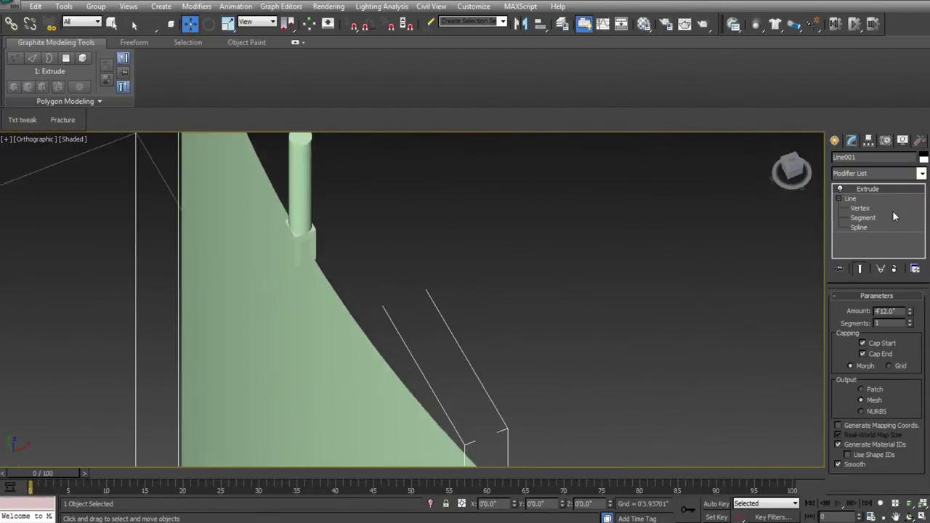
View the stack options for the strip's Extrude modifier, such as Collapse To and Collapse All, without applying any.
scroll(883, 184, "down", 2)
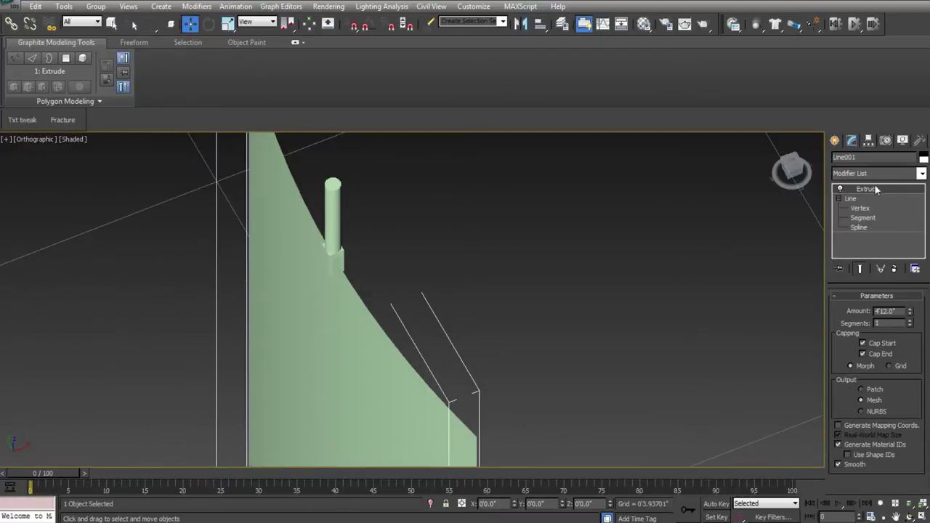
middle_click_drag(495, 239, 514, 256)
scroll(513, 255, "up", 2)
middle_click_drag(447, 255, 478, 261)
right_click(876, 189)
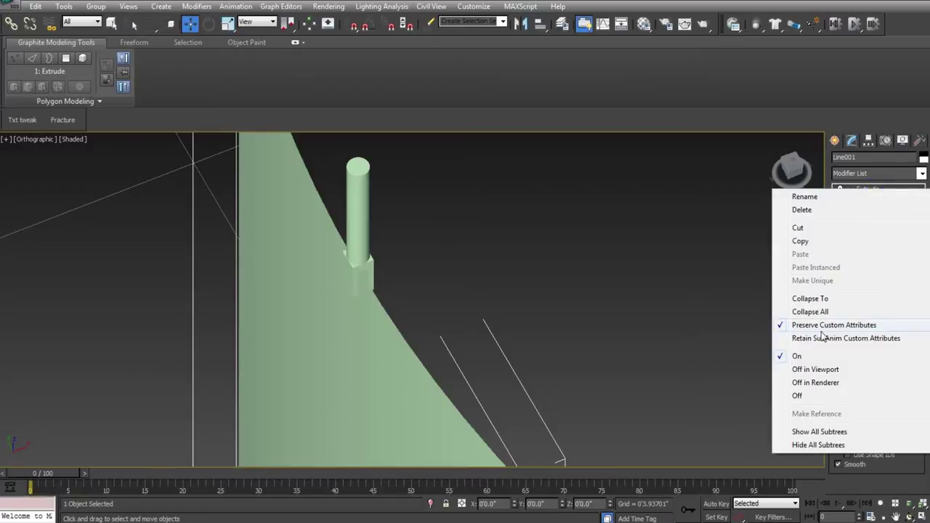
left_click(566, 268)
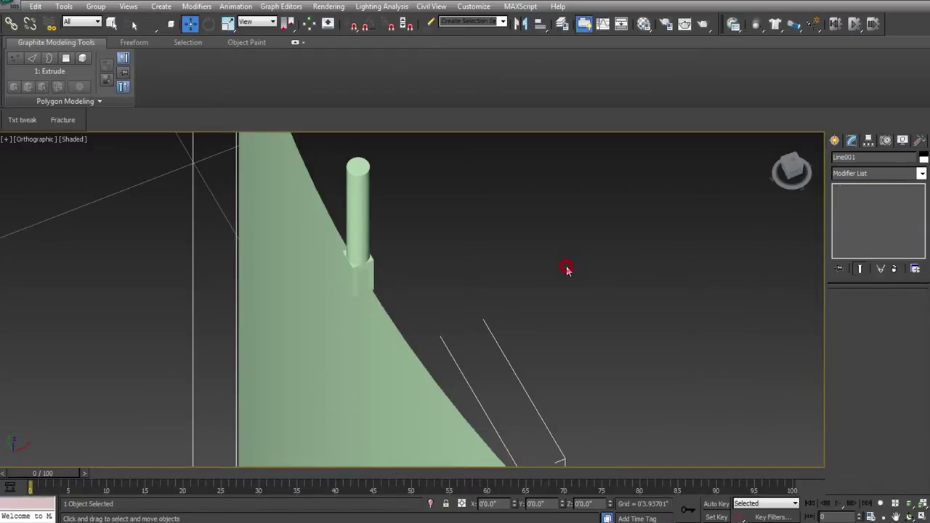
Try moving the strip line's upper end vertex in the Top view to about X -0'0.63", Y 0'3.96".
left_click(371, 347)
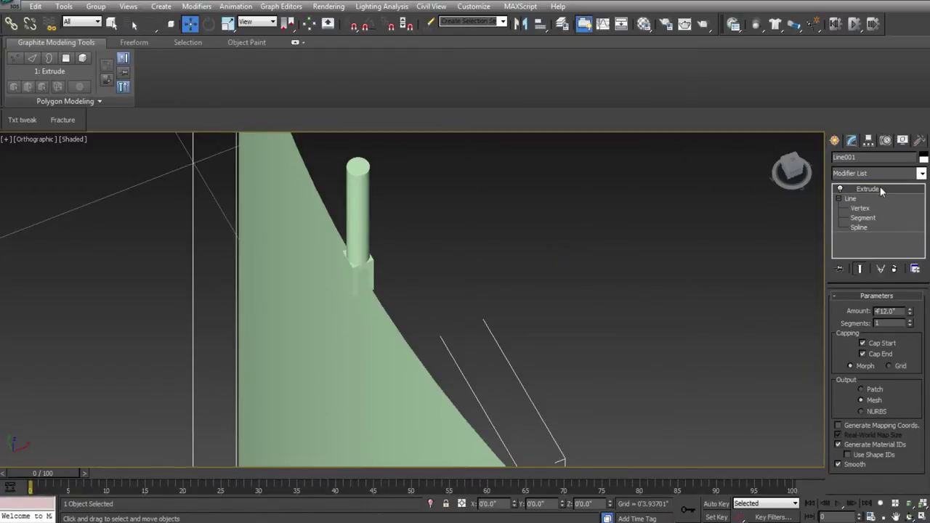
left_click(871, 209)
left_click(863, 338)
middle_click_drag(647, 330, 612, 252)
left_click(865, 338)
key("t")
scroll(449, 182, "up", 5)
scroll(448, 248, "down", 2)
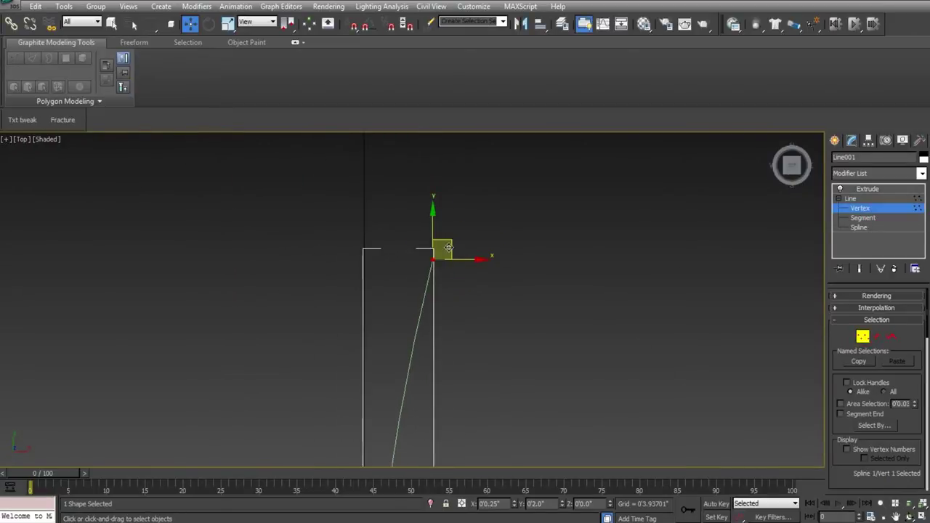
left_click_drag(459, 258, 210, 255)
key("s")
scroll(250, 301, "down", 12)
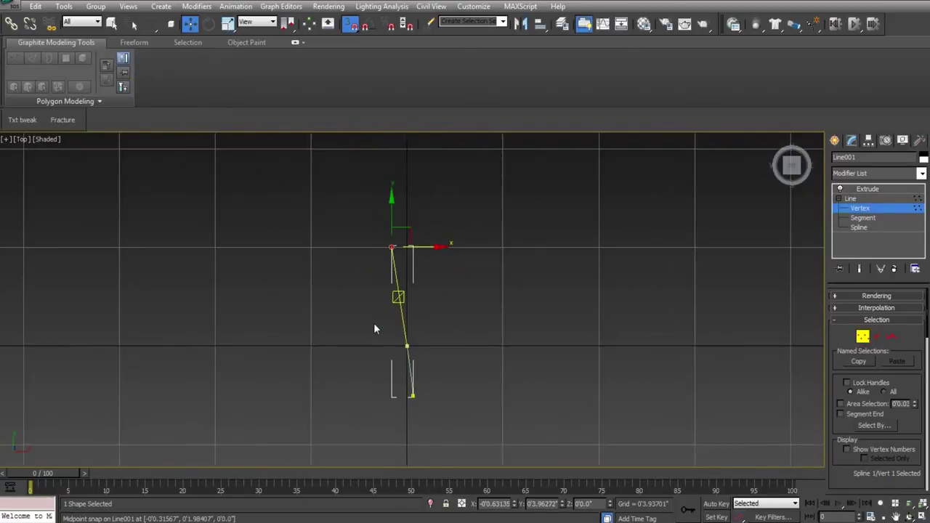
middle_click_drag(375, 324, 381, 311)
scroll(381, 312, "up", 4)
Preview the reshaped strip at its Extrude level in an angled view and undo the vertex move.
left_click(879, 205)
left_click(874, 189)
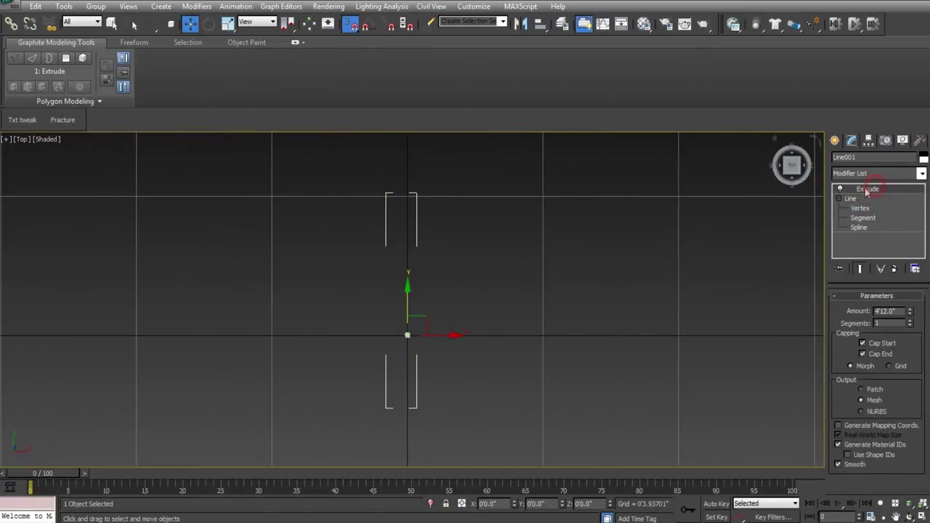
mouse_move(529, 282)
middle_mouse_down("alt")
mouse_move(548, 256)
mouse_move(522, 244)
middle_mouse_up("alt")
scroll(522, 245, "down", 3)
middle_click_drag(424, 291, 436, 330)
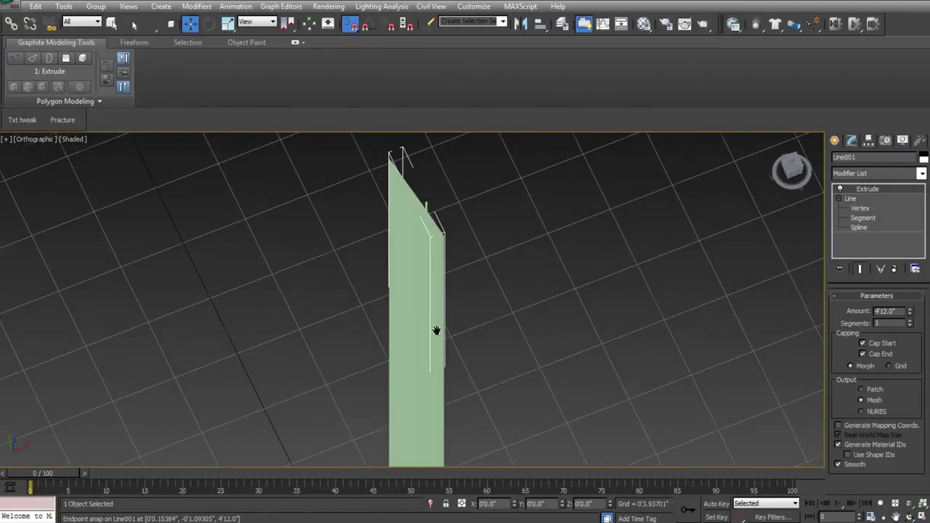
scroll(437, 332, "down", 3)
middle_click_drag(440, 277, 416, 342, "alt")
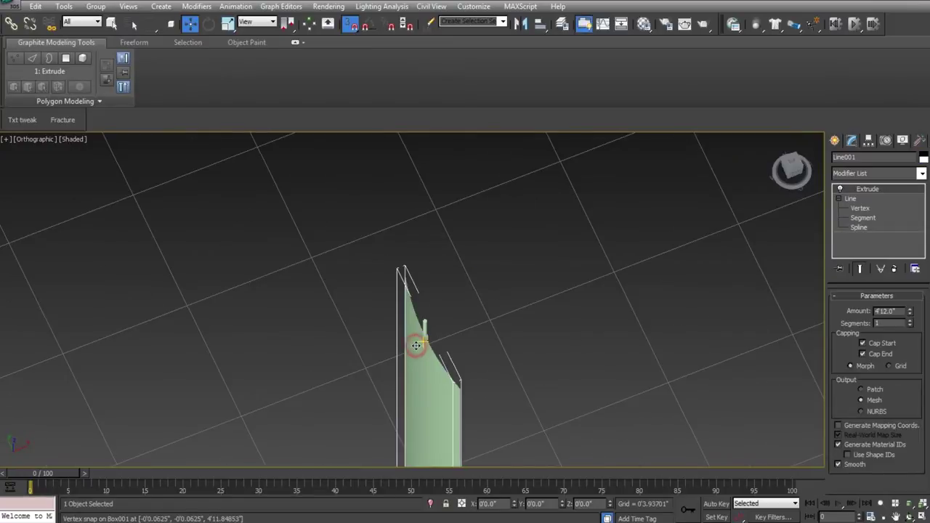
Check the strip's curve in the Top view in wireframe and return to a shaded angled view.
key("t")
scroll(404, 322, "down", 2)
key("F3")
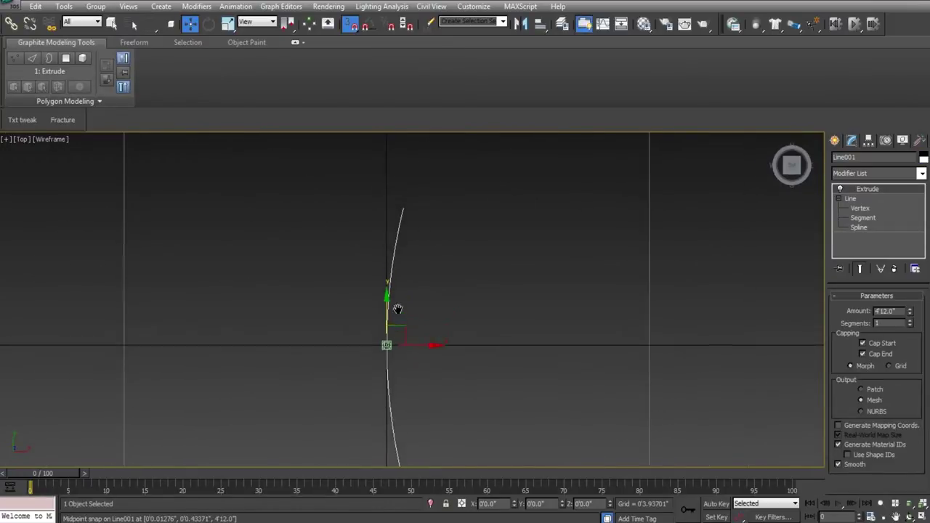
mouse_move(405, 267)
middle_mouse_down("alt")
mouse_move(437, 271)
mouse_move(419, 275)
mouse_move(431, 291)
mouse_move(429, 279)
mouse_move(392, 298)
mouse_move(341, 272)
mouse_move(359, 353)
mouse_move(350, 296)
mouse_move(306, 299)
mouse_move(305, 285)
mouse_move(330, 255)
mouse_move(348, 337)
mouse_move(379, 376)
middle_mouse_up("alt")
key("F3")
Select the united pin and examine its fit on the strip's edge from several angles.
left_click(306, 299)
scroll(379, 376, "up", 10)
left_click(396, 337)
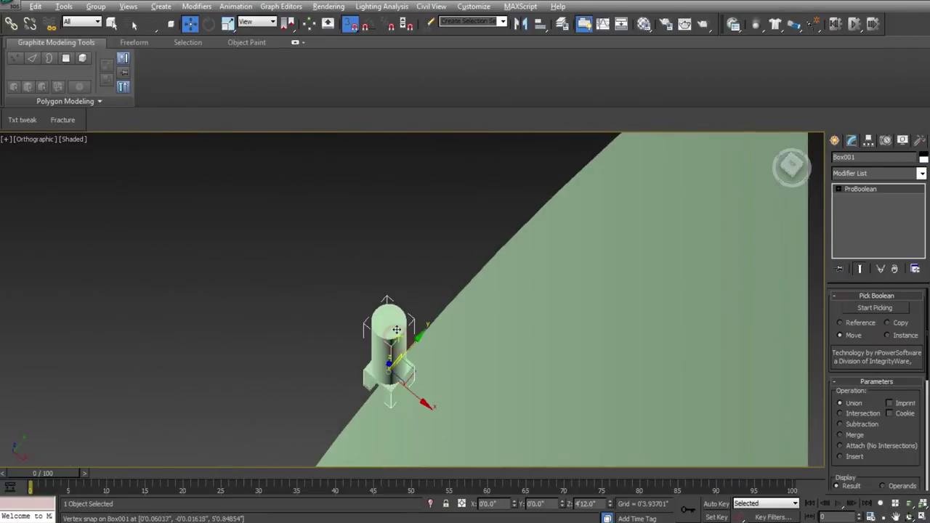
middle_click_drag(397, 331, 419, 287, "alt")
scroll(380, 260, "down", 3)
scroll(419, 288, "down", 6)
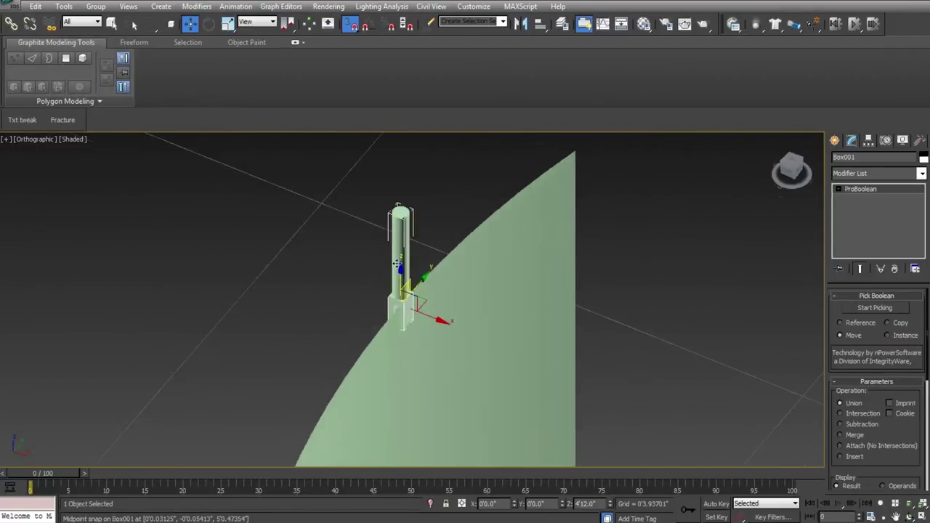
left_click(567, 318)
Examine the complete strip-and-pin assembly, selecting both parts together and the pin alone.
scroll(565, 320, "down", 3)
middle_click_drag(527, 305, 465, 233)
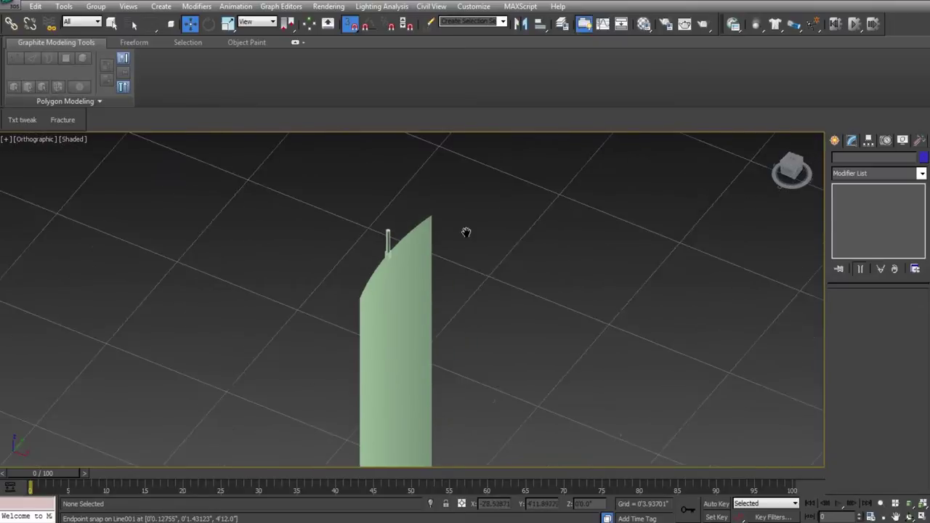
scroll(468, 244, "up", 3)
middle_click_drag(371, 180, 447, 319)
left_click_drag(357, 270, 437, 386)
left_click(608, 343)
scroll(446, 270, "up", 2)
scroll(415, 298, "up", 2)
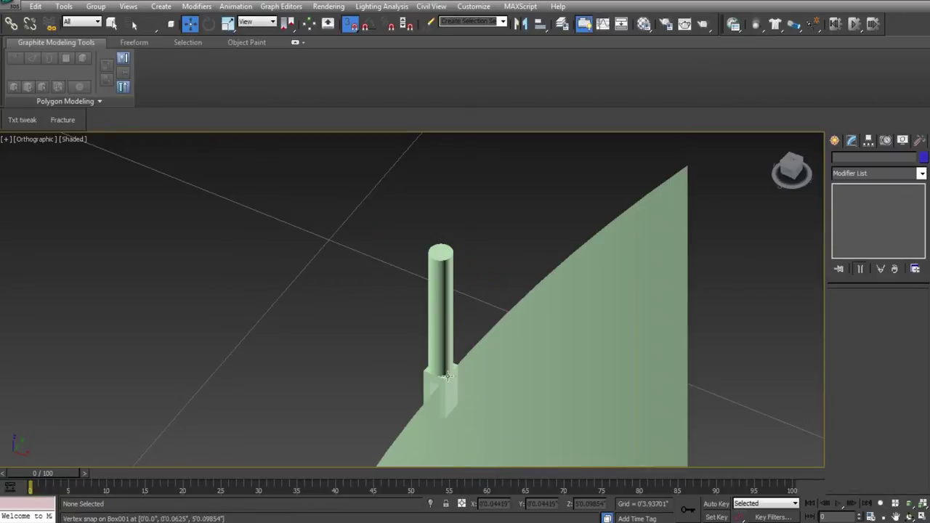
left_click(440, 342)
middle_click_drag(486, 356, 391, 320)
scroll(391, 320, "down", 4)
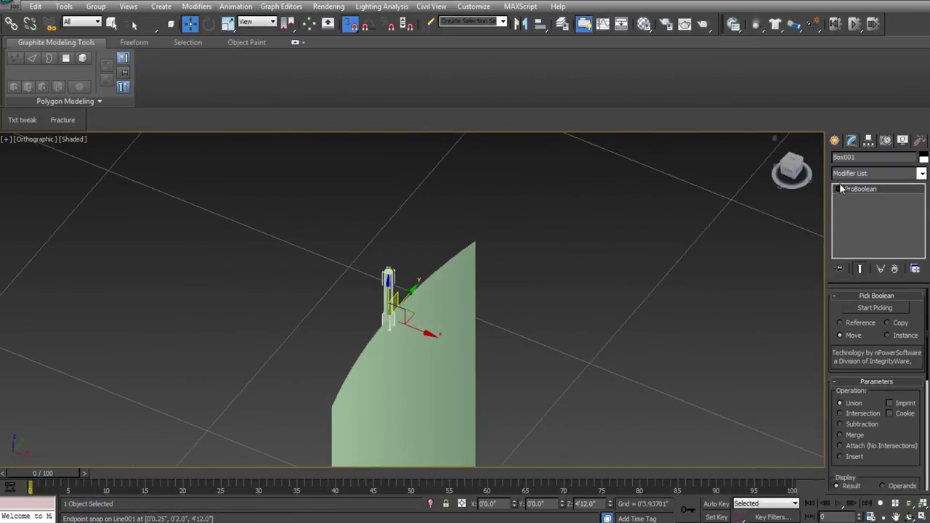
middle_click_drag(563, 319, 576, 249)
left_click_drag(393, 258, 427, 305)
left_click(589, 260)
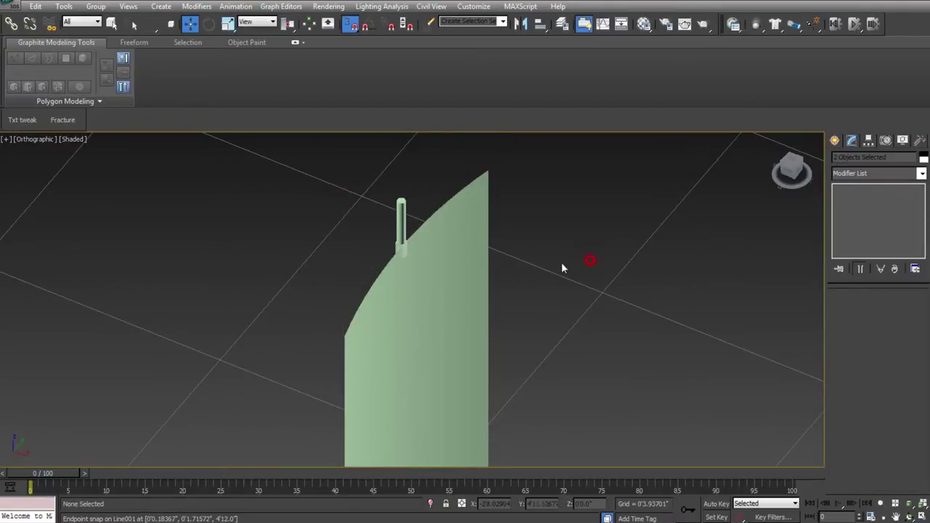
Examine the strip and pin in the Top view, selecting both together and the pin alone.
left_click_drag(365, 211, 423, 303)
key("t")
scroll(408, 301, "down", 6)
scroll(423, 310, "up", 1)
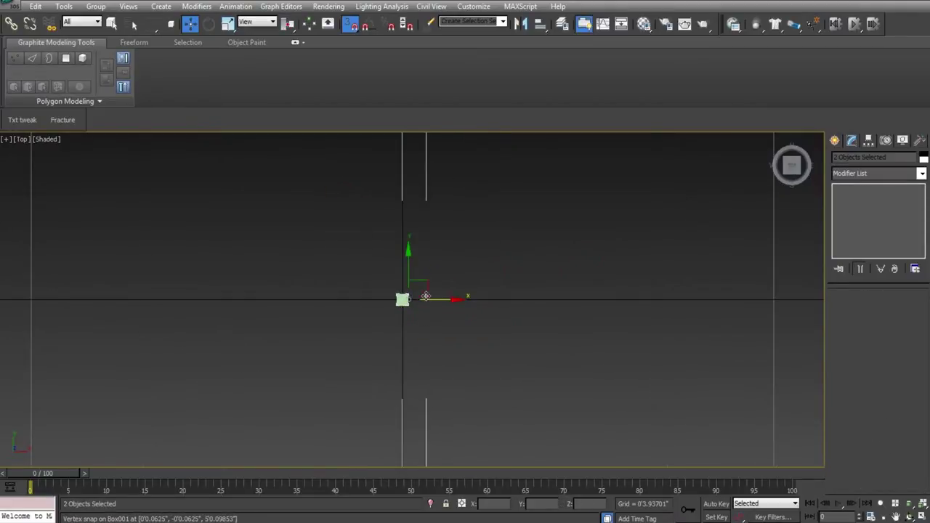
right_click(405, 294)
left_click(592, 305)
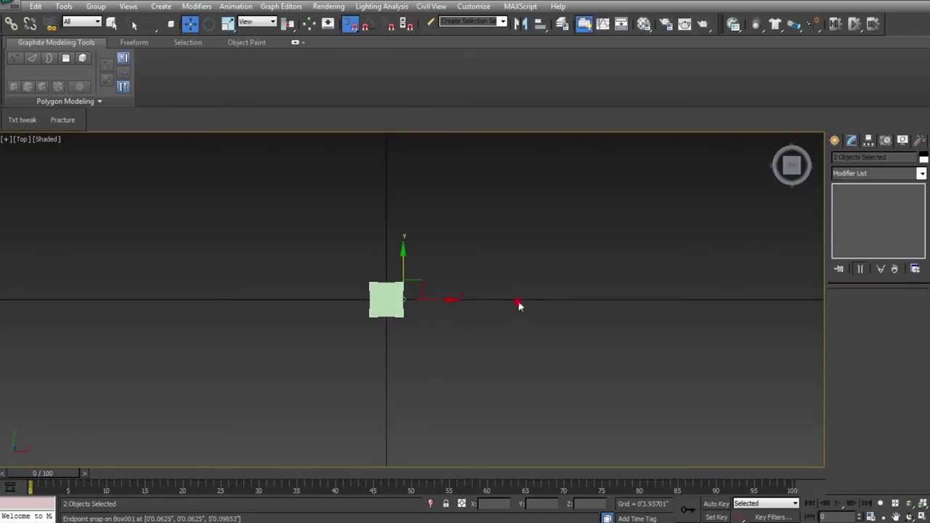
left_click(518, 302)
left_click(397, 293)
scroll(409, 302, "up", 3)
left_click(532, 281)
left_click(372, 294)
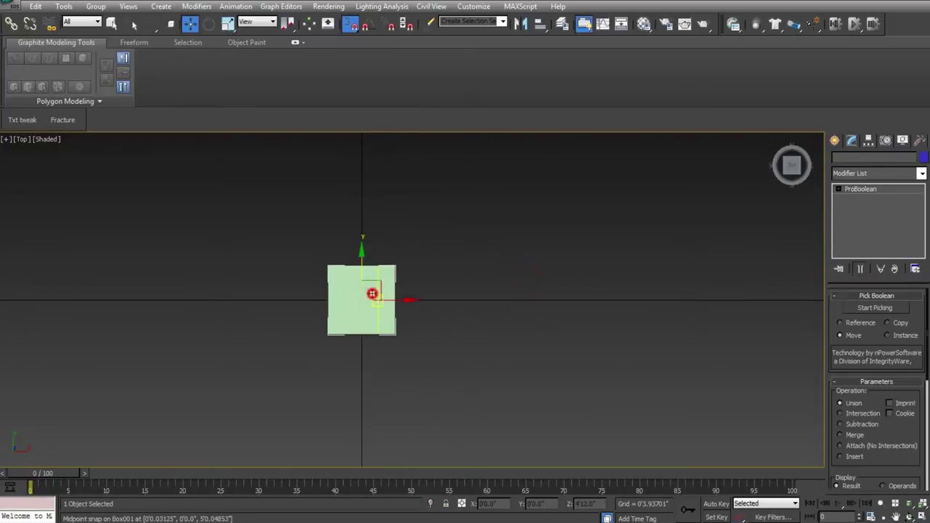
Select the strip and pin together and center both pivots to their objects using Affect Pivot Only.
left_click_drag(257, 239, 494, 370)
scroll(471, 369, "down", 4)
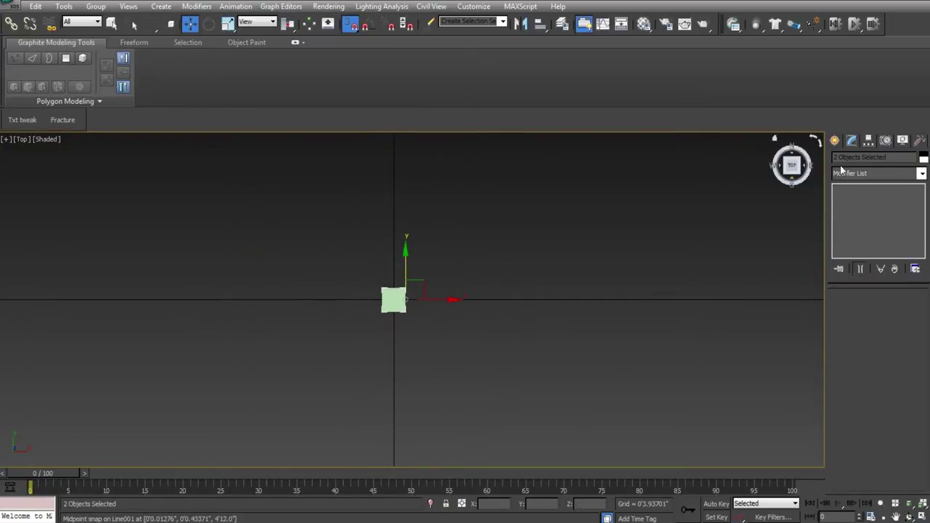
left_click(870, 140)
left_click(877, 216)
left_click(888, 278)
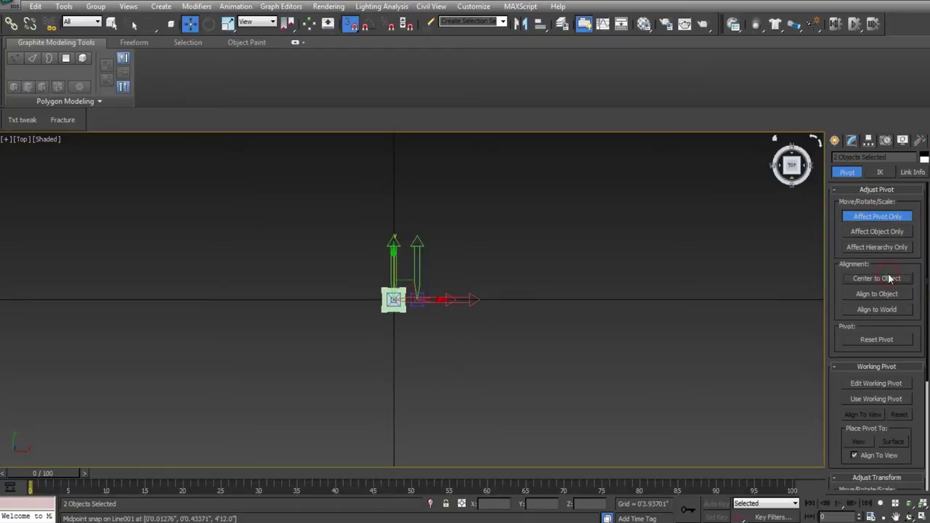
Examine the pivots of both parts in an angled orthographic view of the assembly.
scroll(425, 251, "up", 2)
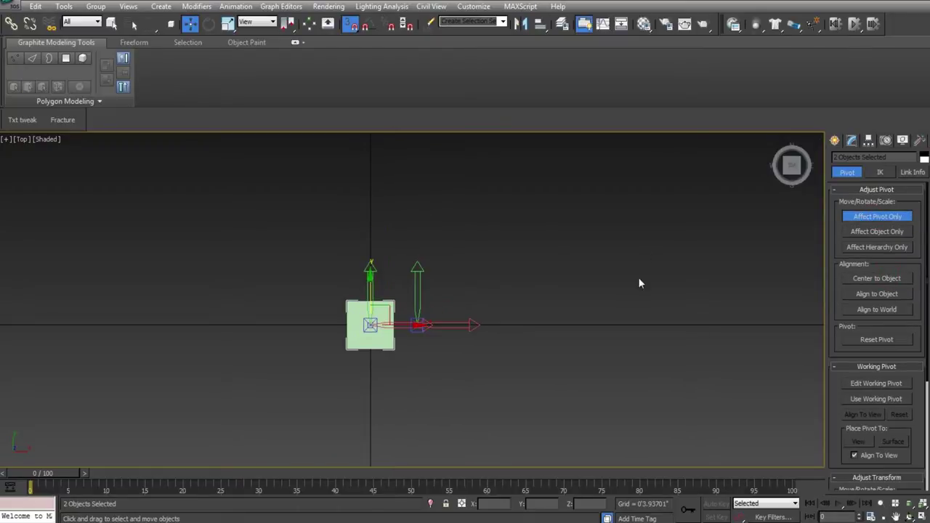
scroll(638, 277, "down", 1)
key("u")
scroll(379, 247, "up", 3)
scroll(407, 282, "down", 14)
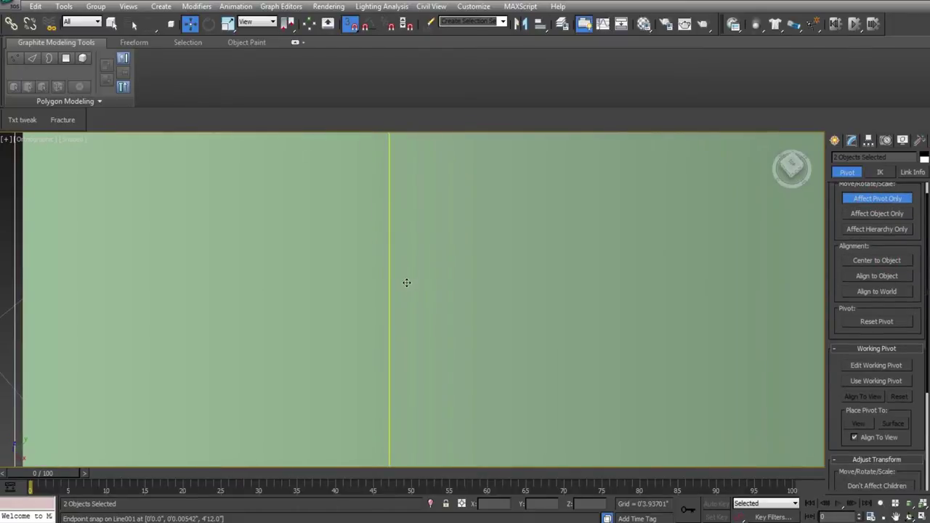
middle_click_drag(415, 279, 372, 358)
scroll(371, 359, "down", 5)
middle_click_drag(484, 292, 500, 370)
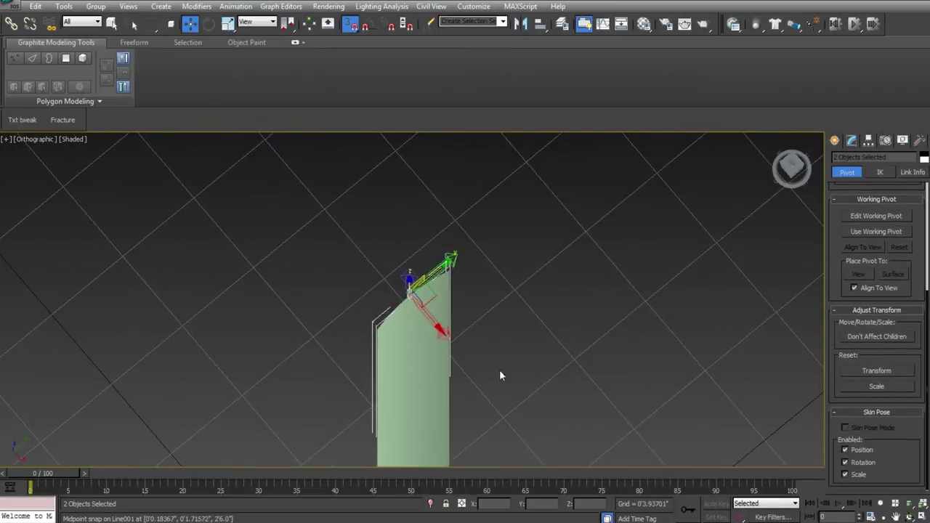
Set the strip's pivot X coordinate to 0, and select the pin to check its pivot.
left_click(500, 369)
scroll(508, 355, "up", 4)
left_click(452, 308)
scroll(452, 308, "up", 4)
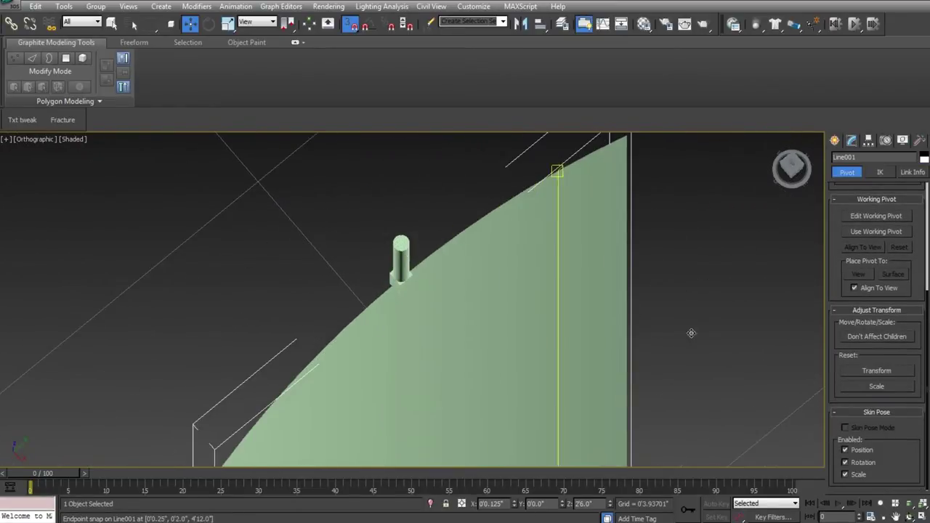
left_click_drag(836, 232, 854, 377)
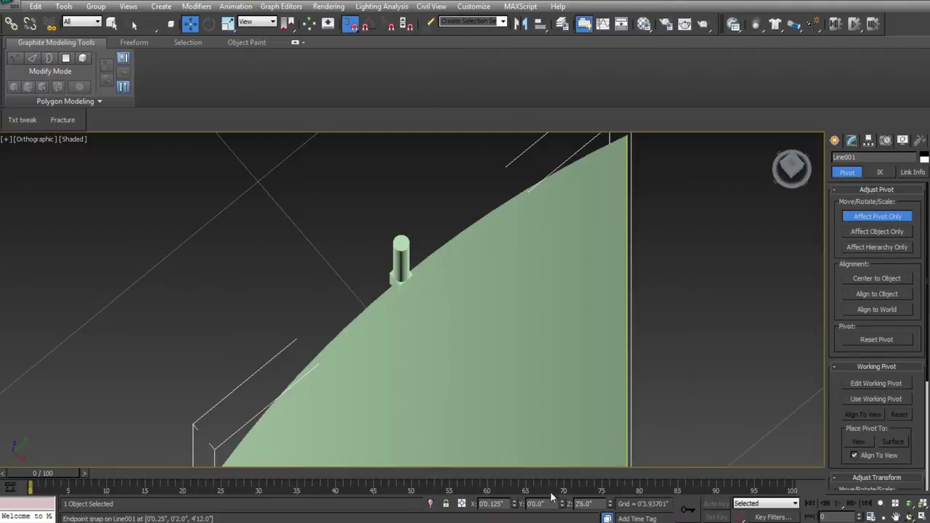
right_click(514, 505)
left_click_drag(426, 195, 411, 272)
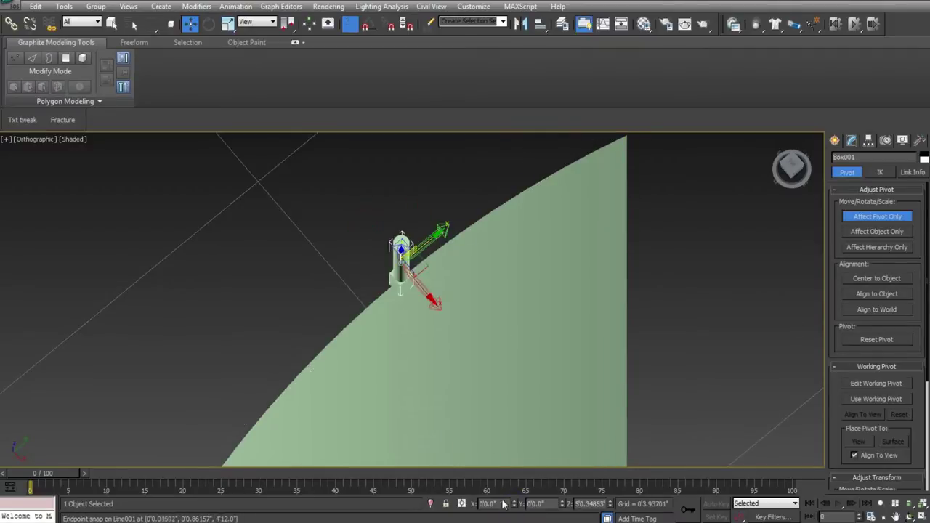
Set the strip's pivot Z coordinate to 5 feet and finish pivot-only editing.
left_click(388, 331)
scroll(538, 383, "down", 3)
left_click(593, 505)
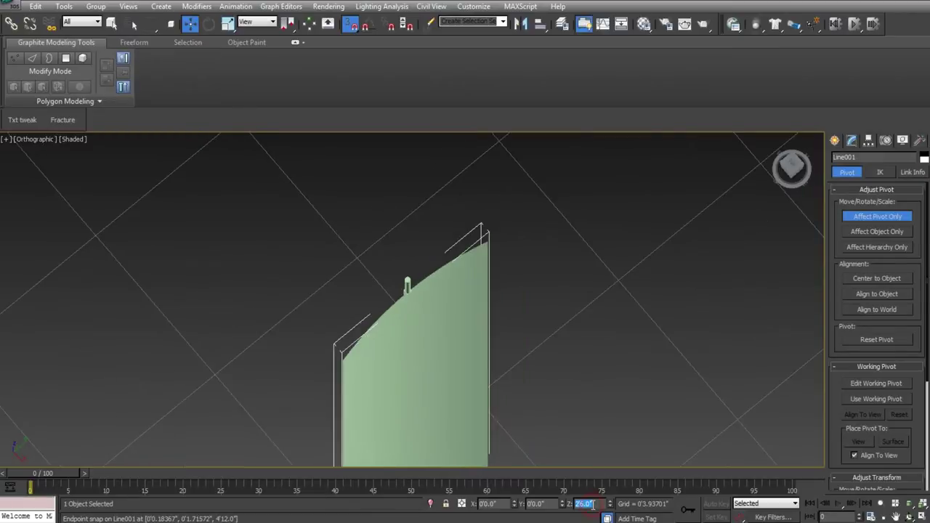
type("5")
key("Return")
scroll(403, 406, "up", 6)
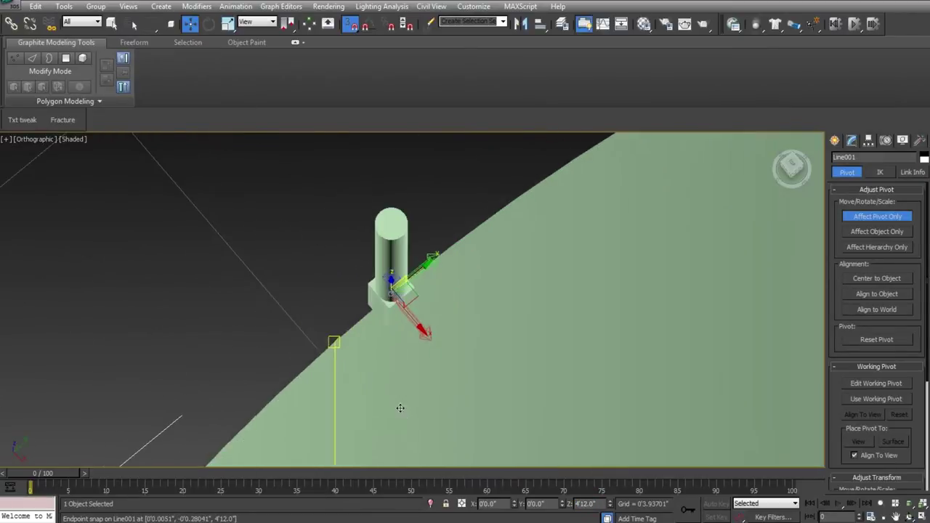
middle_click_drag(400, 410, 419, 439)
left_click(880, 216)
Select the strip and pin together and examine their junction and shared position in the angled view.
left_click_drag(283, 222, 447, 392)
scroll(448, 392, "down", 6)
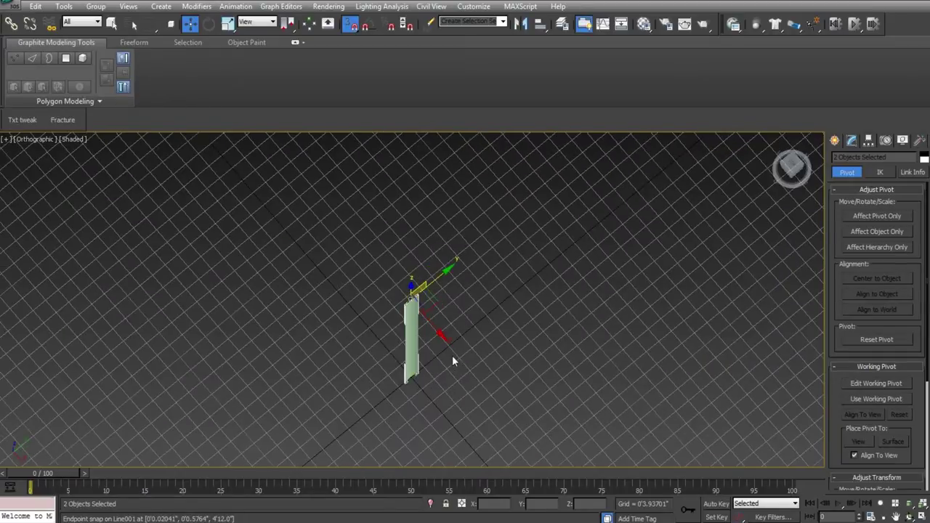
scroll(452, 356, "up", 3)
scroll(473, 311, "up", 6)
scroll(431, 266, "down", 3)
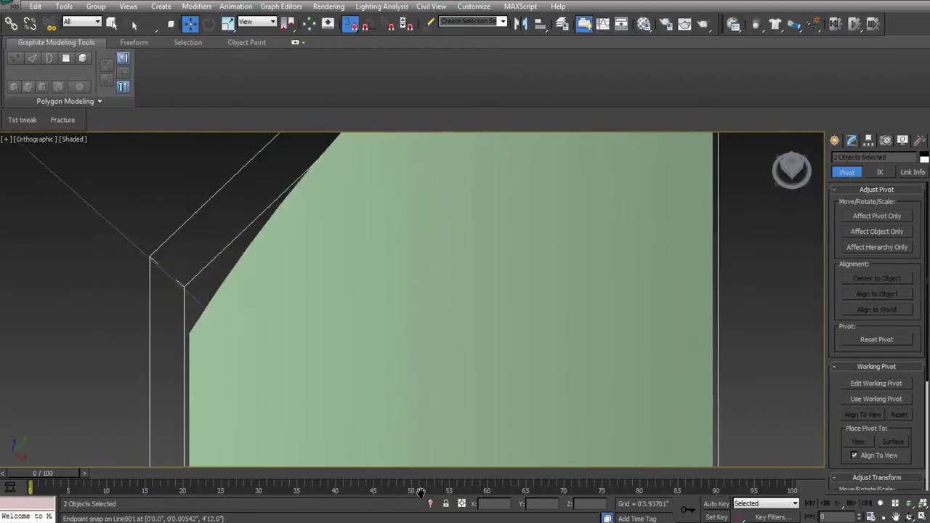
scroll(431, 266, "down", 1)
middle_click_drag(431, 229, 408, 397)
scroll(409, 385, "up", 3)
middle_click_drag(412, 311, 420, 206)
middle_click_drag(347, 383, 397, 259)
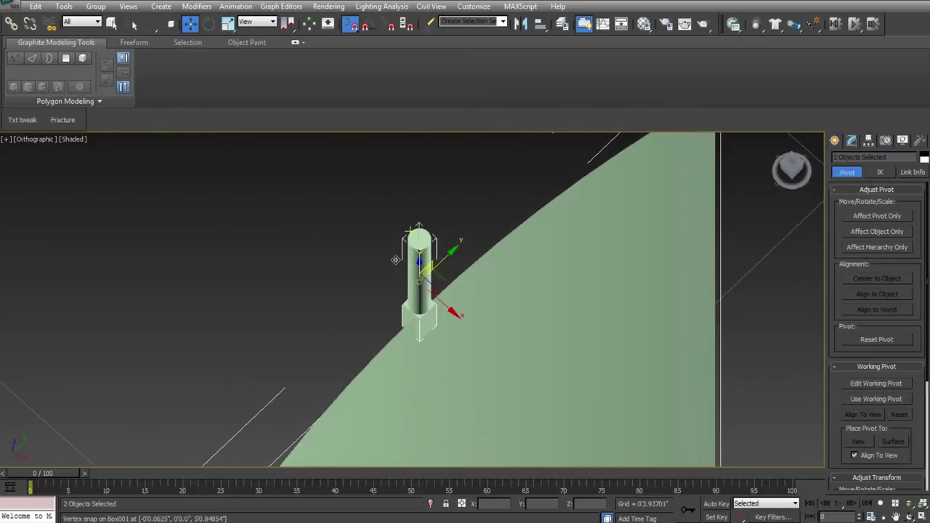
scroll(397, 262, "up", 1)
left_click(308, 193)
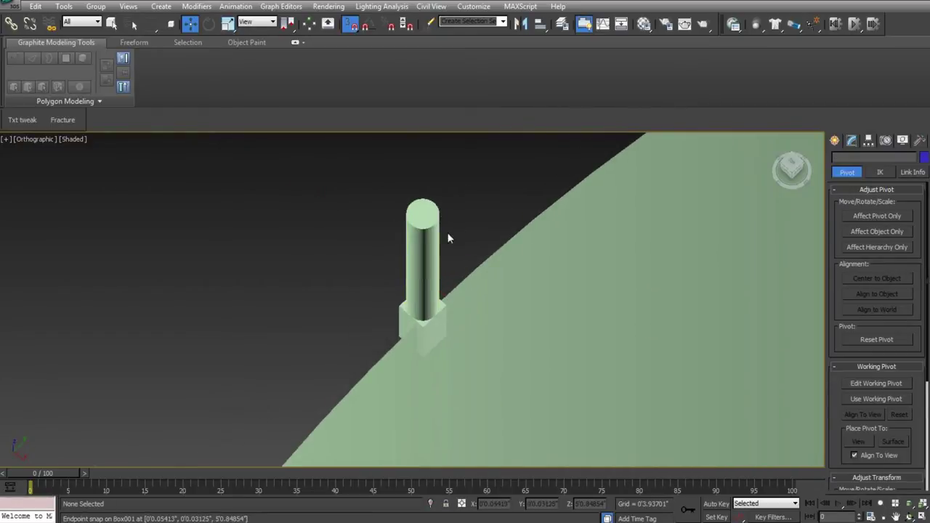
Reselect the strip and pin and display them close up in the Top view in wireframe.
left_click_drag(543, 413, 542, 411)
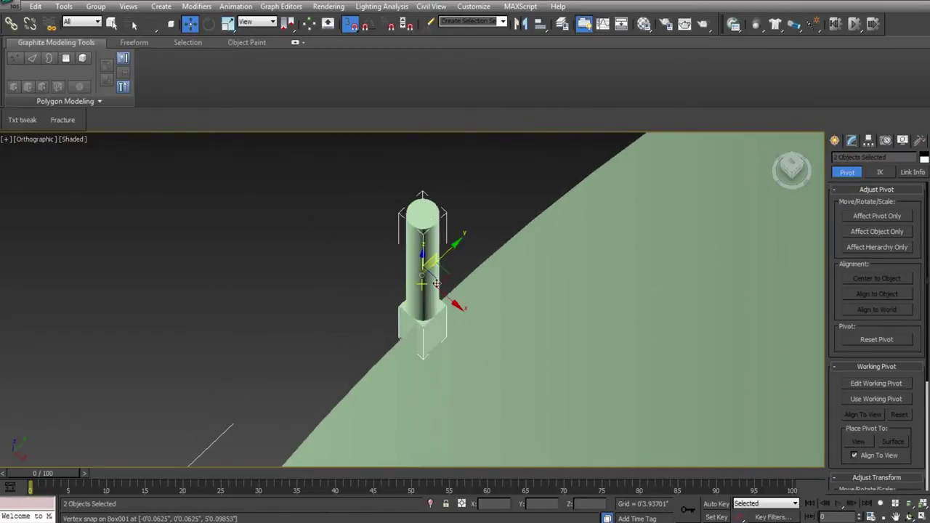
key("t")
scroll(462, 347, "up", 5)
middle_click_drag(424, 262, 411, 208)
middle_click_drag(444, 370, 423, 264)
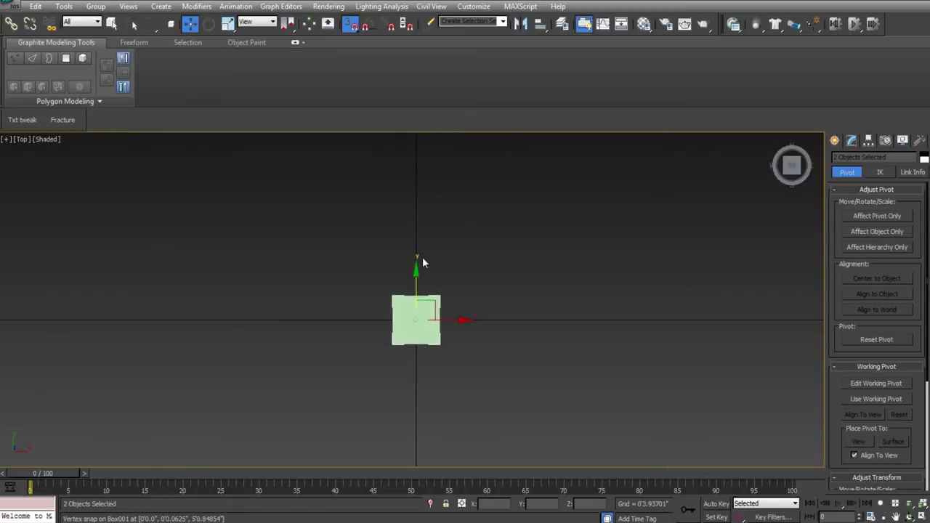
scroll(429, 272, "up", 2)
middle_click_drag(449, 301, 433, 251)
scroll(413, 312, "up", 2)
key("F3")
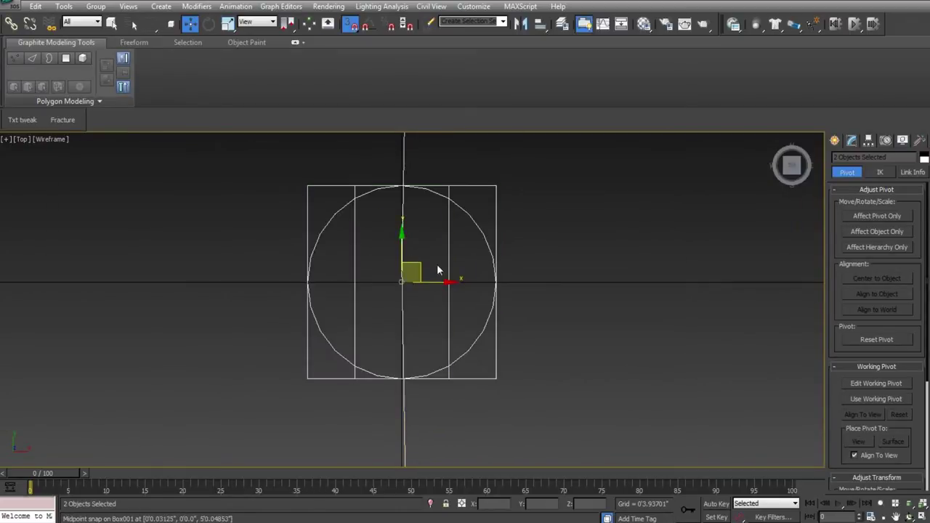
Try cloning the selected strip and pin as copies, and return to the Top view.
right_click(402, 275)
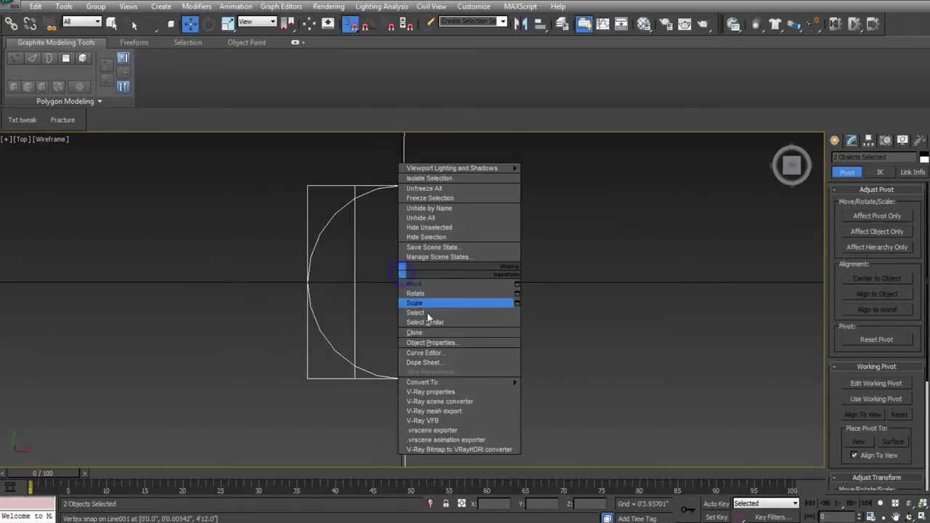
left_click(425, 332)
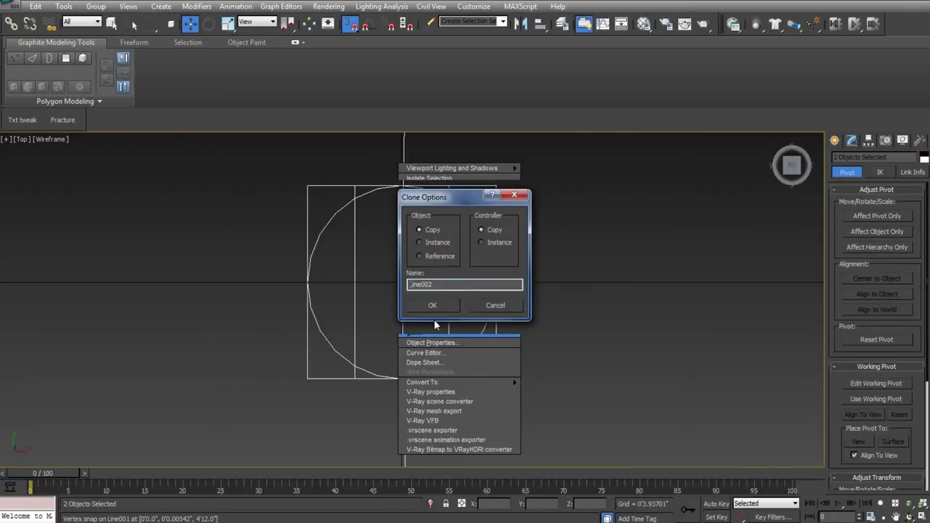
left_click(443, 304)
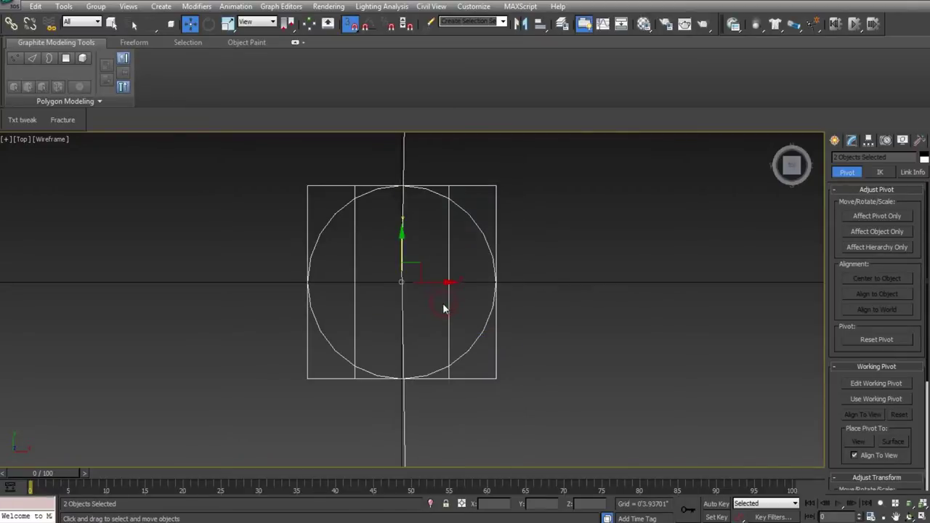
mouse_move(449, 298)
middle_mouse_down()
mouse_move(405, 305)
mouse_move(409, 290)
middle_mouse_up()
scroll(442, 304, "down", 2)
left_click(457, 294)
key("t")
key("z")
Select the strip and pin and clone them with the Reference option and a copied controller.
left_click_drag(373, 286, 433, 334)
scroll(434, 334, "up", 10)
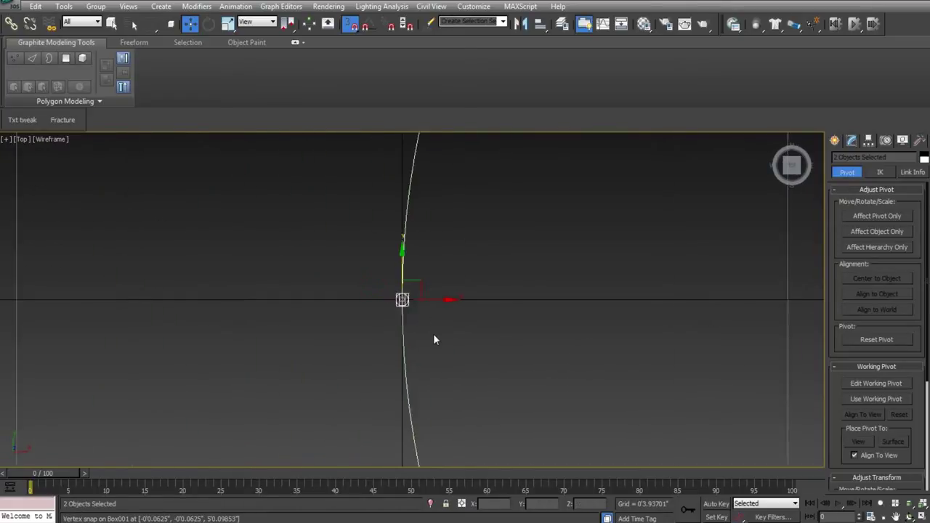
right_click(409, 301)
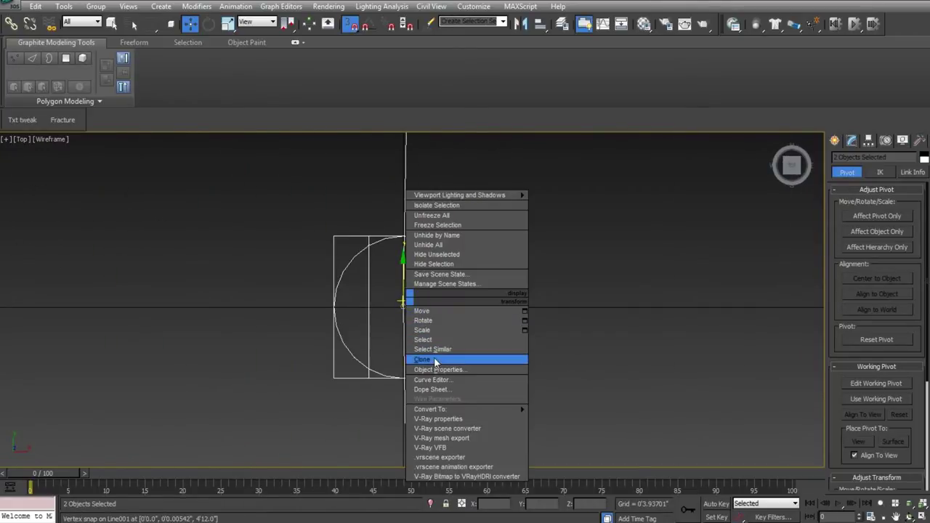
left_click(434, 357)
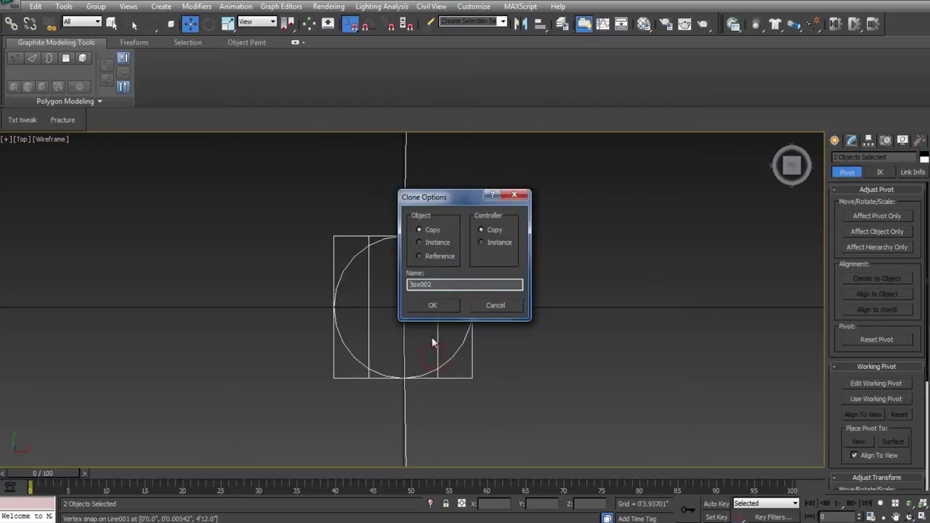
left_click(426, 254)
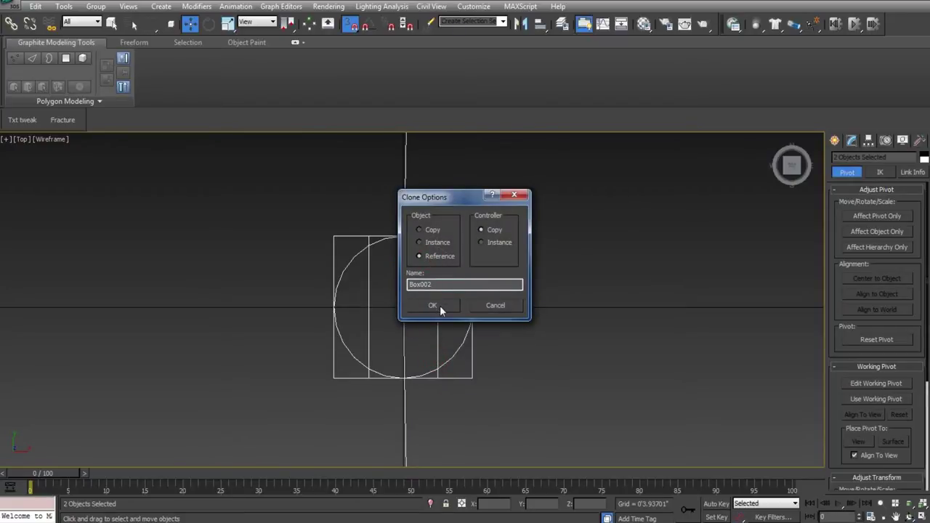
left_click(440, 306)
Move the referenced strip and pin along the positive X axis, away from the originals.
right_click(394, 301)
middle_click_drag(574, 359, 544, 372)
middle_click_drag(391, 341, 381, 360)
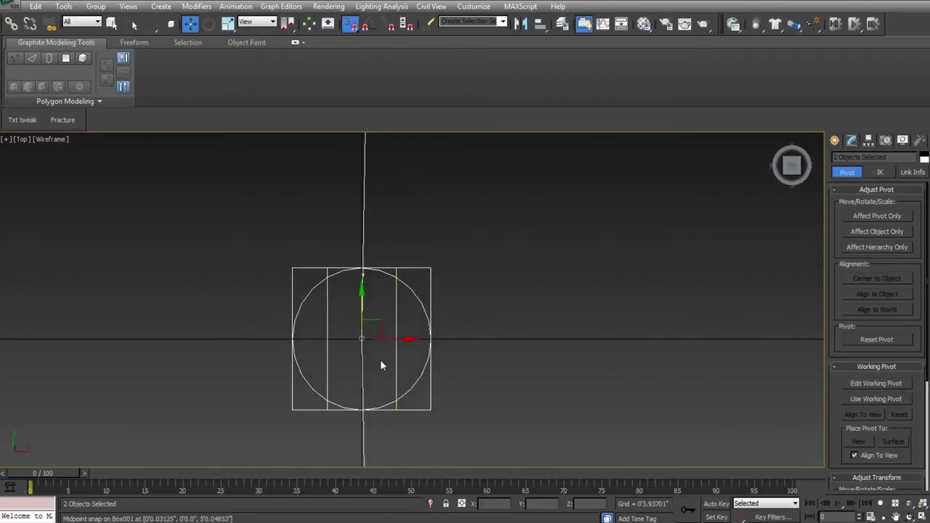
left_click(493, 503)
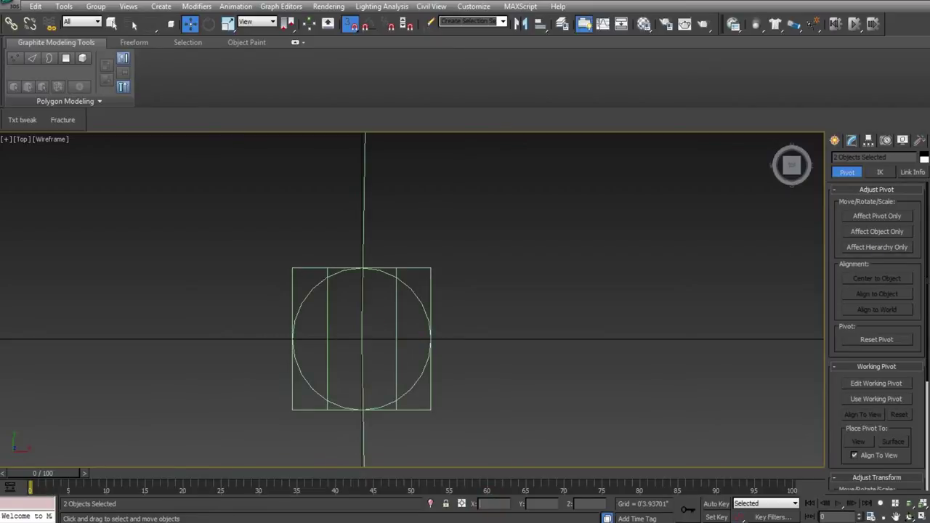
middle_click_drag(310, 347, 280, 352)
scroll(295, 352, "down", 7)
scroll(426, 352, "down", 2)
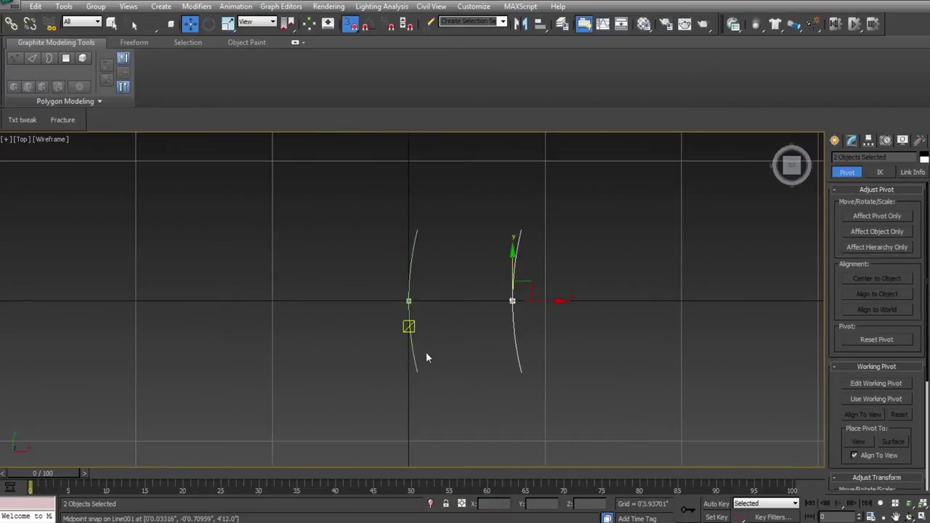
Try rotating the original pin about the Z axis with its linked strip, and undo the rotation.
scroll(430, 337, "up", 1)
scroll(429, 338, "up", 2)
left_click(407, 319)
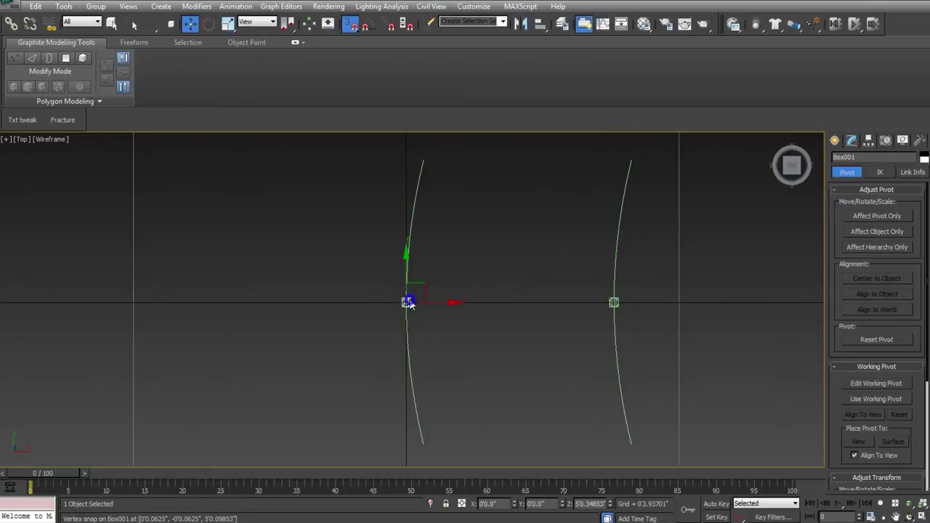
key("e")
left_click_drag(436, 330, 308, 352)
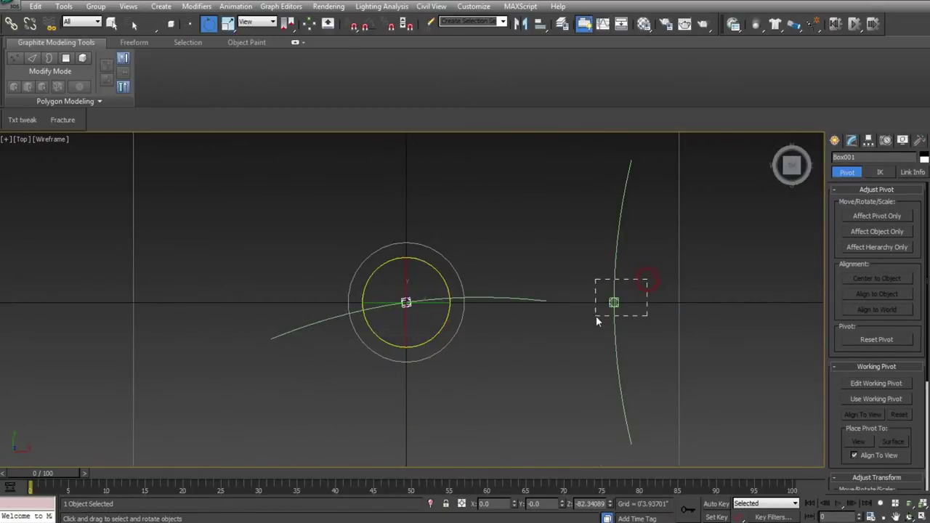
left_click_drag(597, 321, 518, 358, "ctrl")
key("ctrl+z")
key("ctrl+z")
key("ctrl+z")
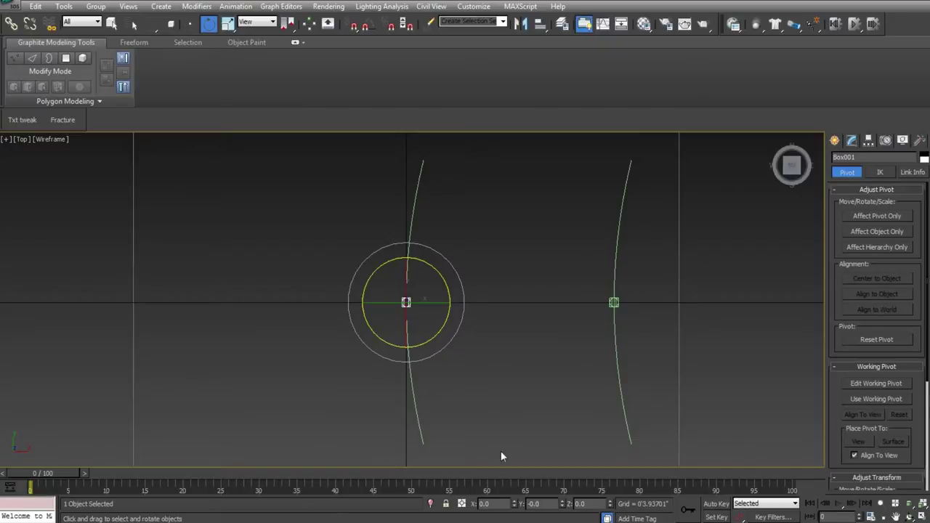
Try repositioning the cloned strip and pin along the X axis with absolute coordinates, including an X value of -2.
key("ctrl+y")
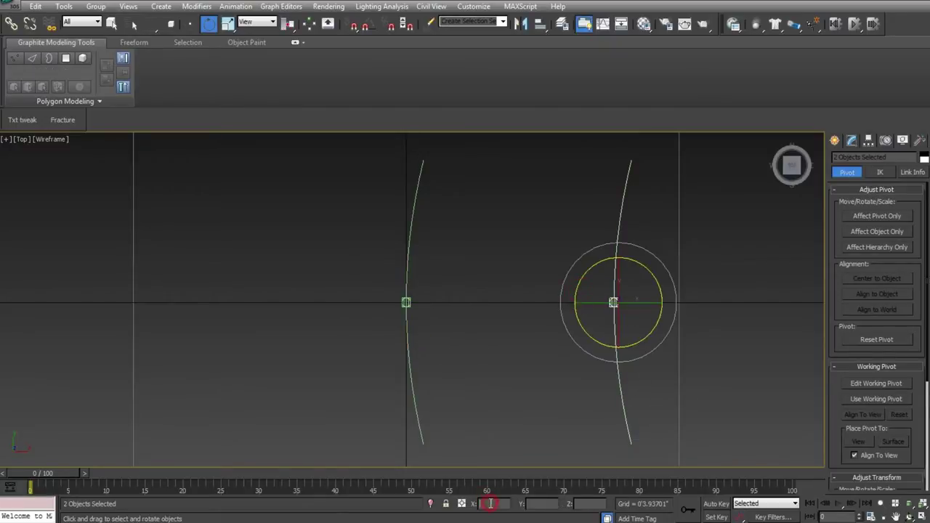
middle_click_drag(485, 465, 443, 473)
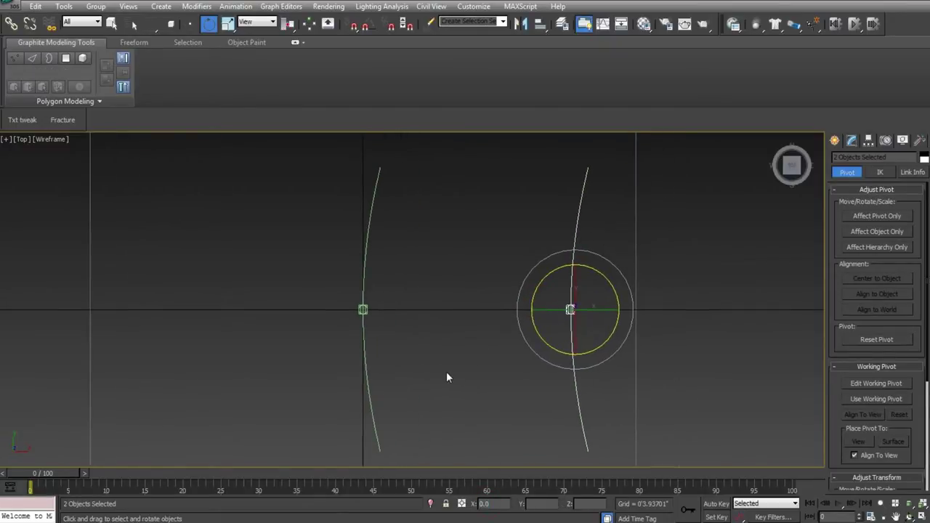
middle_click_drag(540, 307, 536, 311)
key("w")
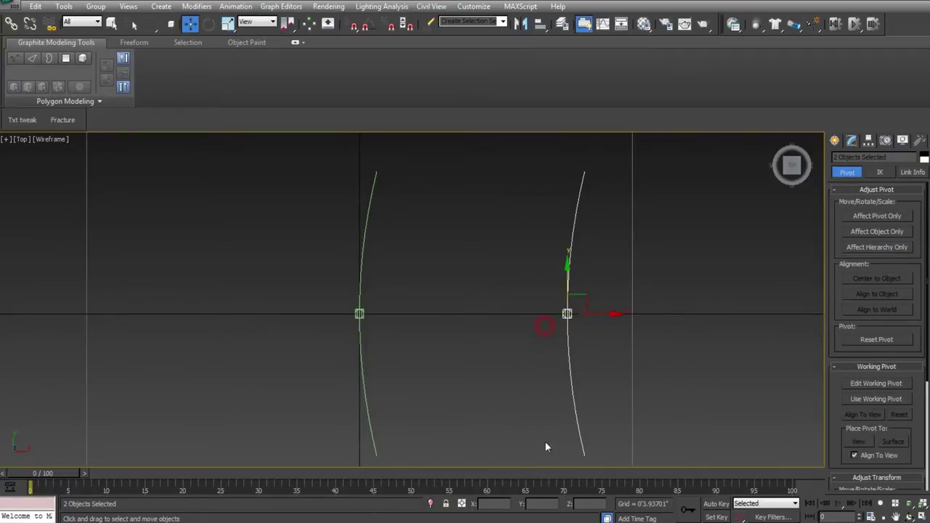
type("10")
key("Return")
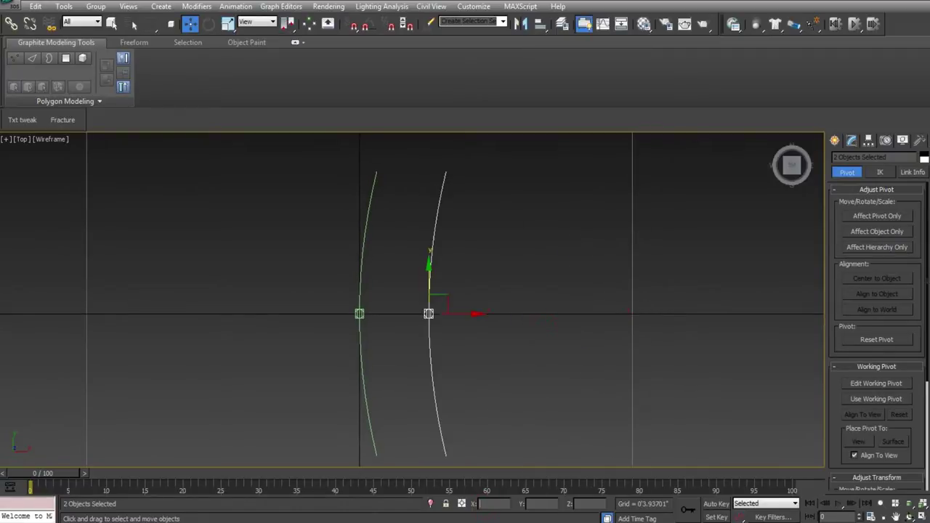
type("-2")
key("Return")
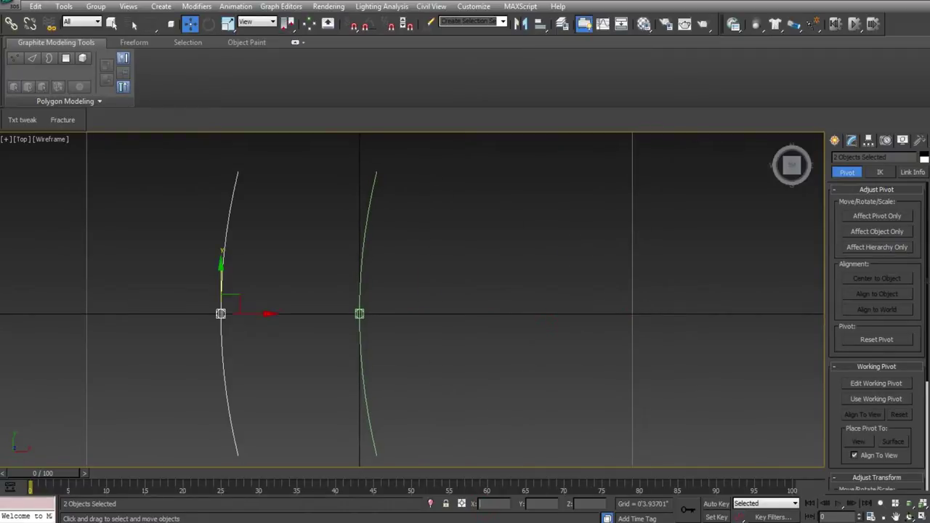
Undo the X-axis moves of the cloned strip and pin back to their position over the originals.
middle_click_drag(516, 346, 527, 350)
key("ctrl+z")
key("ctrl+z")
key("ctrl+z")
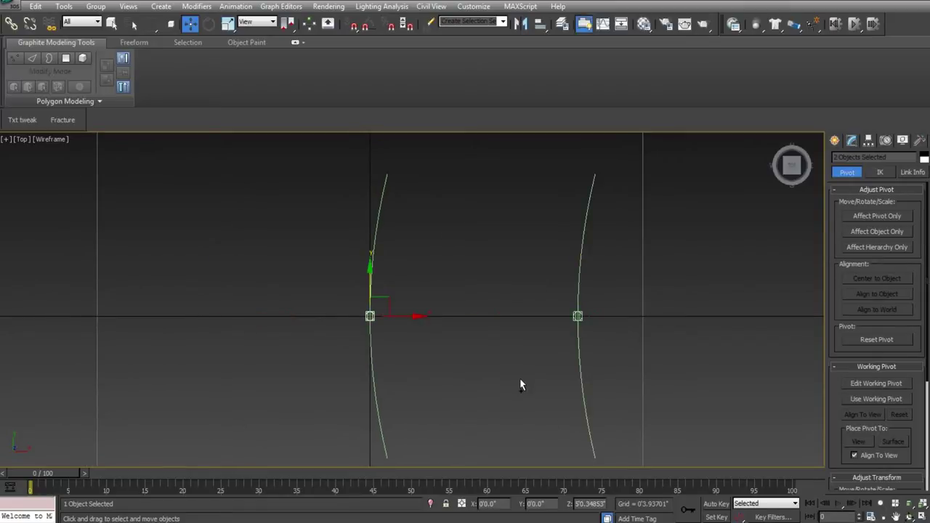
key("ctrl+z")
key("ctrl+z")
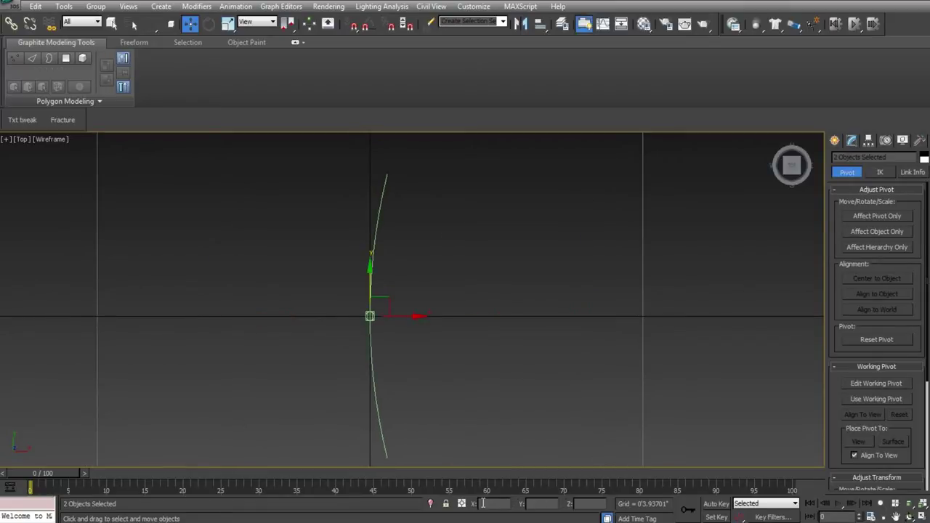
Switch coordinate entry to offset mode and move the cloned strip and pin by an X offset of 4.
left_click(464, 505)
middle_click_drag(383, 386, 387, 329)
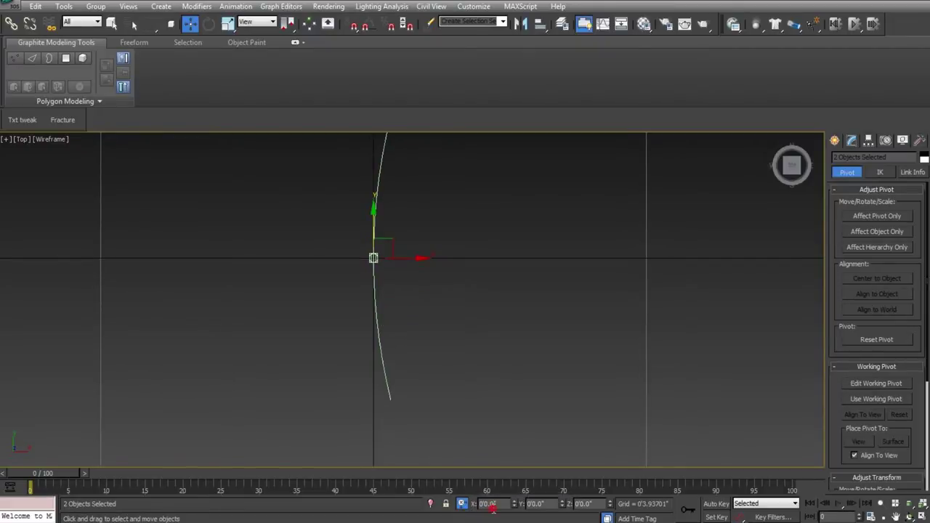
scroll(412, 386, "up", 2)
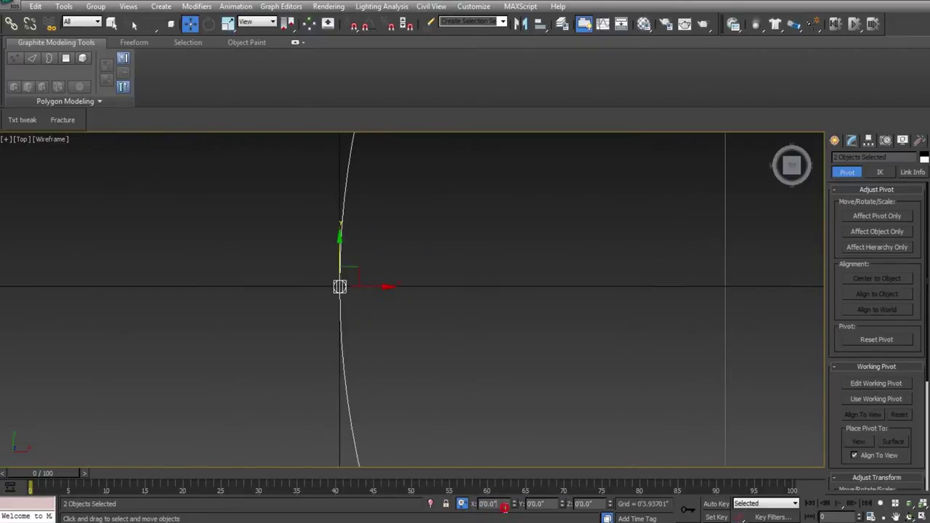
type("4")
key("Return")
Try rotating the original pin and the cloned pin about the Z axis until their strips lie nearly horizontal.
middle_click_drag(451, 379, 402, 409)
scroll(402, 408, "down", 3)
scroll(414, 356, "up", 2)
left_click(421, 341)
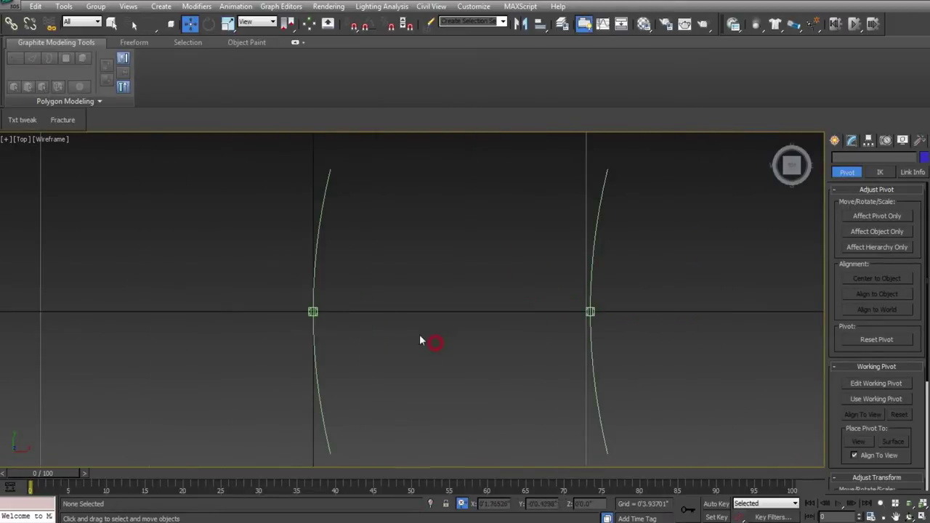
left_click(314, 317)
right_click(316, 308)
left_click(339, 335)
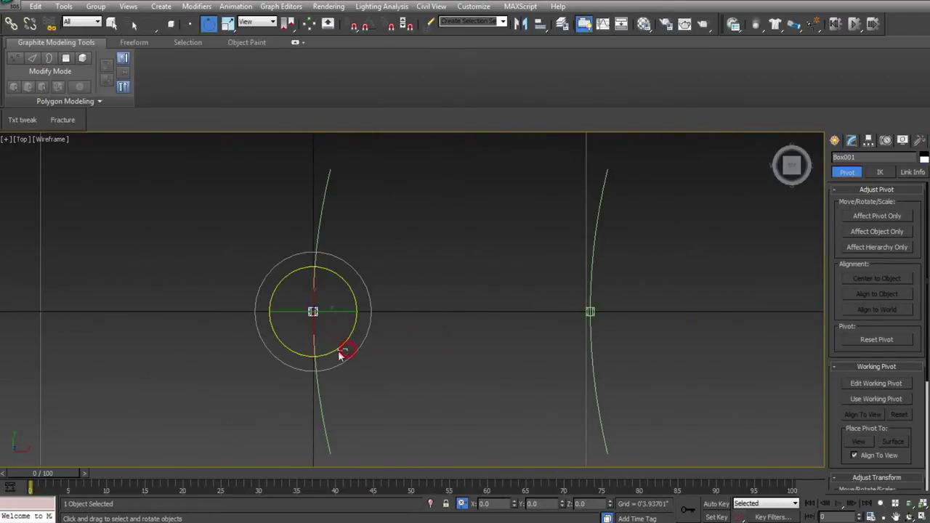
left_click_drag(339, 354, 237, 378)
left_click(592, 313)
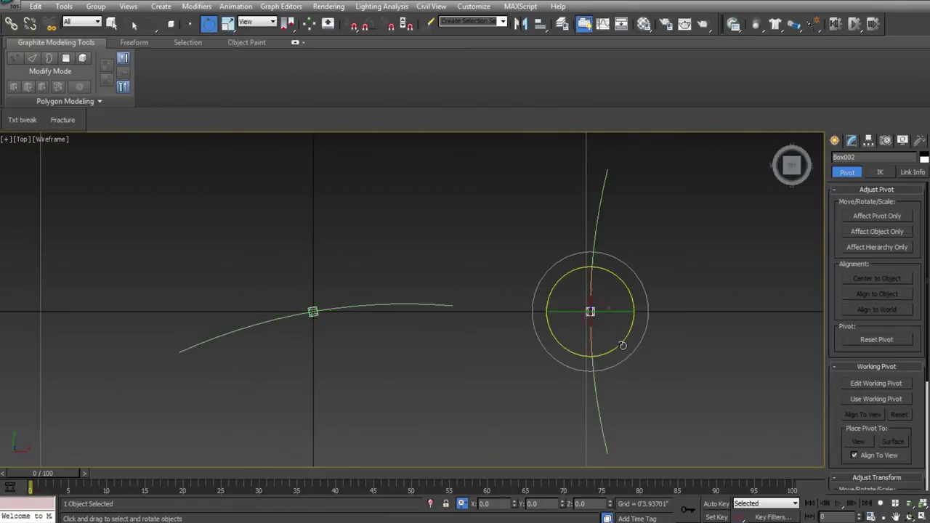
left_click_drag(623, 346, 505, 386)
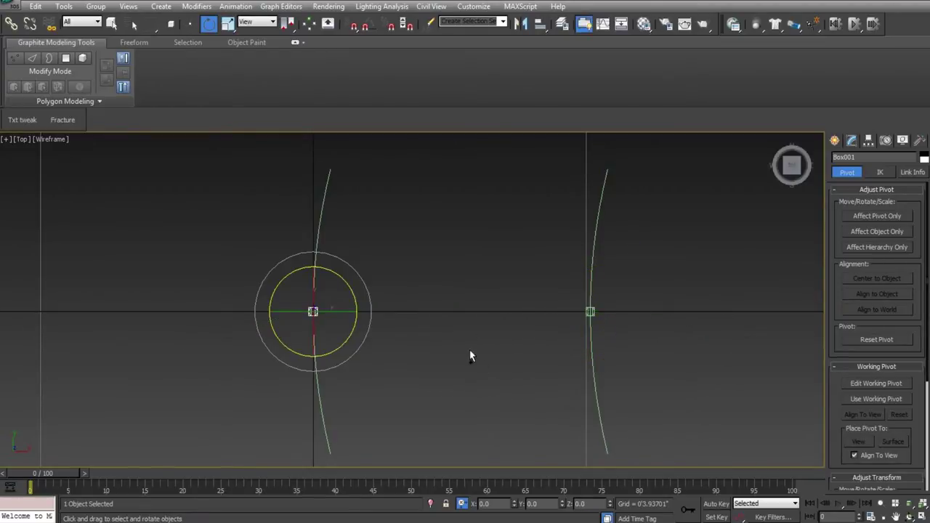
Undo the pin rotations and the X offset of 4, and move the cloned strip and pin by an X offset of 3.5.
key("ctrl+z")
key("ctrl+z")
key("ctrl+z")
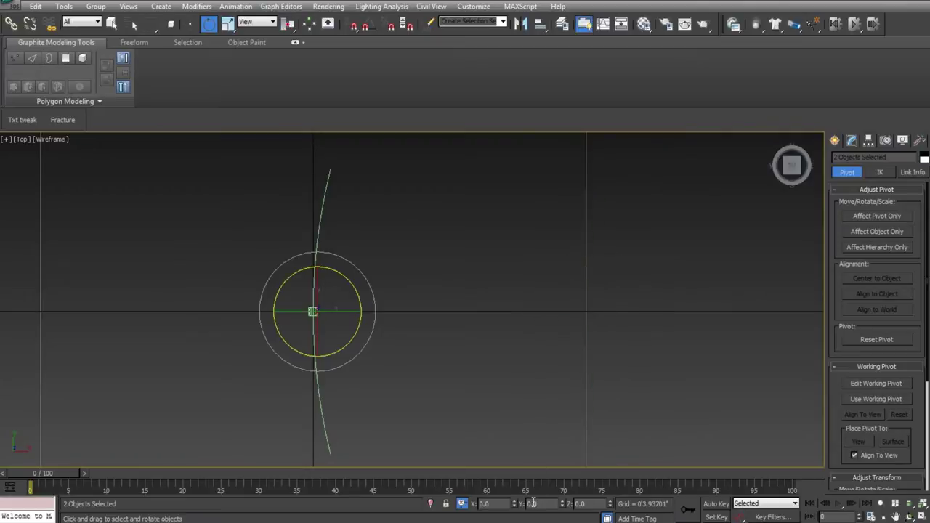
right_click(445, 336)
right_click(465, 353)
left_click(474, 348)
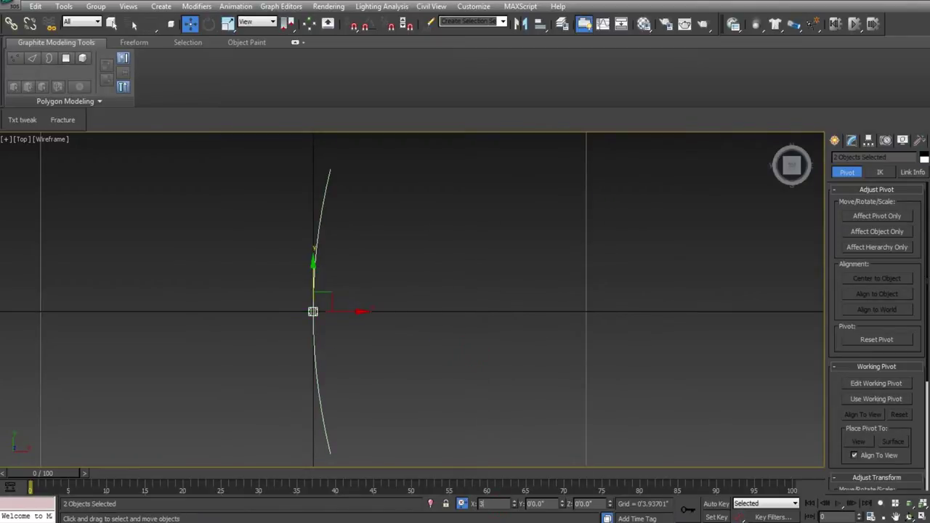
key("Return")
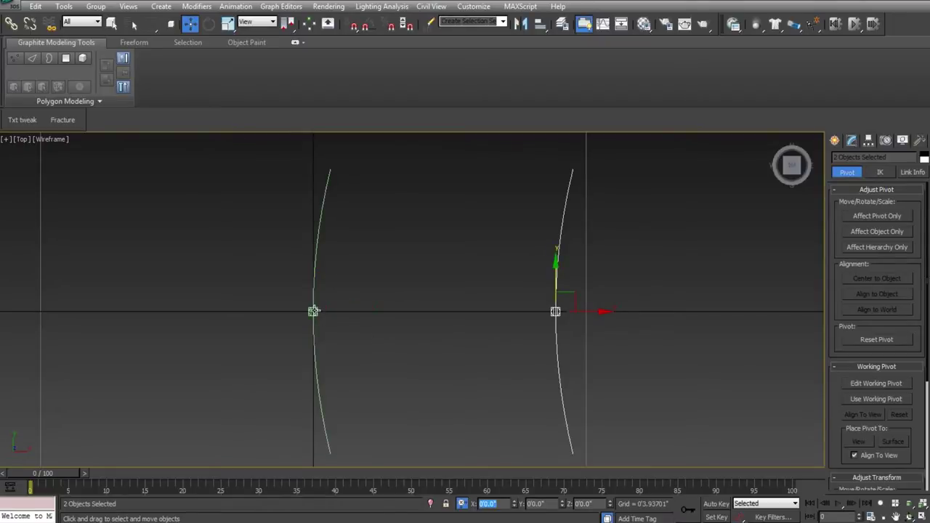
Try rotating the original and cloned pins about the Z axis at the new spacing, and clear the selection.
left_click(314, 311, "ctrl")
right_click(314, 311)
left_click(347, 328)
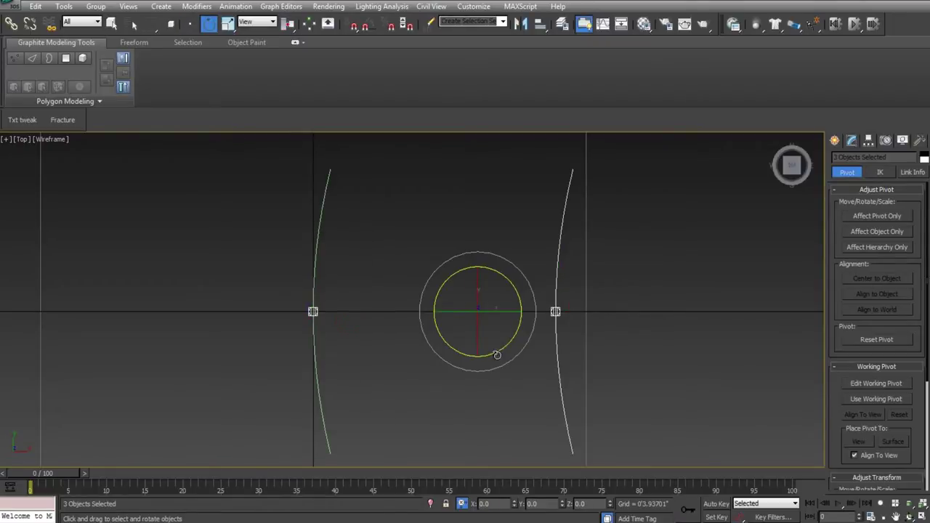
left_click_drag(497, 355, 466, 362)
right_click(467, 362)
left_click_drag(596, 300, 536, 326, "alt")
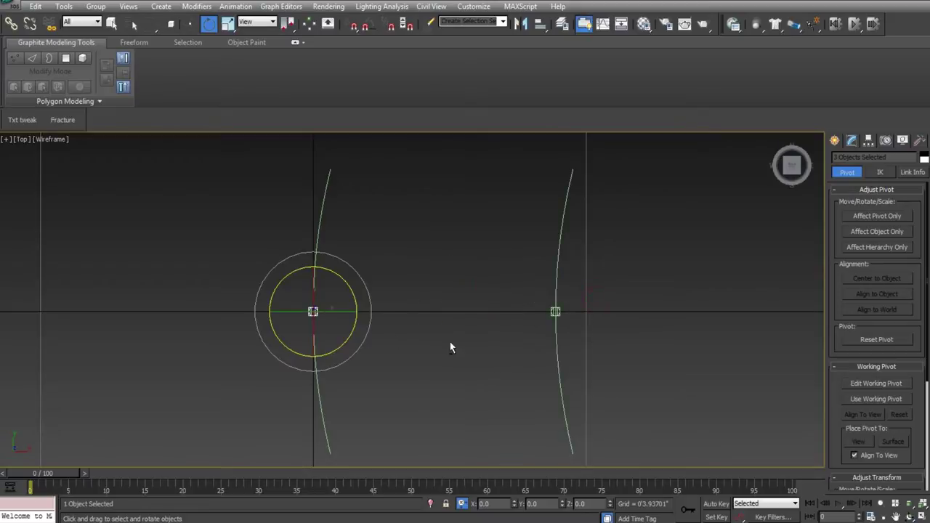
left_click_drag(348, 335, 222, 384)
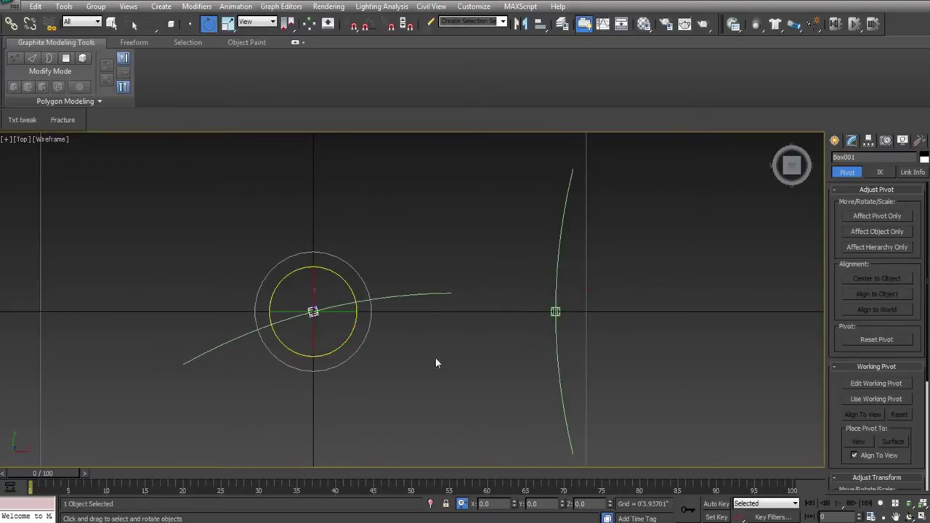
left_click(556, 311)
left_click_drag(579, 340, 493, 386)
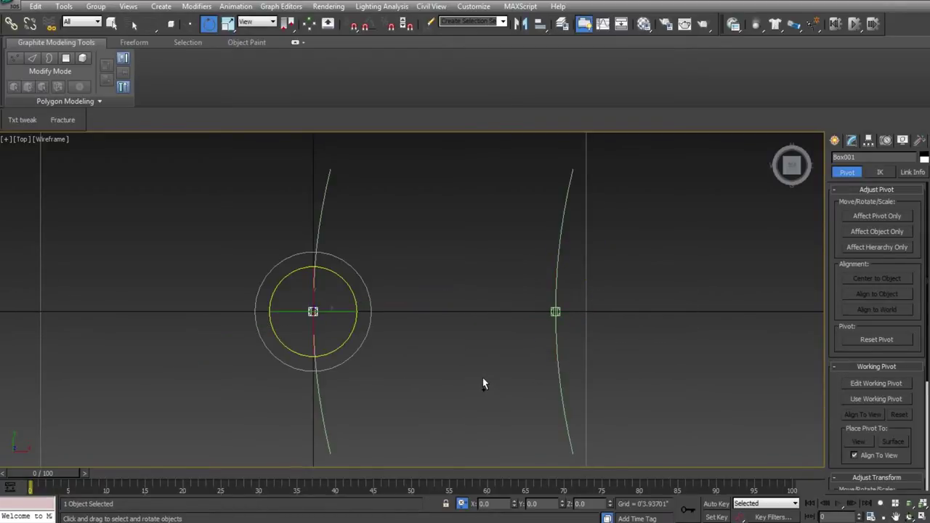
left_click(468, 309)
Select the cloned strip and pin and clone them with the Reference option and a copied controller.
middle_click_drag(394, 340, 406, 353)
scroll(466, 357, "up", 2)
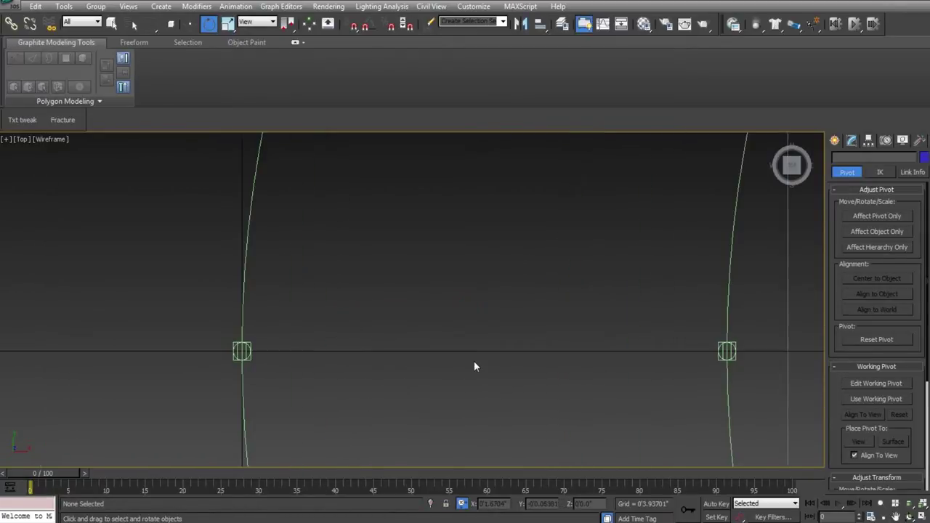
scroll(476, 360, "down", 1)
left_click(572, 300)
left_click_drag(603, 311, 663, 365)
middle_click_drag(581, 376, 509, 365)
right_click(556, 306)
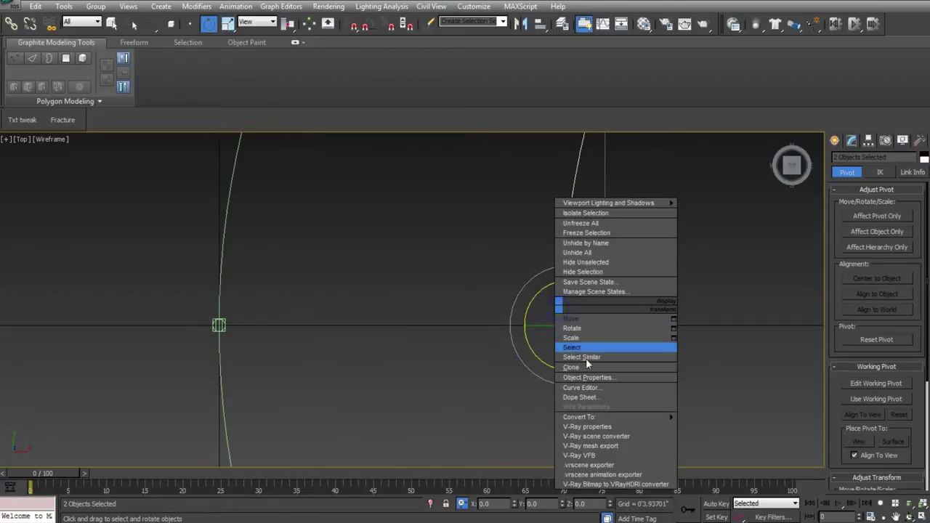
left_click(585, 368)
left_click(444, 302)
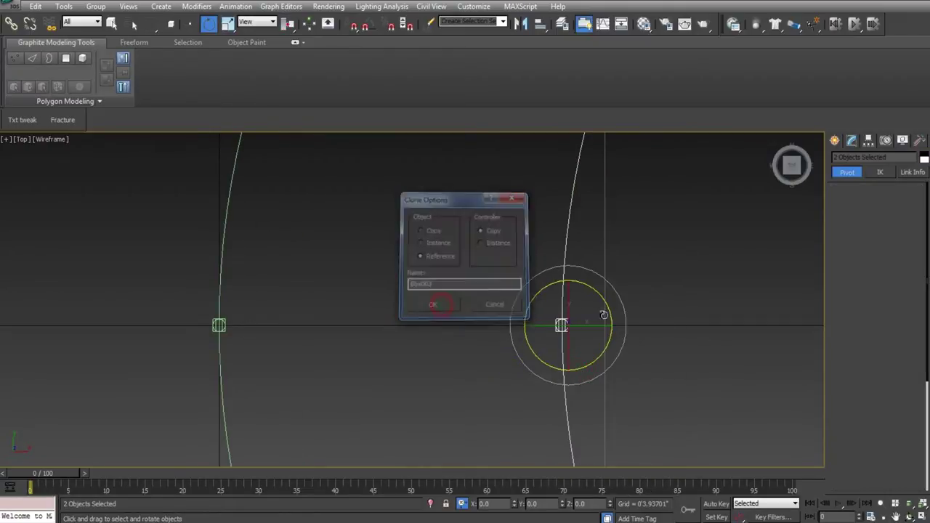
Move the third strip and pin pair by an X offset of 3.5 from the second pair.
middle_click_drag(602, 320, 399, 336)
scroll(396, 341, "down", 2)
scroll(396, 342, "down", 2)
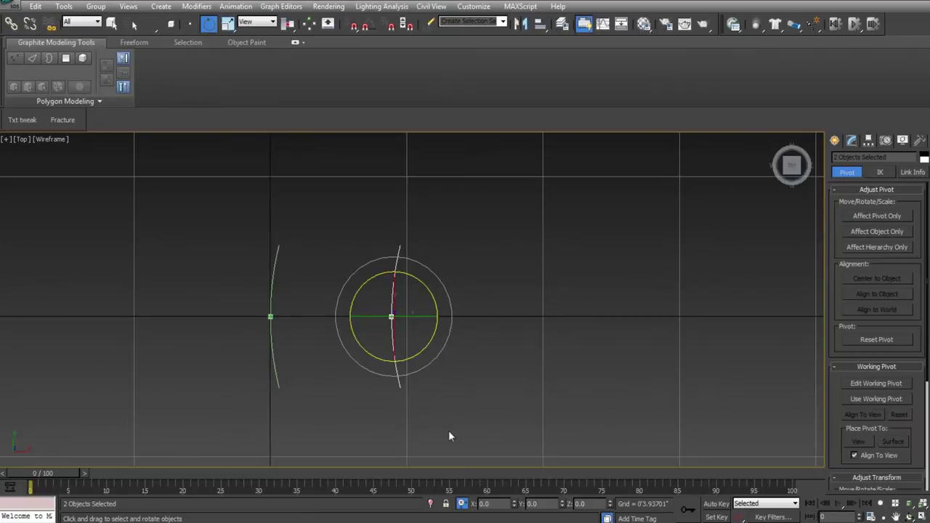
scroll(448, 436, "up", 5)
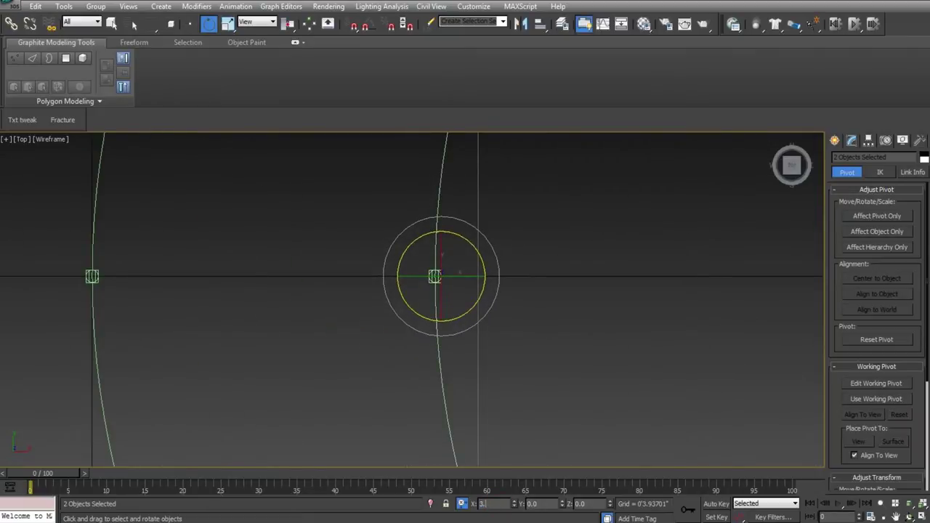
scroll(425, 306, "down", 4)
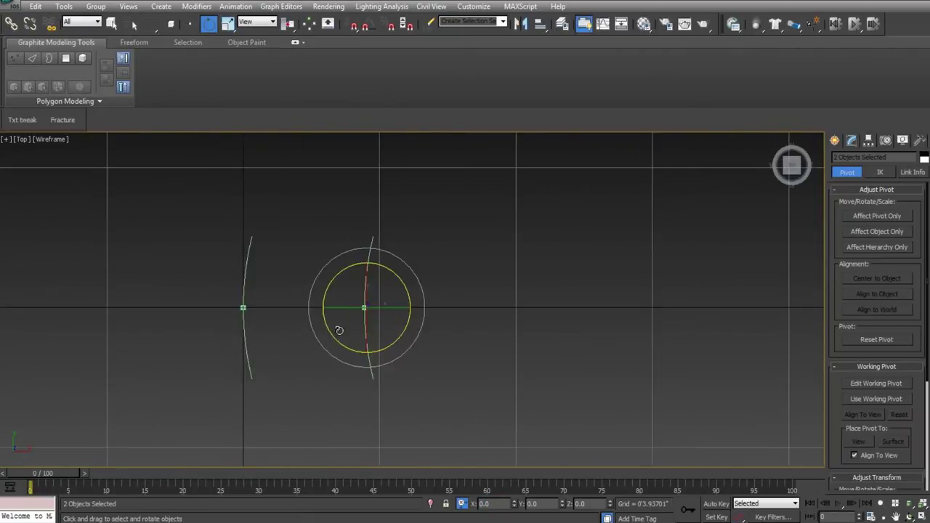
left_click_drag(339, 328, 385, 318, "shift")
left_click(482, 305)
key("w")
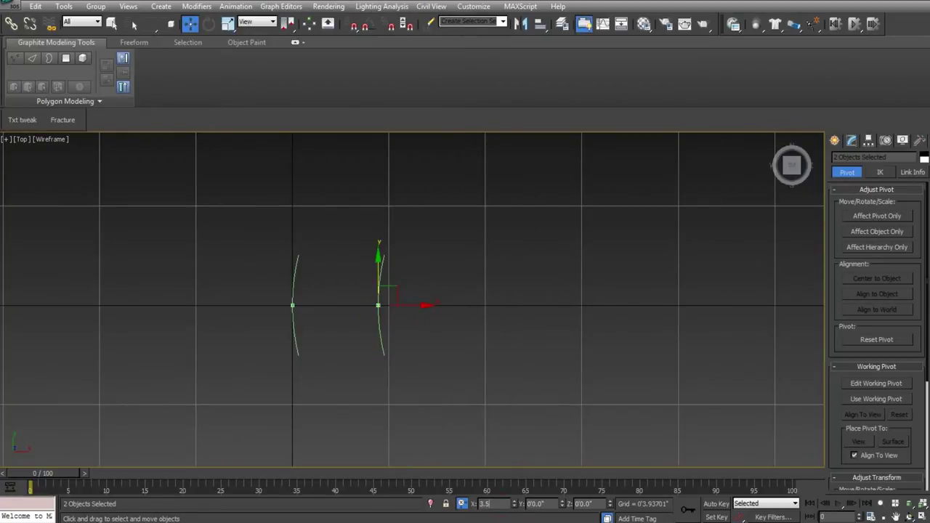
type("3.5")
key("Return")
Clone the third strip and pin pair with the Reference option and a copied controller.
scroll(462, 362, "up", 5)
middle_click_drag(481, 351, 328, 328)
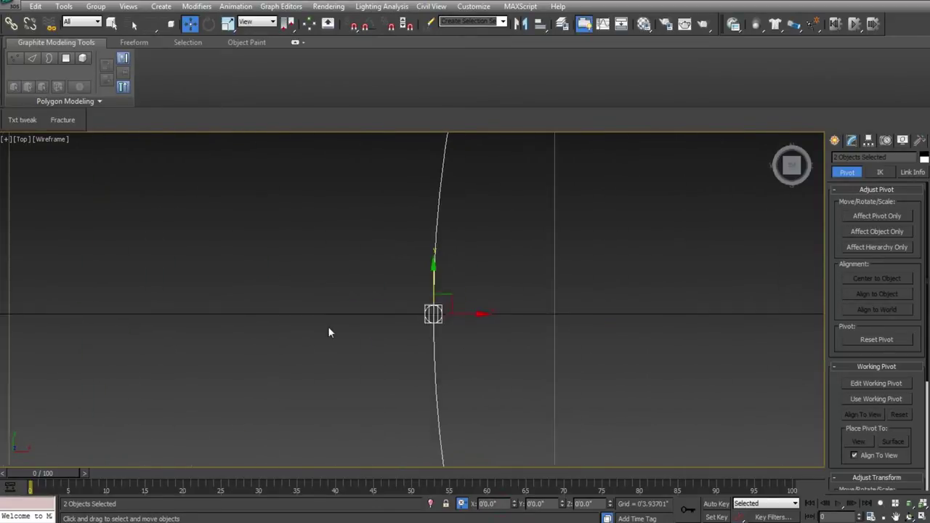
scroll(394, 297, "up", 3)
right_click(459, 324)
left_click(471, 381)
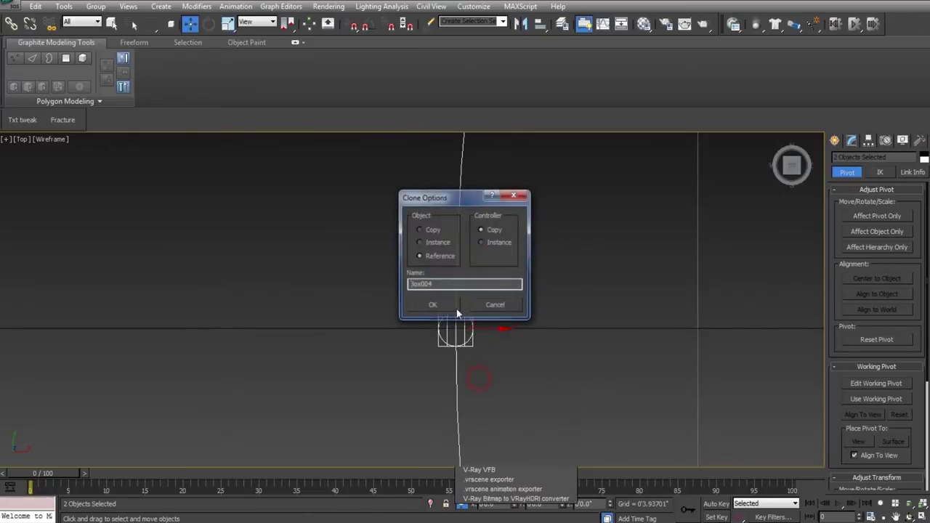
left_click(451, 306)
Move the fourth strip and pin pair by an X offset of 3.5 from the third pair.
mouse_move(565, 370)
middle_mouse_down()
mouse_move(449, 354)
mouse_move(452, 386)
middle_mouse_up()
scroll(448, 355, "down", 3)
scroll(453, 385, "down", 3)
scroll(453, 385, "up", 4)
left_click(495, 503)
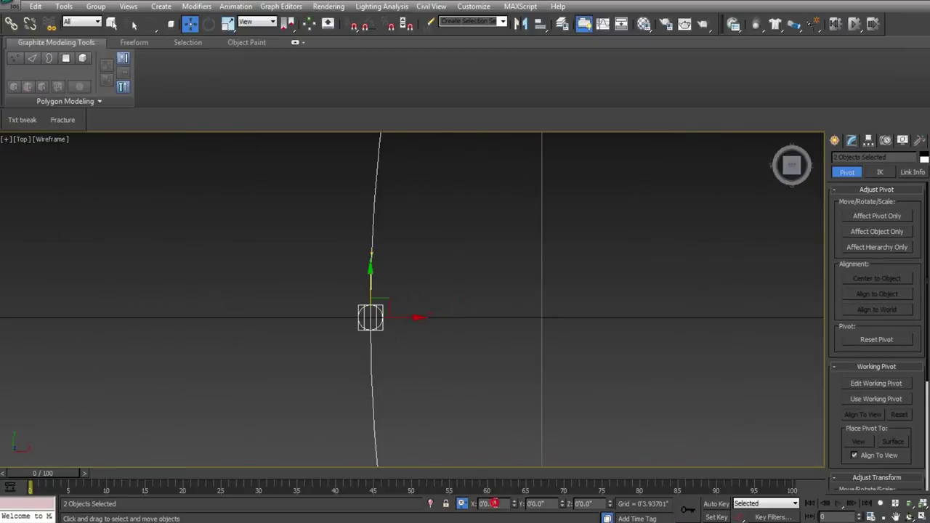
type("3.5")
key("Return")
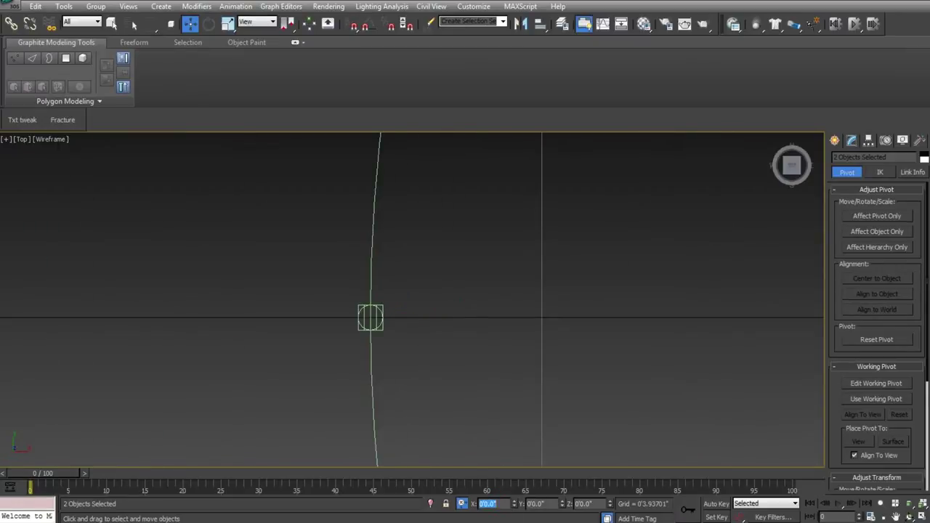
Create two Slider manipulator helpers, one above the other, beside the row of strips.
middle_click_drag(479, 318, 426, 360)
scroll(426, 359, "down", 6)
middle_click_drag(339, 329, 380, 344)
scroll(378, 344, "up", 3)
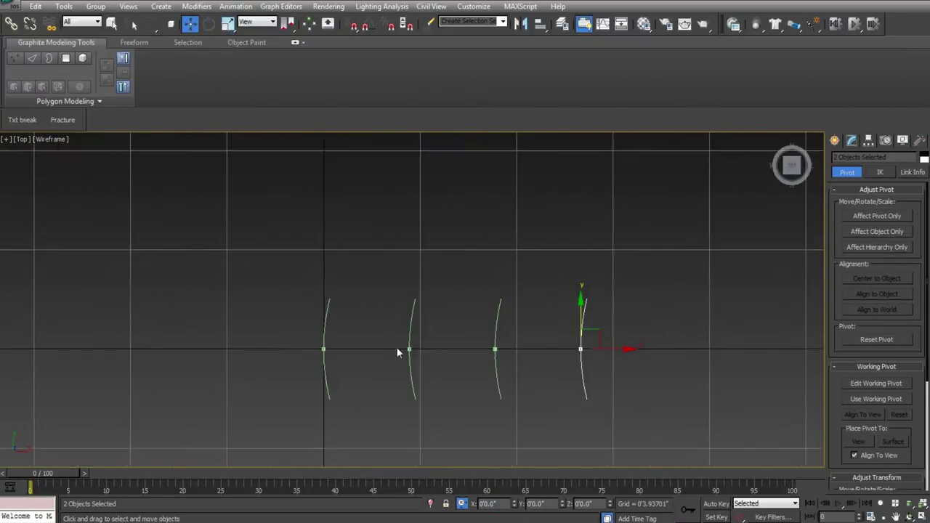
scroll(421, 339, "up", 5)
scroll(420, 357, "down", 3)
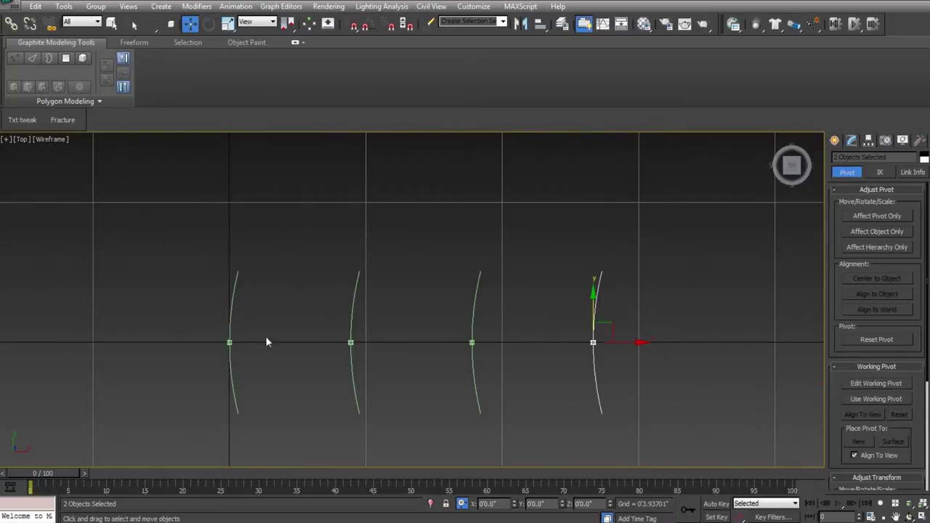
left_click(835, 139)
left_click(894, 160)
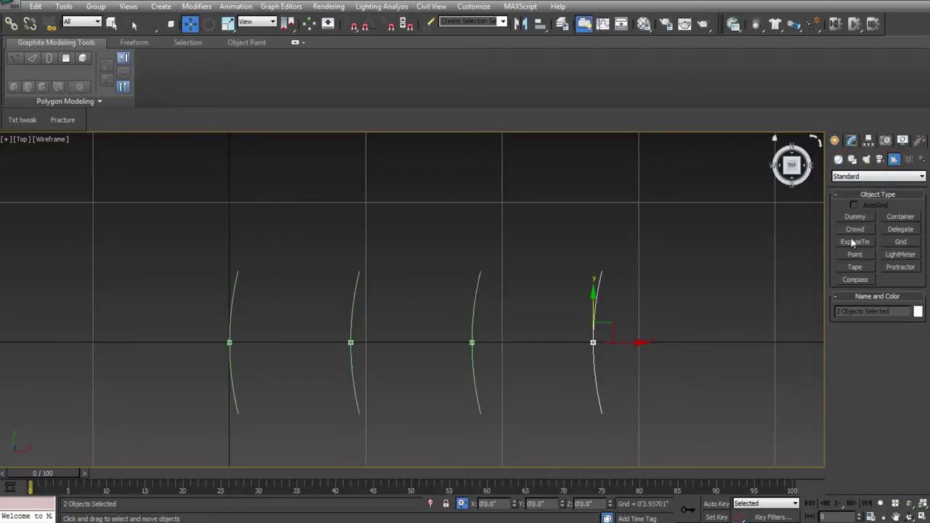
left_click(852, 178)
left_click(852, 218)
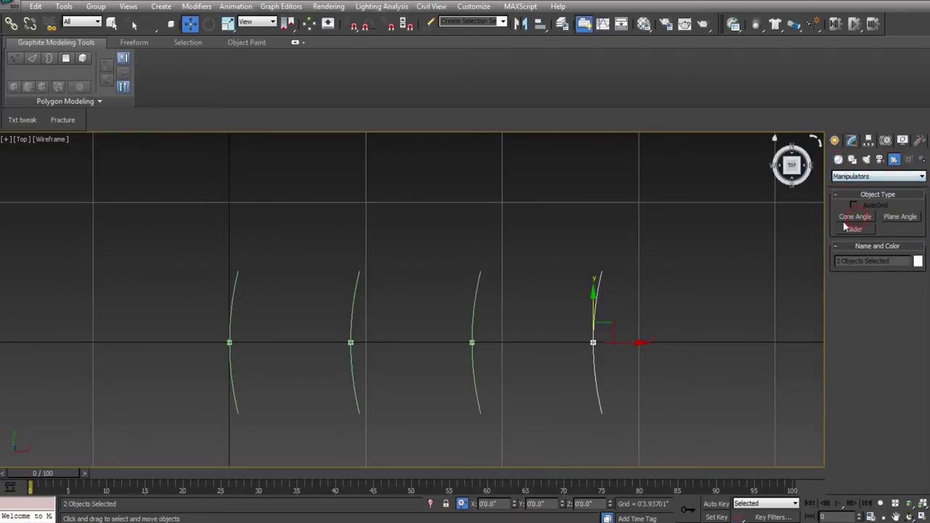
left_click(854, 229)
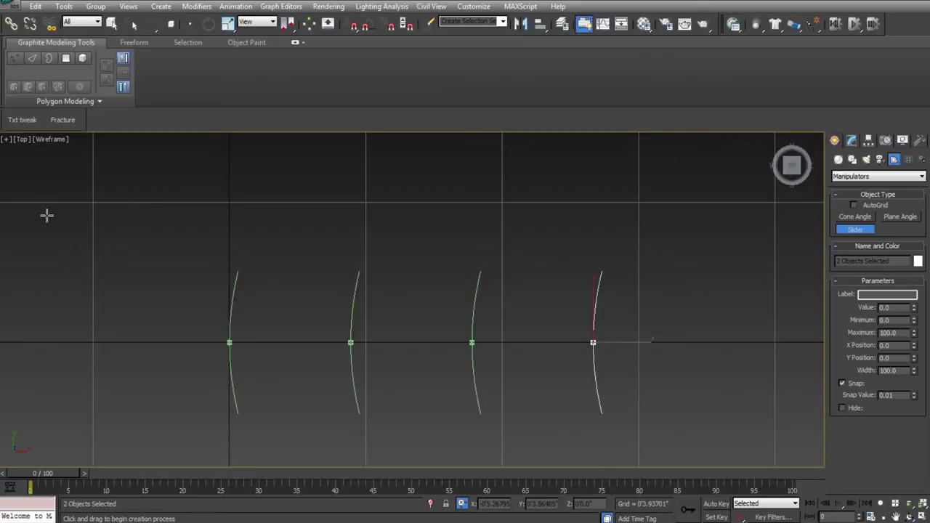
left_click(62, 195)
left_click(64, 225)
right_click(60, 240)
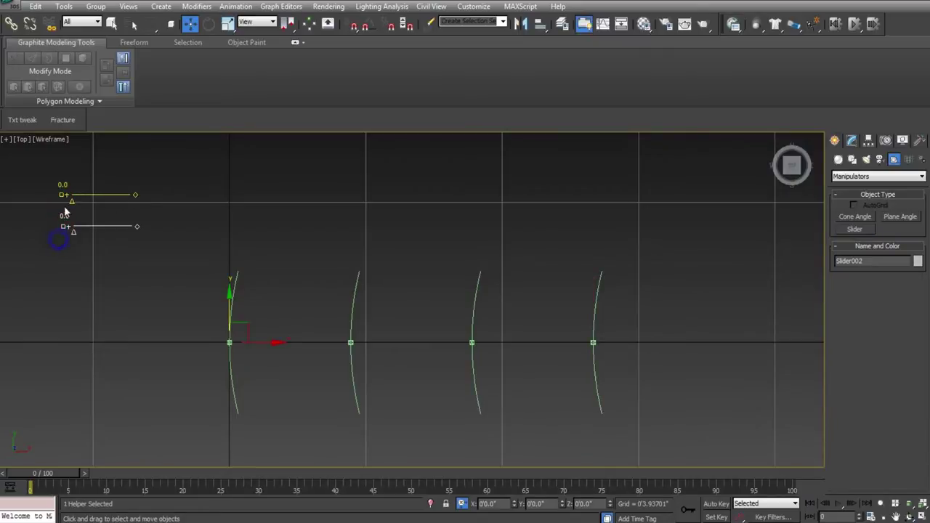
Label the upper slider "Blind Rotation Open" and the lower slider "Blind Slide Open".
left_click(851, 139)
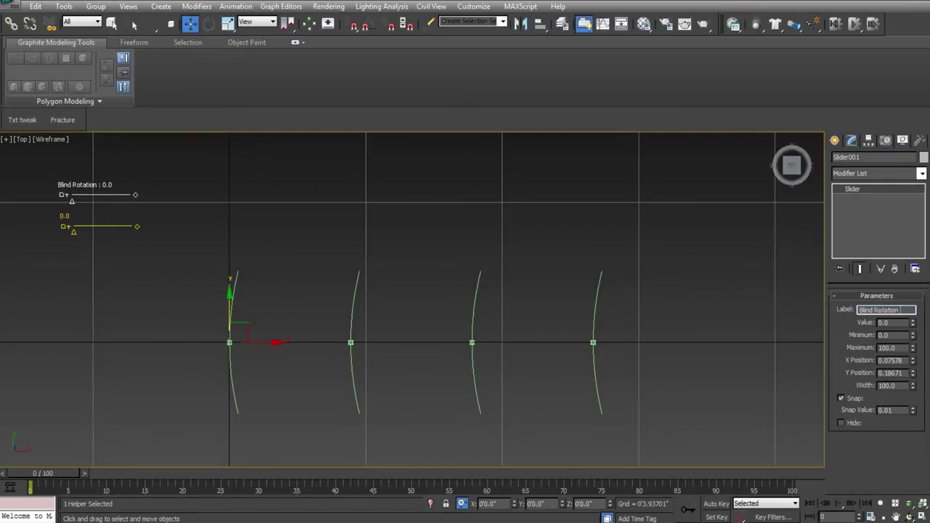
type("Open")
left_click(52, 234)
left_click(904, 310)
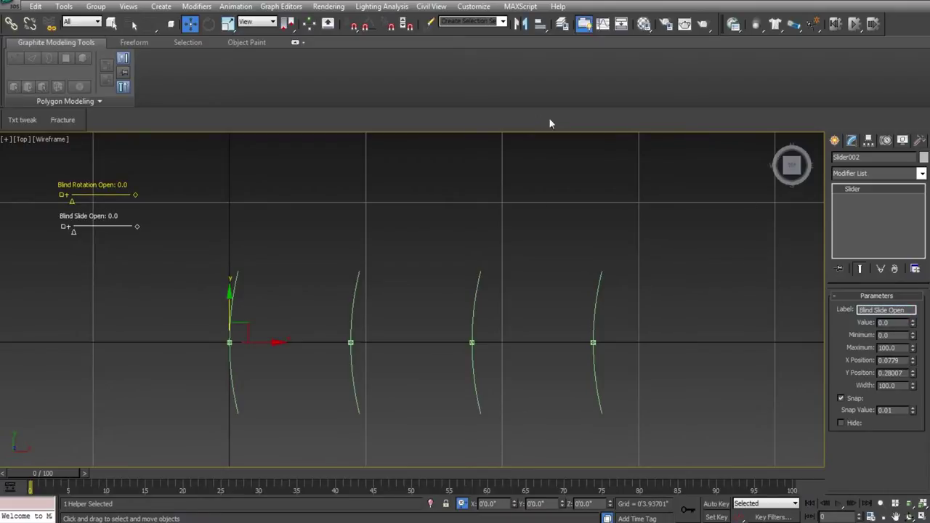
Examine the spacing of all four strip and pin pairs in the Top view.
middle_click_drag(486, 239, 458, 250)
scroll(458, 250, "down", 3)
left_click(340, 224)
key("z")
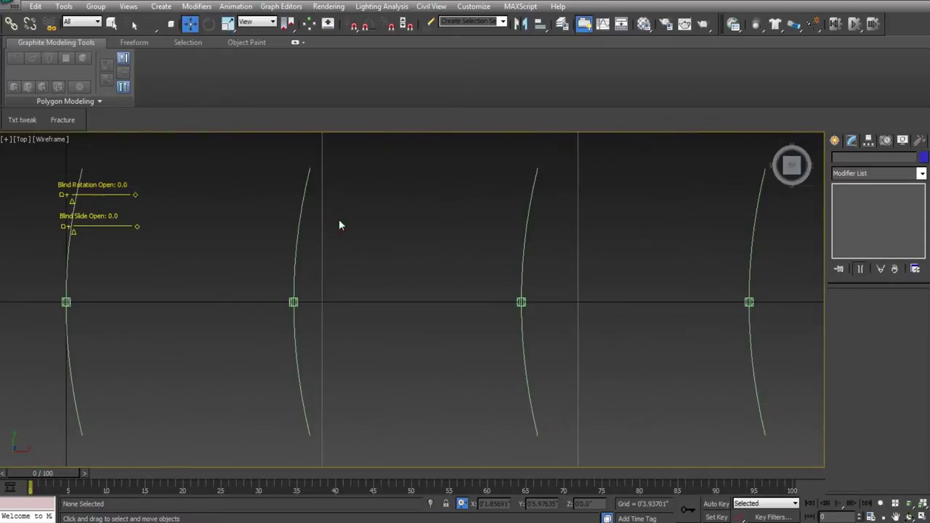
scroll(425, 287, "down", 10)
middle_click_drag(348, 320, 440, 394, "alt")
key("t")
key("z")
scroll(449, 338, "down", 5)
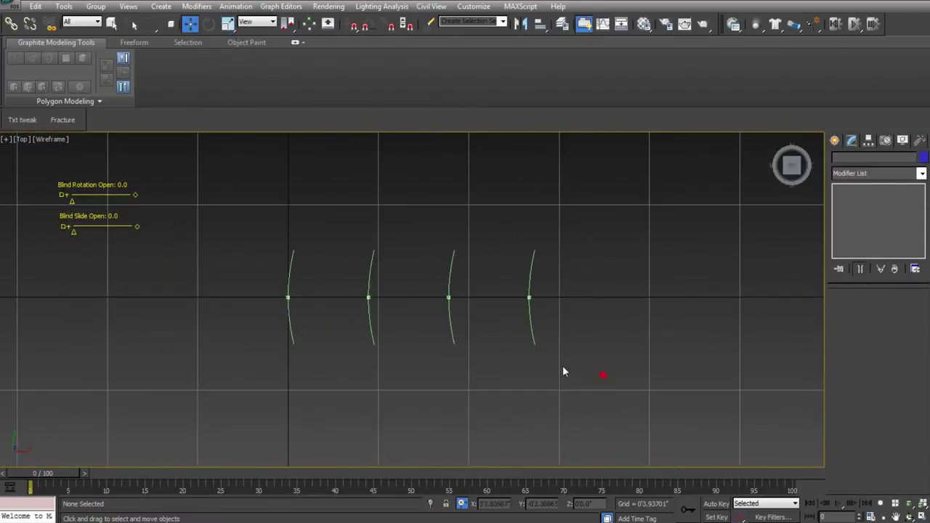
left_click_drag(563, 366, 233, 273)
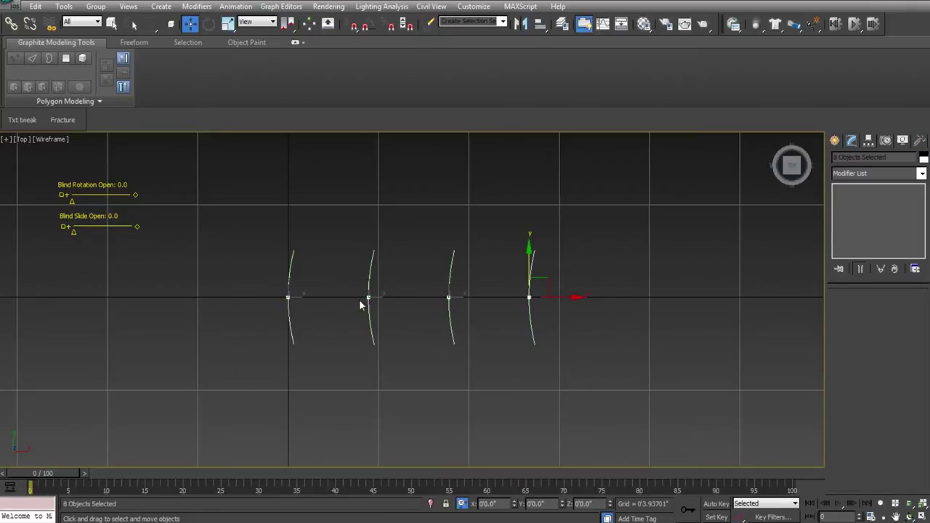
left_click(428, 371)
scroll(412, 365, "up", 2)
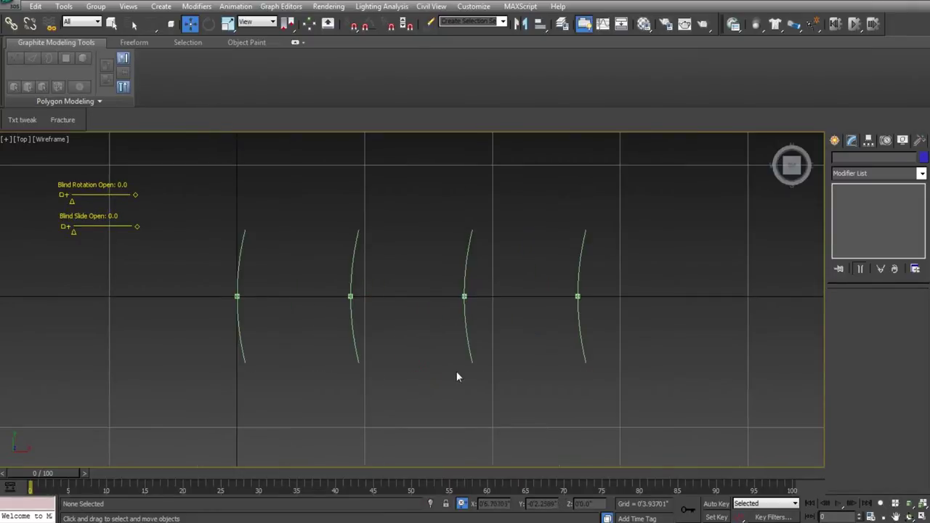
scroll(457, 376, "down", 2)
Inspect the strips in an orbited view, turn the top view around by 180 degrees, and examine the second pin.
middle_click_drag(458, 377, 662, 420, "alt")
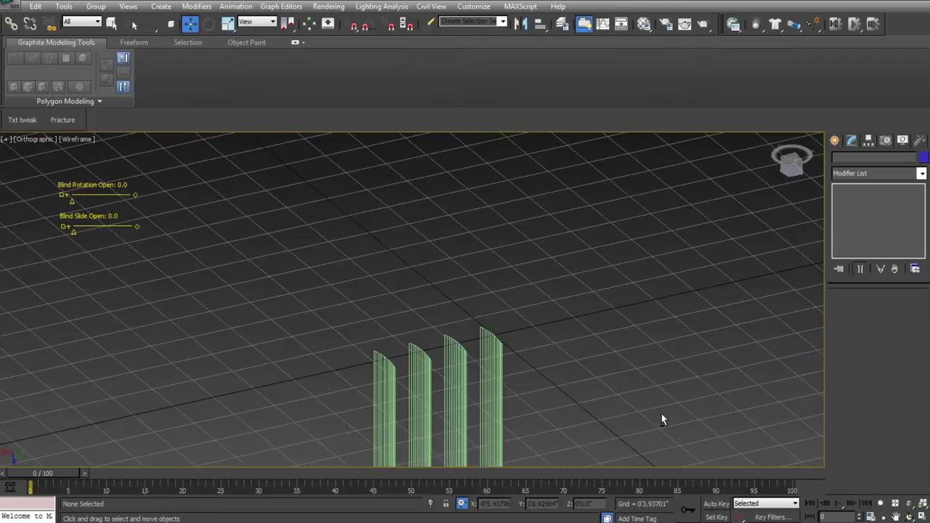
middle_click_drag(627, 264, 503, 405, "alt")
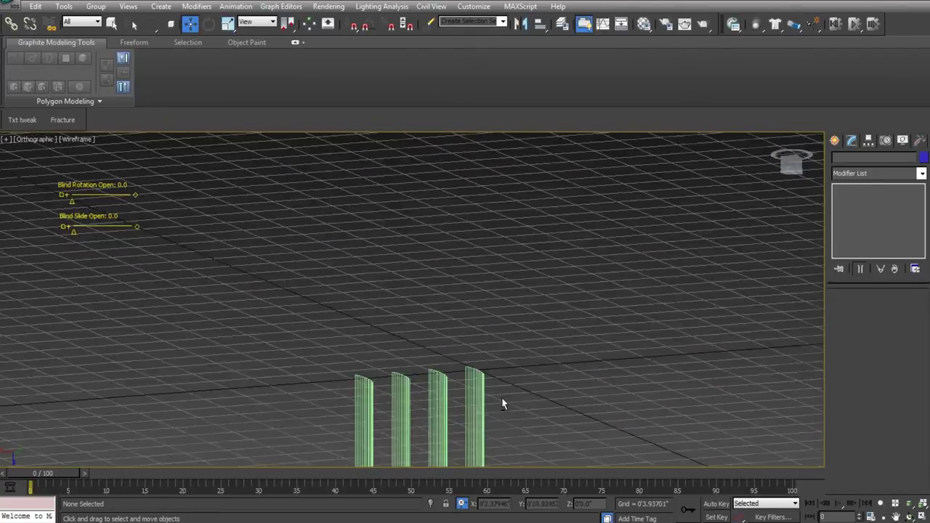
key("t")
scroll(538, 314, "down", 4)
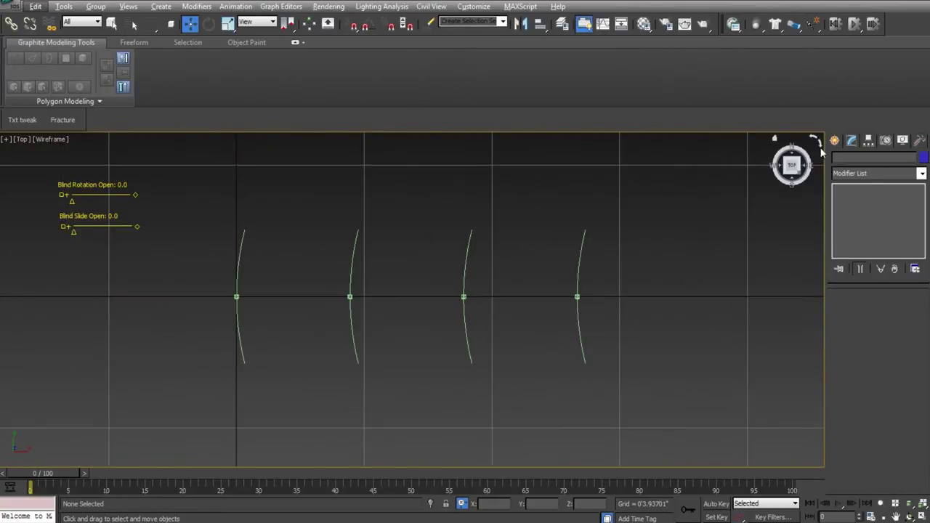
left_click(815, 139)
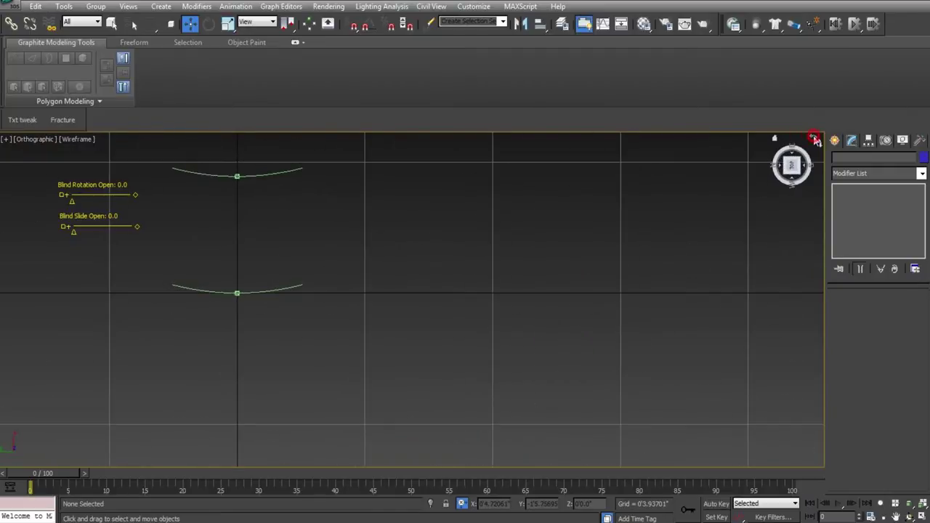
left_click(815, 138)
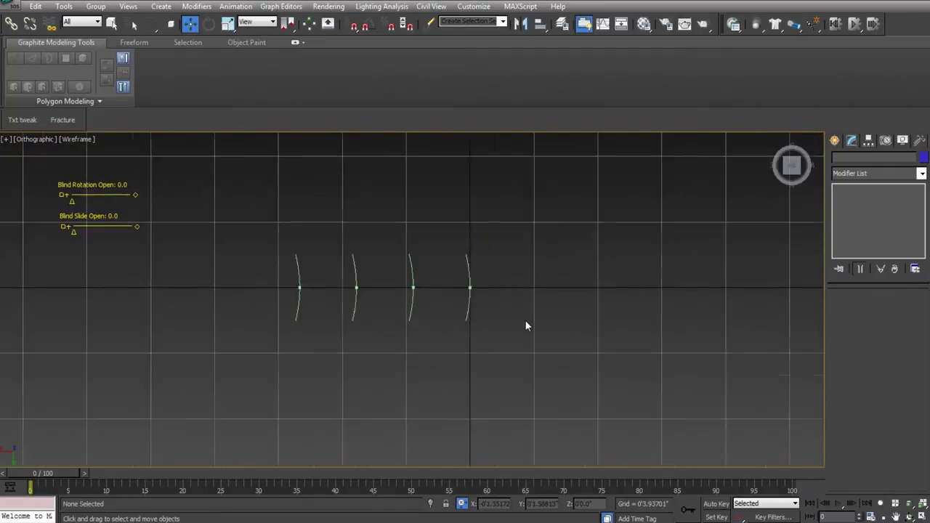
scroll(527, 326, "down", 2)
scroll(527, 326, "up", 2)
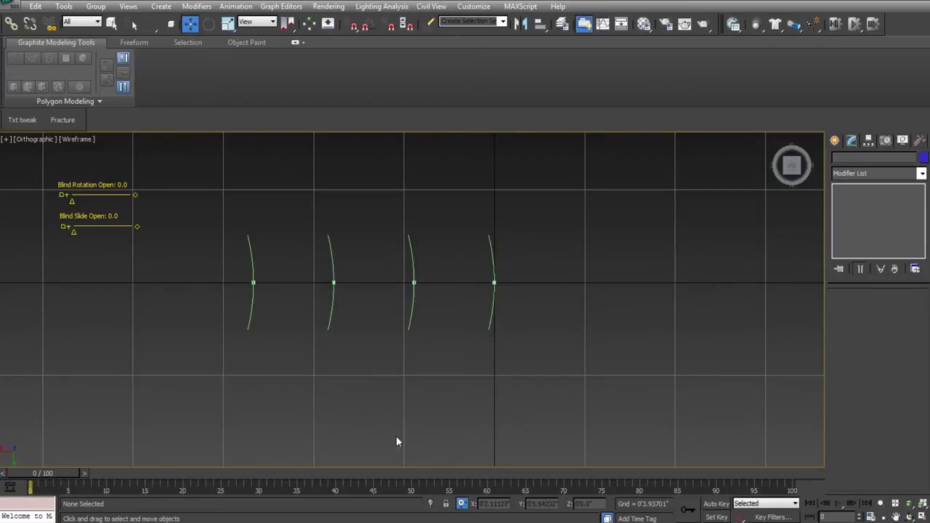
scroll(323, 163, "up", 6)
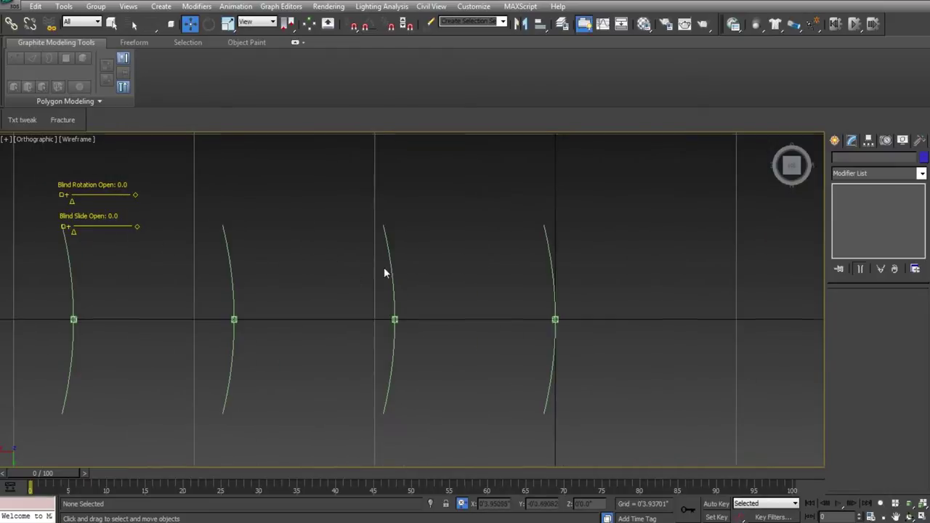
left_click(405, 314)
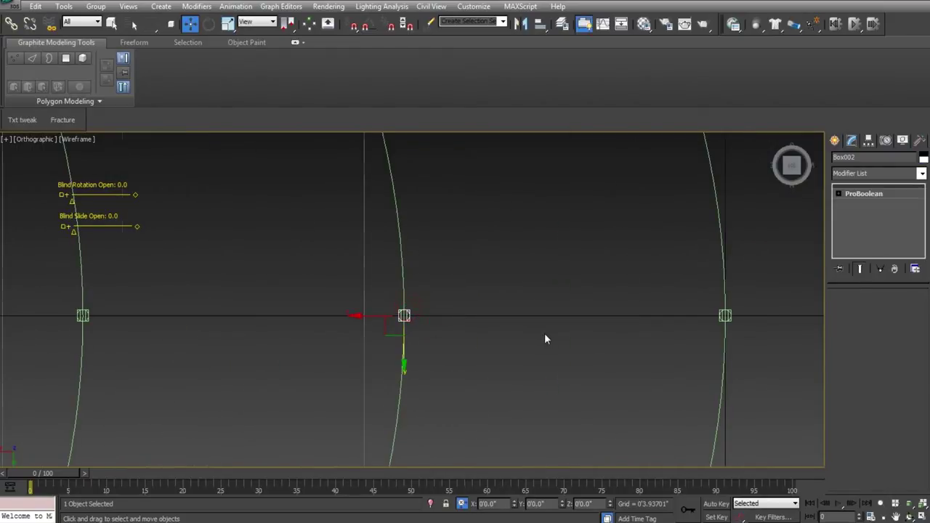
scroll(544, 332, "down", 10)
scroll(499, 264, "up", 3)
left_click(530, 297)
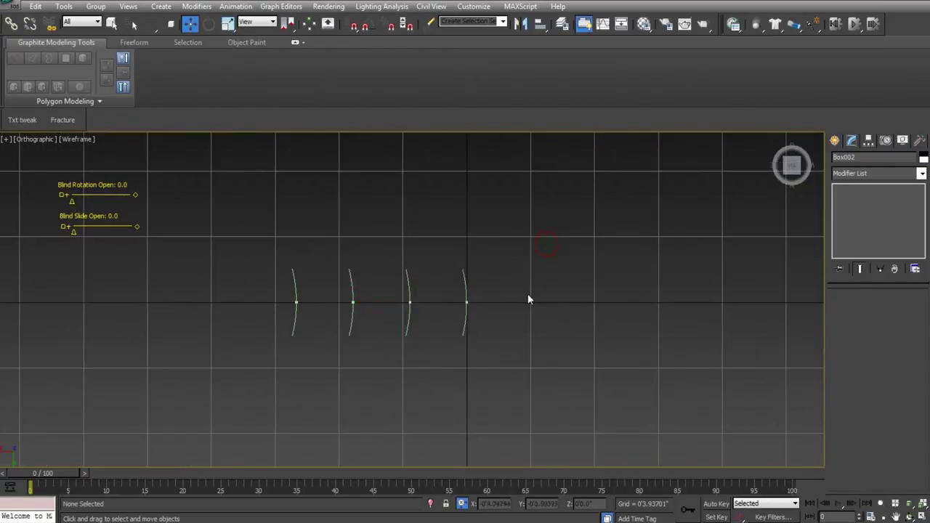
scroll(530, 297, "up", 3)
Start the spline Line tool with snapping enabled and frame the second pin closely.
left_click(835, 140)
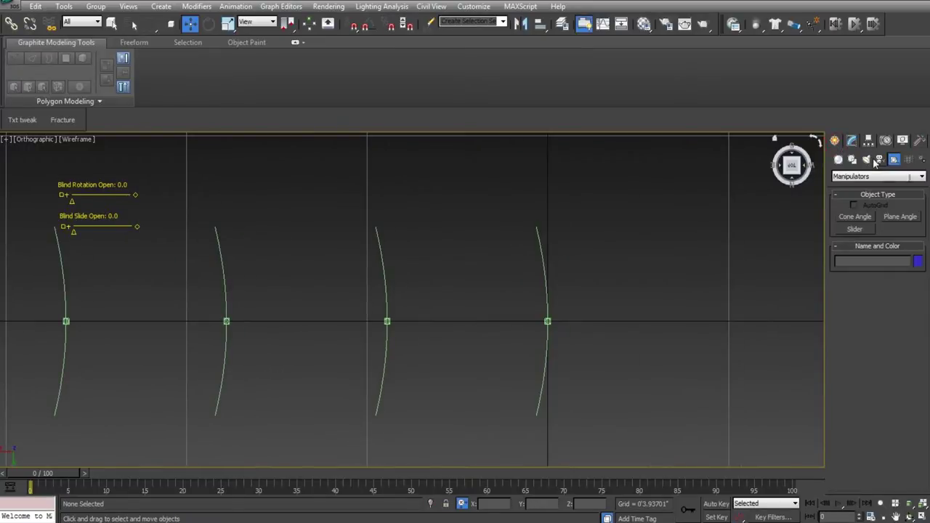
left_click(853, 159)
left_click(855, 226)
scroll(612, 311, "up", 5)
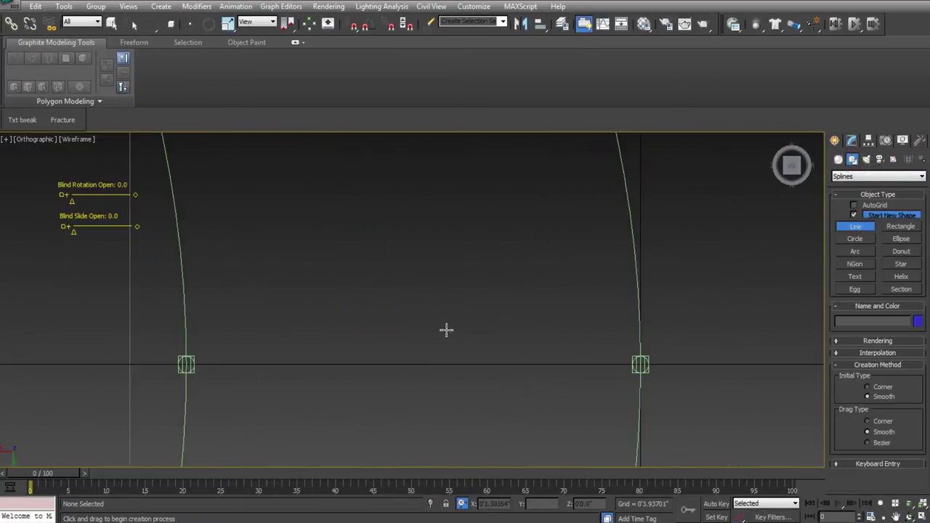
key("s")
middle_click_drag(270, 332, 423, 296)
scroll(385, 328, "up", 4)
scroll(411, 308, "up", 3)
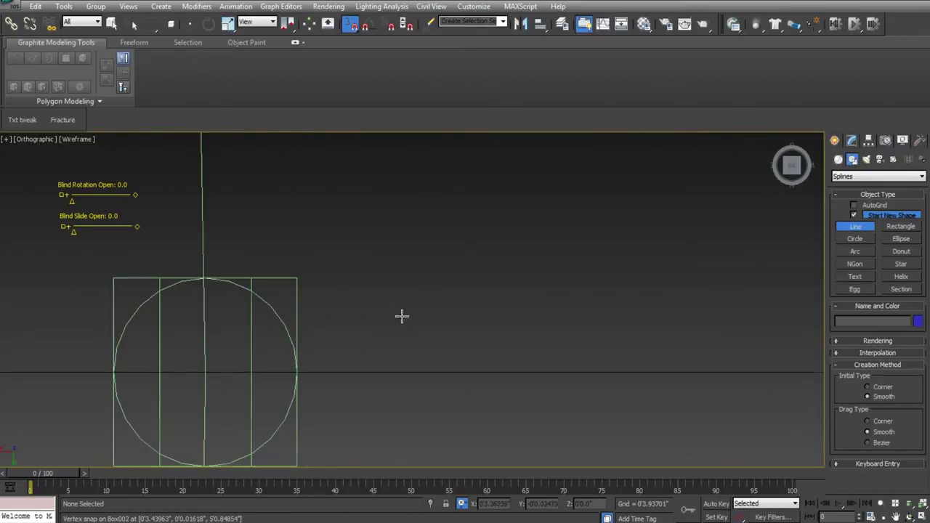
left_click(297, 373)
middle_click_drag(744, 354, 252, 329)
scroll(445, 325, "down", 4)
scroll(458, 319, "down", 1)
middle_click_drag(612, 335, 225, 347)
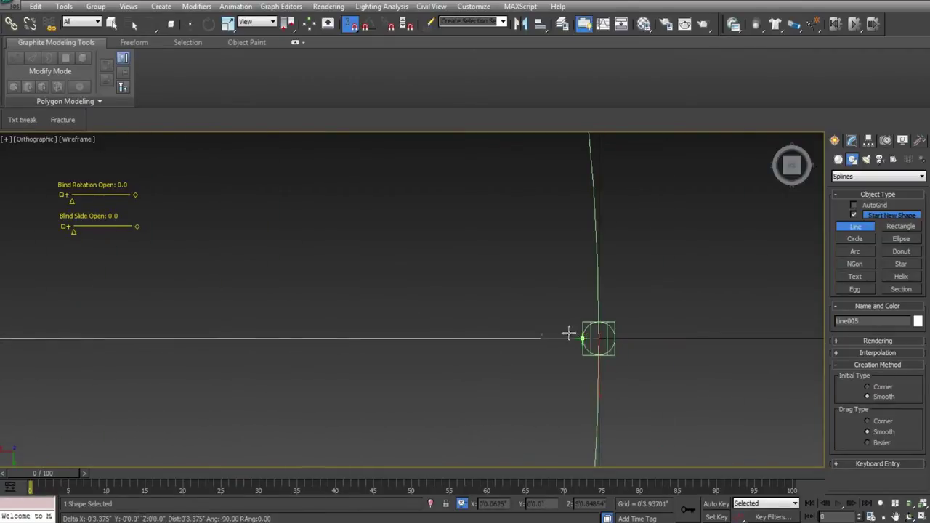
right_click(465, 309)
Draw a straight line snapped from the second pin's facing edge to the first pin's facing edge.
middle_click_drag(233, 337, 506, 341)
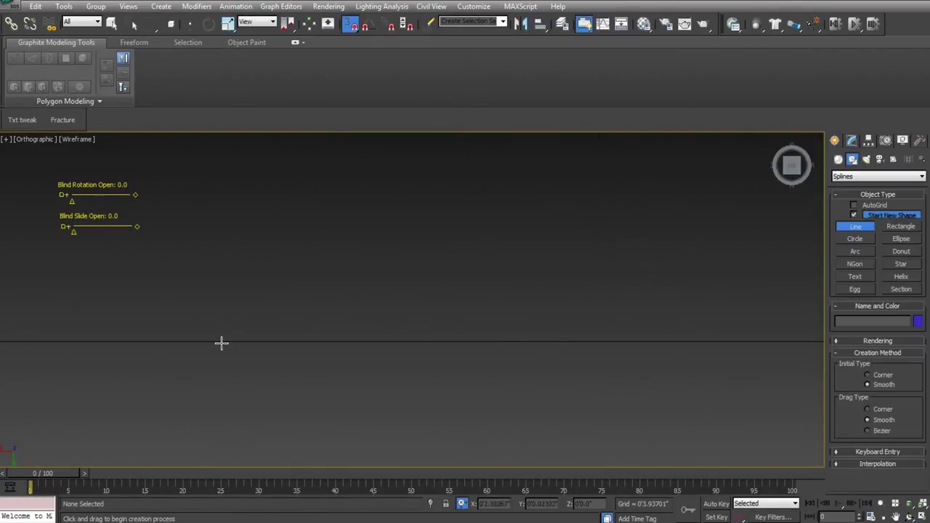
scroll(220, 342, "down", 5)
scroll(291, 336, "up", 3)
middle_click_drag(266, 333, 474, 337)
scroll(472, 339, "up", 3)
scroll(472, 338, "down", 3)
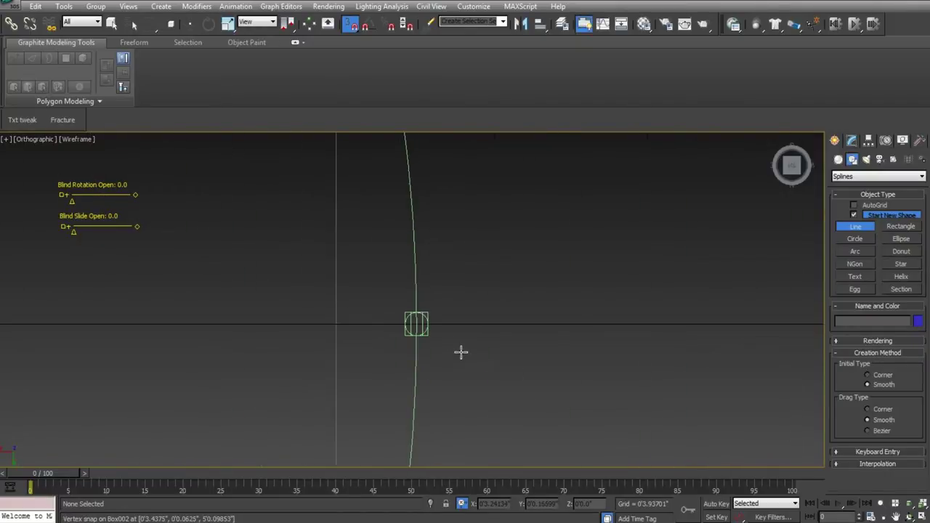
scroll(426, 326, "up", 5)
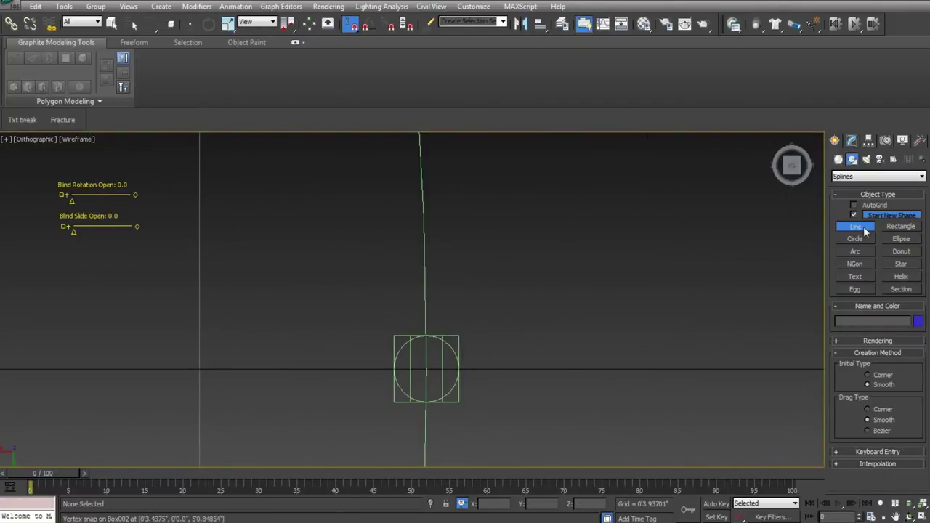
left_click(863, 229)
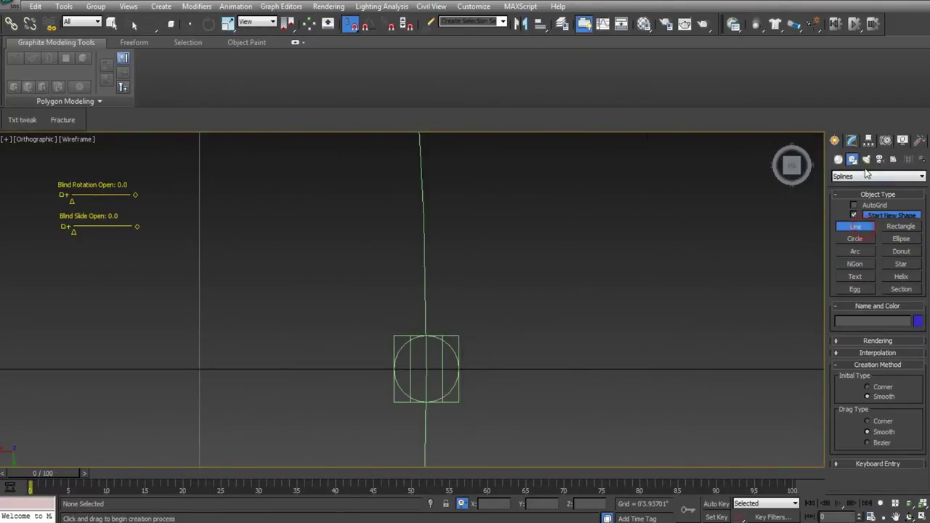
left_click(459, 369)
middle_click_drag(654, 348, 349, 320)
scroll(349, 319, "down", 3)
middle_click_drag(611, 310, 252, 323)
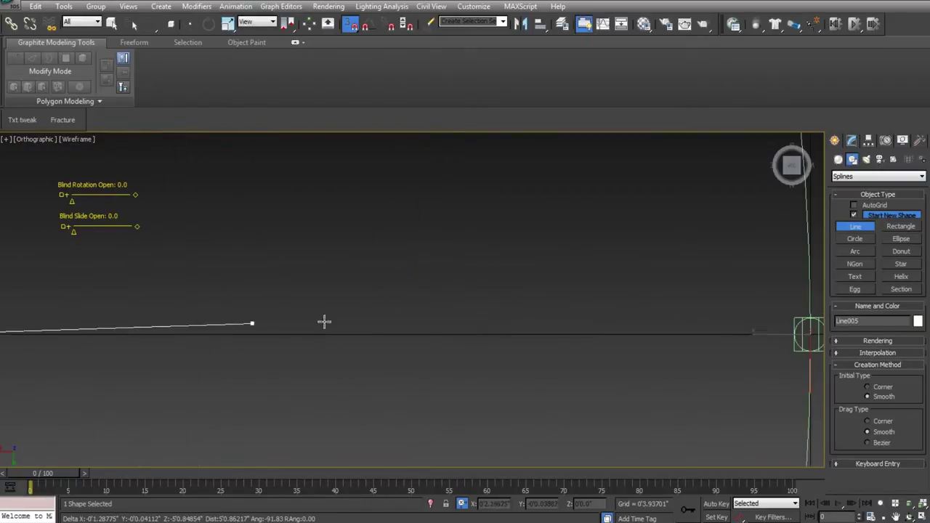
middle_click_drag(608, 332, 326, 318)
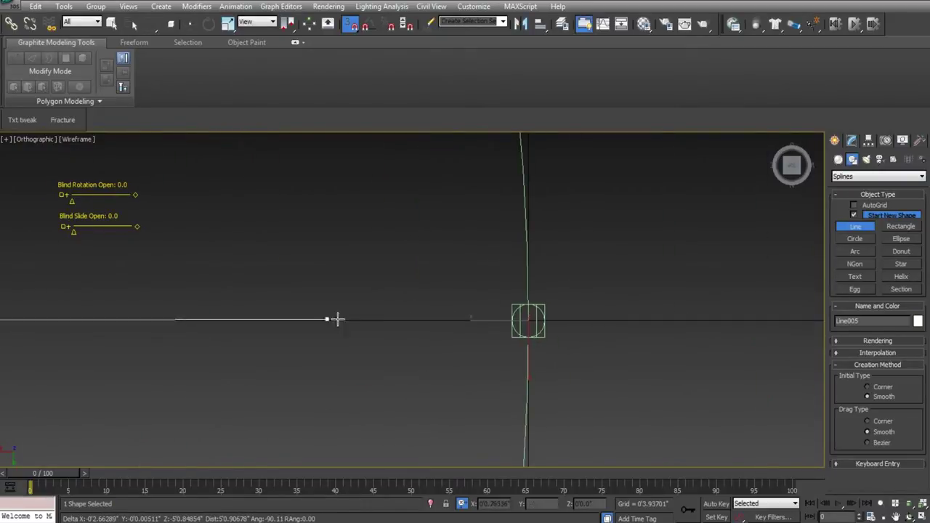
left_click(513, 319)
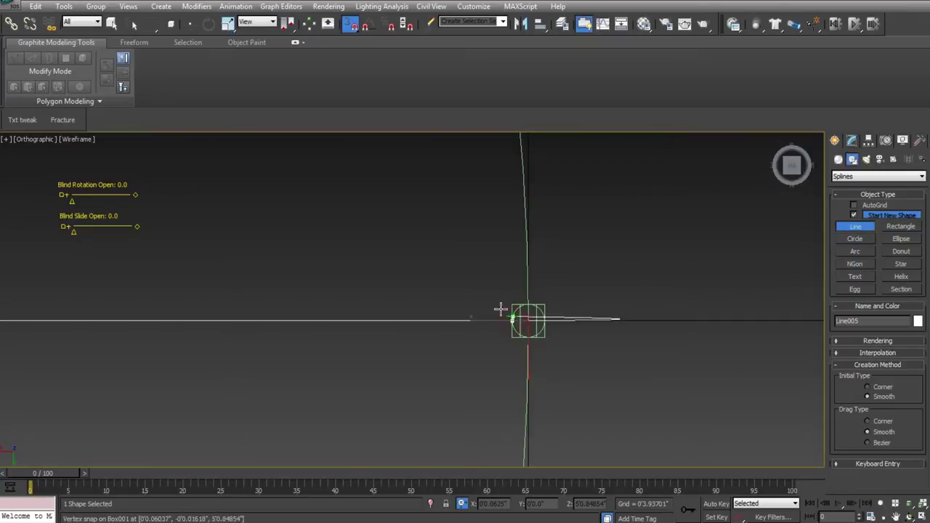
right_click(476, 308)
Check the new line in the Front view, select the second pin, and frame it closely in the Top view.
key("f")
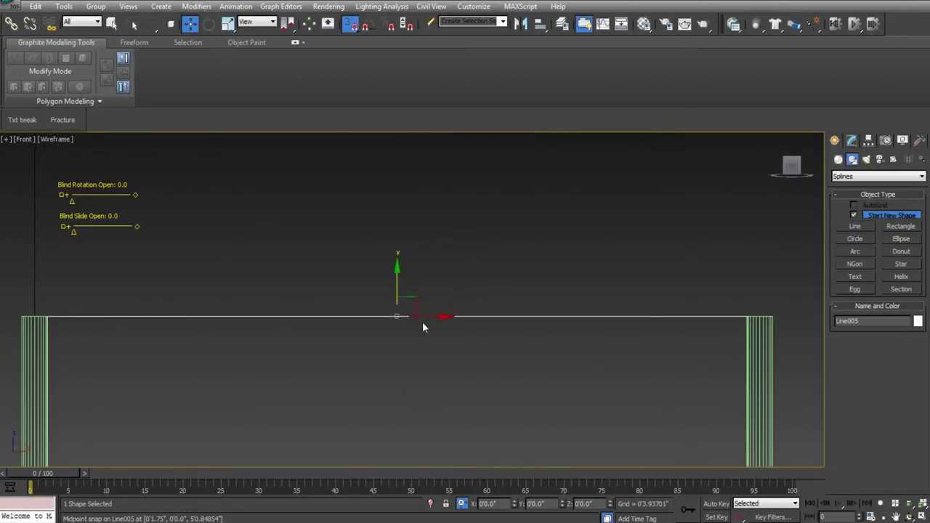
scroll(423, 327, "down", 2)
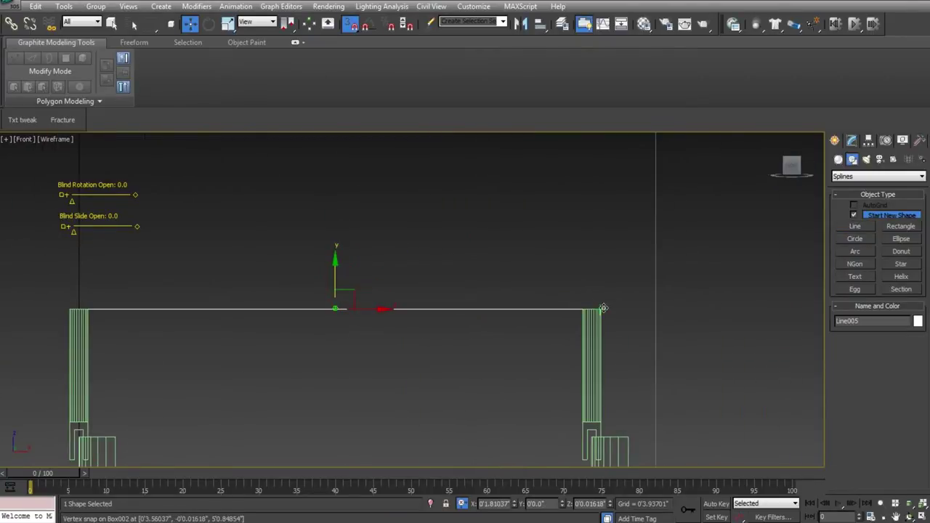
middle_click_drag(496, 351, 441, 340)
key("t")
key("z")
scroll(571, 315, "up", 2)
middle_click_drag(509, 310, 309, 324)
scroll(465, 269, "up", 2)
left_click_drag(460, 255, 416, 313)
key("z")
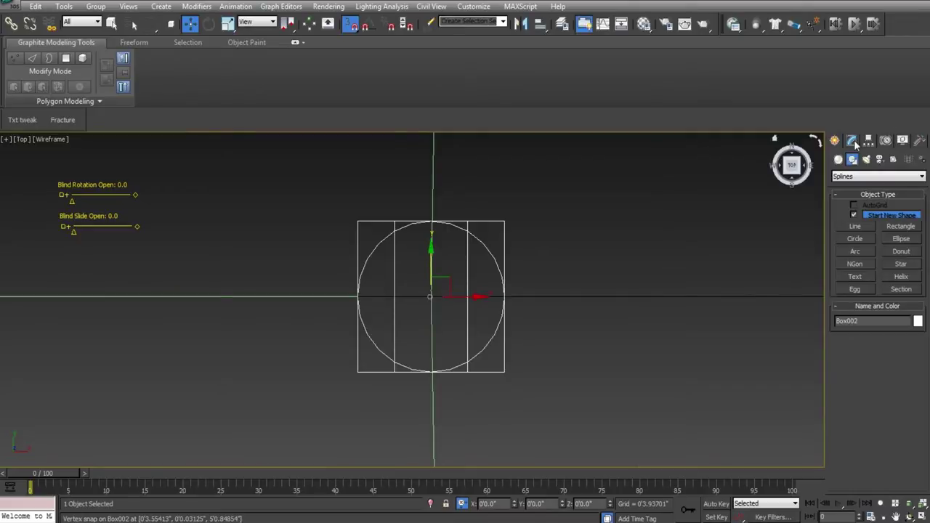
Measure the second pin's length and width by tracing its outline with a temporary snapped box.
left_click(854, 142)
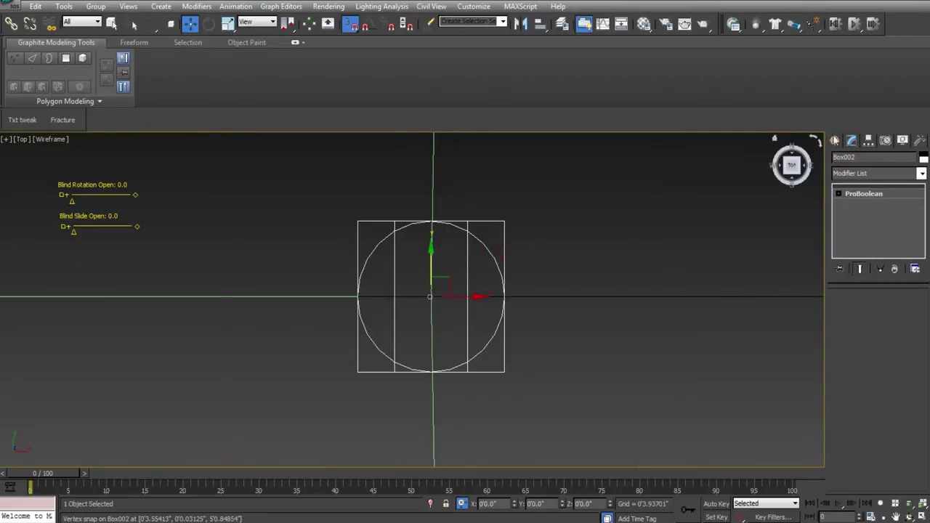
left_click(834, 141)
left_click(839, 159)
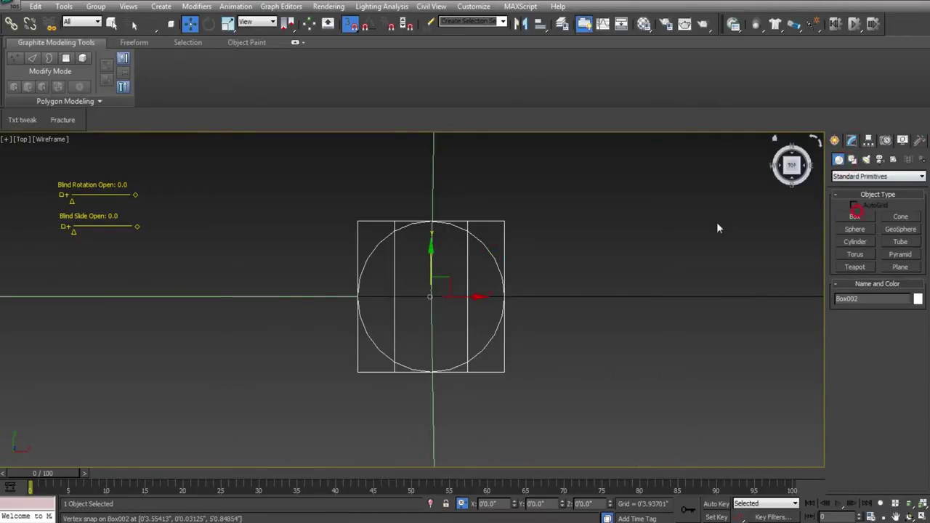
left_click(855, 216)
left_click_drag(359, 220, 507, 372)
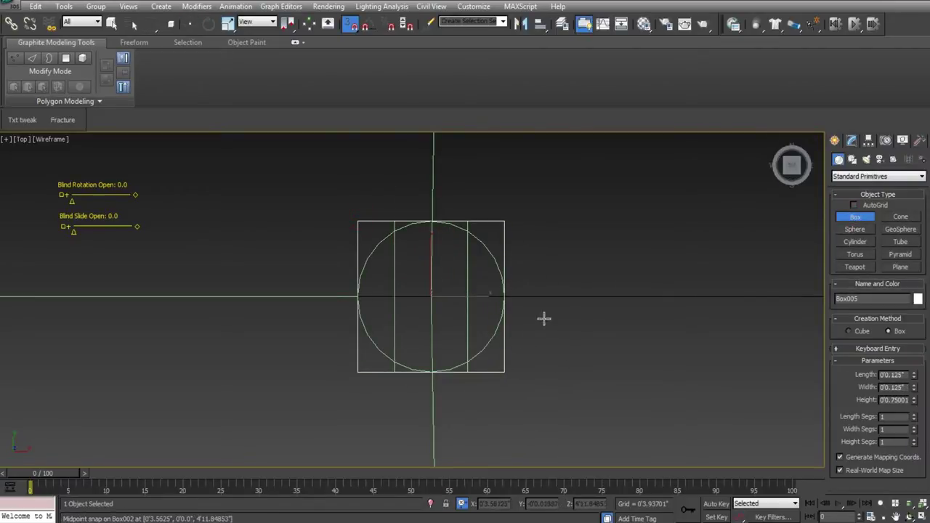
left_click(754, 326)
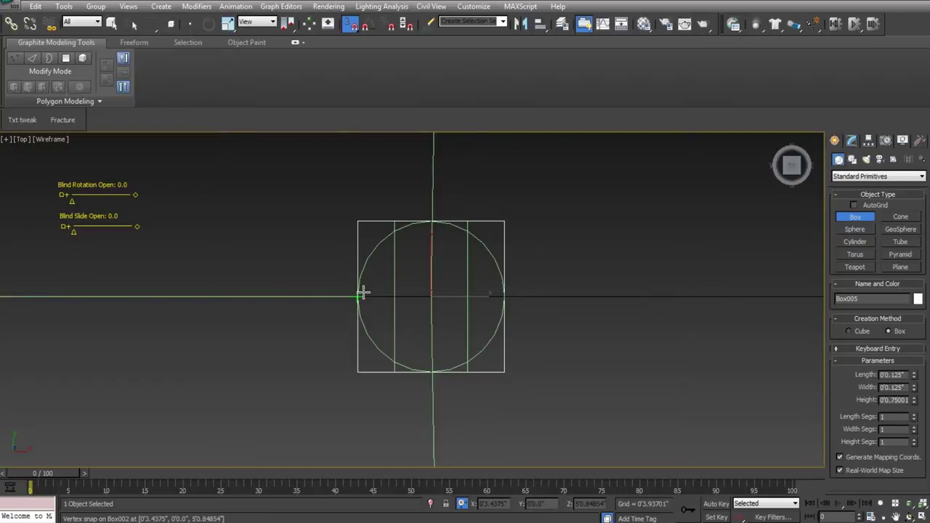
right_click(907, 399)
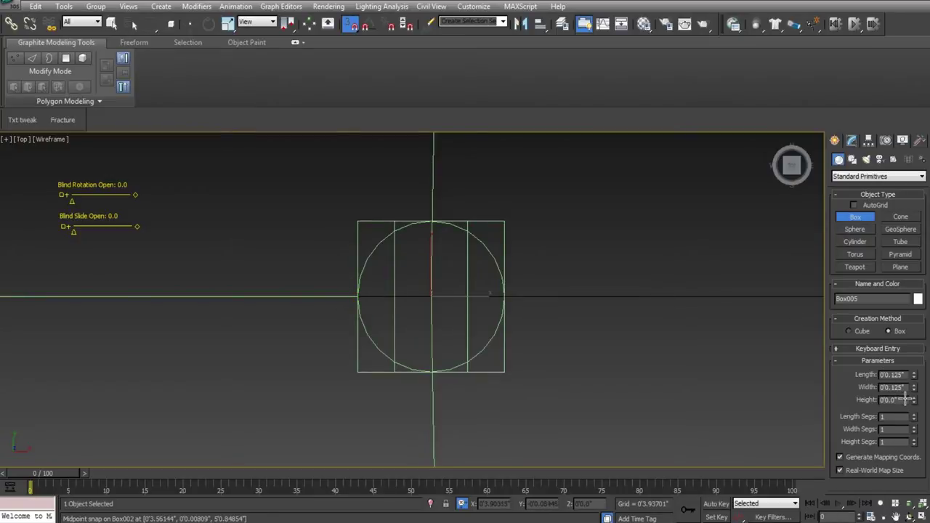
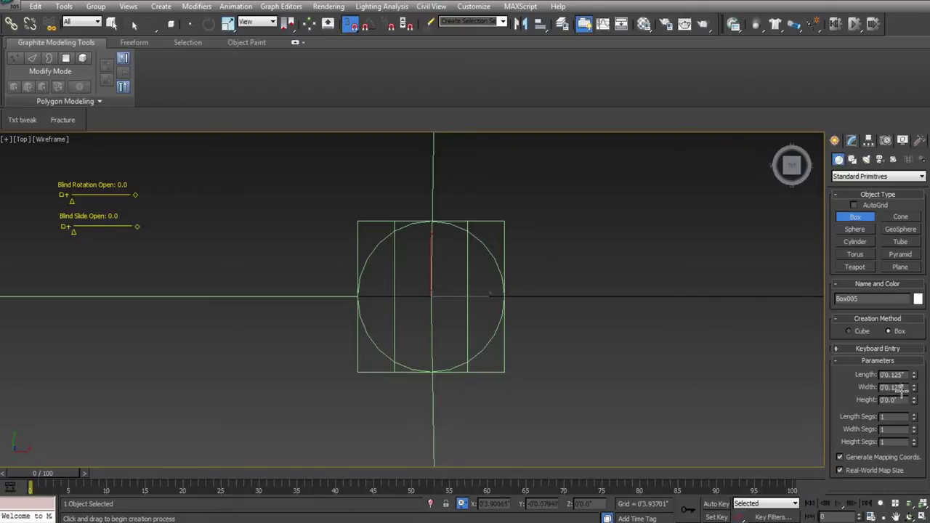
Move the line's end vertex at the second pin by -0.0625 along X.
key("w")
left_click_drag(270, 273, 308, 360)
left_click(851, 140)
left_click(863, 335)
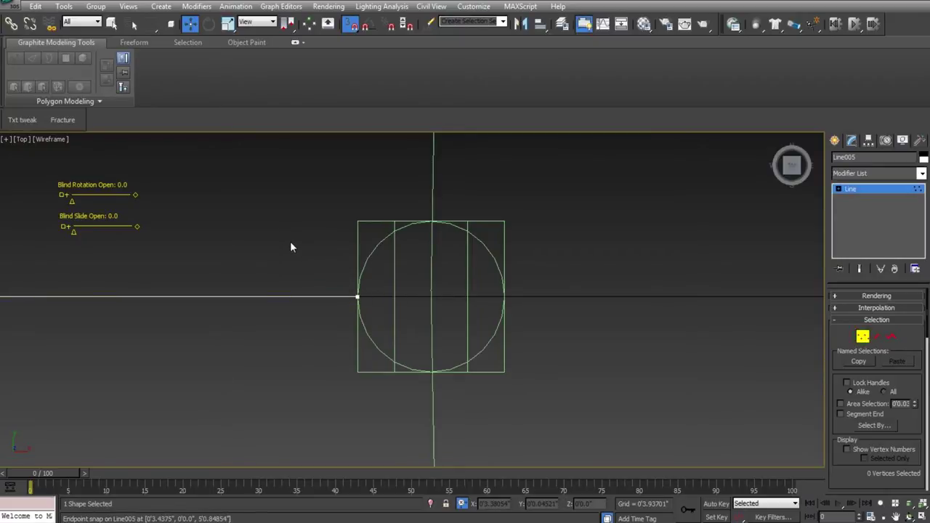
left_click_drag(339, 311, 363, 318)
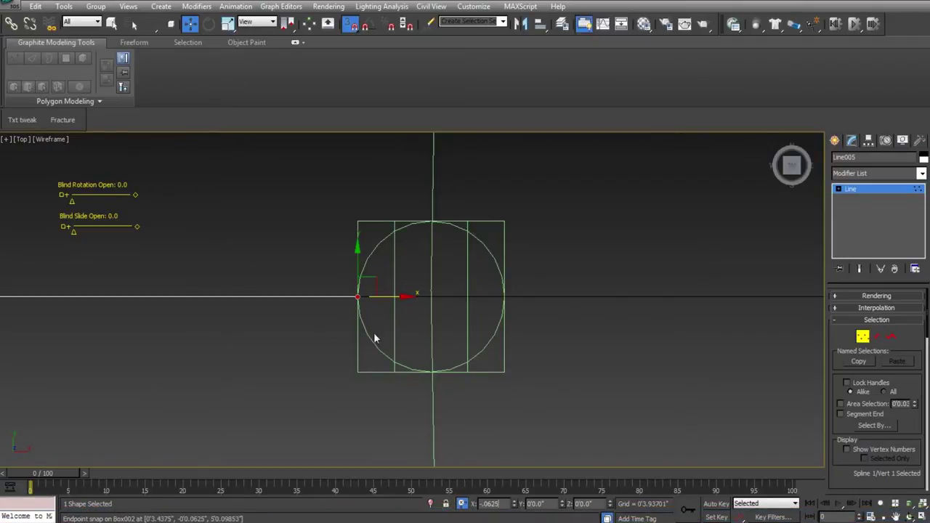
key("Delete")
middle_click_drag(397, 266, 583, 305)
scroll(584, 309, "down", 2)
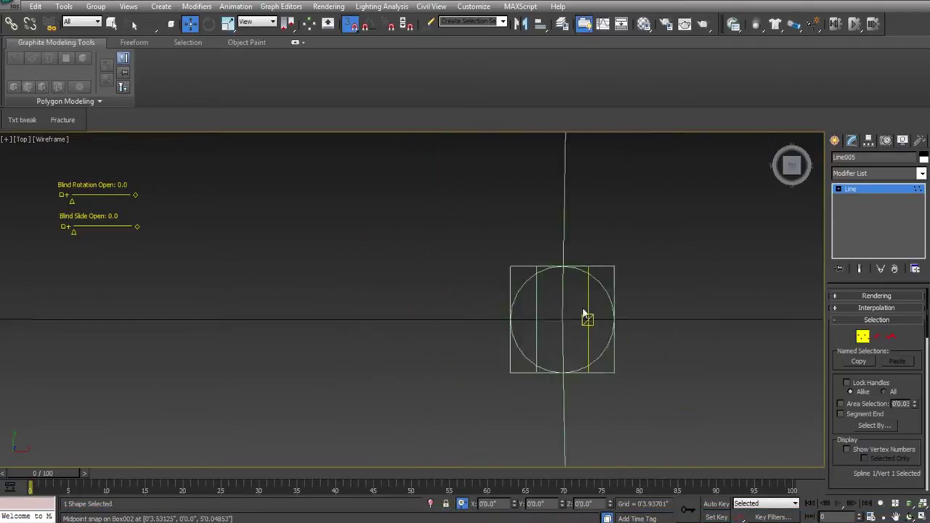
scroll(583, 313, "down", 4)
left_click_drag(584, 313, 447, 311)
scroll(446, 311, "up", 4)
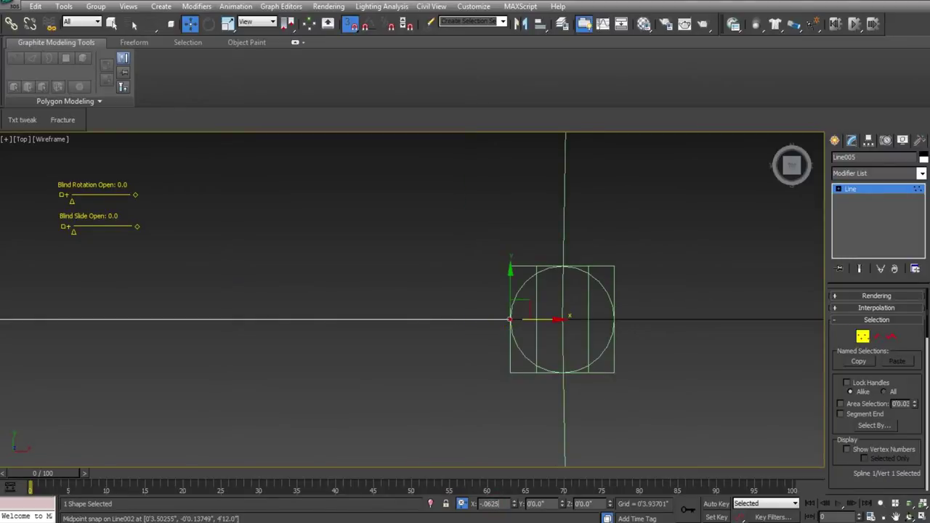
key("Return")
left_click(863, 337)
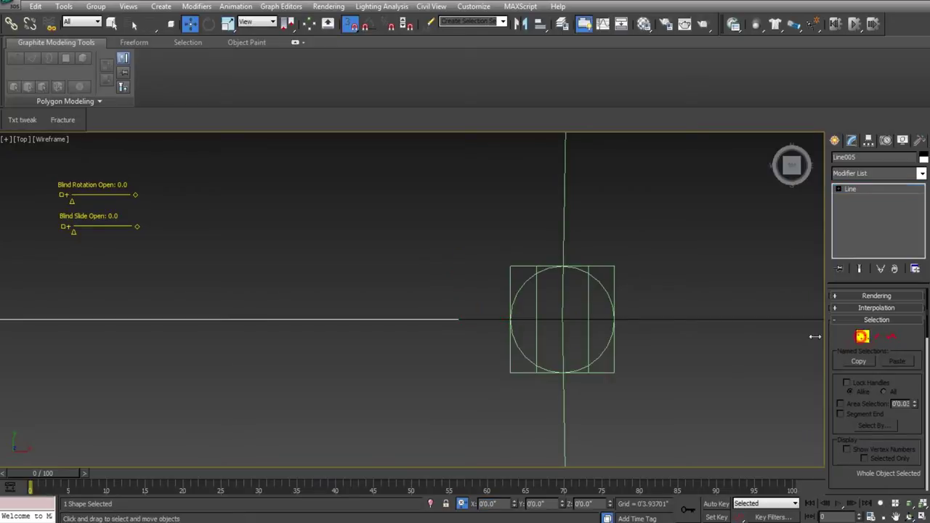
Move the line's other end vertex along X from the first pin's edge to the pin's centre.
middle_click_drag(488, 312, 598, 313)
scroll(598, 314, "down", 4)
middle_click_drag(293, 296, 607, 287)
scroll(360, 310, "down", 1)
middle_click_drag(392, 304, 505, 312)
scroll(506, 311, "up", 1)
middle_click_drag(286, 305, 535, 310)
scroll(536, 310, "up", 2)
left_click(863, 338)
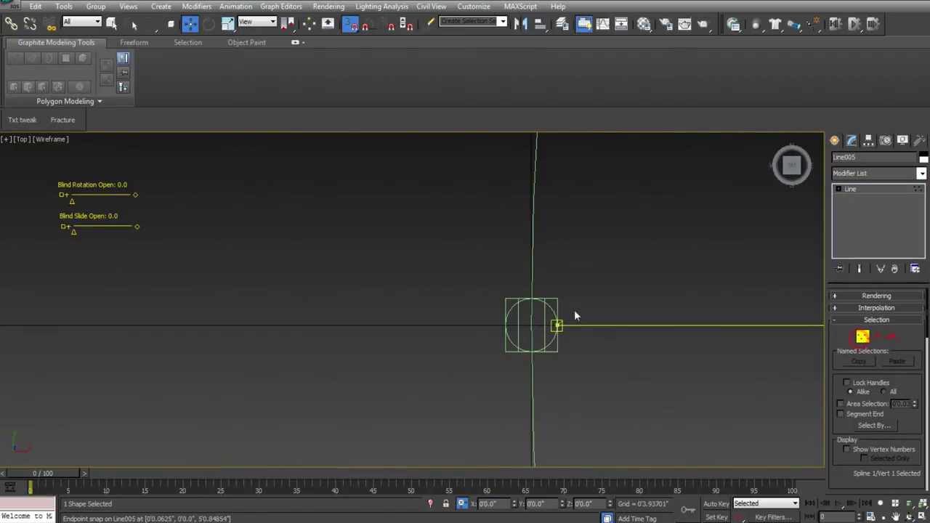
left_click(557, 325)
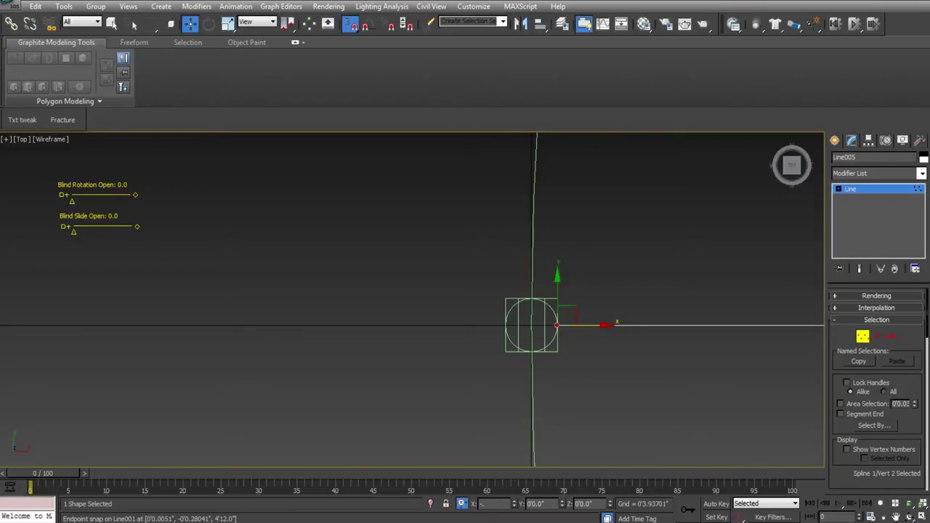
key("Return")
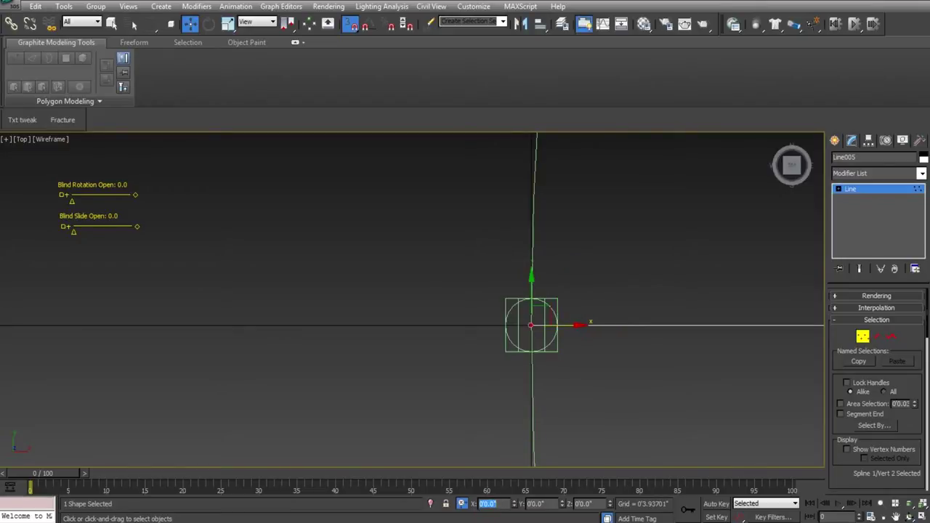
left_click(864, 339)
Inspect the adjusted line between the first two pins in a shaded, tilted view and select the first pin.
mouse_move(550, 325)
middle_mouse_down()
mouse_move(497, 324)
mouse_move(492, 298)
mouse_move(453, 289)
mouse_move(323, 278)
middle_mouse_up()
scroll(497, 324, "down", 6)
key("F3")
scroll(426, 289, "up", 2)
left_click(552, 218)
scroll(531, 275, "up", 2)
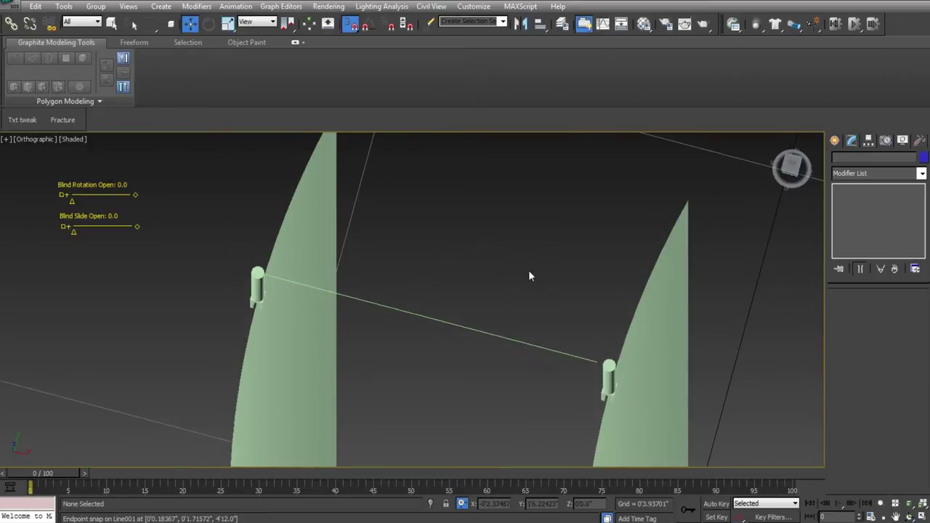
left_click(195, 271)
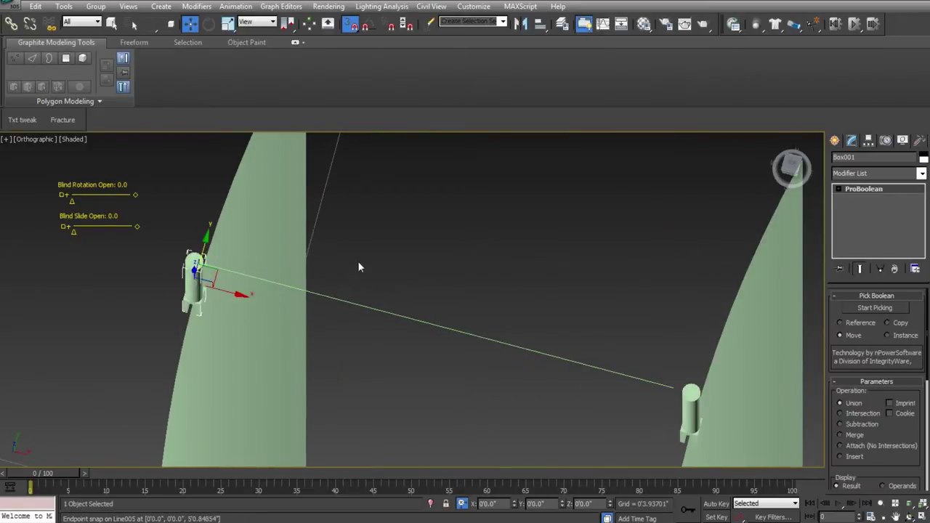
Review the parameters of the Blind Slide Open and Blind Rotation Open sliders.
left_click(80, 223)
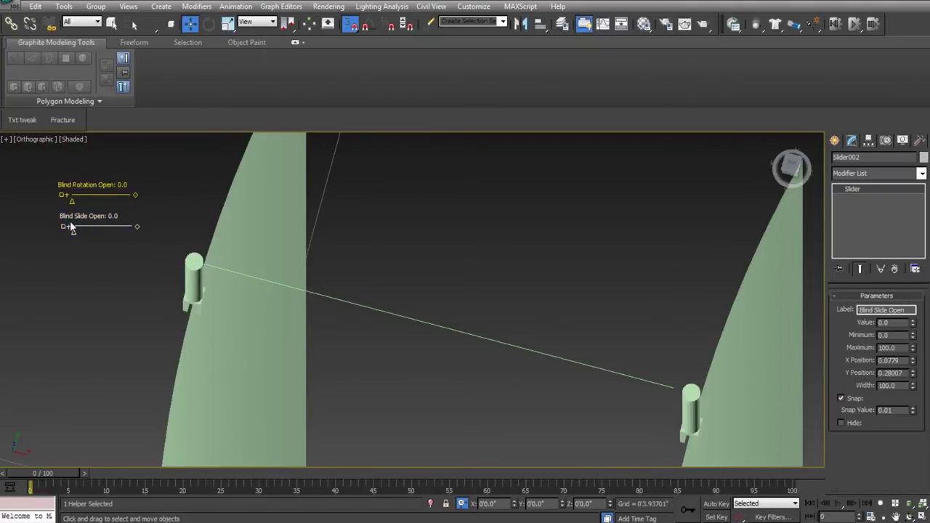
left_click(71, 190)
middle_click_drag(487, 283, 434, 274)
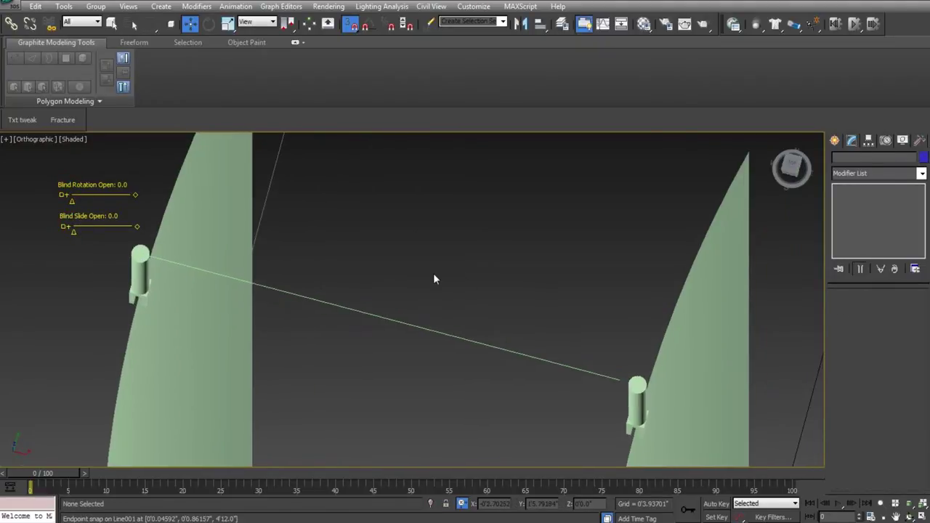
scroll(435, 275, "down", 3)
scroll(411, 307, "up", 2)
left_click(65, 195)
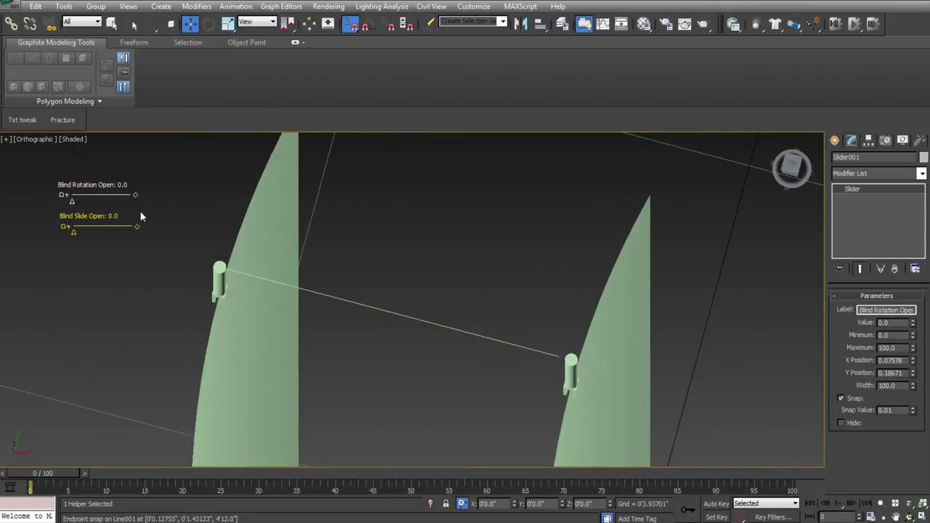
Examine the line's placement in relation to all four strips and pins.
scroll(301, 293, "down", 5)
middle_click_drag(452, 313, 369, 223)
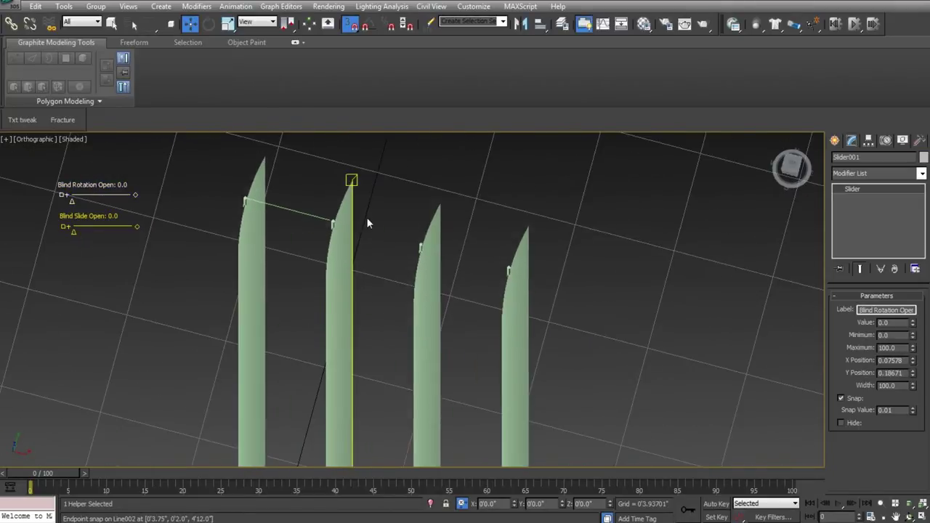
scroll(369, 225, "down", 2)
scroll(368, 249, "up", 3)
left_click(347, 260)
right_click(297, 231)
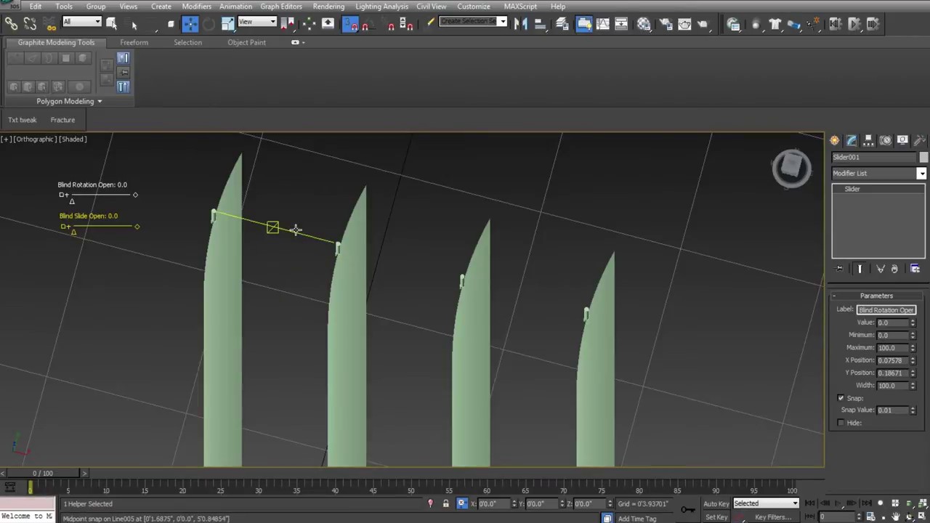
scroll(346, 256, "down", 3)
Turn the top view around by 180 degrees and bring the pins and connecting line back into view.
left_click(790, 166)
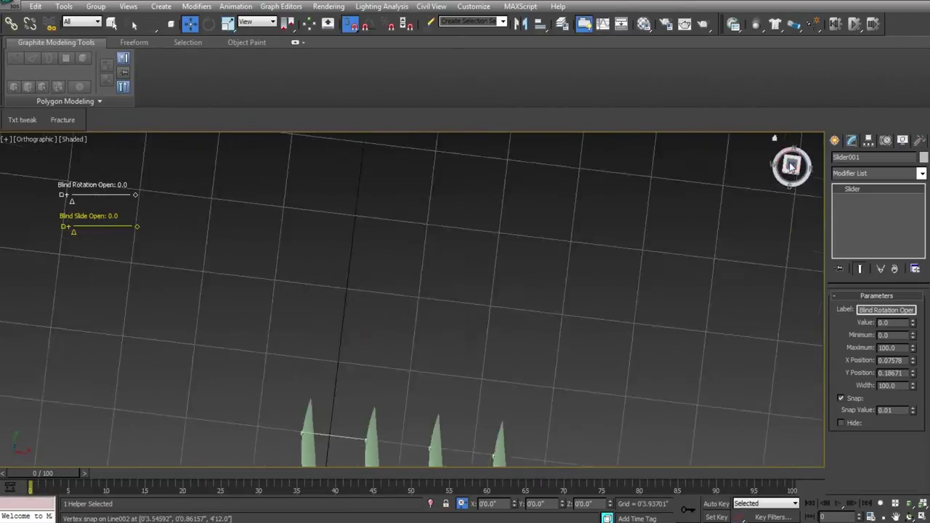
left_click(814, 138)
left_click(815, 140)
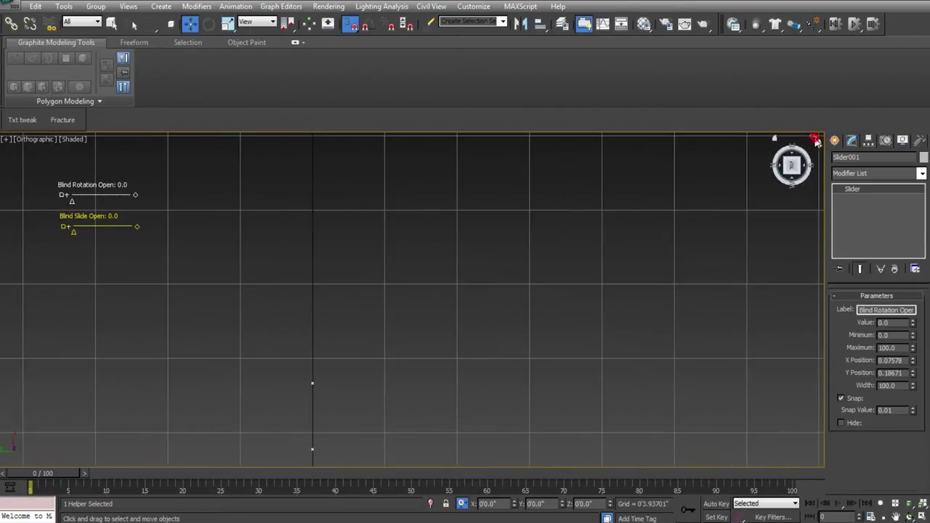
middle_click_drag(506, 244, 501, 284)
scroll(478, 263, "down", 15)
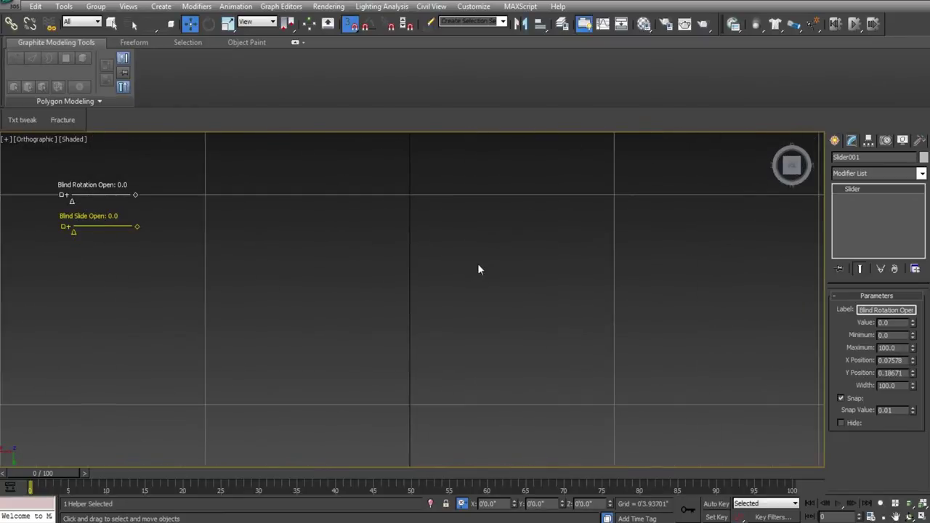
key("shift+z")
key("shift+z")
key("shift+z")
key("shift+z")
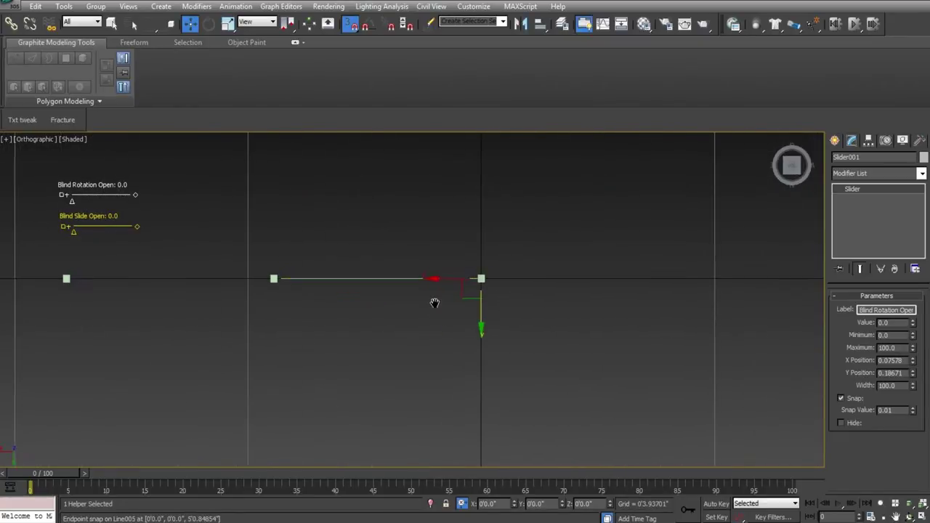
Inspect the connecting line from a tilted angle and select the first pin.
scroll(430, 300, "down", 5)
middle_click_drag(410, 225, 437, 471)
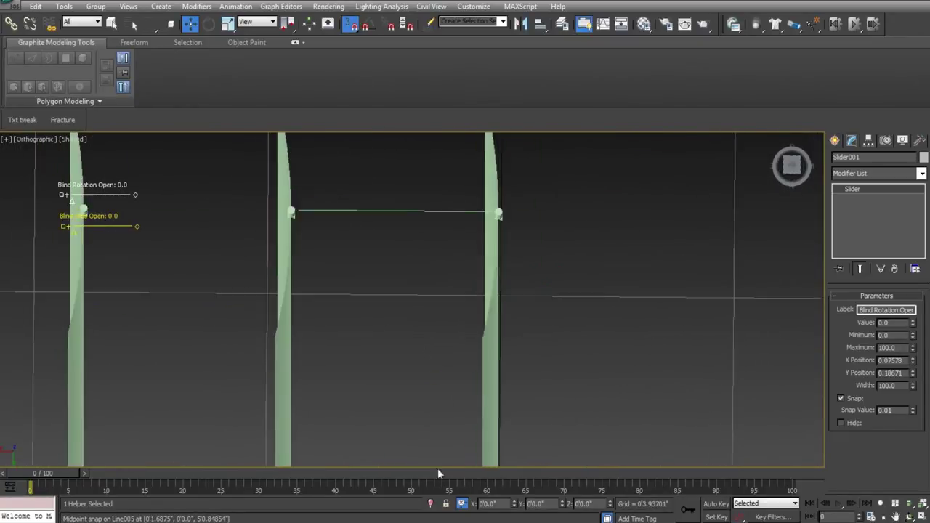
middle_click_drag(413, 272, 407, 415)
scroll(387, 338, "up", 3)
middle_click_drag(387, 338, 443, 253)
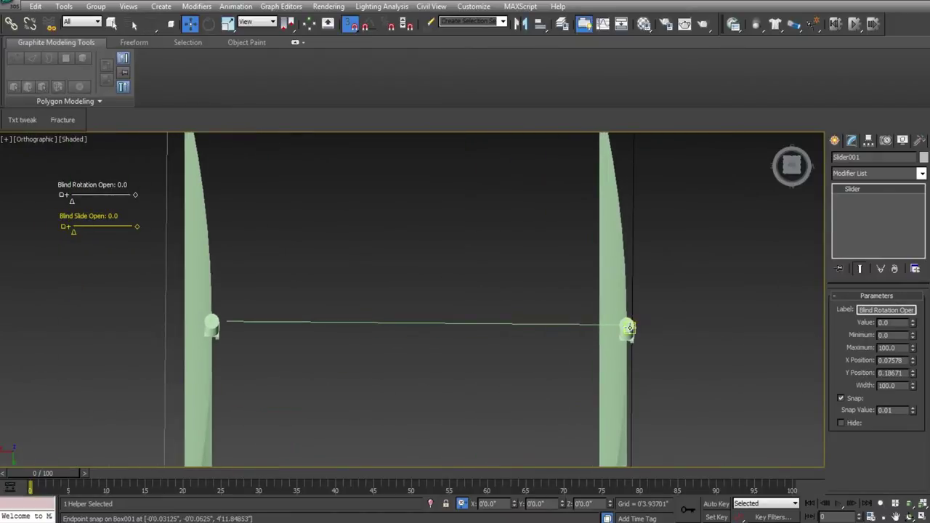
left_click(628, 327)
middle_click_drag(628, 327, 424, 276, "alt")
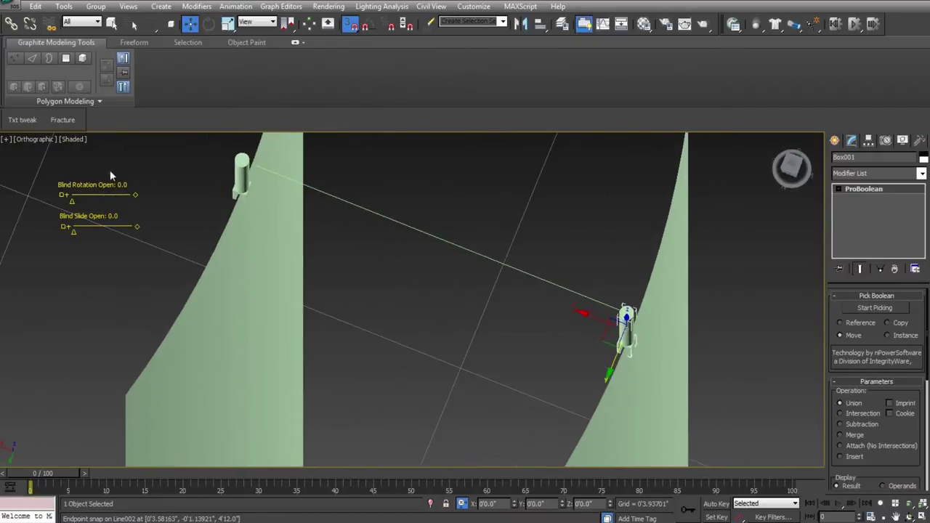
Select the Blind Rotation Open slider and show where slider helpers are created, in the Manipulators category.
left_click(52, 195)
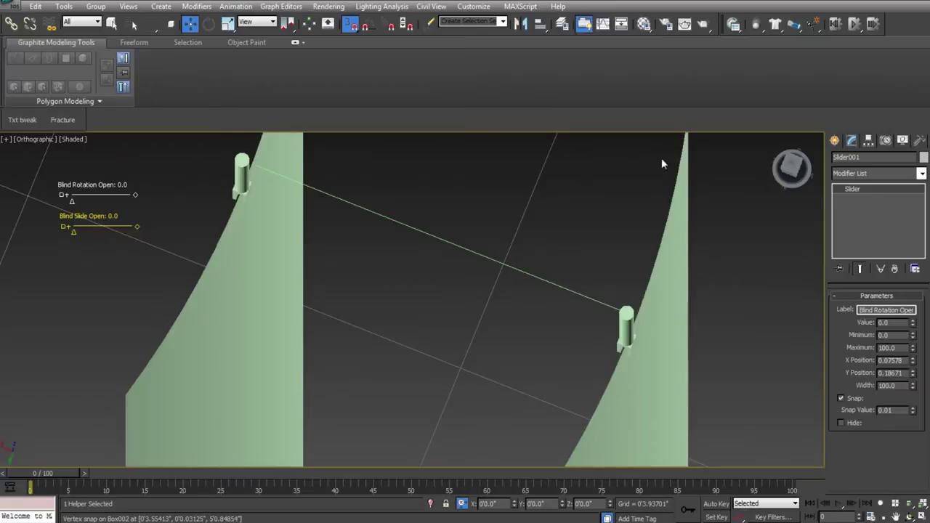
left_click(836, 141)
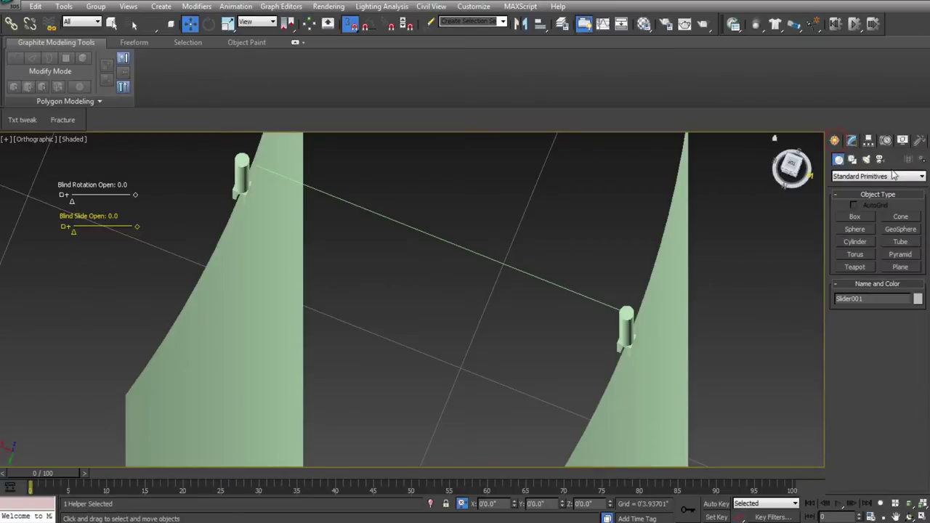
left_click(894, 160)
left_click(878, 176)
left_click(860, 212)
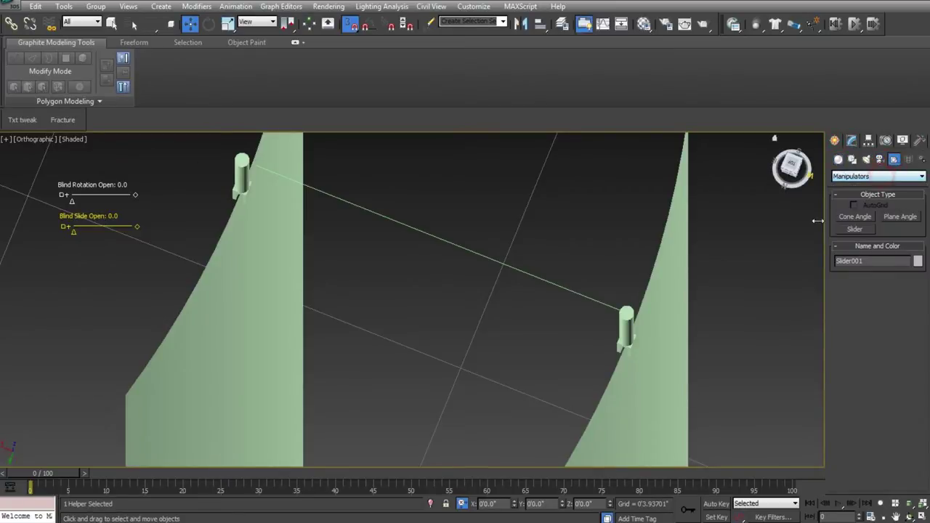
Open the Parameter Wire Dialog for the selected slider and expand Slider001 down to its Object (Slider) parameters.
left_click(237, 6)
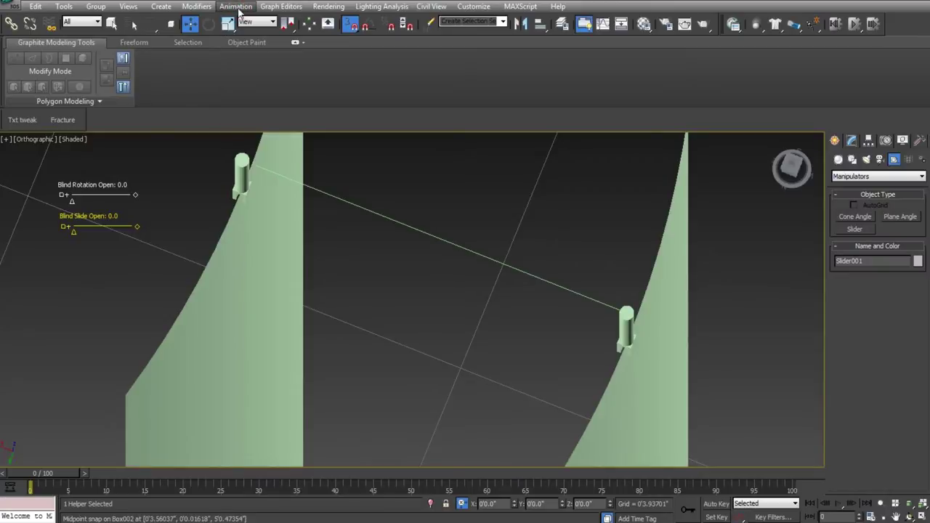
left_click(254, 8)
left_click(301, 203)
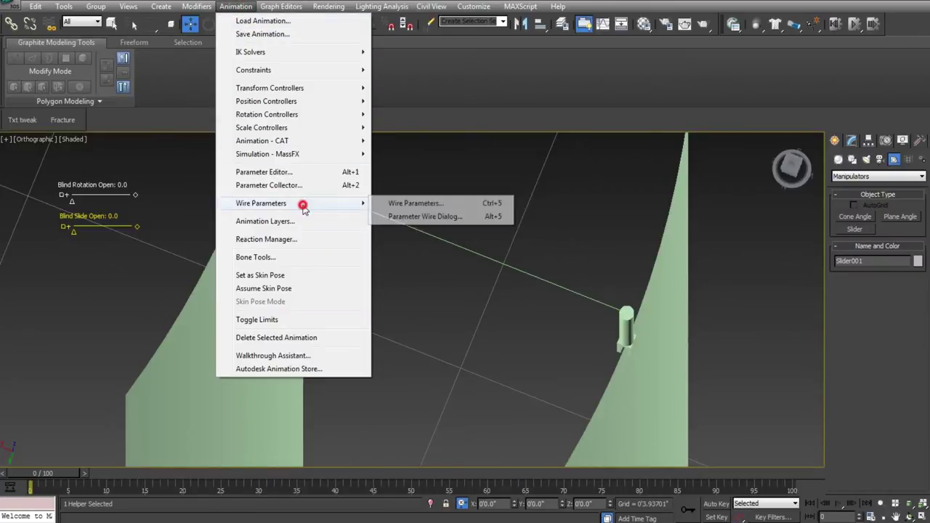
left_click(418, 217)
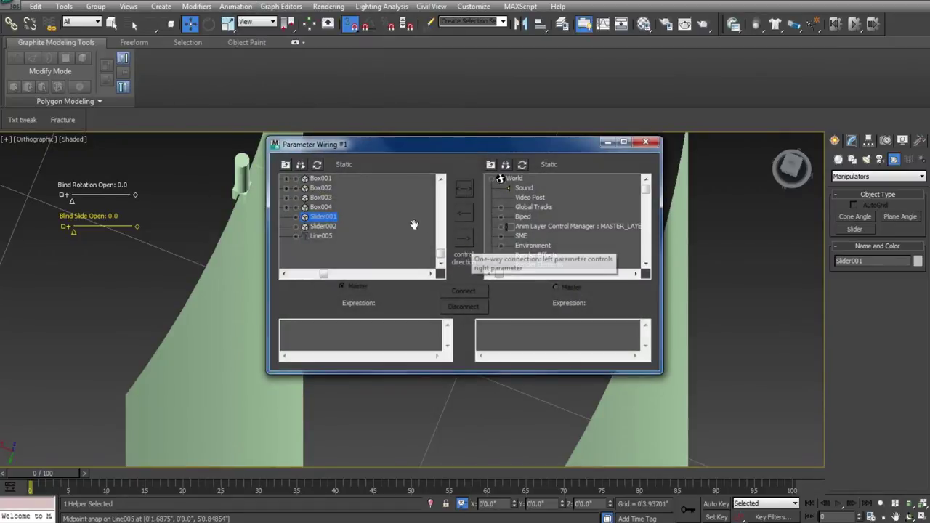
left_click(301, 218)
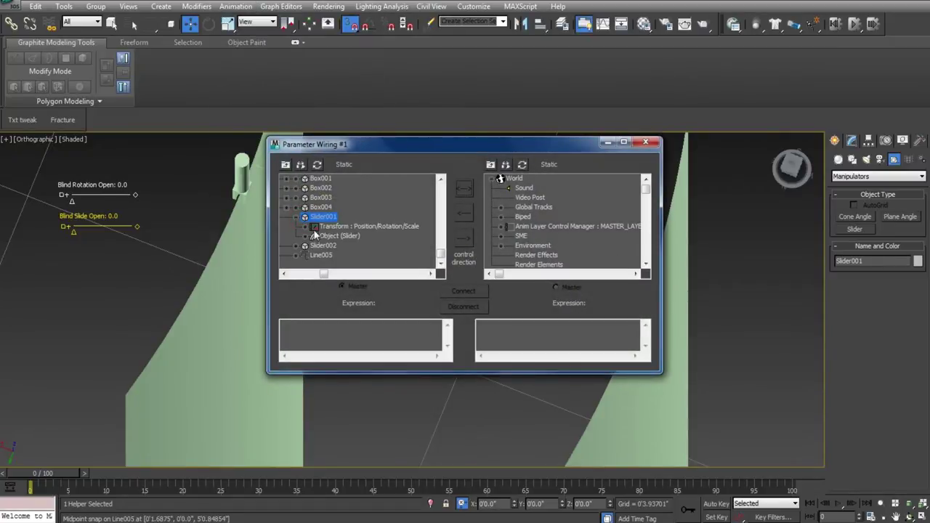
left_click(313, 236)
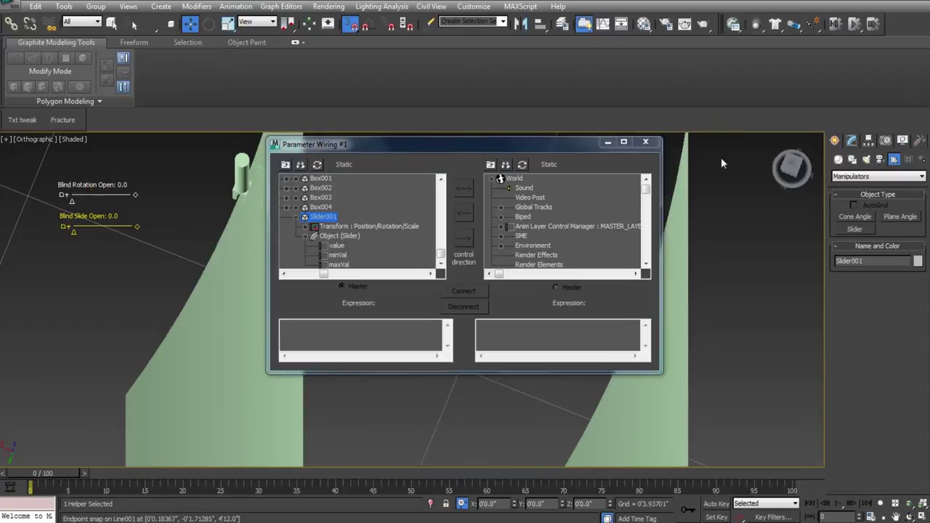
Rename the rotation slider object Blind Rotation Open and the slide slider object Blind Slide Open, and reselect the rotation slider.
left_click(852, 140)
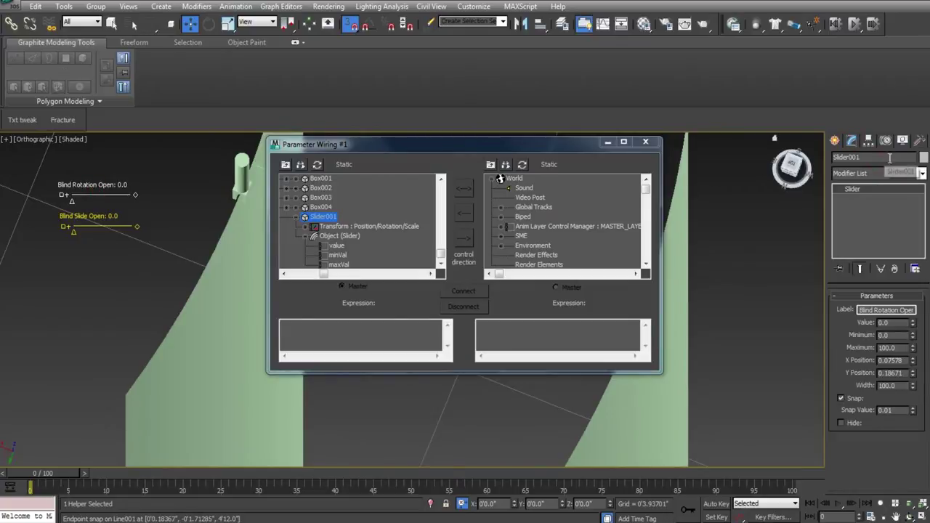
left_click(890, 157)
type("Blind Rotation Open")
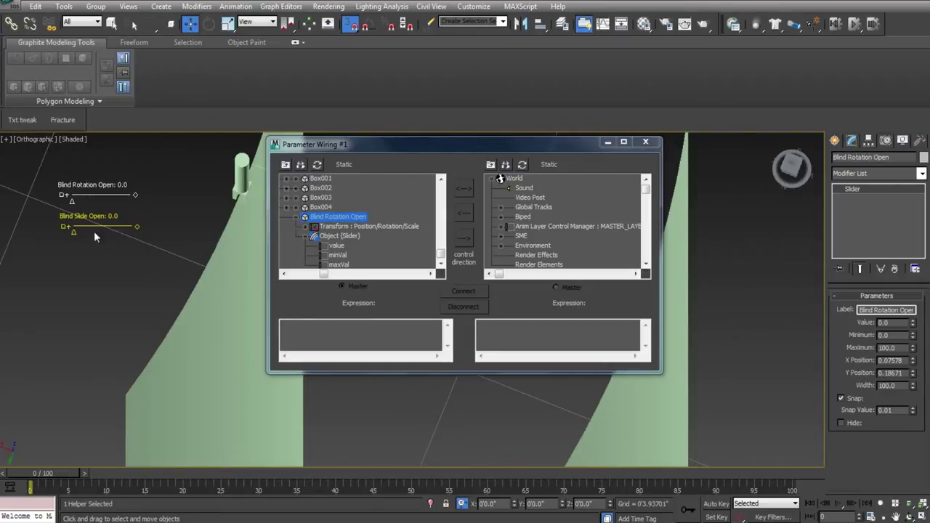
left_click(58, 216)
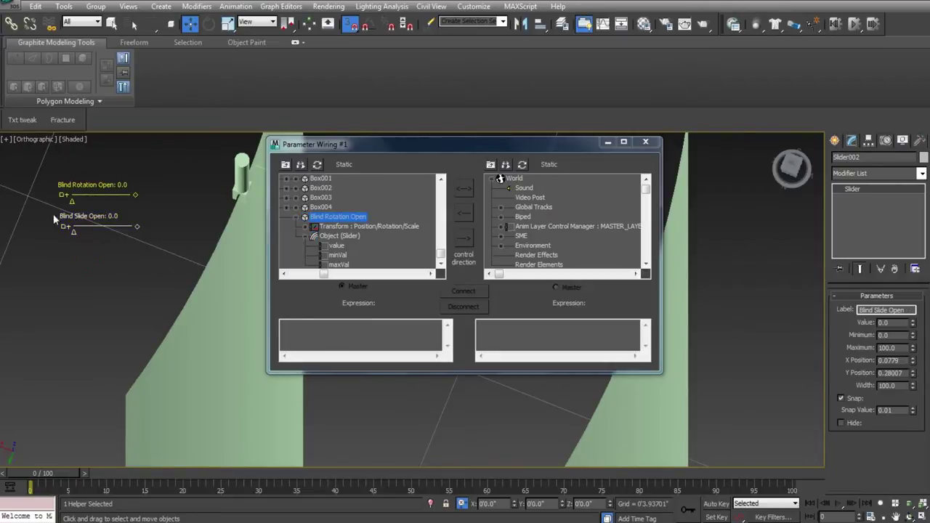
left_click(874, 156)
left_click(81, 204)
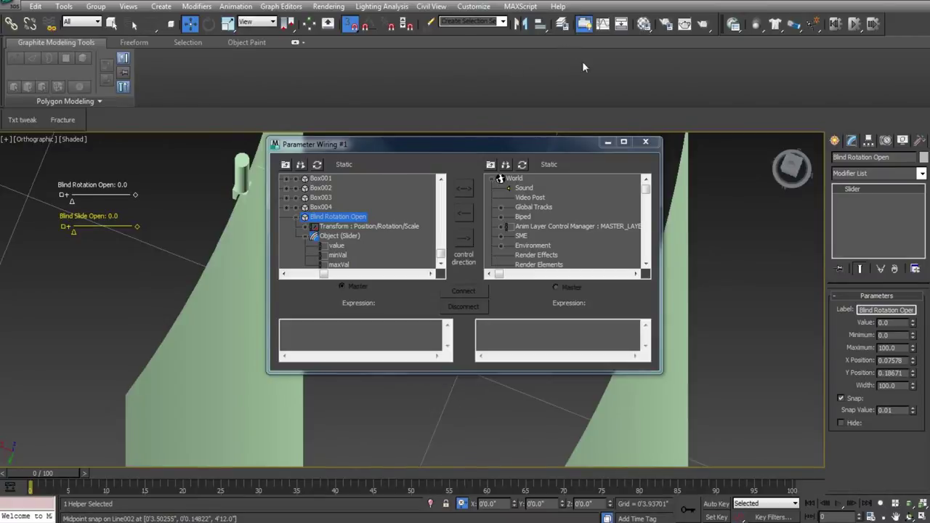
left_click(520, 5)
left_click(474, 6)
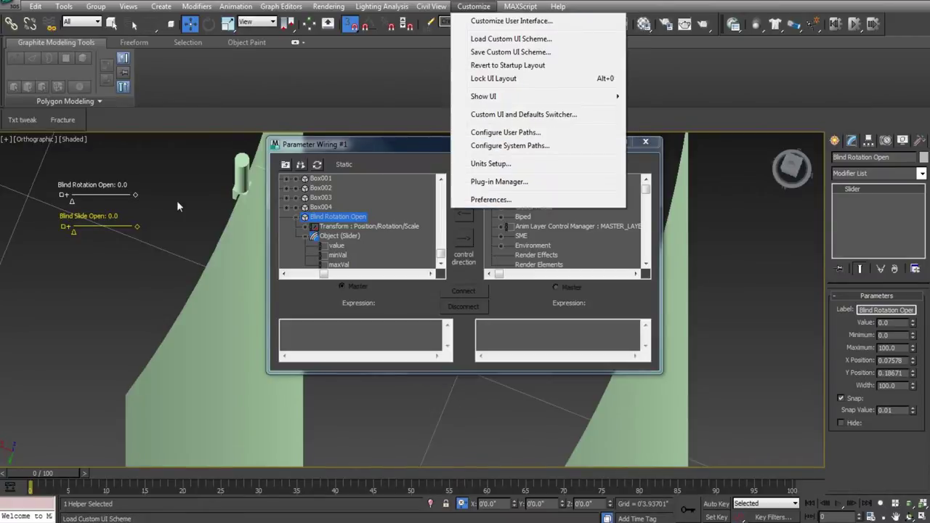
left_click(177, 201)
left_click(155, 171)
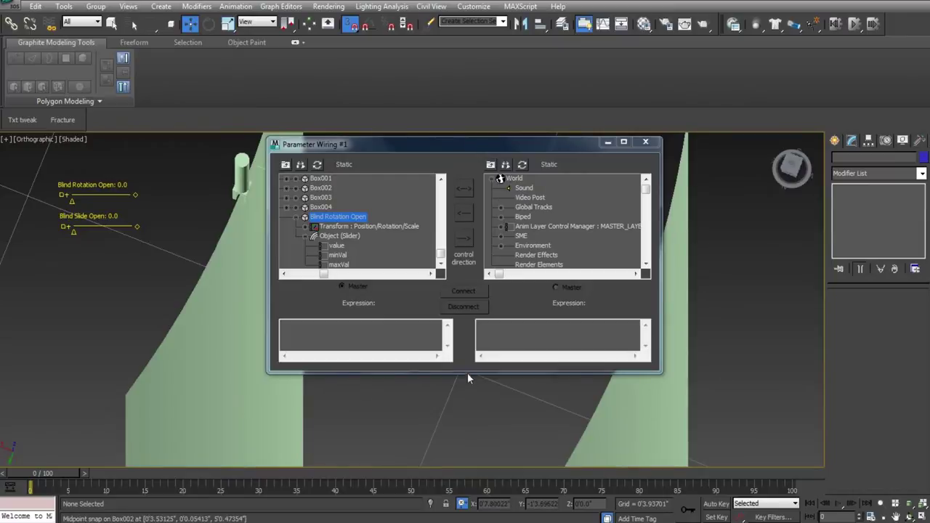
Make the Parameter Wiring window taller and select the value parameter of the Blind Rotation Open slider.
left_click_drag(468, 373, 469, 444)
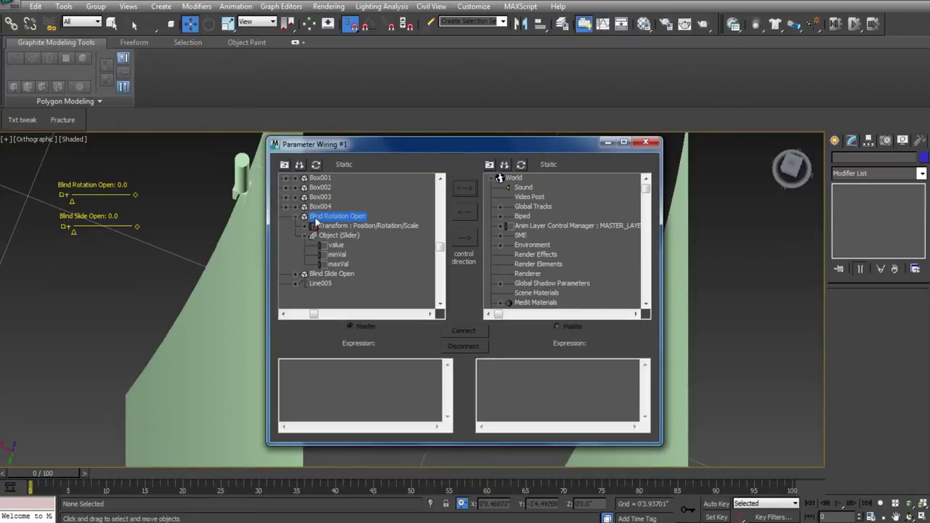
left_click_drag(129, 161, 47, 194)
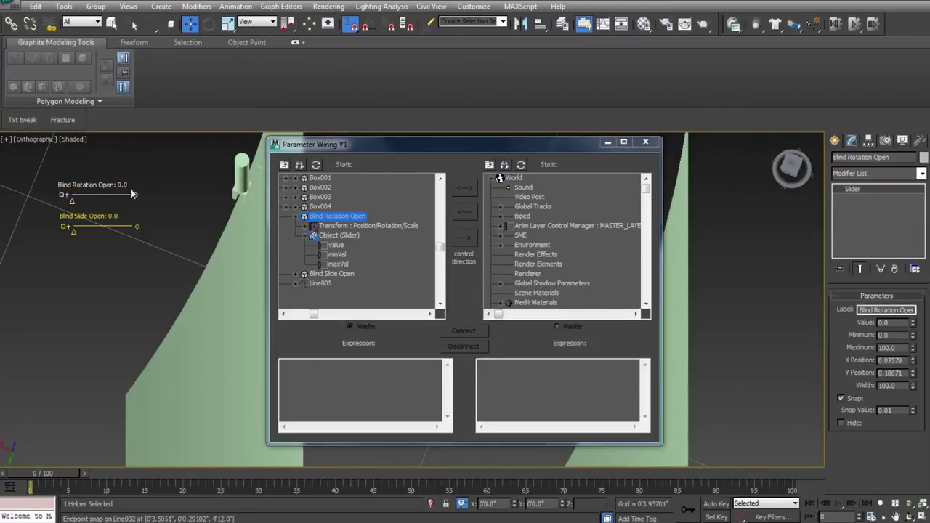
left_click(336, 246)
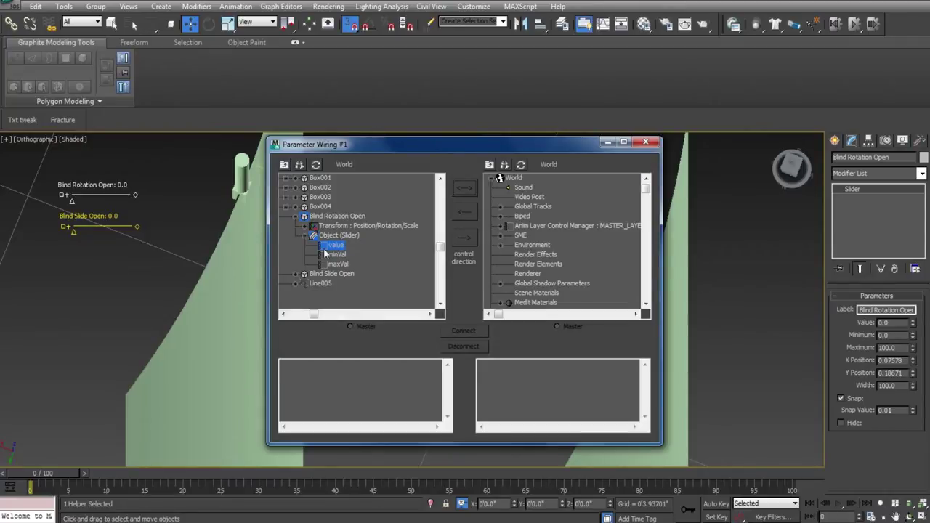
Expand the Objects branch in the second parameter tree to list the scene objects for wiring.
scroll(644, 209, "down", 5)
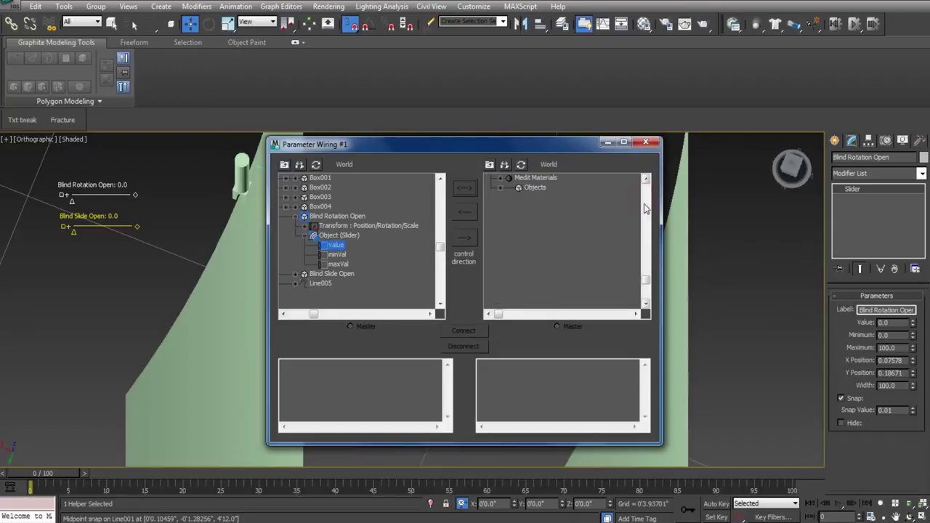
left_click(500, 188)
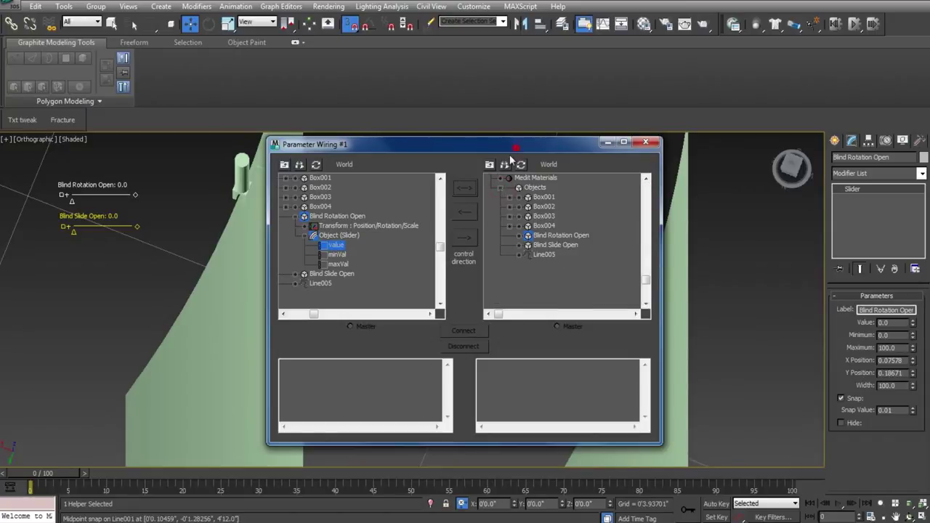
Wire the Blind Rotation Open slider's value one way to Box001's Z Rotation, connect it and minimize the Parameter Wiring dialog.
left_click_drag(511, 149, 451, 128)
left_click(623, 325)
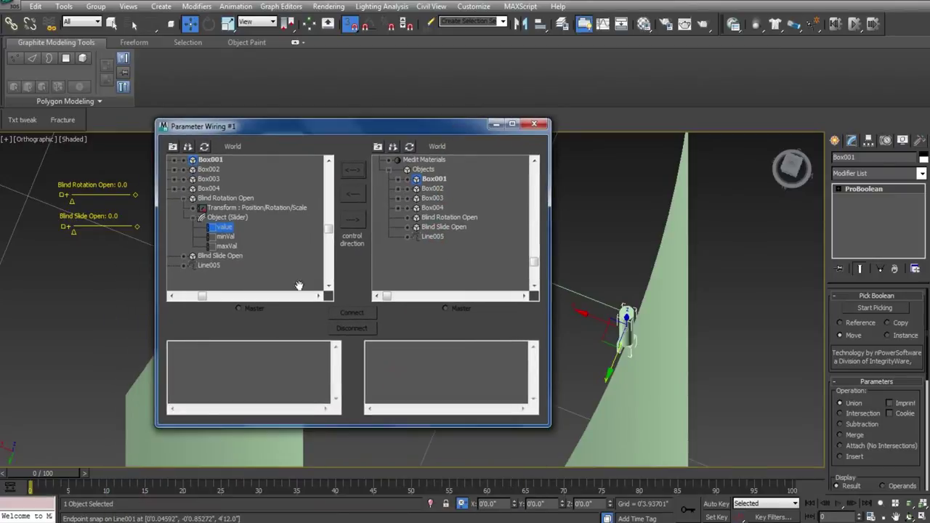
left_click(399, 179)
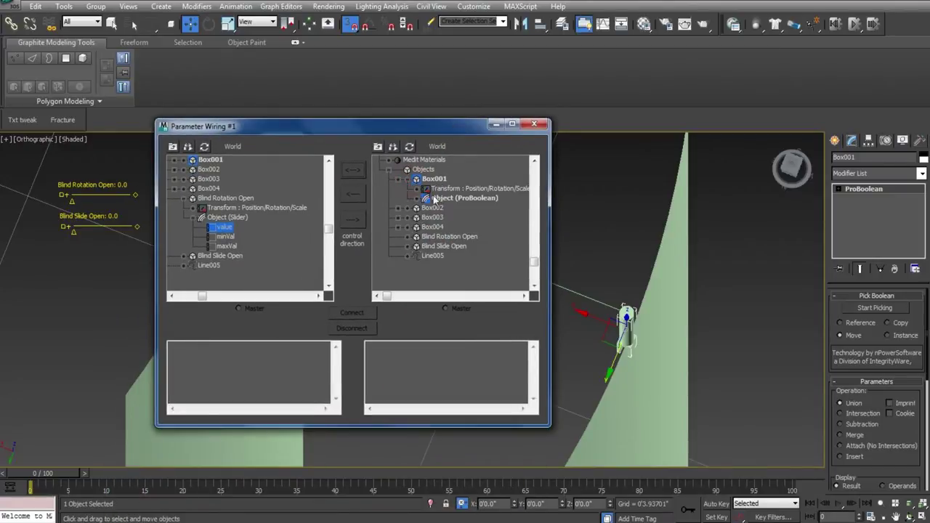
left_click(419, 189)
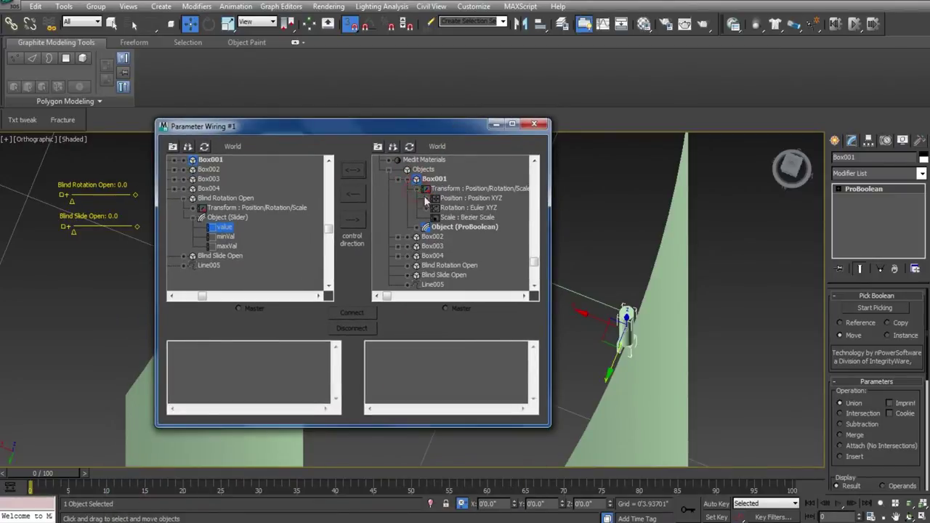
left_click(434, 208)
left_click(451, 237)
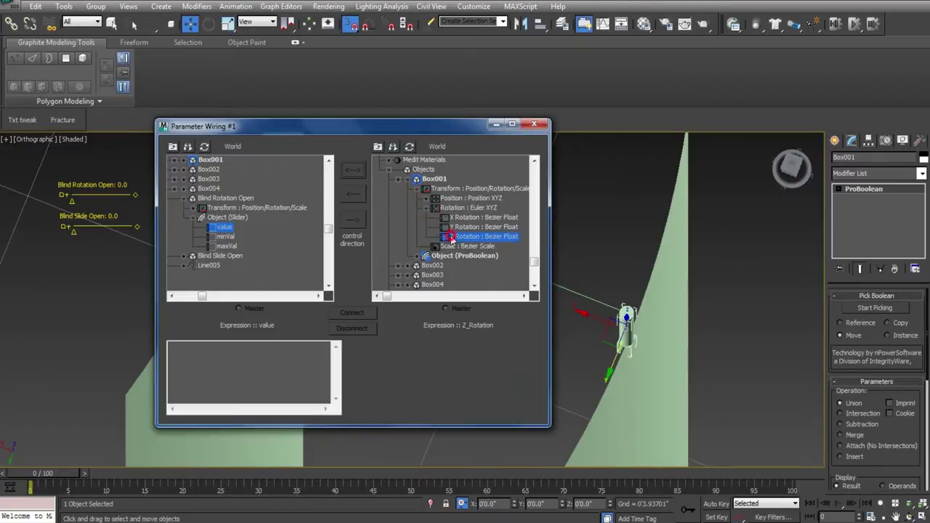
left_click(353, 220)
left_click(352, 313)
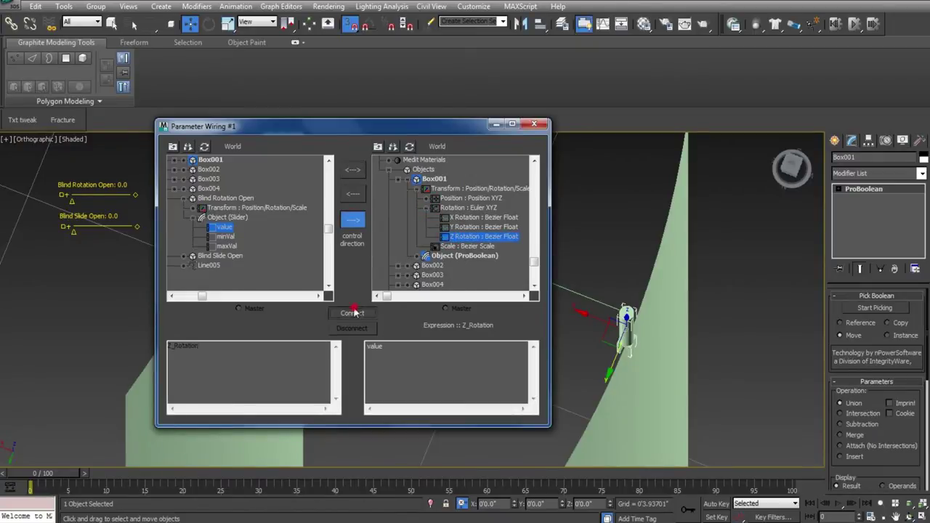
left_click(494, 126)
Deselect the box, turn on Select and Manipulate, and select the Blind Rotation Open slider.
left_click(567, 194)
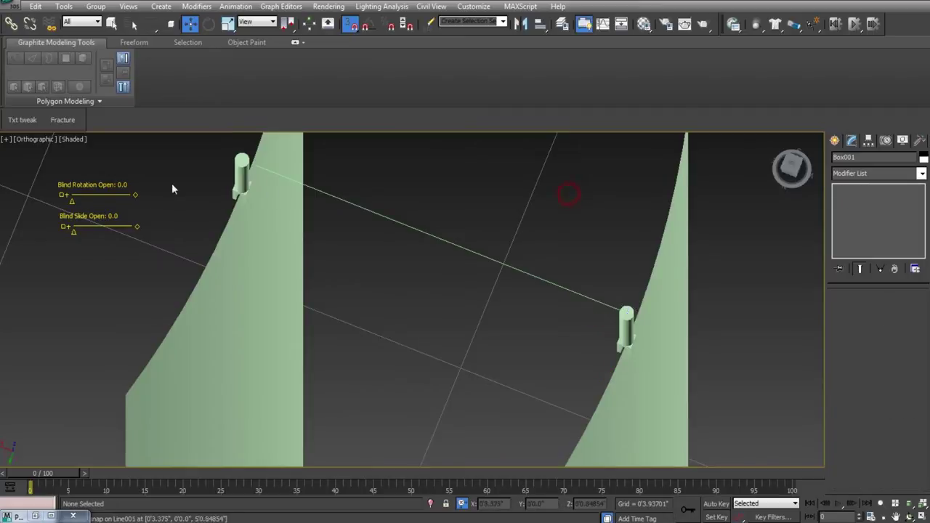
left_click(310, 25)
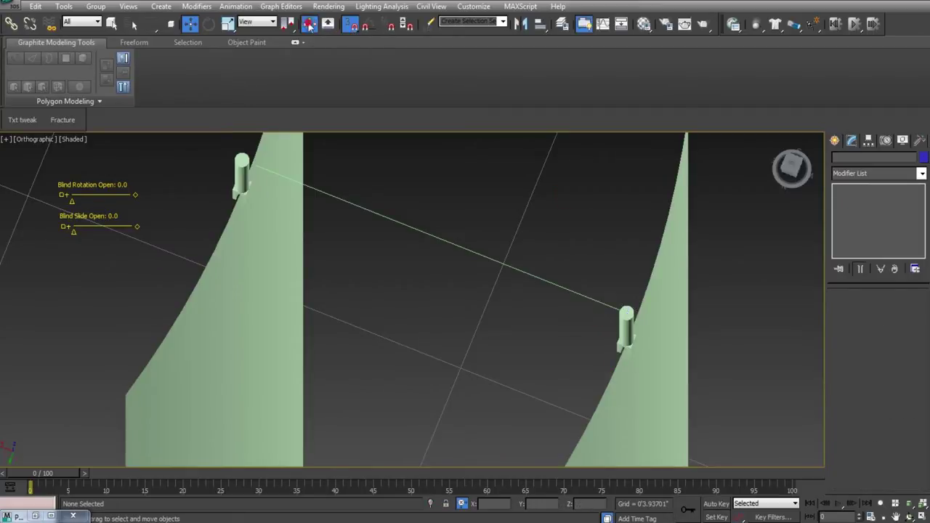
mouse_move(73, 201)
left_mouse_down()
mouse_move(101, 204)
mouse_move(69, 202)
left_mouse_up()
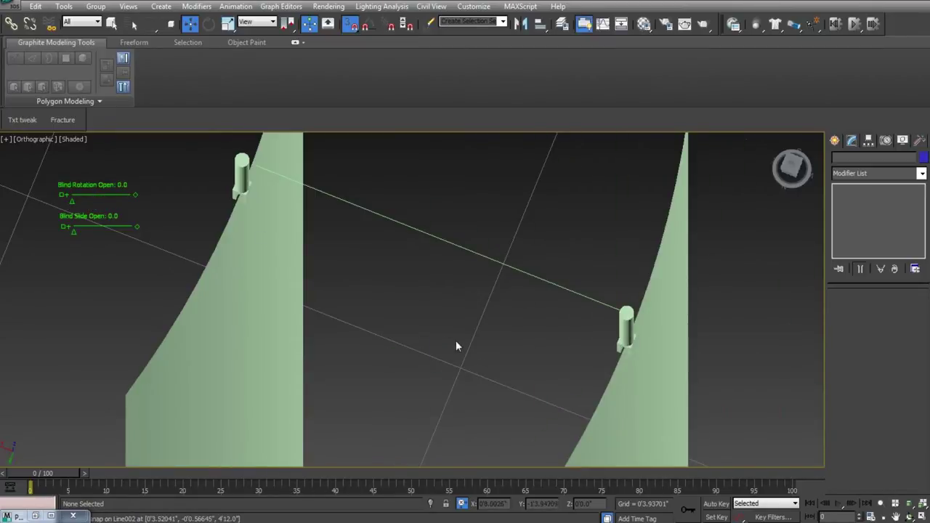
scroll(419, 282, "down", 5)
scroll(412, 270, "up", 3)
middle_click_drag(411, 269, 580, 341)
middle_click_drag(649, 360, 609, 356)
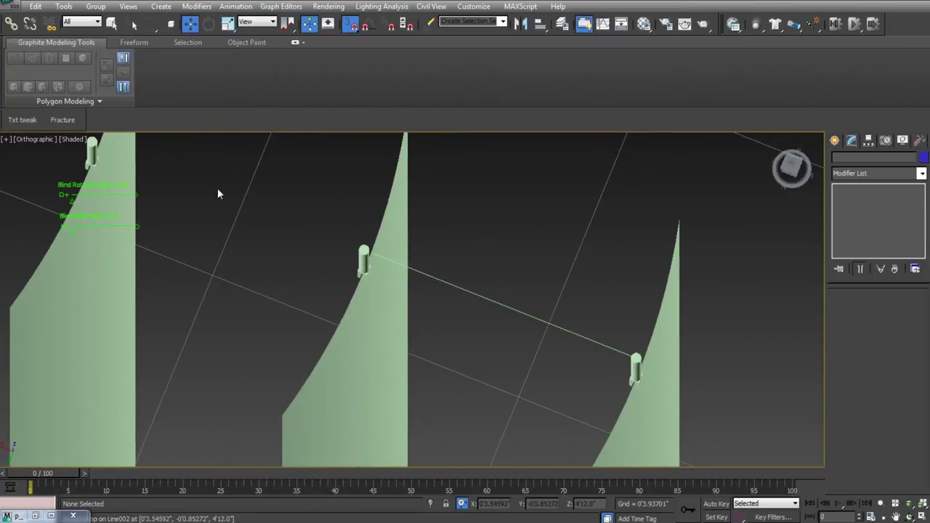
middle_click_drag(240, 214, 144, 234)
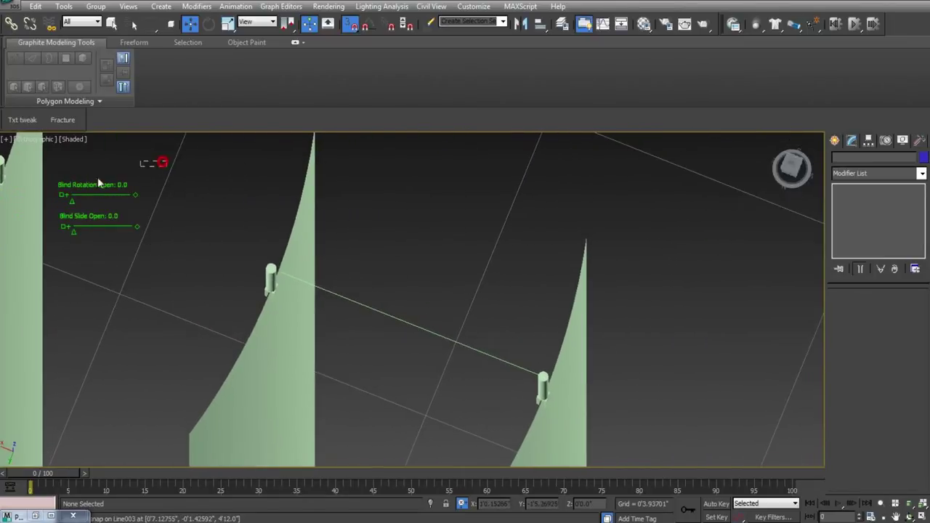
left_click_drag(98, 180, 55, 201)
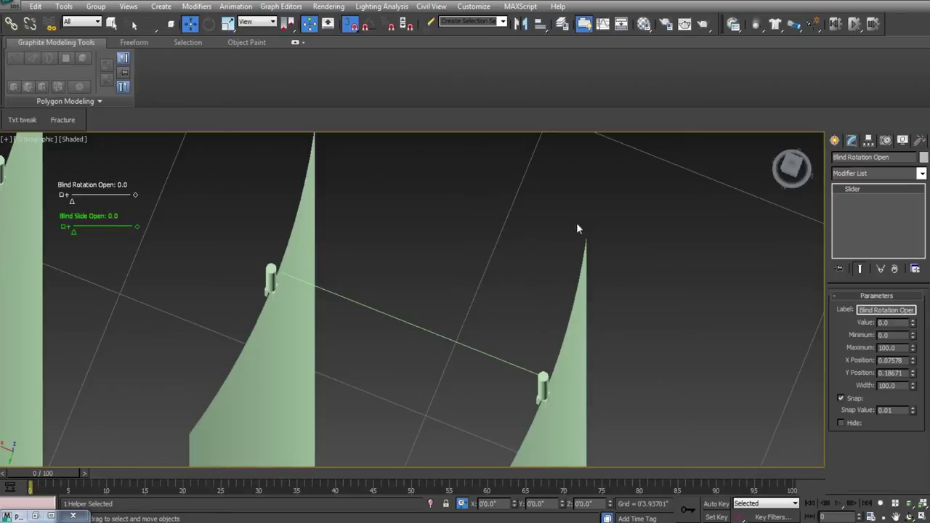
Set the Blind Rotation Open slider's minimum to -1.5 and maximum to 1.5.
middle_click_drag(436, 274, 473, 289)
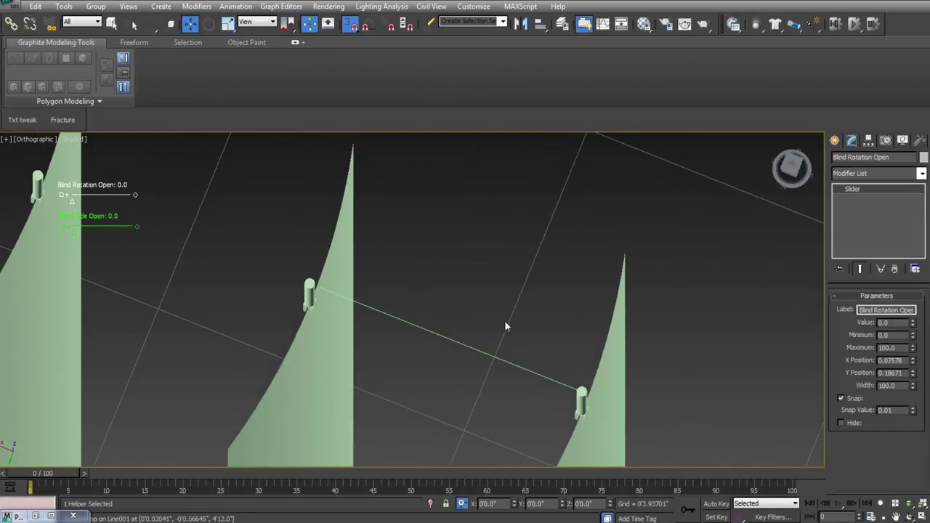
middle_click_drag(505, 324, 555, 327)
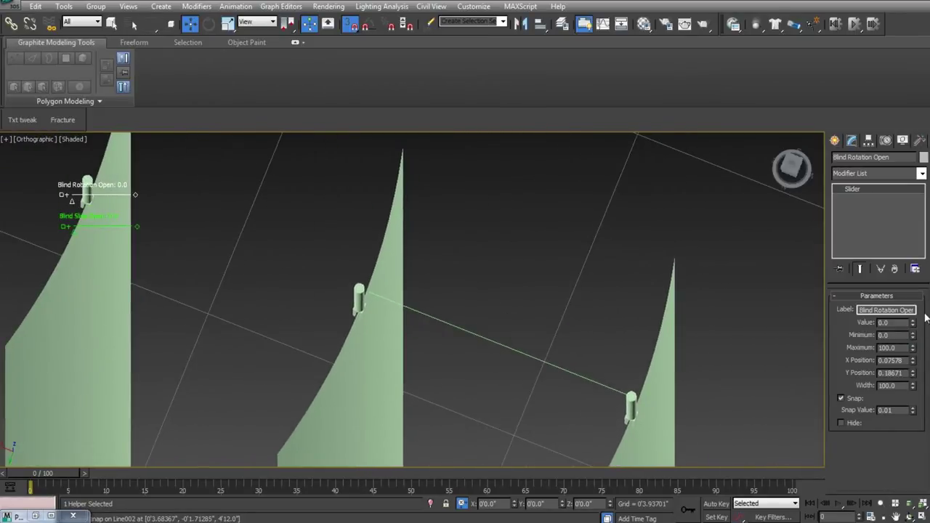
middle_click_drag(386, 317, 361, 310)
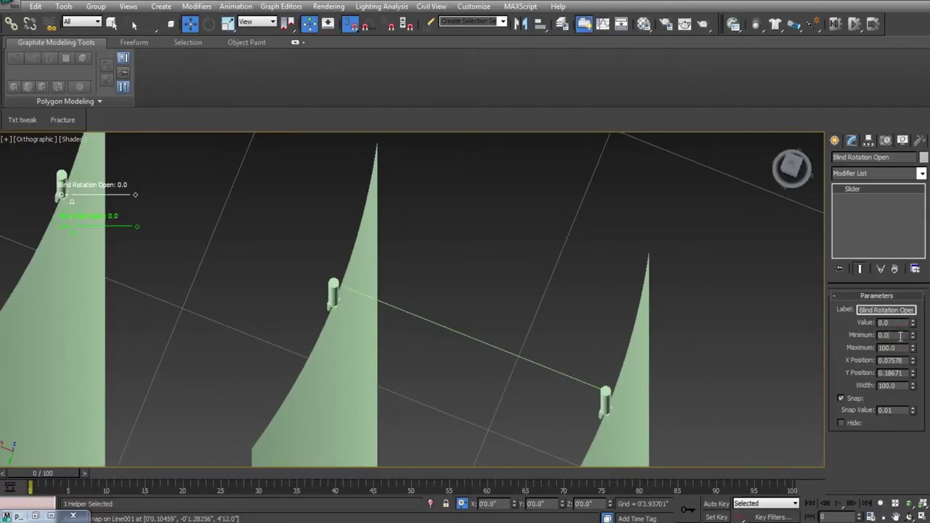
double_click(901, 335)
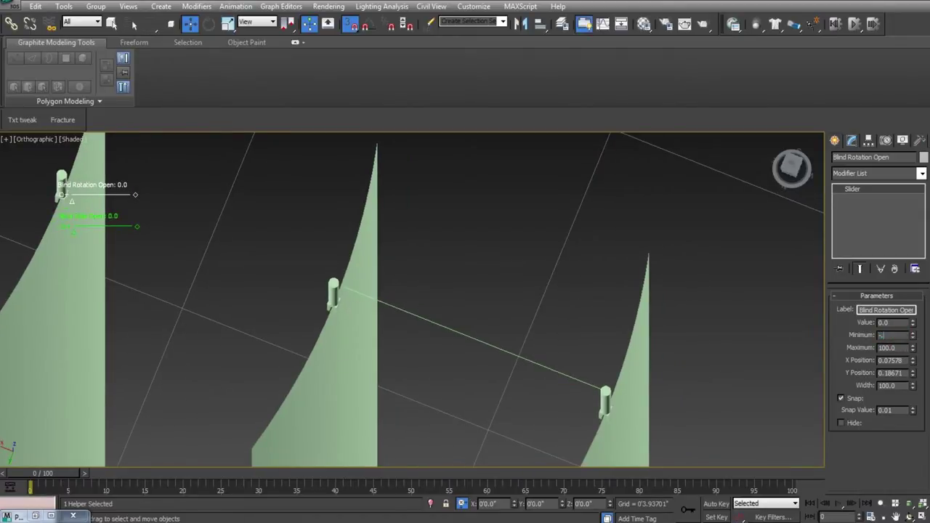
key("Tab")
double_click(893, 335)
type("-1.5")
key("Return")
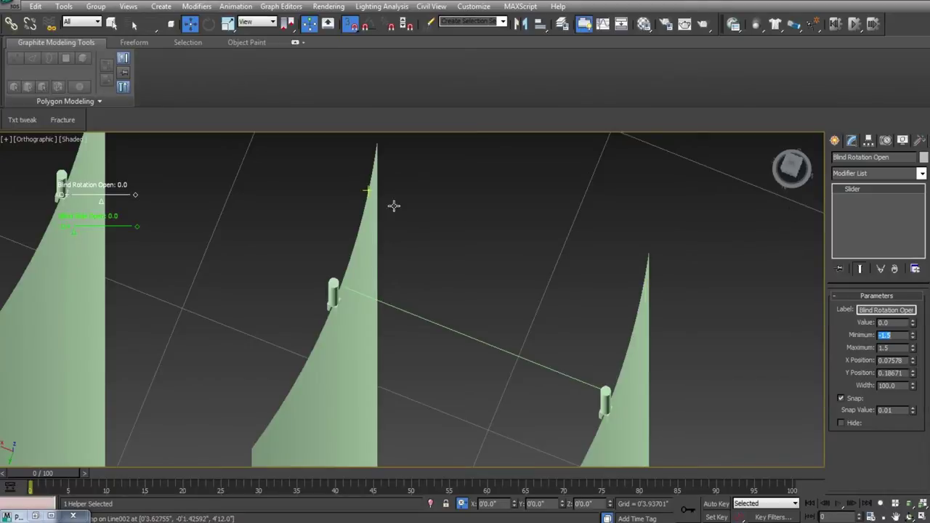
Set the Blind Rotation Open slider's snap value to 0.0001.
double_click(897, 411)
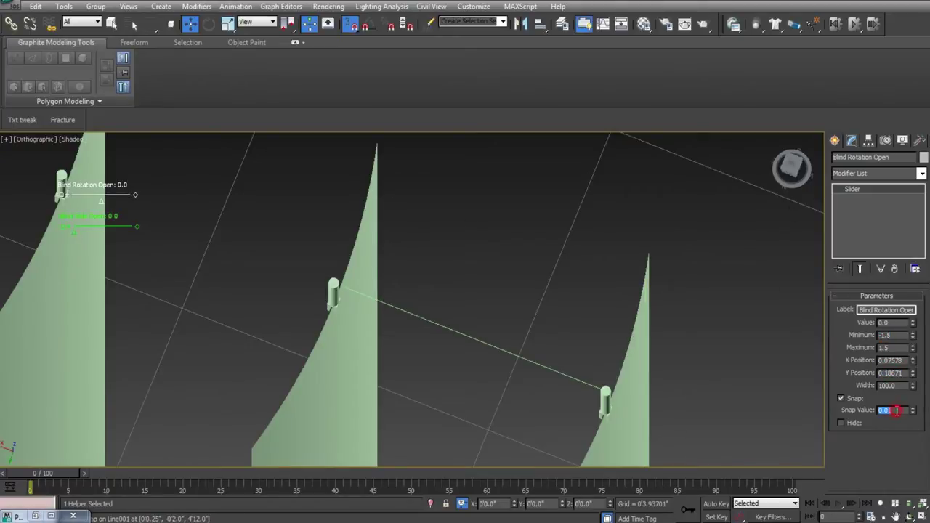
type("00")
key("Return")
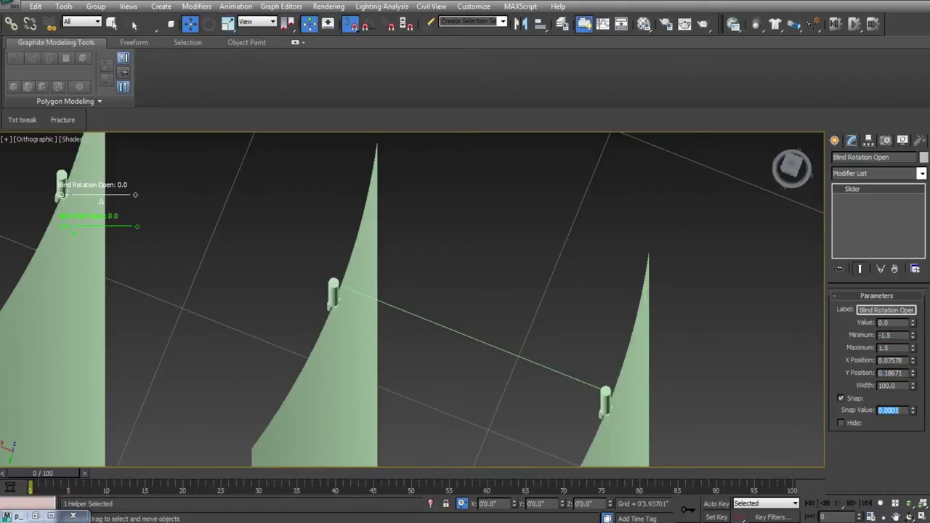
Test the blind's rotation by moving the Blind Rotation Open slider to -1.5.
middle_click_drag(285, 233, 400, 246)
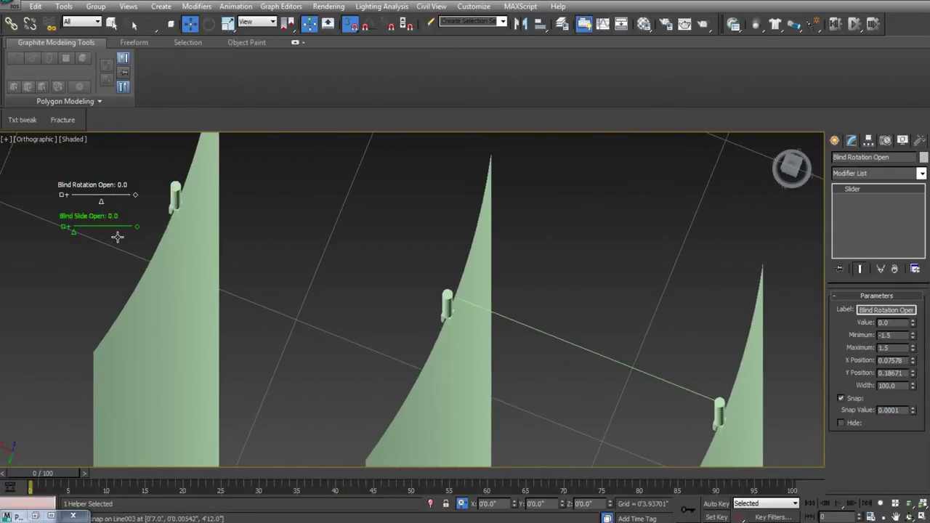
left_click_drag(107, 175, 46, 196)
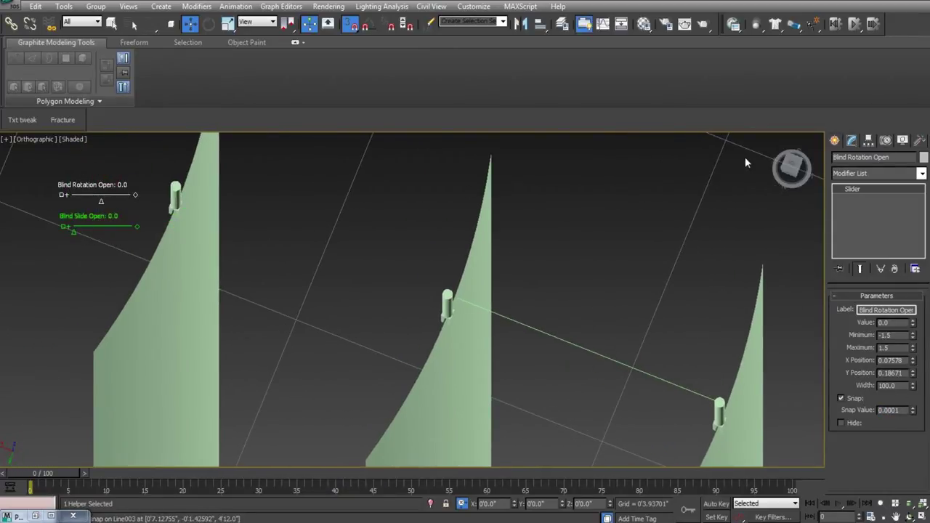
left_click(870, 140)
left_click(854, 141)
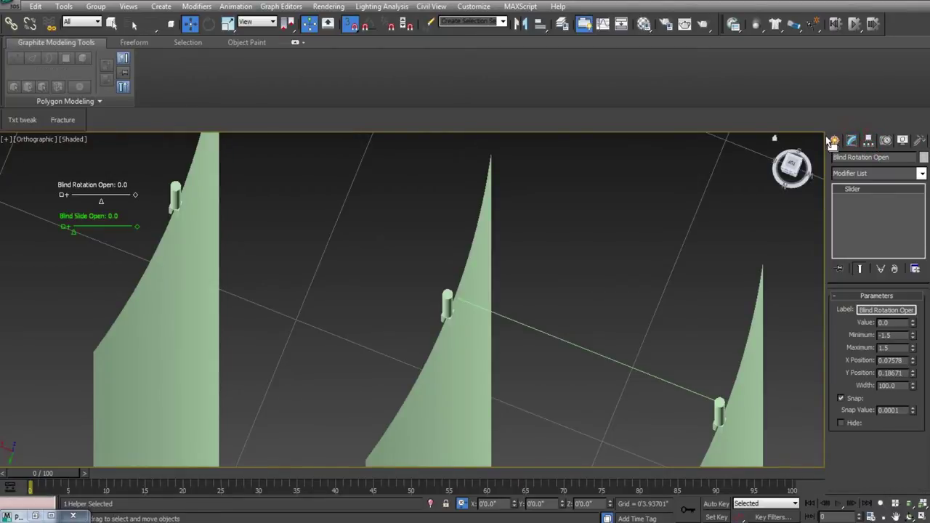
left_click(834, 139)
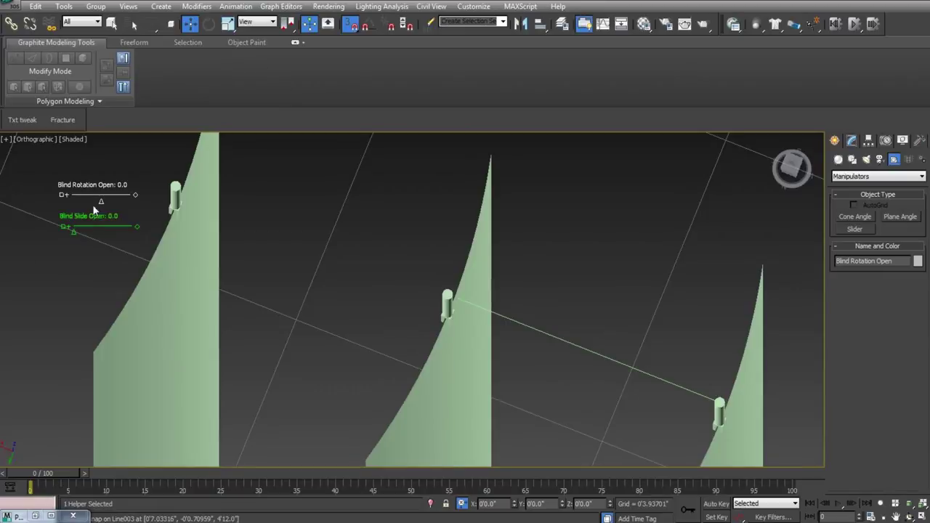
left_click_drag(106, 203, 65, 204)
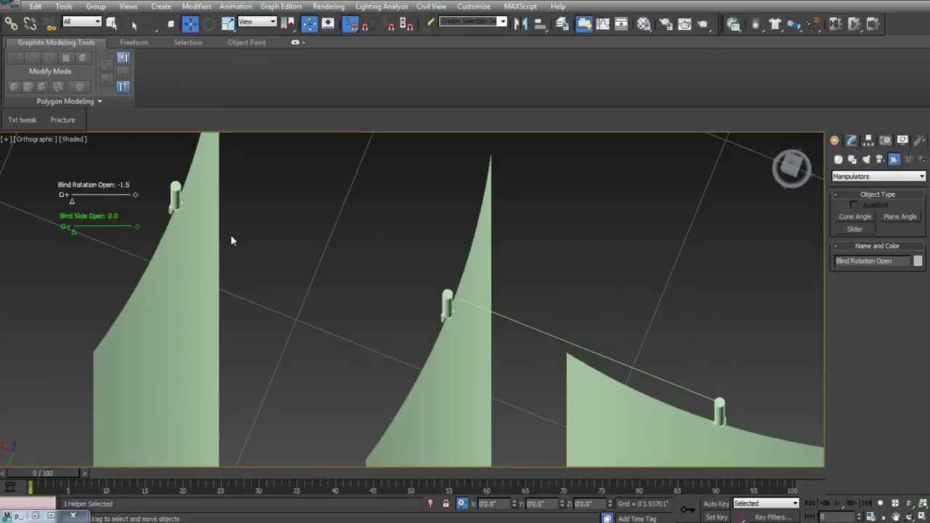
Switch to the top view, move the Blind Rotation Open slider to 1.5 and show edged faces to check the blind's rotation.
key("t")
scroll(596, 317, "down", 10)
middle_click_drag(538, 318, 401, 305)
scroll(401, 305, "up", 6)
middle_click_drag(260, 297, 446, 306)
scroll(484, 320, "up", 4)
scroll(484, 320, "down", 2)
scroll(424, 297, "up", 4)
middle_click_drag(298, 288, 542, 327)
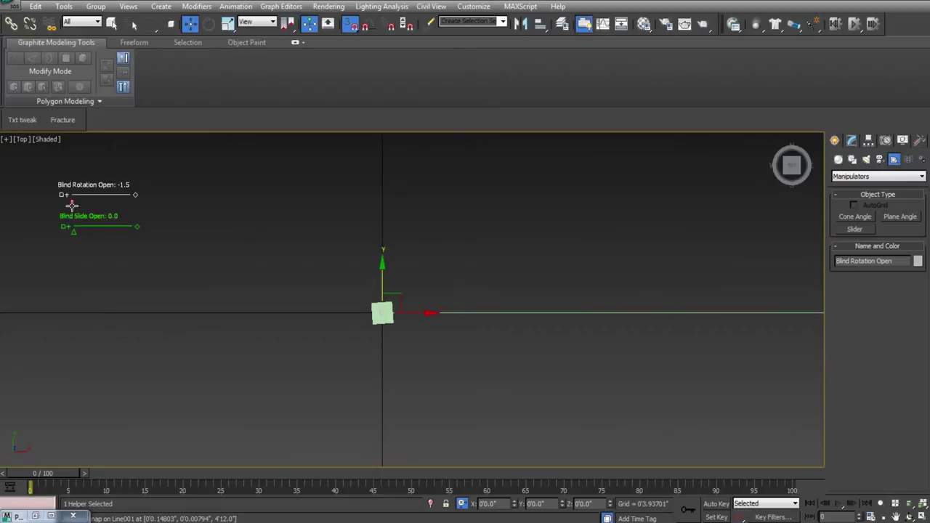
mouse_move(72, 201)
left_mouse_down()
mouse_move(126, 202)
mouse_move(81, 209)
mouse_move(152, 218)
mouse_move(62, 213)
mouse_move(105, 216)
mouse_move(85, 210)
mouse_move(131, 212)
mouse_move(133, 203)
mouse_move(139, 214)
left_mouse_up()
key("F4")
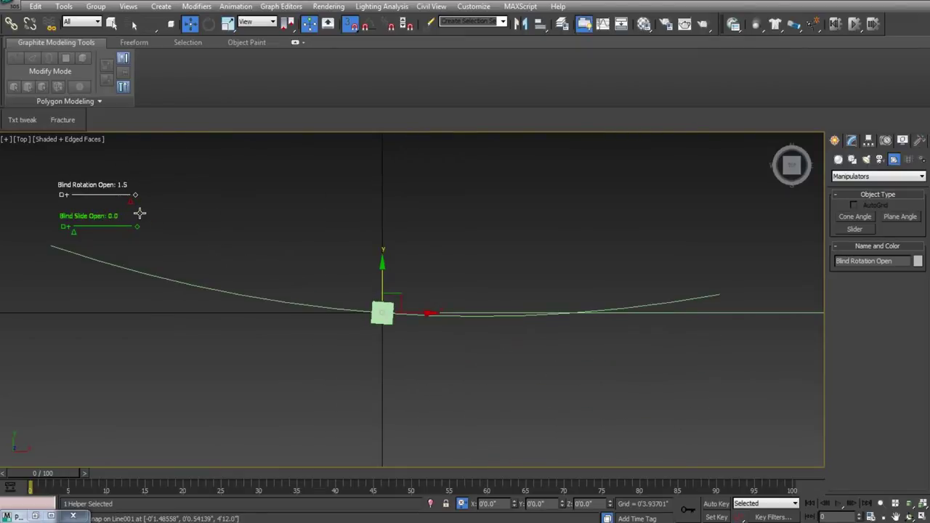
middle_click_drag(440, 255, 276, 282)
scroll(302, 258, "down", 4)
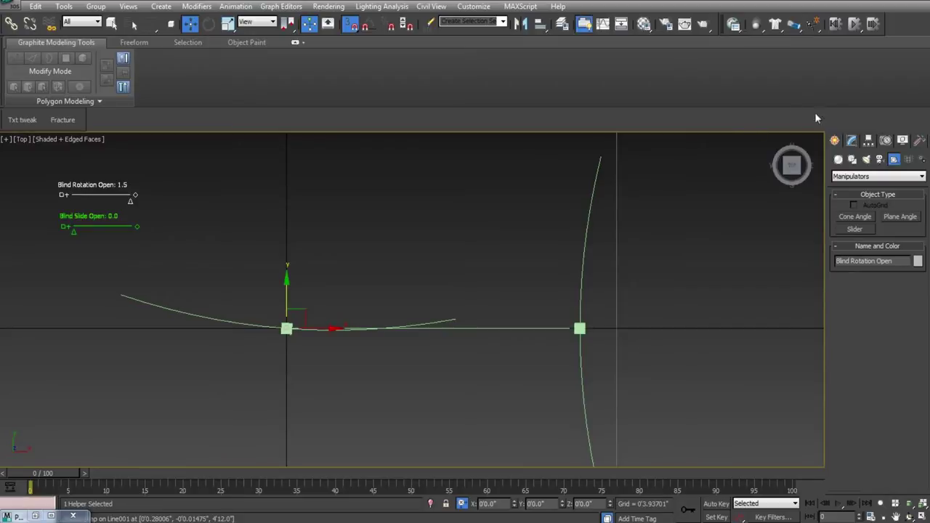
Reset the Blind Rotation Open value to 0 and test the slider at -0.51.
left_click(851, 140)
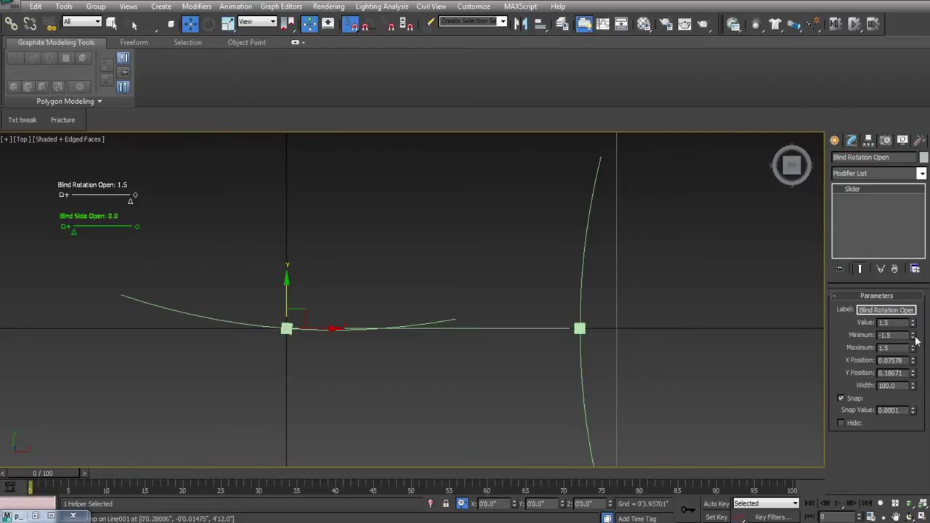
left_click(906, 334)
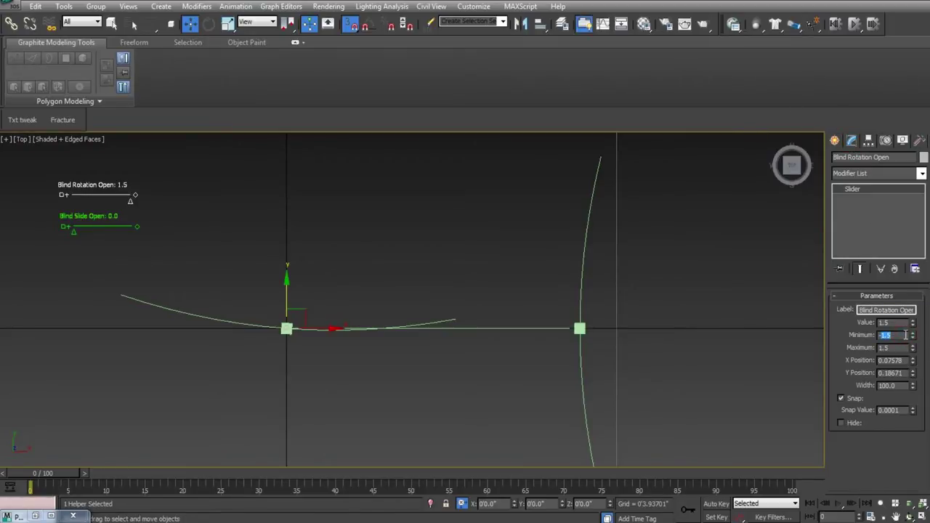
right_click(914, 325)
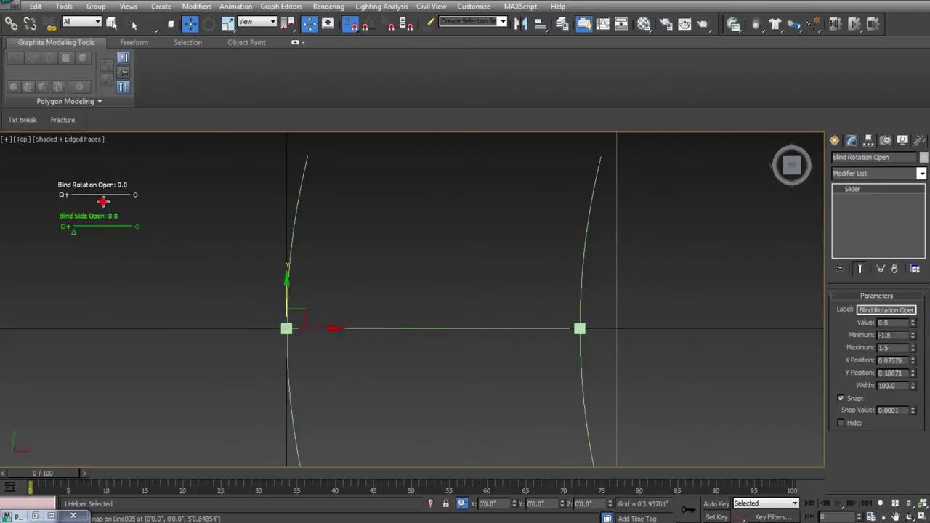
mouse_move(102, 201)
left_mouse_down()
mouse_move(129, 211)
mouse_move(93, 211)
left_mouse_up()
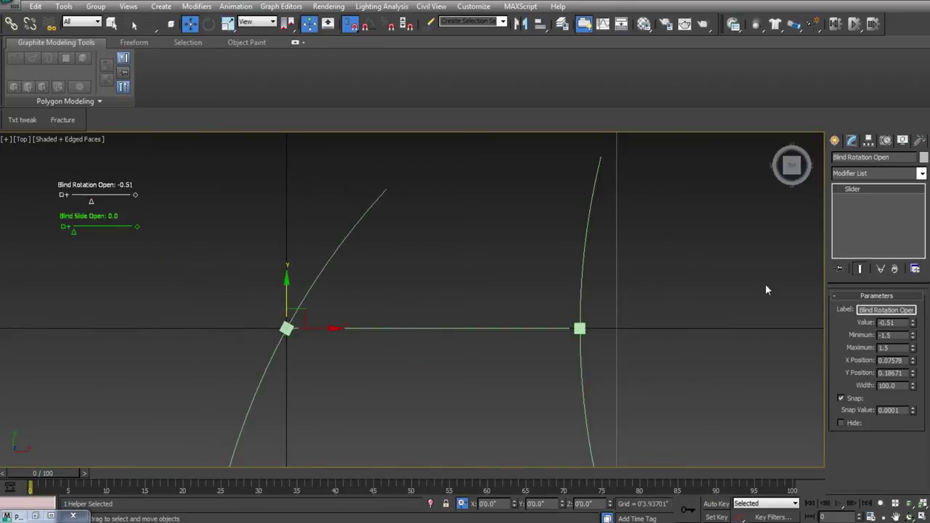
Reset the rotation slider to 0, try limits of -1.2 and 1.2, and move it to -1.2.
right_click(915, 322)
double_click(896, 336)
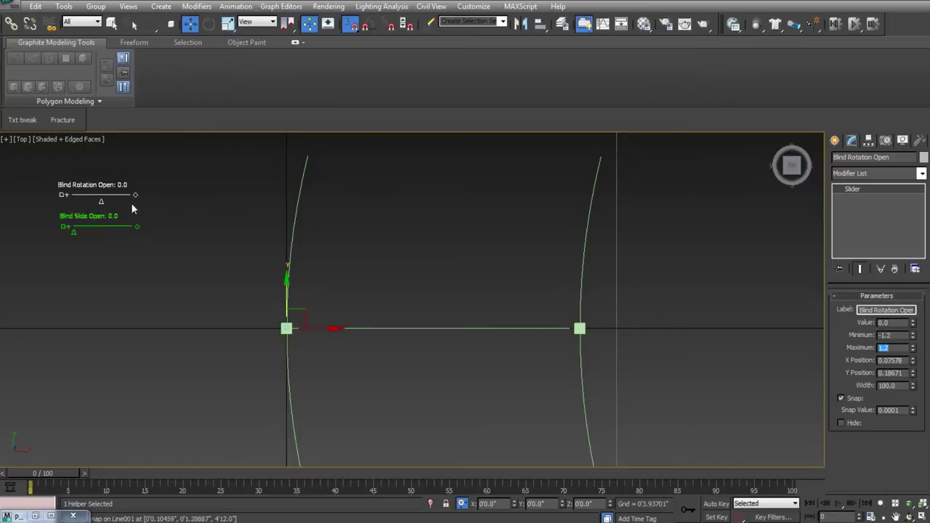
mouse_move(99, 203)
left_mouse_down()
mouse_move(153, 208)
mouse_move(80, 209)
mouse_move(107, 213)
left_mouse_up()
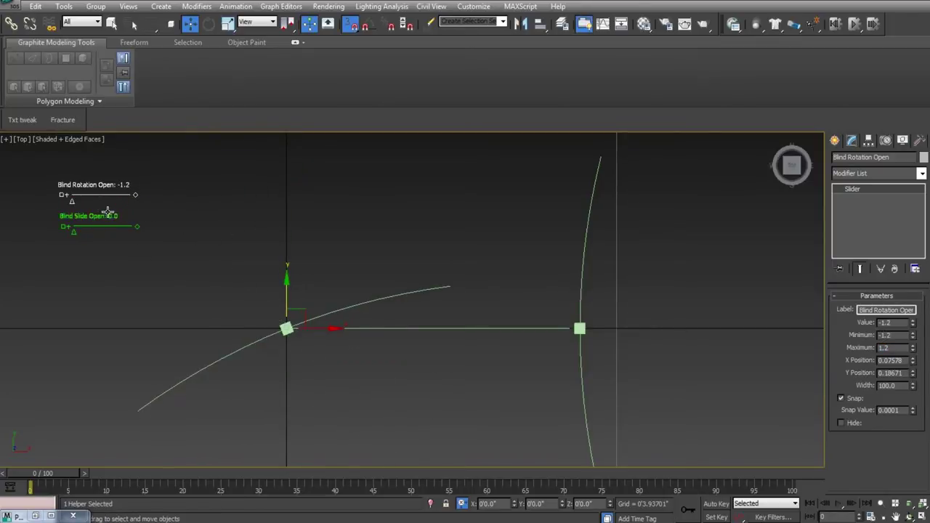
Set the rotation slider's minimum to -1.3 and maximum to 1.3, reset its value to 0 and move it to about -1.3.
double_click(886, 322)
type("-1.3")
key("Return")
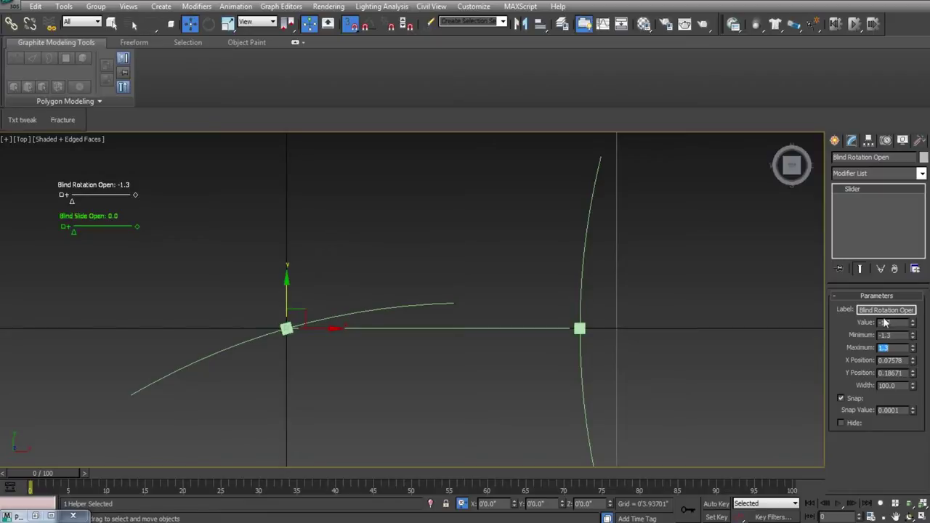
right_click(914, 323)
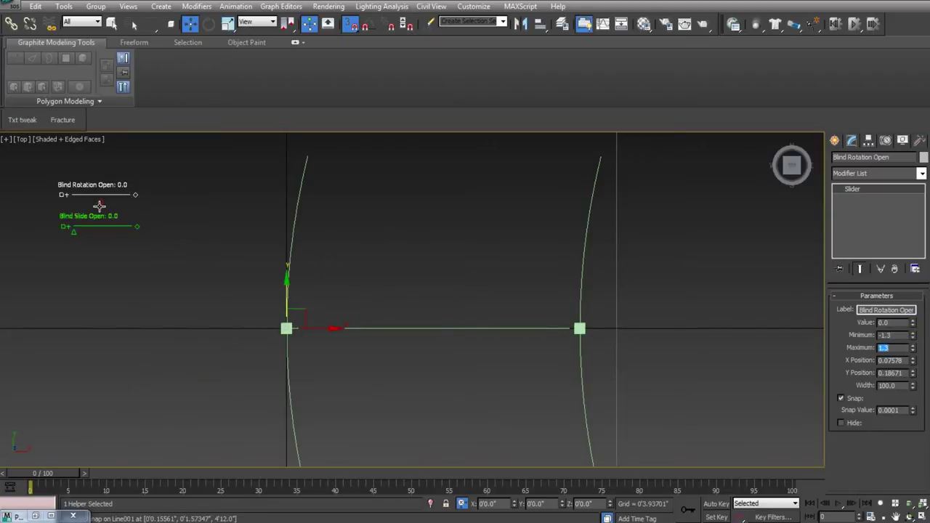
left_click_drag(102, 204, 72, 206)
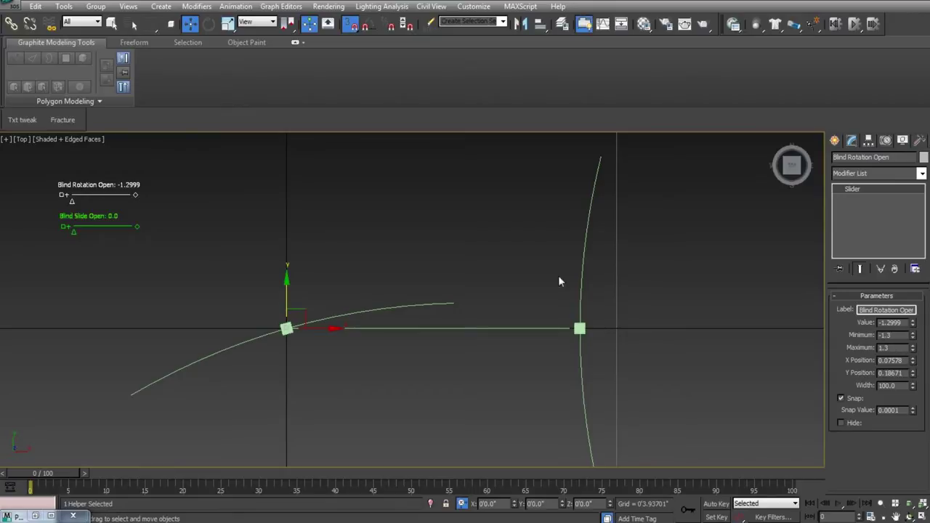
Examine the blinds from an angled view, closing in on the second blind's pivot box.
middle_click_drag(436, 293, 375, 289)
middle_click_drag(507, 324, 458, 368, "alt")
scroll(493, 387, "down", 3)
scroll(454, 317, "up", 5)
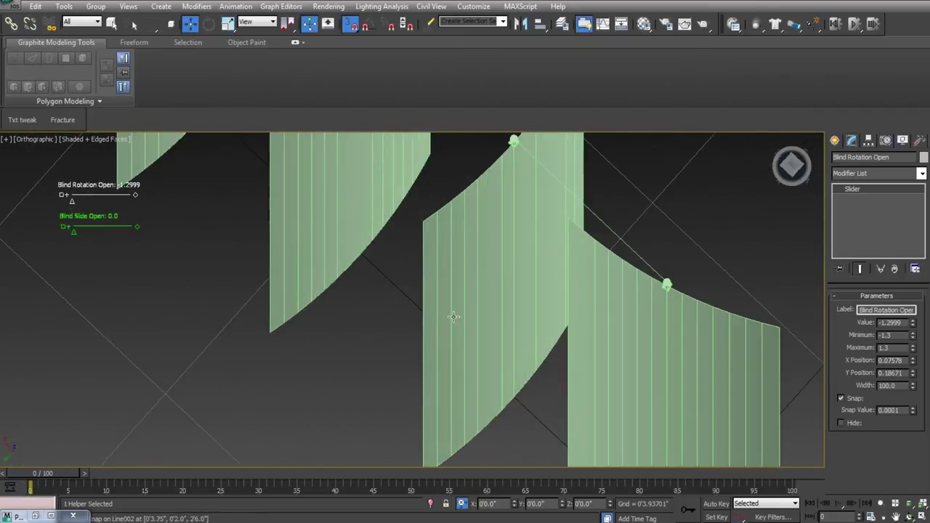
middle_click_drag(498, 214, 397, 351)
scroll(397, 351, "up", 5)
middle_click_drag(463, 239, 437, 436)
scroll(436, 436, "up", 5)
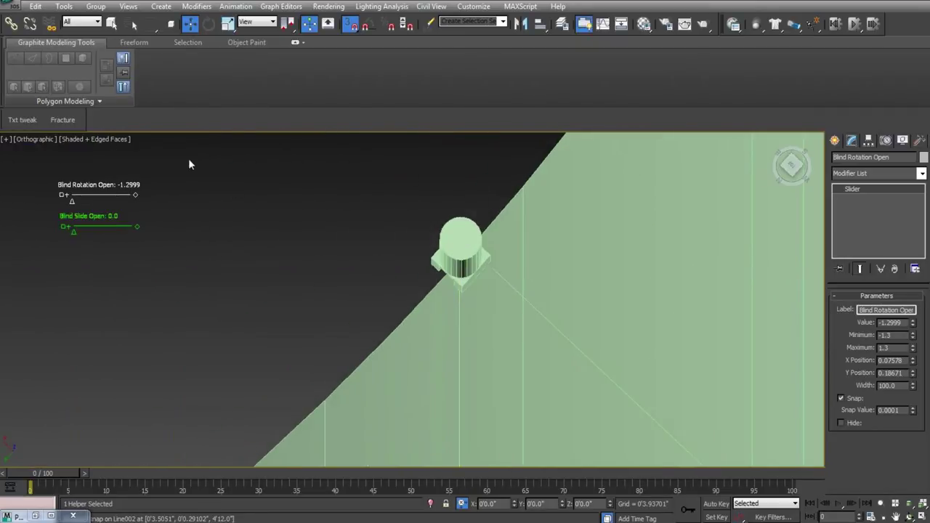
left_click_drag(181, 156, 44, 199)
middle_click_drag(388, 253, 361, 283)
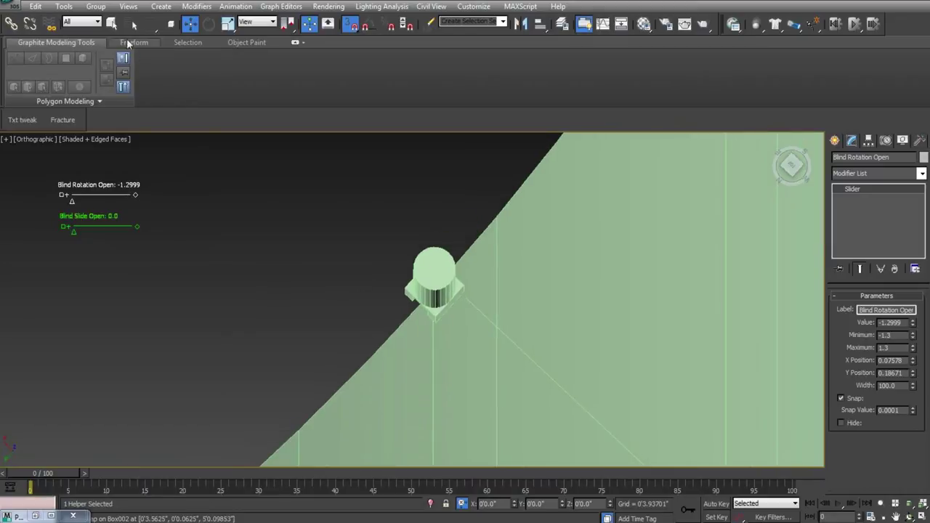
Open Parameter Wiring for the Blind Rotation Open slider and choose its value parameter as the source.
left_click(234, 6)
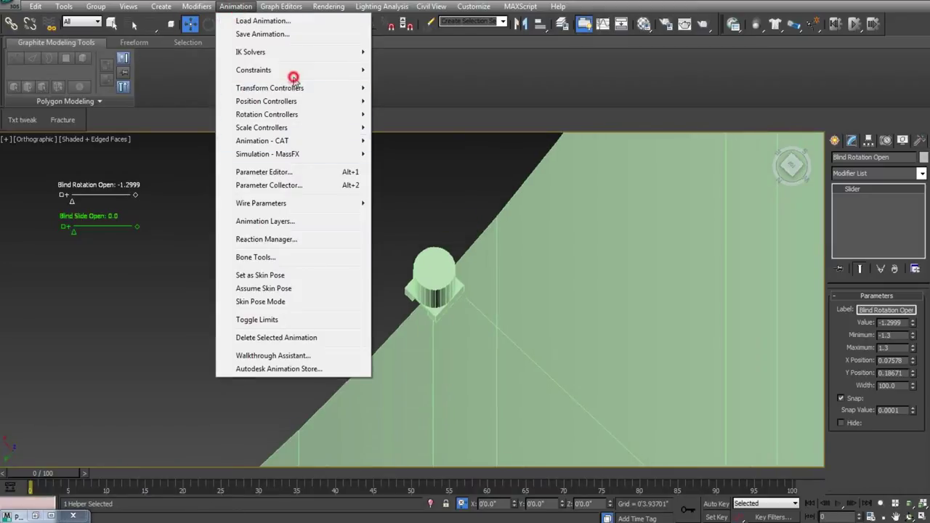
mouse_move(291, 201)
left_click(442, 213)
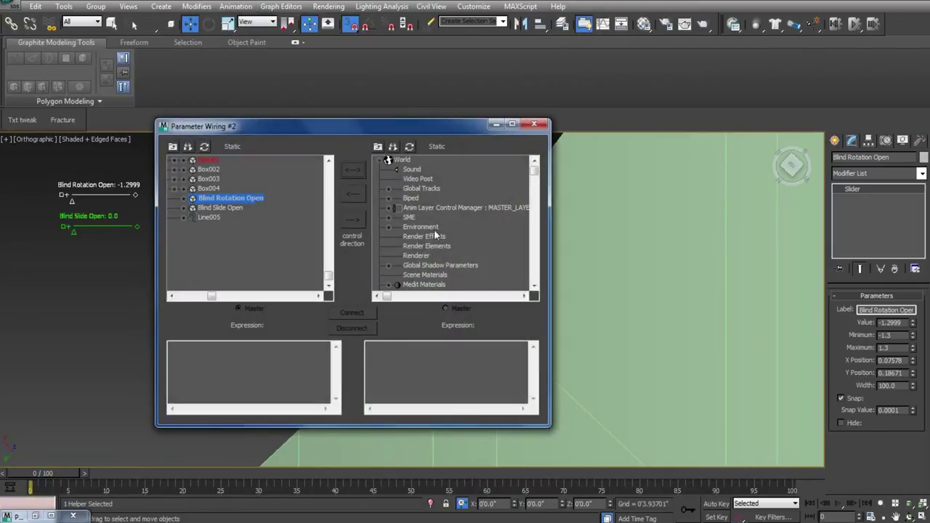
left_click(183, 197)
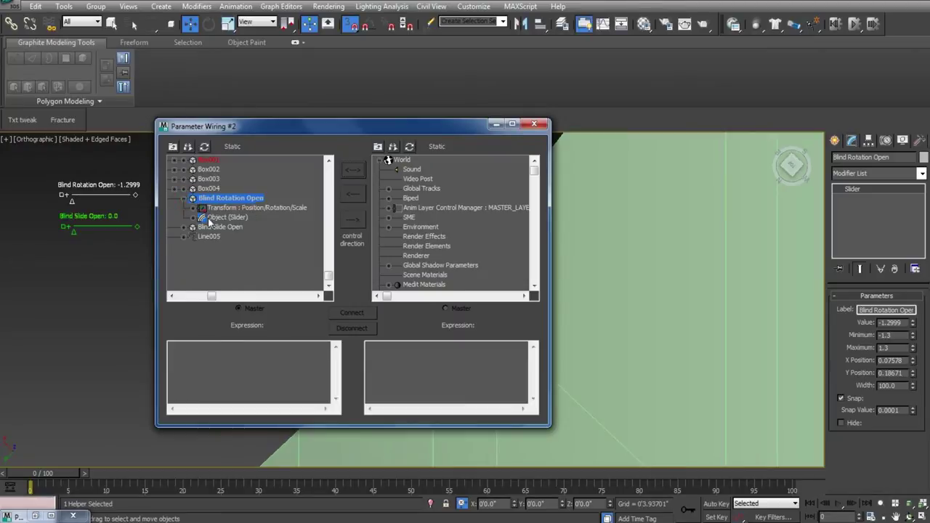
left_click(196, 218)
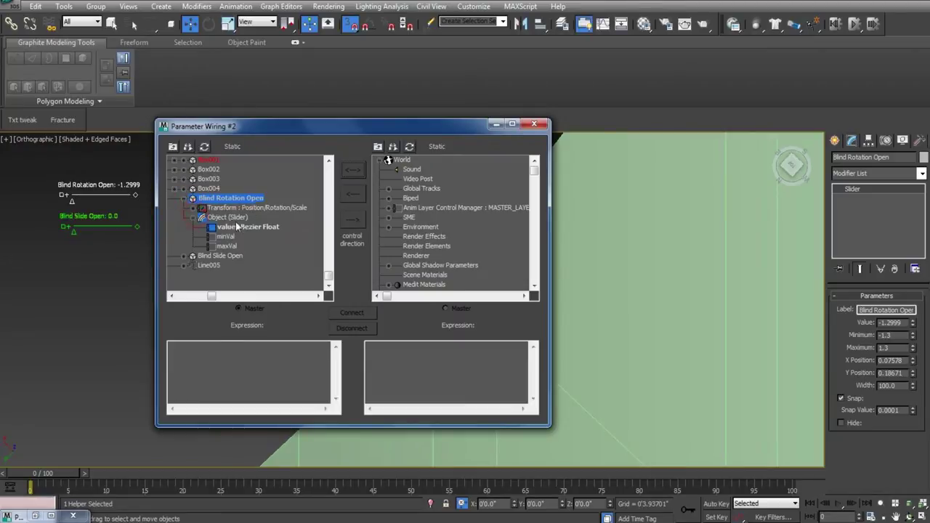
left_click(245, 226)
Select Box002 in the scene and expand its transform and rotation tracks in the target parameter tree, enlarging the wiring dialog.
left_click_drag(535, 170, 536, 187)
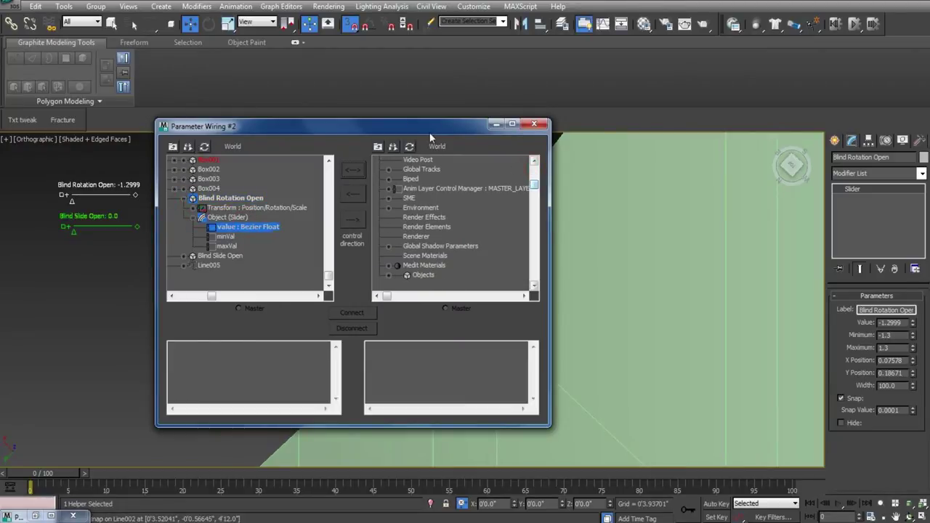
left_click_drag(431, 131, 355, 135)
left_click(418, 261)
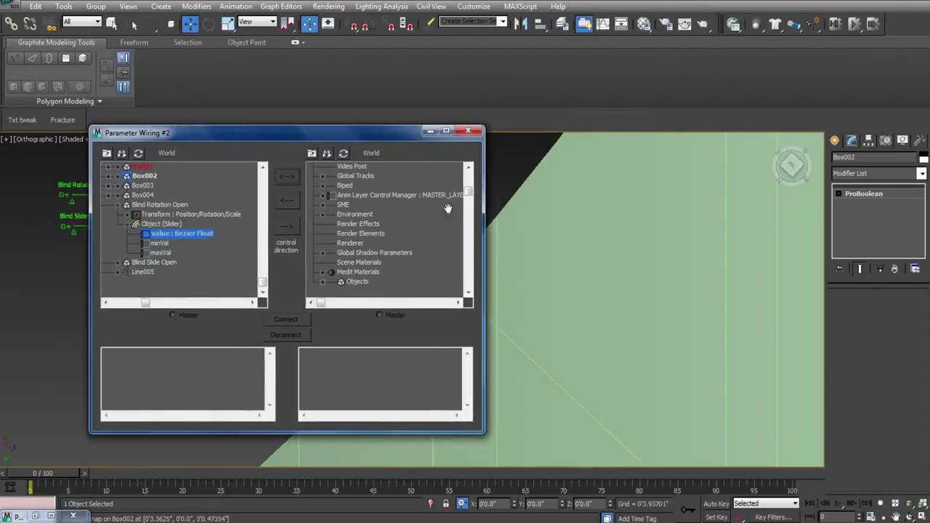
scroll(400, 269, "down", 2)
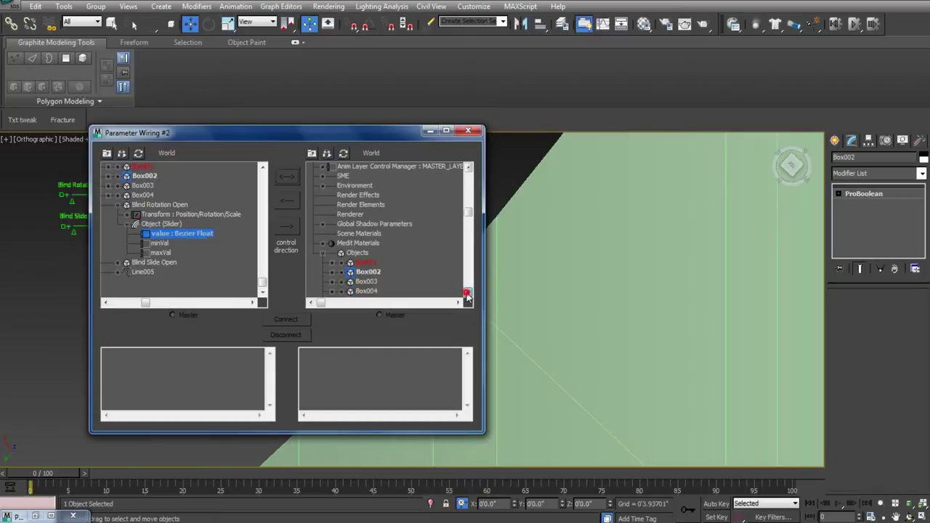
left_click(347, 263)
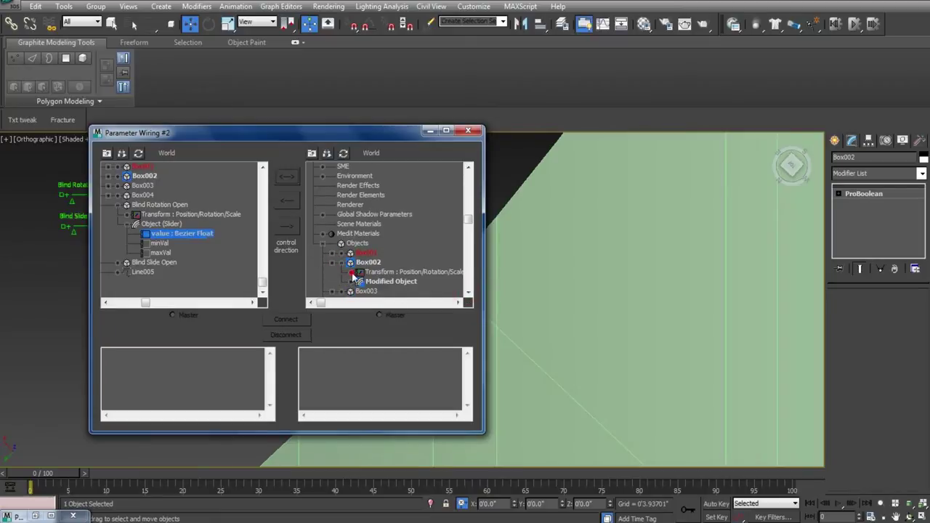
left_click(352, 273)
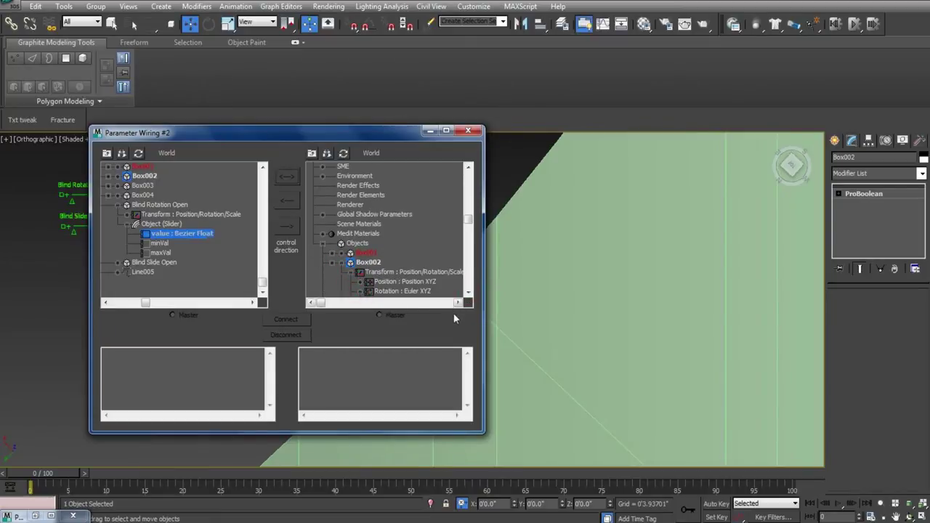
left_click_drag(454, 432, 454, 497)
left_click(369, 291)
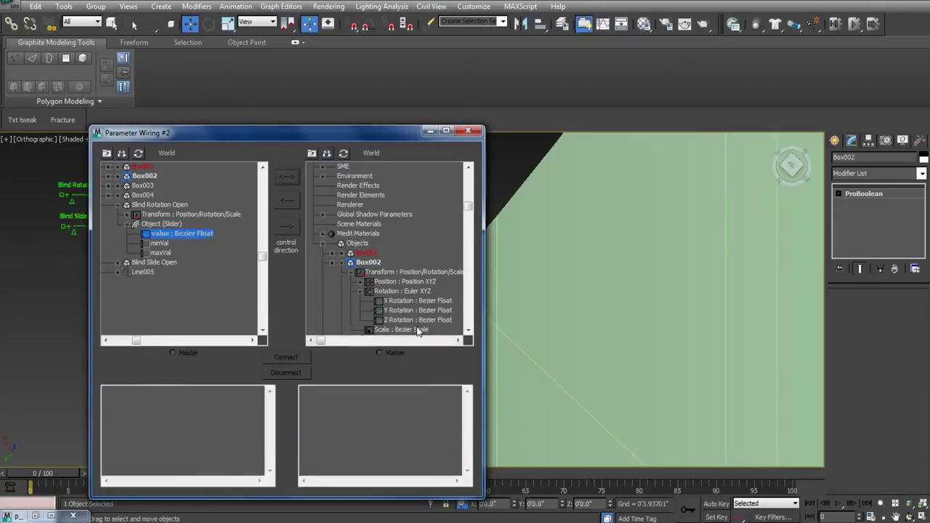
Wire the slider's value one way to Box002's Z Rotation and minimize the wiring dialog.
left_click(418, 320)
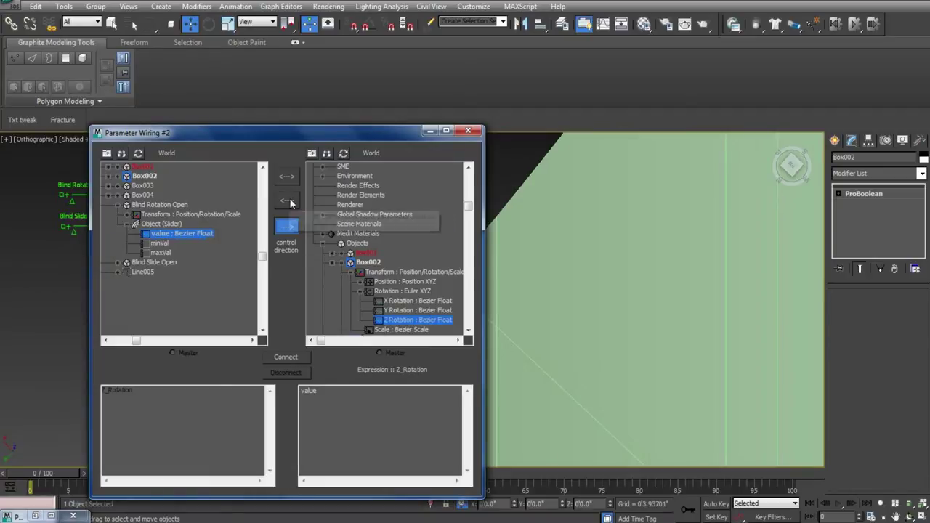
middle_click_drag(575, 295, 625, 298)
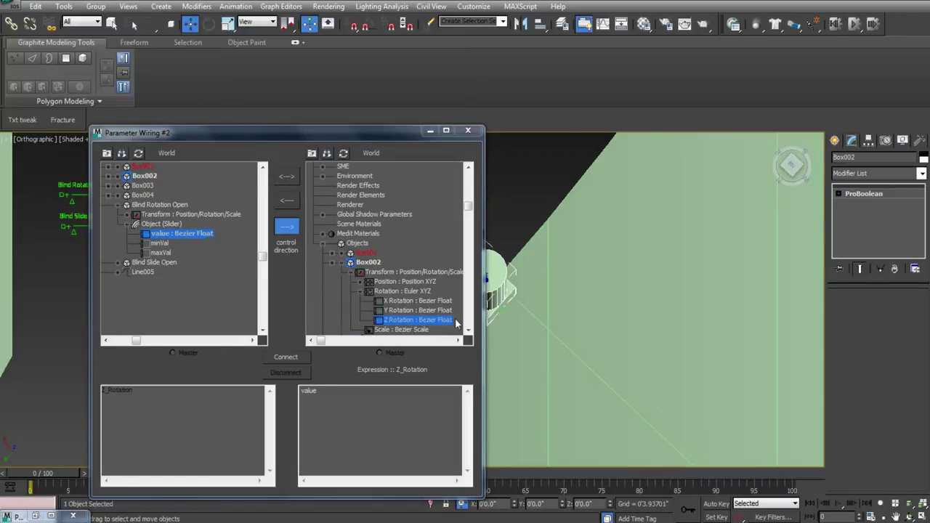
middle_click_drag(557, 290, 566, 292)
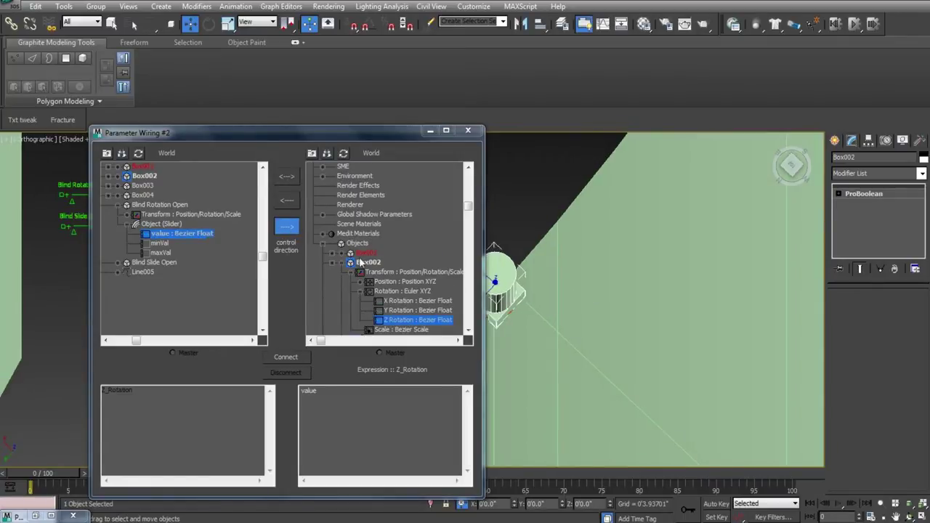
left_click(285, 357)
left_click(430, 132)
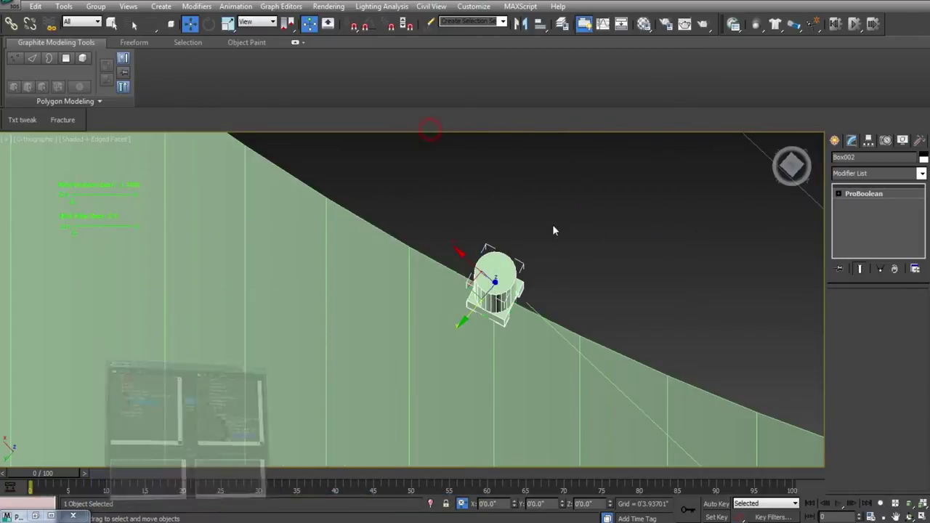
Check the wired blinds' rotation with the Blind Rotation Open slider at its minimum.
scroll(552, 224, "down", 8)
scroll(495, 229, "up", 3)
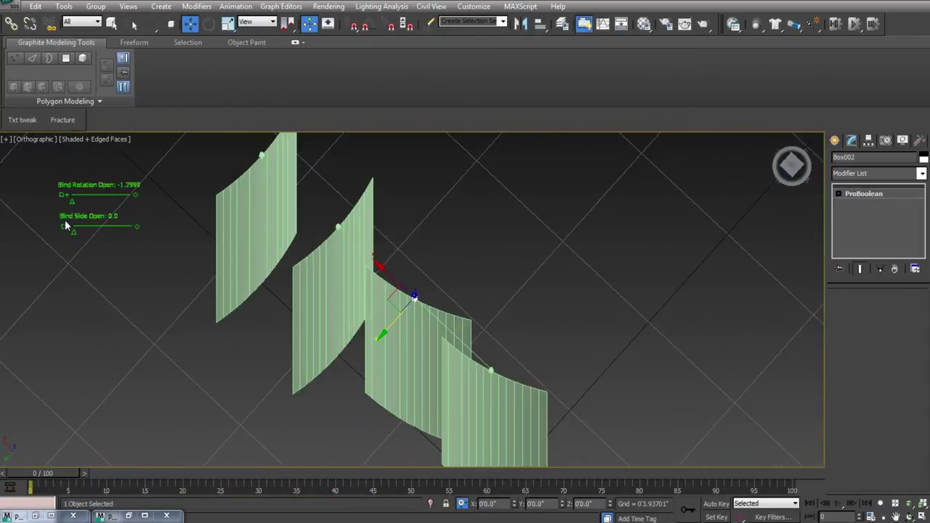
left_click_drag(72, 199, 56, 210)
Select the Blind Rotation Open slider again and choose its value as the source in a new Parameter Wiring dialog.
scroll(469, 371, "up", 6)
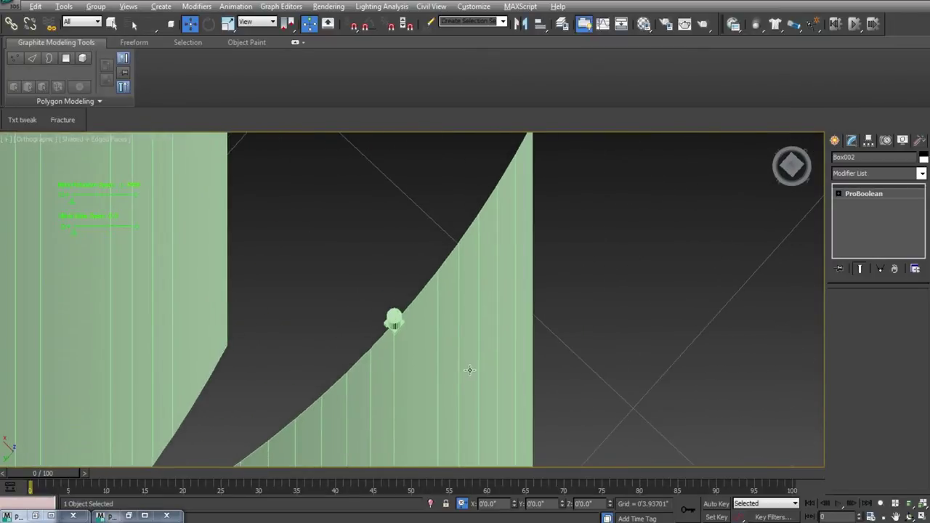
scroll(267, 237, "down", 5)
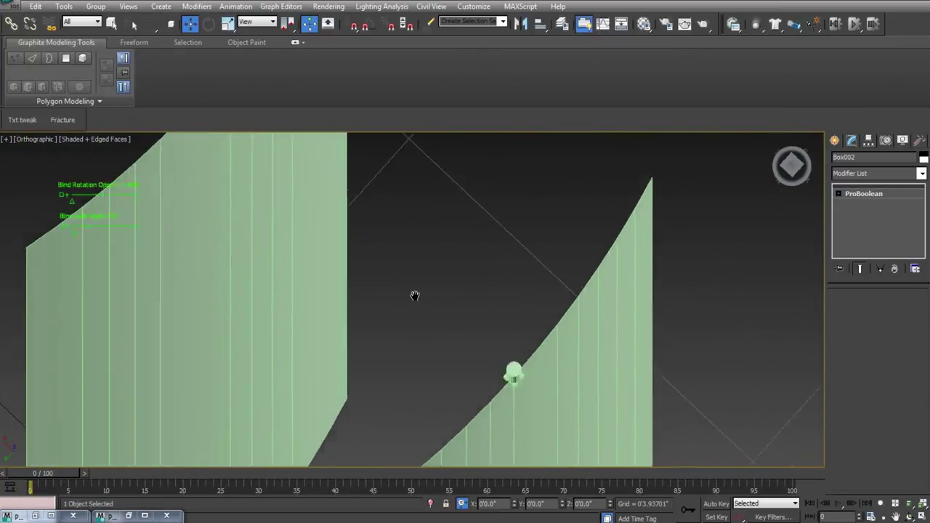
left_click_drag(97, 193, 99, 195)
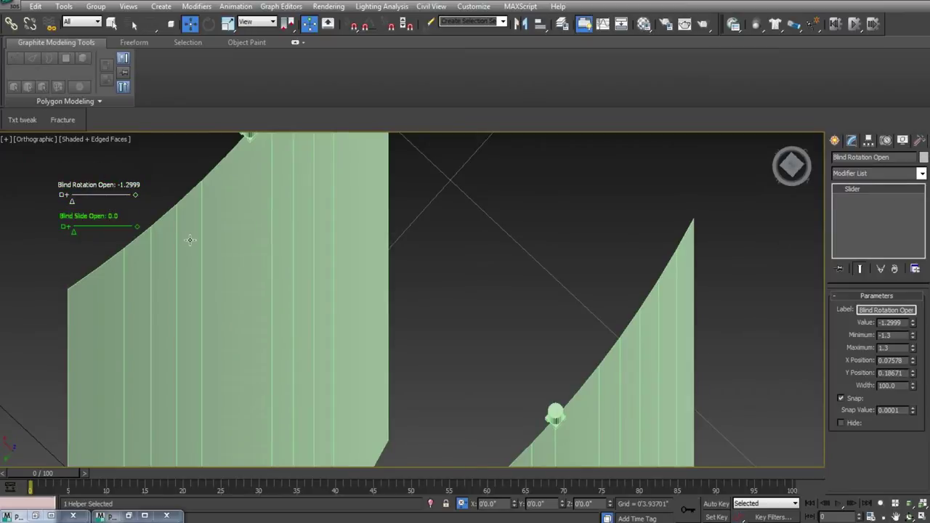
key("alt+5")
left_click(118, 205)
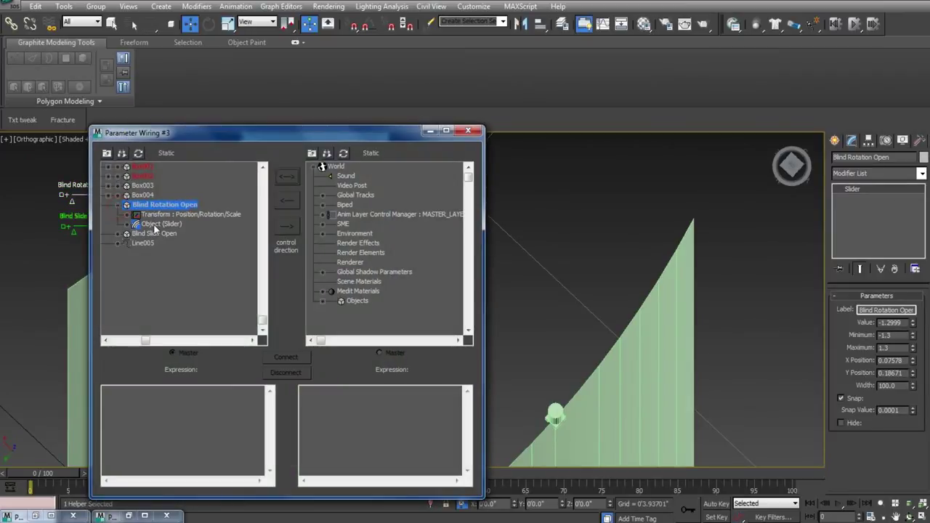
left_click(129, 225)
left_click(175, 233)
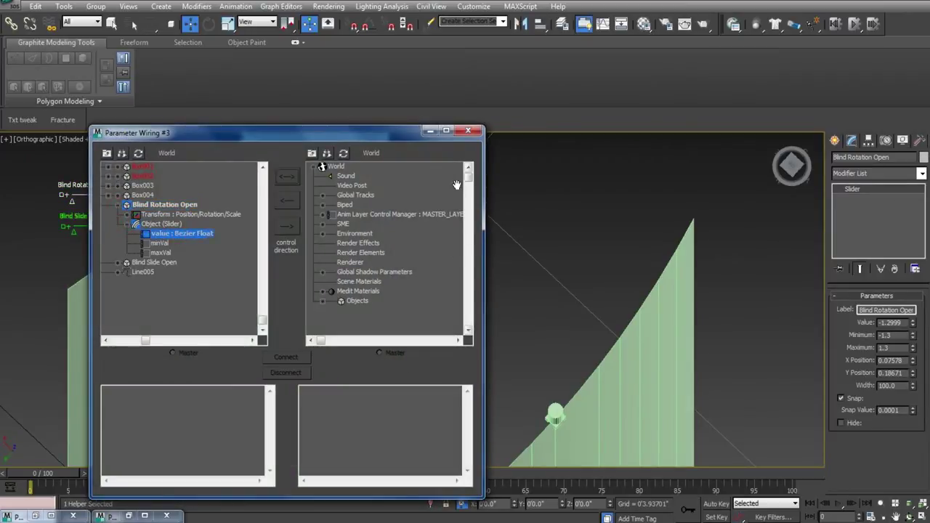
Select the third blind's Box003 and expand its transform and rotation tracks in the target parameter tree.
left_click(560, 409)
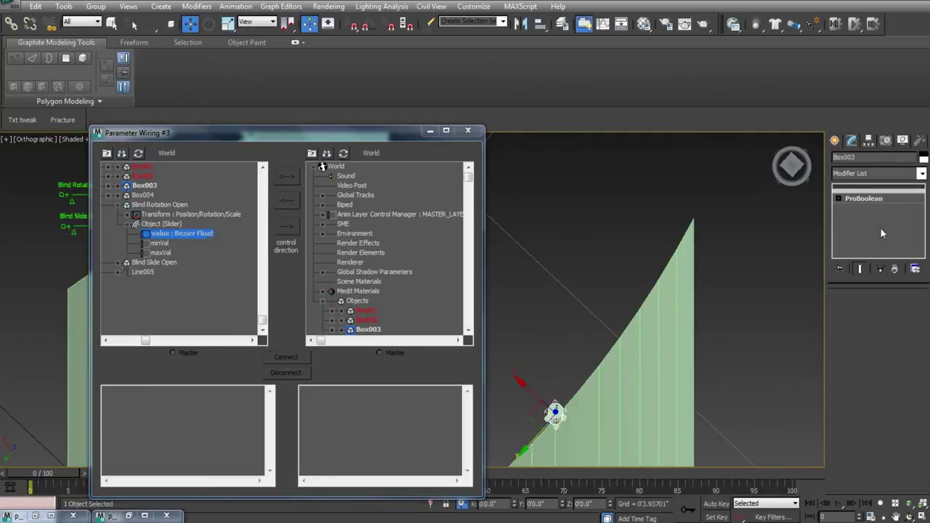
left_click(350, 329)
left_click(467, 330)
left_click(467, 330)
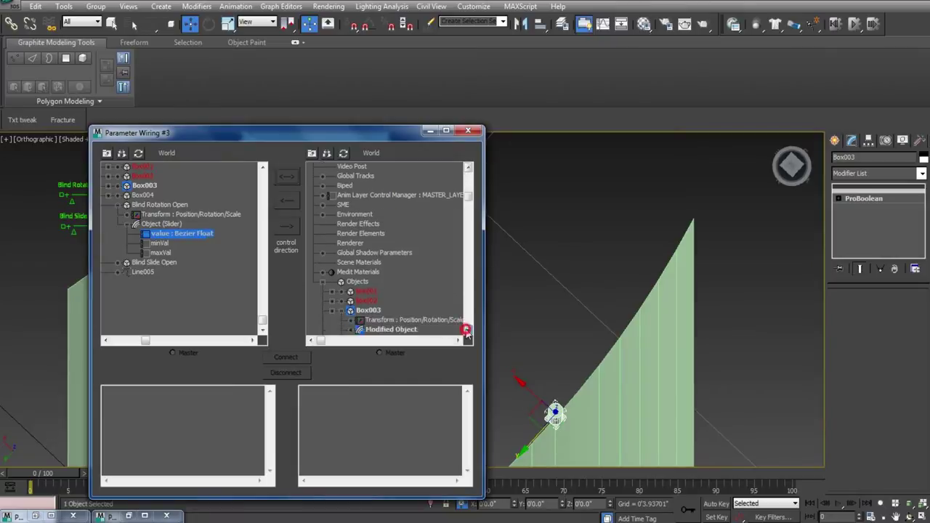
left_click(467, 331)
left_click(467, 331)
left_click(467, 331)
left_click(467, 331)
left_click(357, 282)
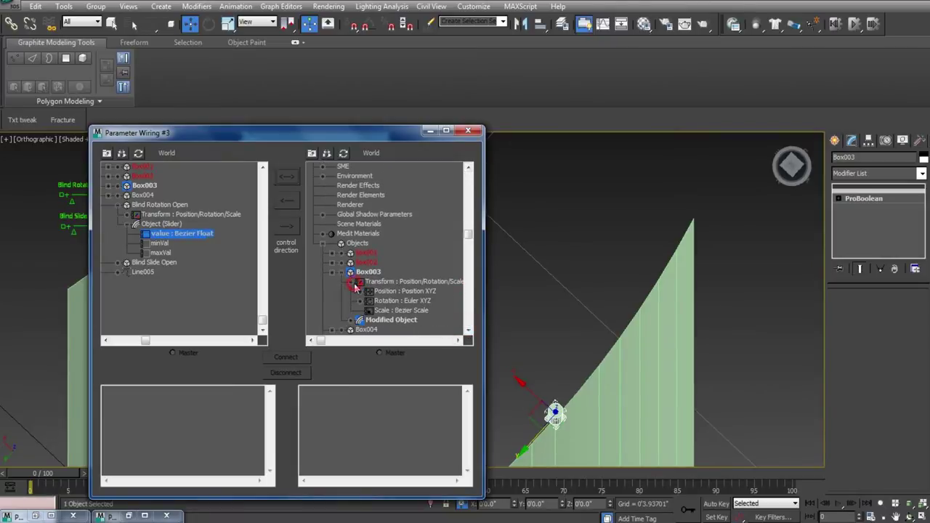
left_click(360, 299)
Wire the Blind Rotation Open value one way to Box003's Z Rotation.
left_click(413, 329)
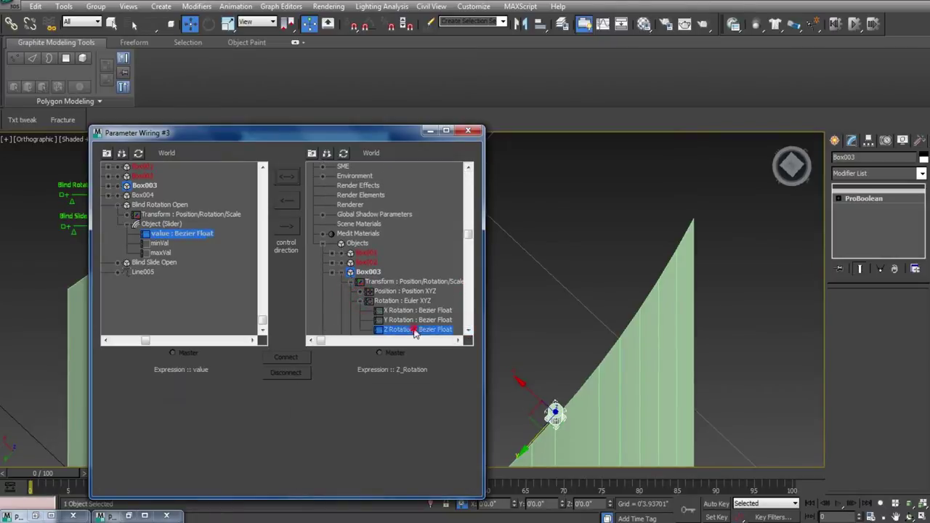
left_click(287, 227)
left_click(286, 357)
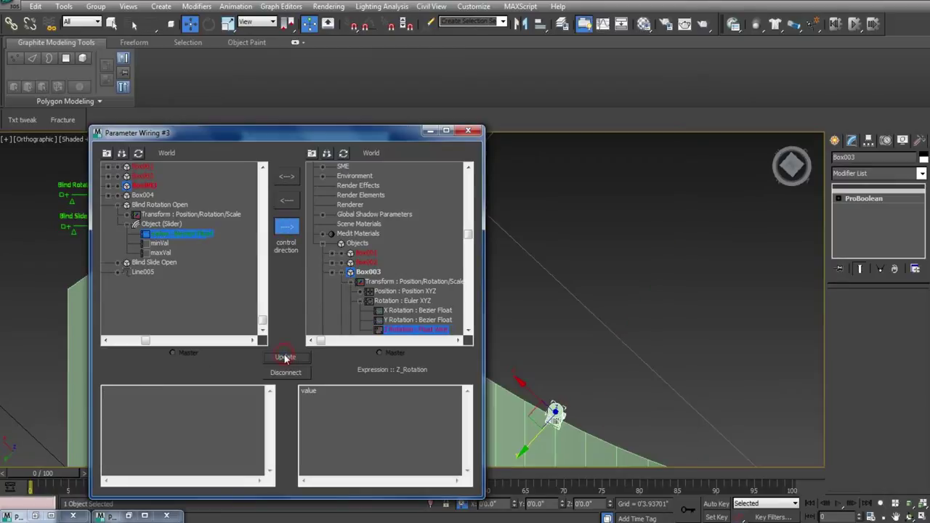
Select the next unwired blind's pivot box, Box004, in the scene.
middle_click_drag(589, 374, 604, 320)
scroll(604, 320, "down", 7)
middle_click_drag(541, 330, 815, 402)
middle_click_drag(694, 363, 626, 357)
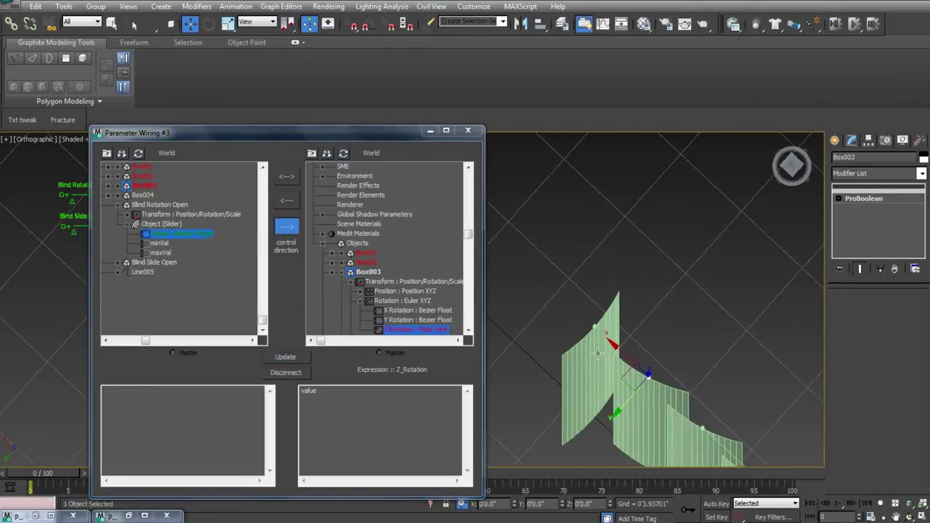
scroll(628, 334, "up", 3)
middle_click_drag(630, 325, 369, 319)
scroll(578, 330, "up", 5)
middle_click_drag(578, 330, 383, 236)
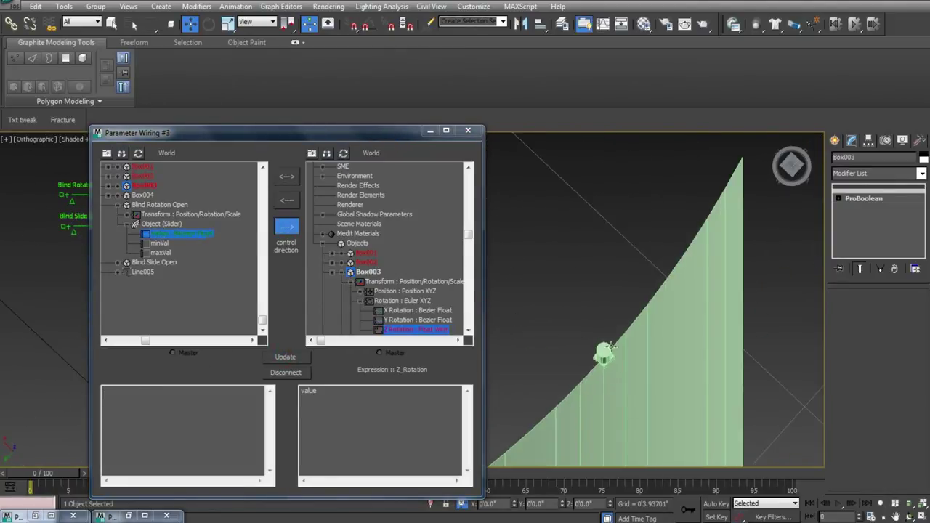
left_click(604, 349)
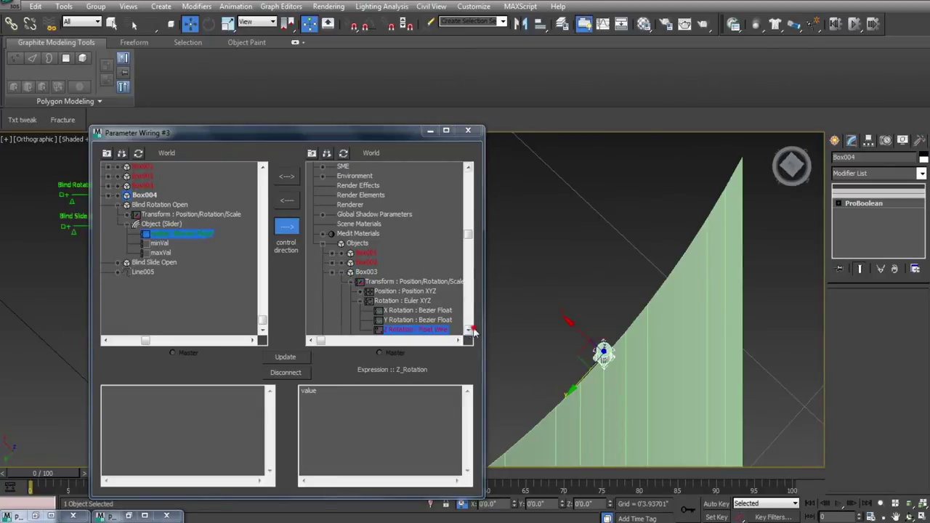
Expand Box004's transform and rotation tracks in the target parameter tree.
left_click(470, 329)
left_click(471, 330)
left_click(471, 330)
left_click(342, 300)
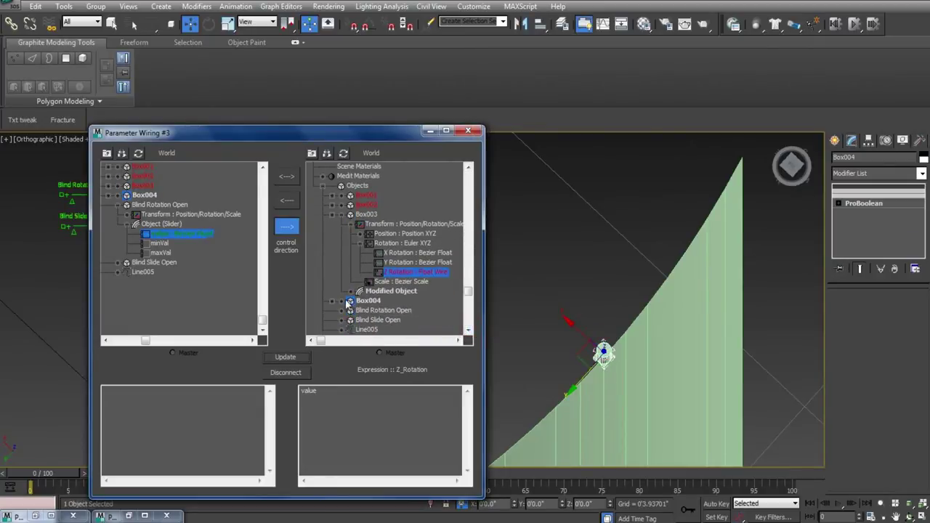
left_click(351, 311)
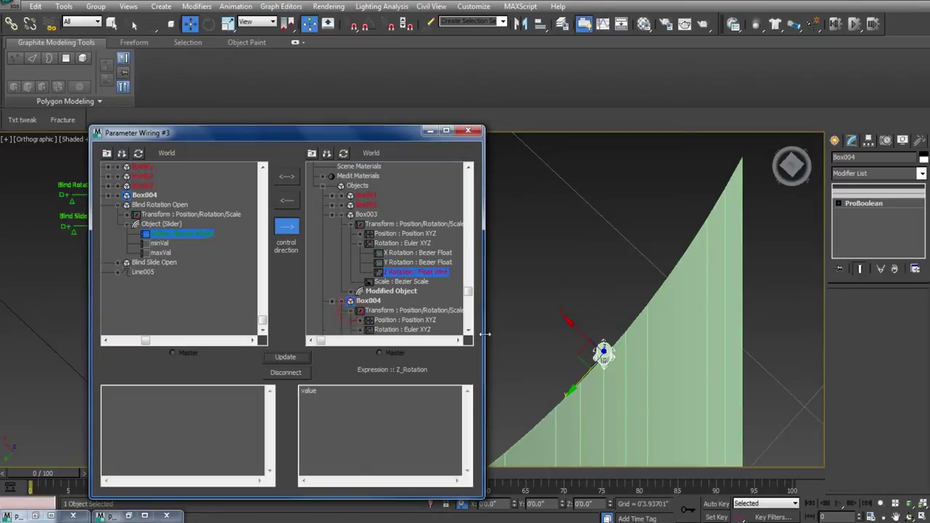
left_click(469, 330)
middle_click_drag(610, 336, 617, 323)
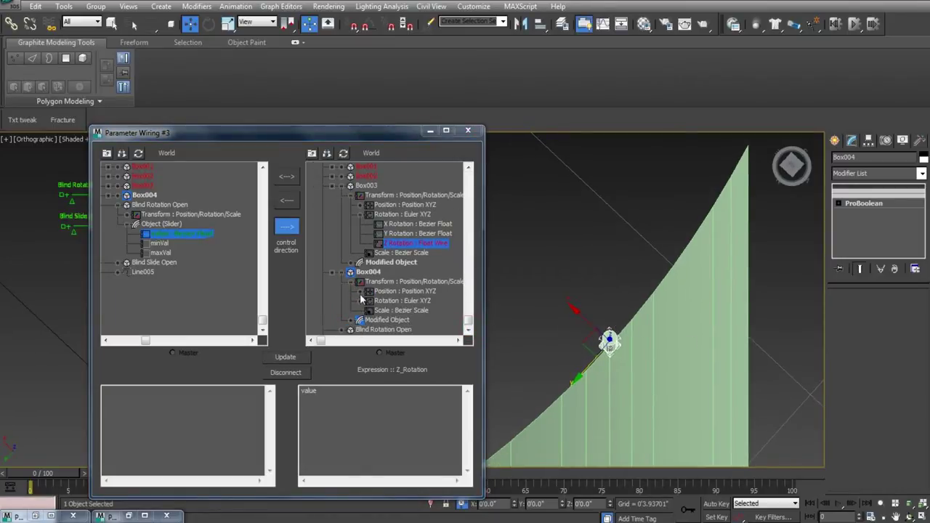
left_click(361, 292)
left_click(360, 292)
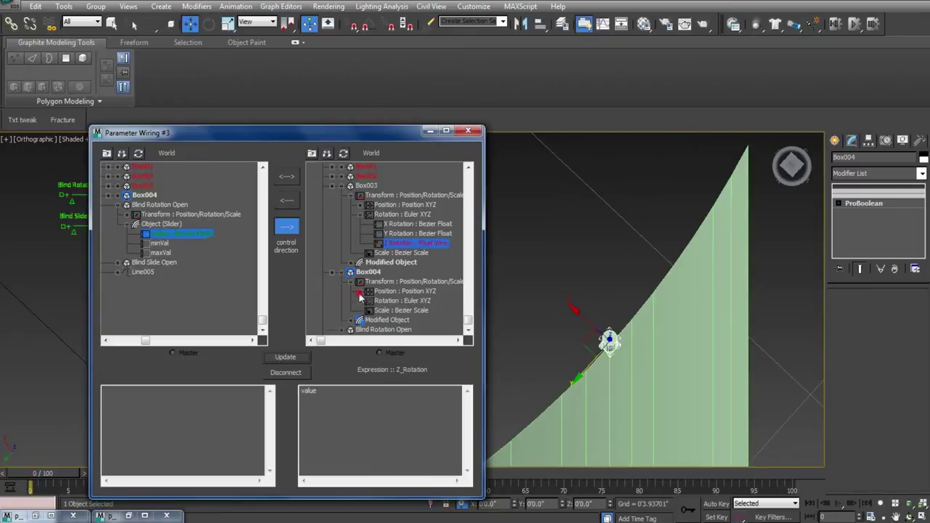
left_click(358, 301)
Wire the Blind Rotation Open value one way to Box004's Z Rotation and minimize the wiring dialog.
left_click(420, 330)
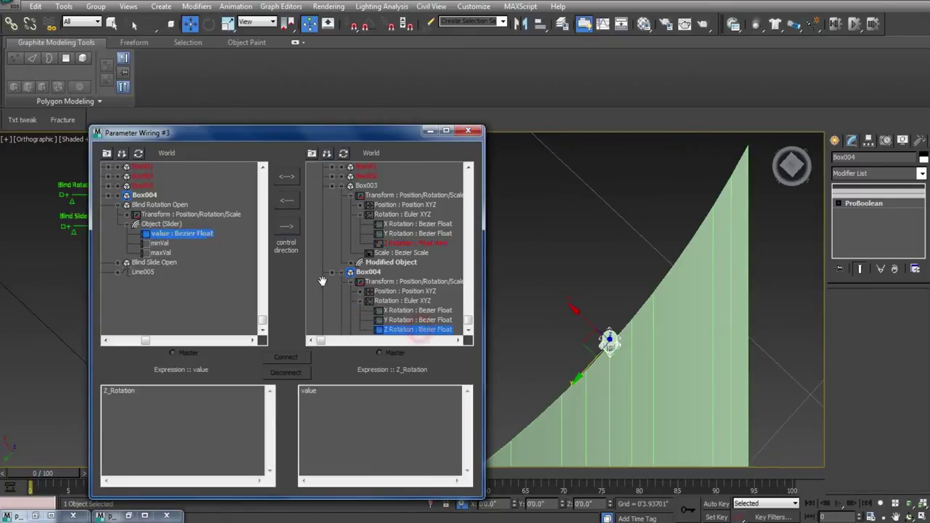
left_click(286, 228)
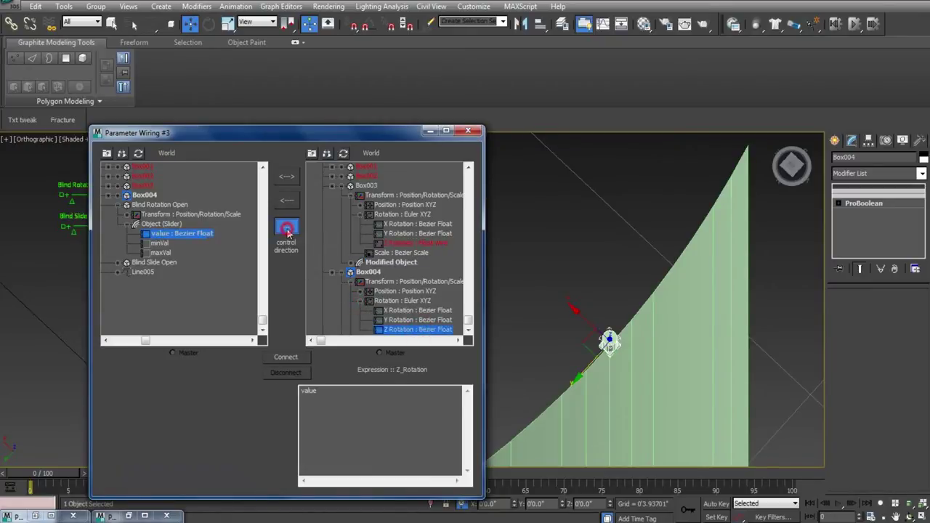
left_click(286, 357)
left_click(430, 132)
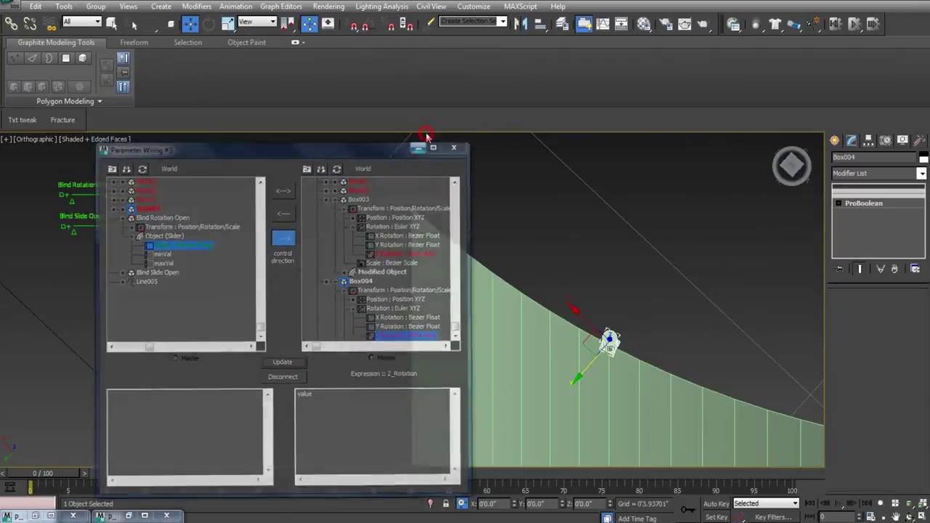
Turn all four blinds with the Blind Rotation Open slider to about -0.026 and show them in Top view.
middle_click_drag(539, 249, 395, 247)
scroll(397, 249, "down", 12)
scroll(364, 291, "up", 4)
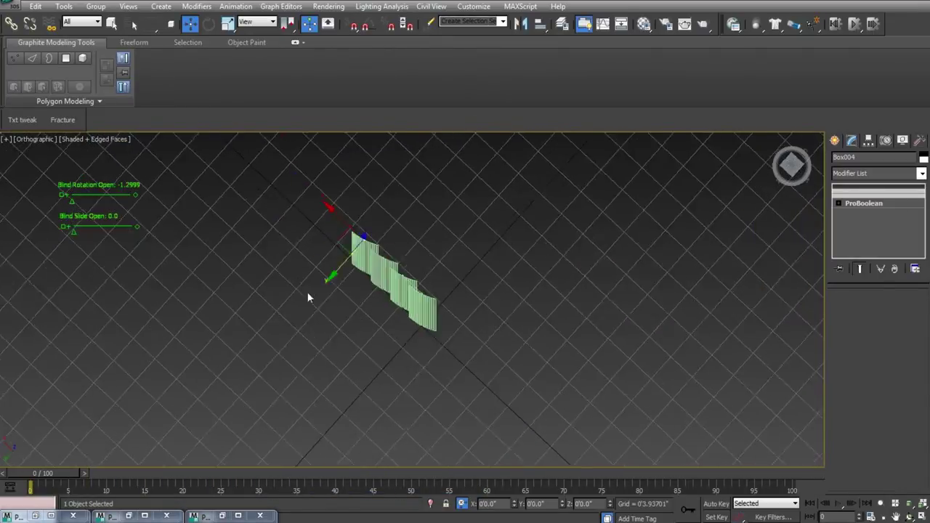
scroll(312, 280, "down", 5)
scroll(322, 260, "up", 6)
middle_click_drag(332, 240, 315, 105)
scroll(362, 332, "up", 4)
left_click_drag(73, 204, 102, 215)
key("t")
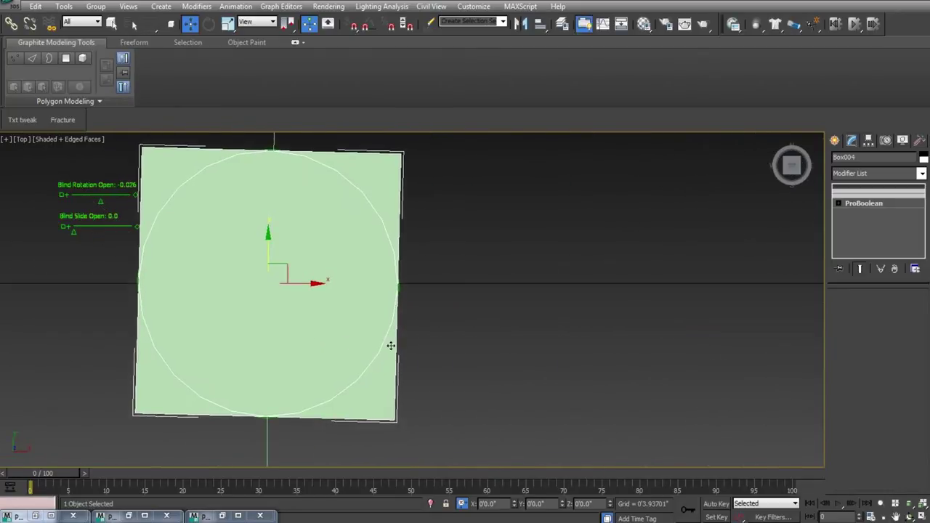
Select the Blind Rotation Open slider and reset its value to 0.0.
left_click(49, 194)
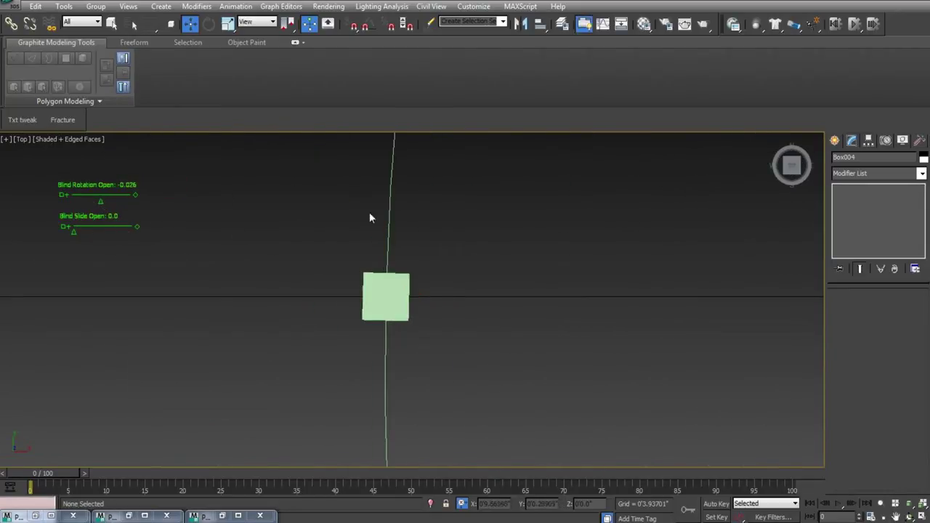
left_click_drag(160, 151, 43, 200)
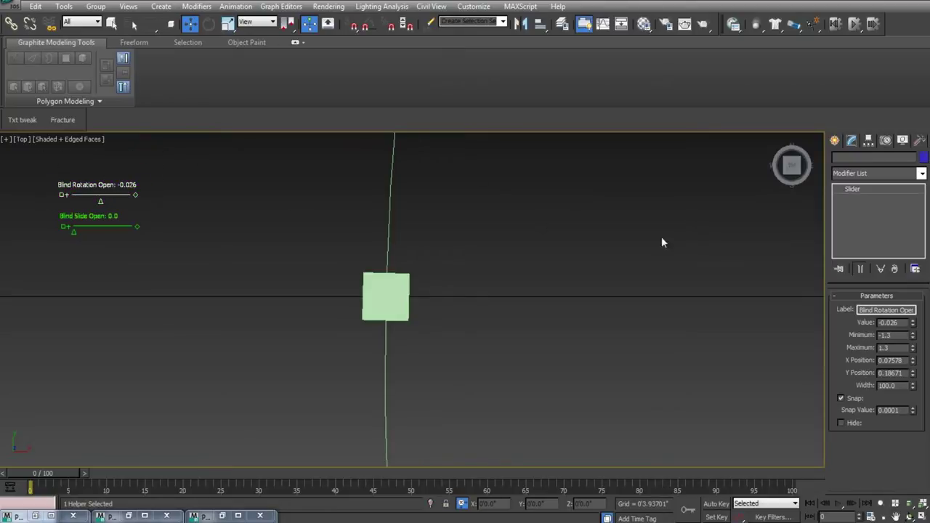
right_click(913, 326)
middle_click_drag(542, 312, 393, 318)
scroll(380, 321, "down", 4)
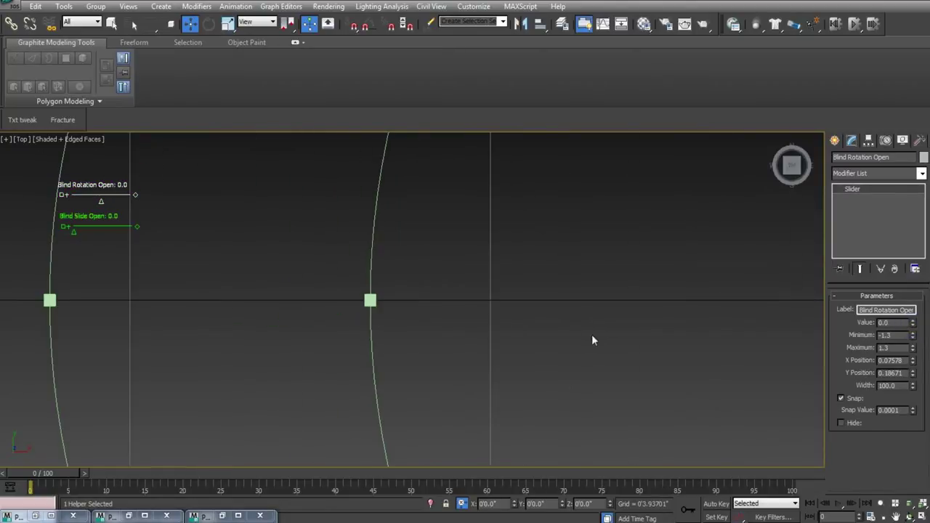
Return to the Top view and rotate it 180 degrees around the row of blinds.
middle_click_drag(592, 334, 490, 346)
scroll(392, 355, "down", 6)
middle_click_drag(391, 355, 369, 343, "alt")
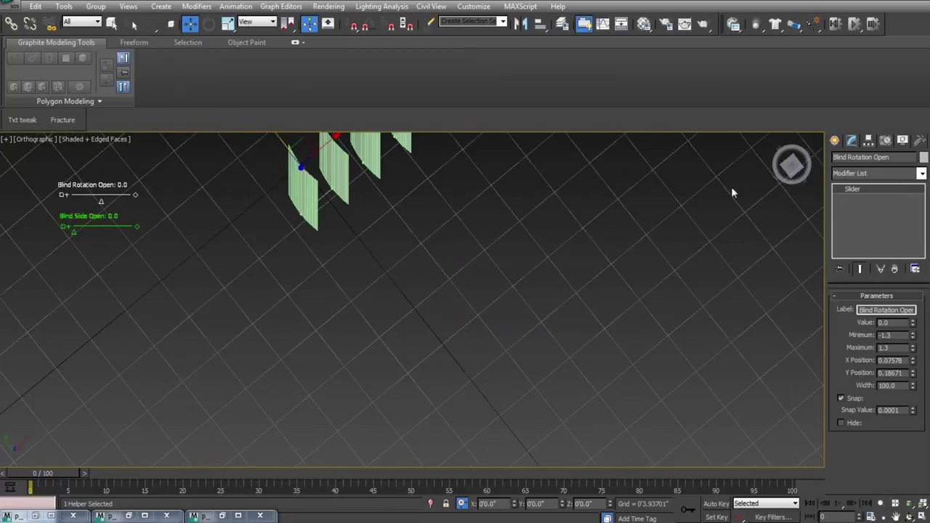
key("t")
left_click(815, 142)
left_click(815, 142)
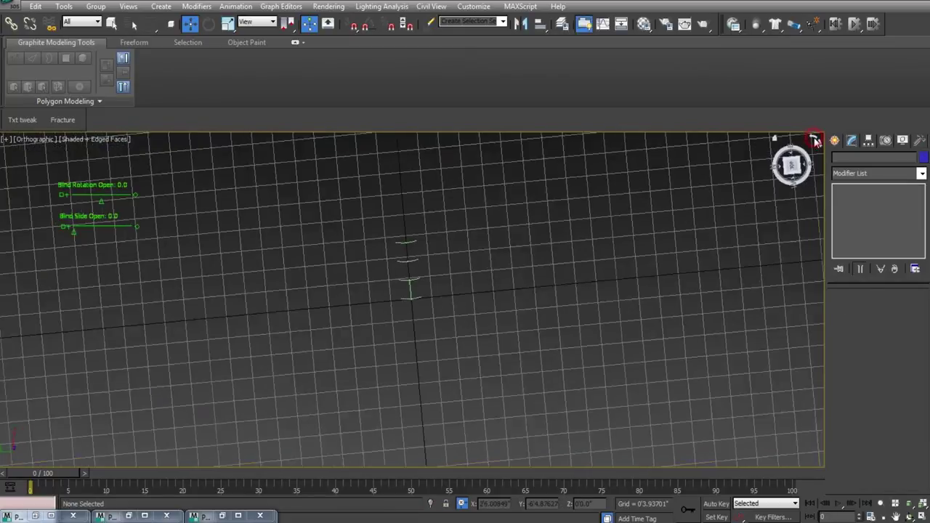
scroll(532, 283, "up", 4)
middle_click_drag(378, 302, 429, 301)
scroll(456, 298, "up", 3)
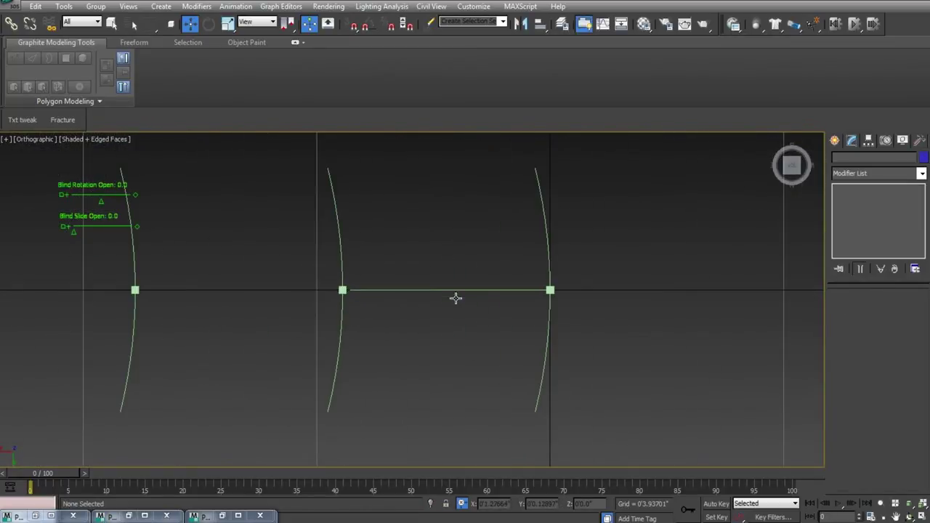
Select the straight spacing line, Line005, between the first two blinds.
scroll(424, 298, "up", 3)
scroll(423, 294, "down", 3)
scroll(527, 246, "up", 2)
middle_click_drag(494, 253, 440, 275)
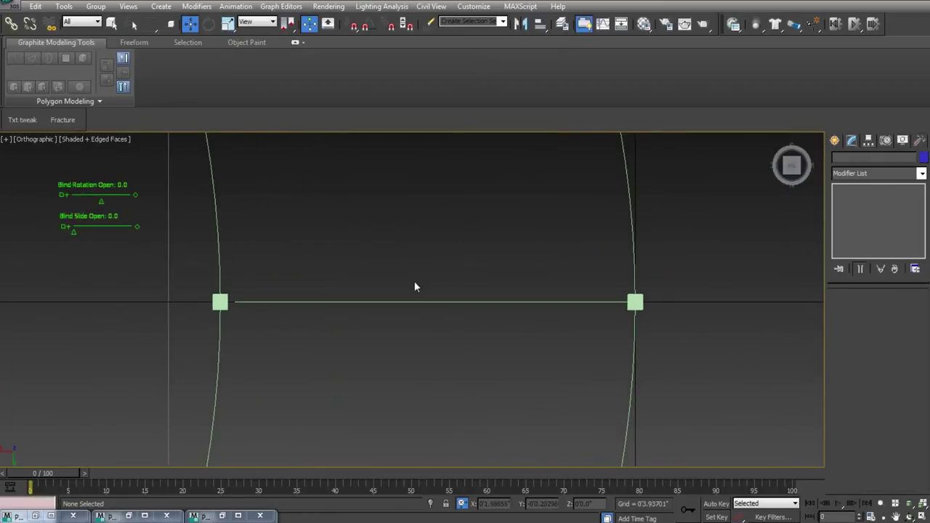
scroll(413, 281, "up", 1)
middle_click_drag(236, 288, 256, 286)
left_click_drag(405, 266, 466, 357)
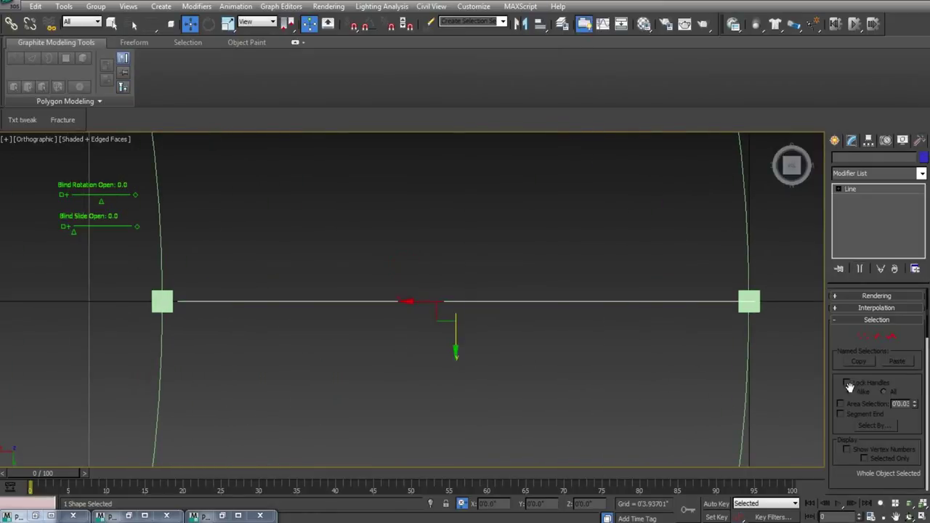
Switch to wireframe and check the line's end vertices against the pivot boxes at vertex level.
left_click(864, 337)
middle_click_drag(690, 318, 530, 346)
key("F3")
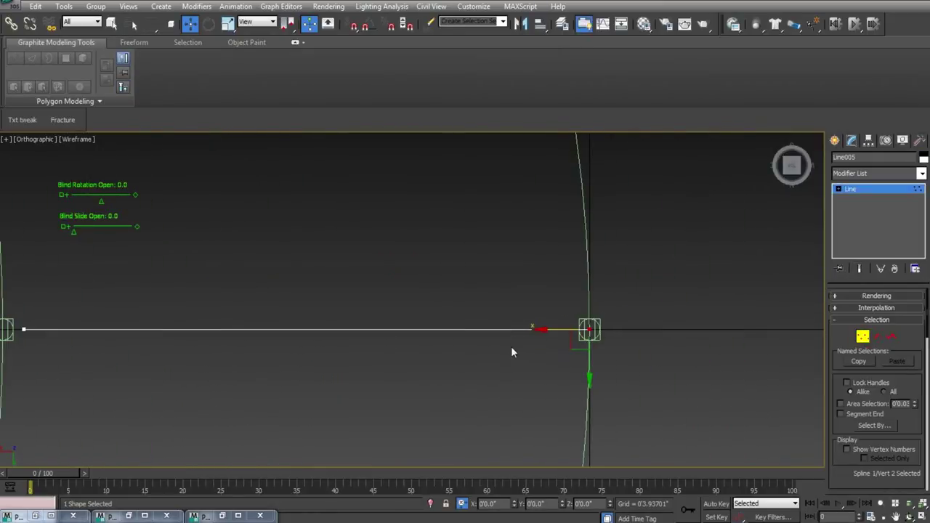
scroll(511, 346, "down", 3)
scroll(511, 346, "down", 6)
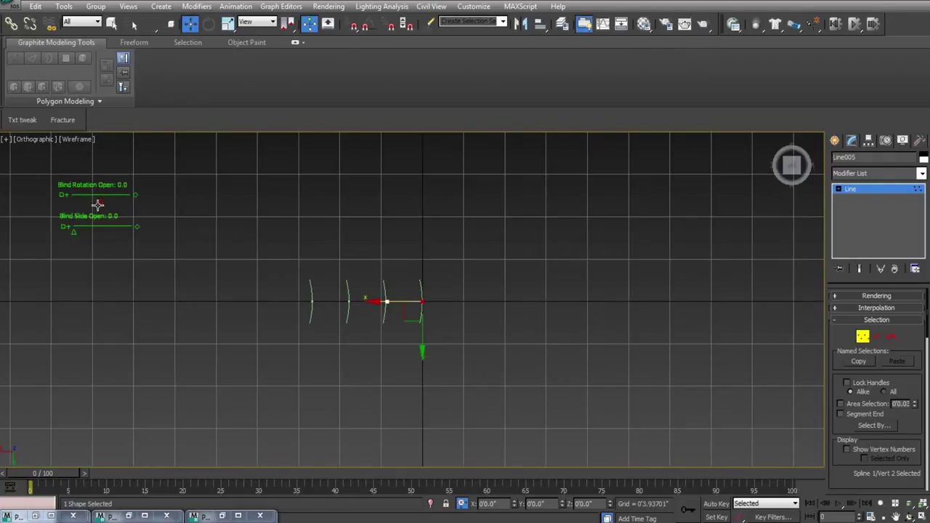
middle_click_drag(427, 351, 430, 364)
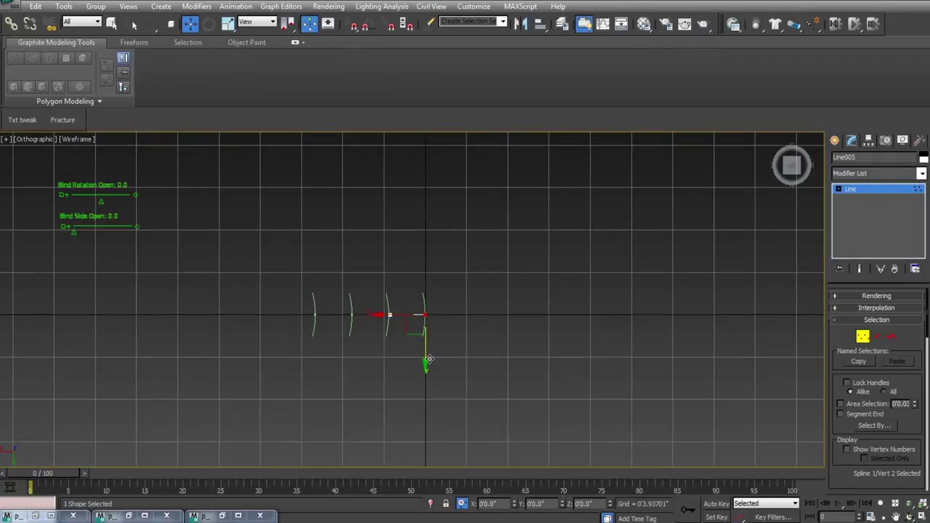
scroll(432, 349, "up", 10)
scroll(296, 255, "up", 3)
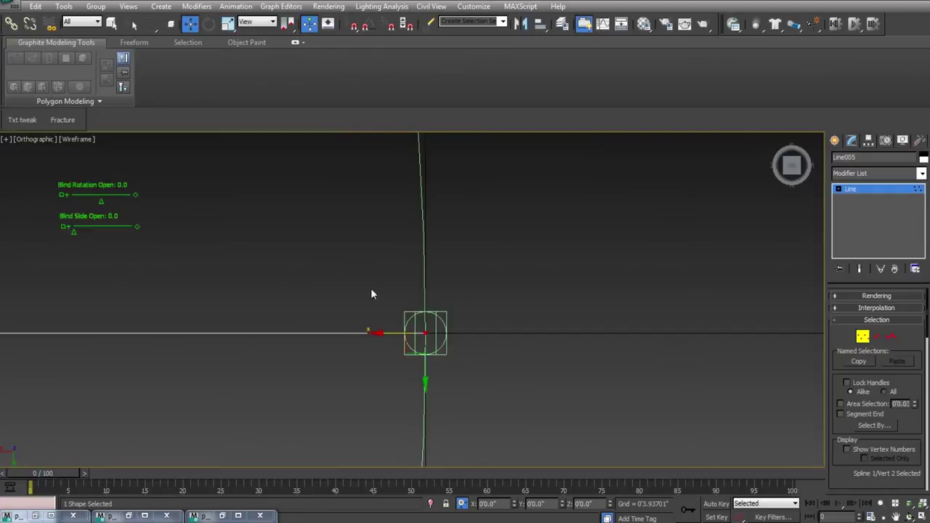
middle_click_drag(300, 286, 349, 287)
left_click(859, 339)
Try to offset the whole spacing line by -.125 along X.
scroll(454, 320, "down", 8)
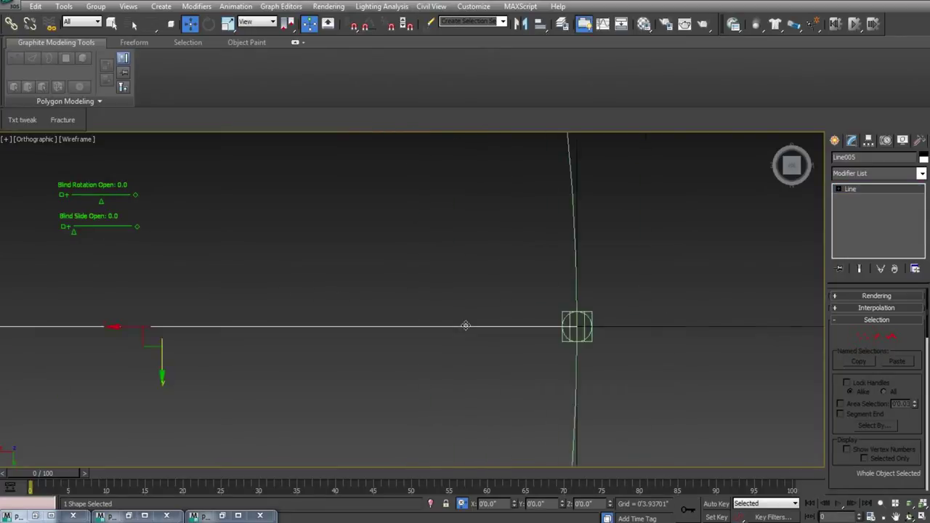
right_click(419, 311)
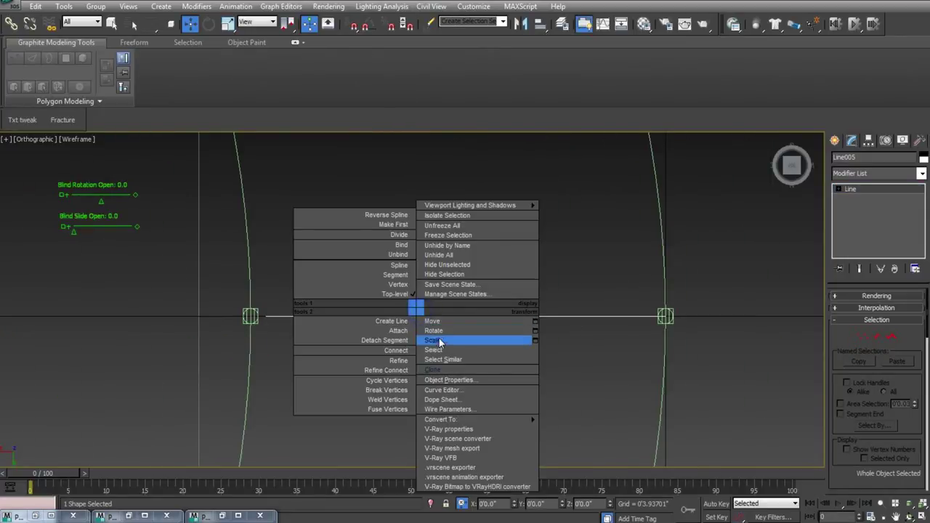
left_click(560, 280)
right_click(430, 310)
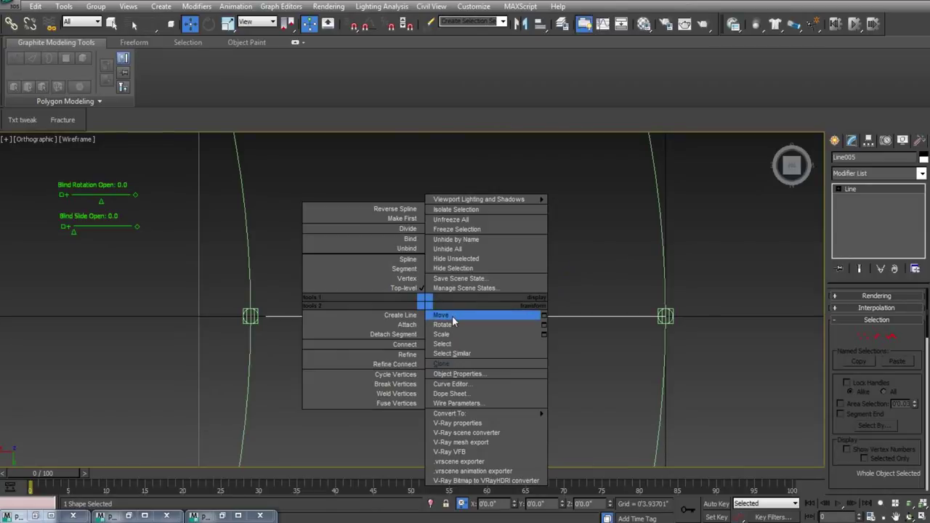
double_click(498, 505)
type("-")
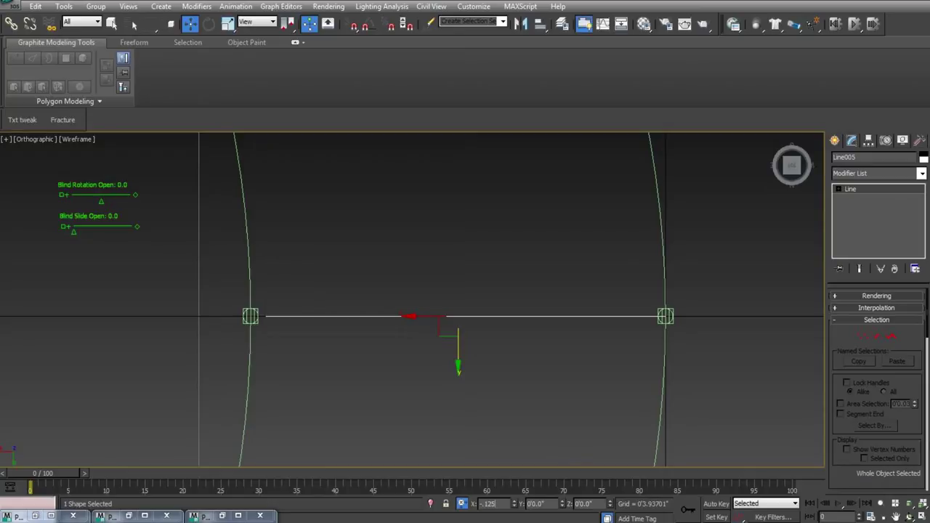
type(".125")
key("Return")
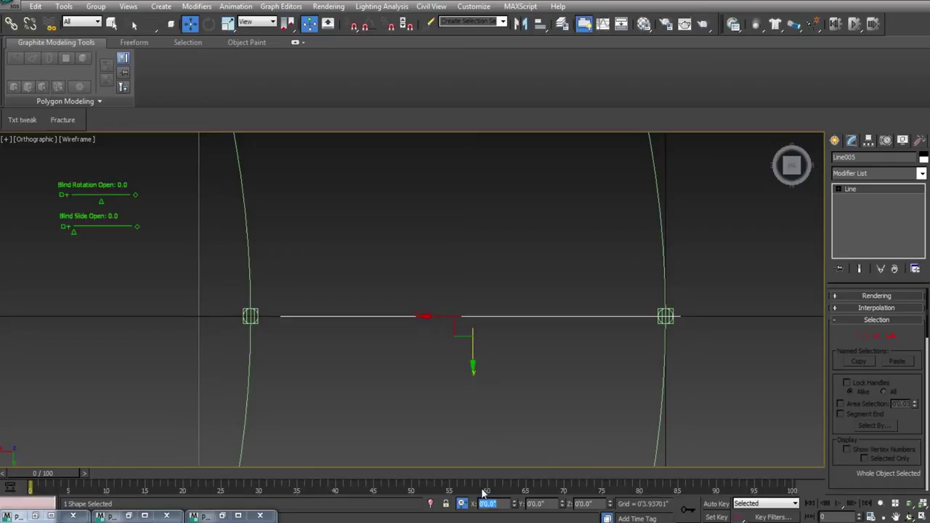
Try to offset the spacing line by .5 along X and undo both line offsets.
key("BackSpace")
type(".5")
key("Return")
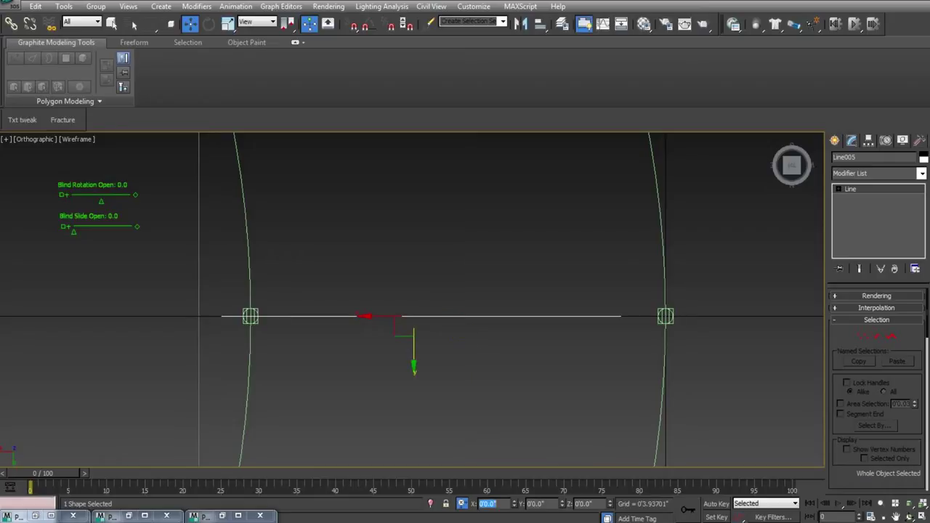
middle_click_drag(410, 332, 400, 344)
key("ctrl+z")
key("ctrl+z")
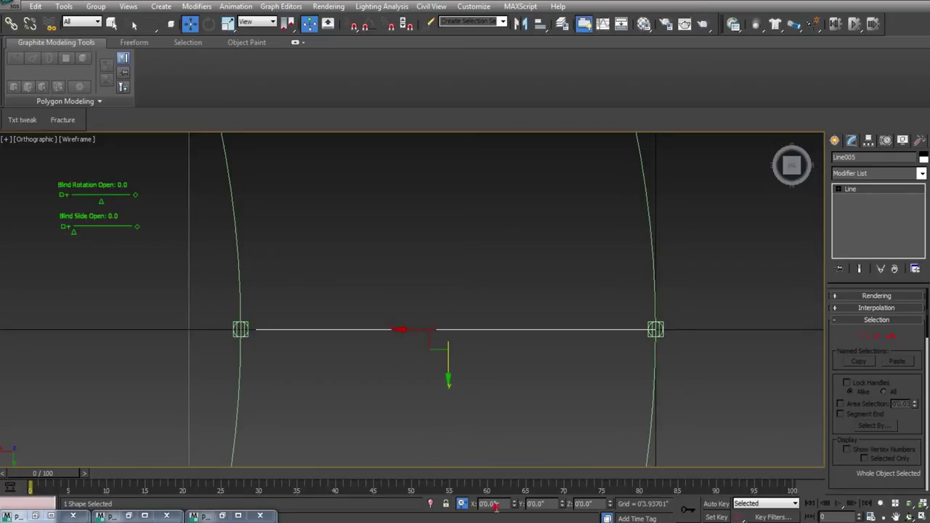
Offset the spacing line by .125 along X and deselect it.
double_click(497, 505)
key("BackSpace")
type(".125")
key("Return")
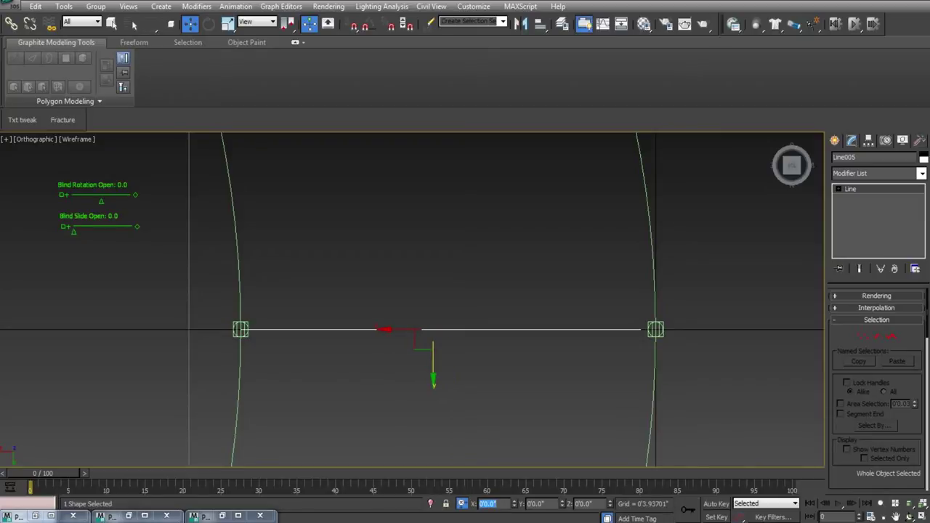
left_click(477, 349)
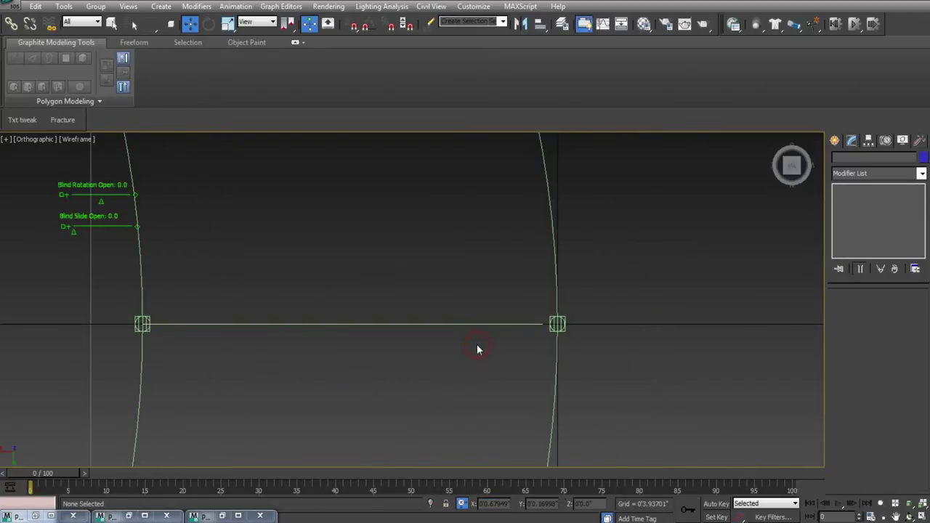
Examine the gap between the spacing line's end and the first blind, and select that blind's pivot box, Box001.
middle_click_drag(478, 349, 457, 333)
middle_click_drag(535, 352, 439, 356)
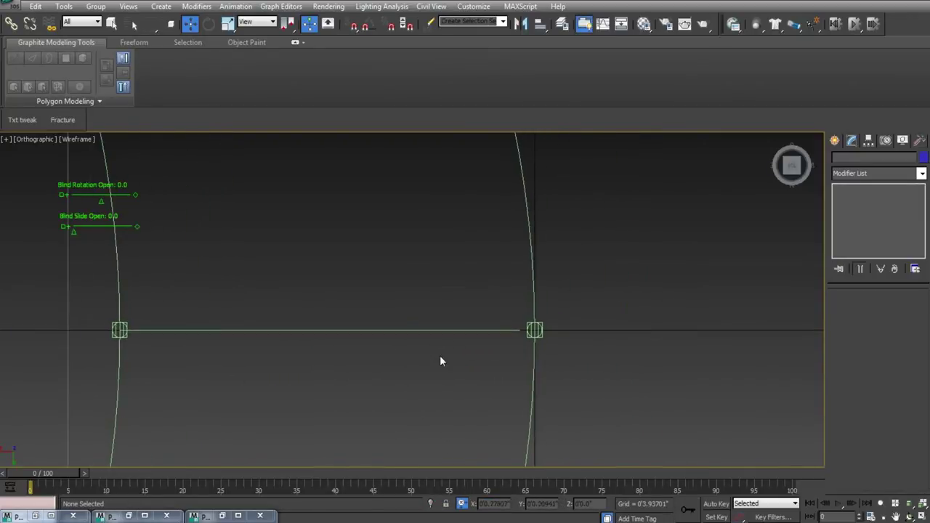
middle_click_drag(526, 330, 492, 339)
middle_click_drag(418, 339, 389, 339)
scroll(436, 341, "up", 3)
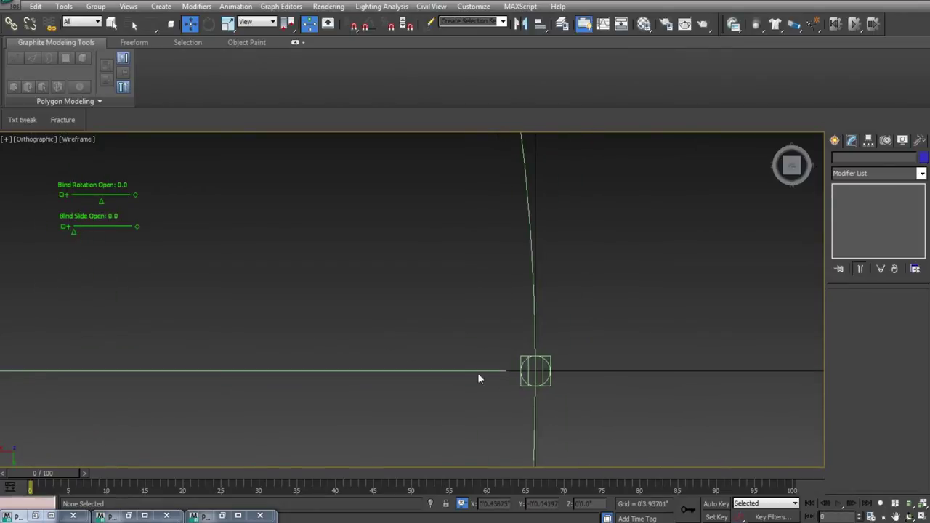
scroll(478, 373, "up", 3)
middle_click_drag(567, 386, 384, 296)
left_click(500, 333)
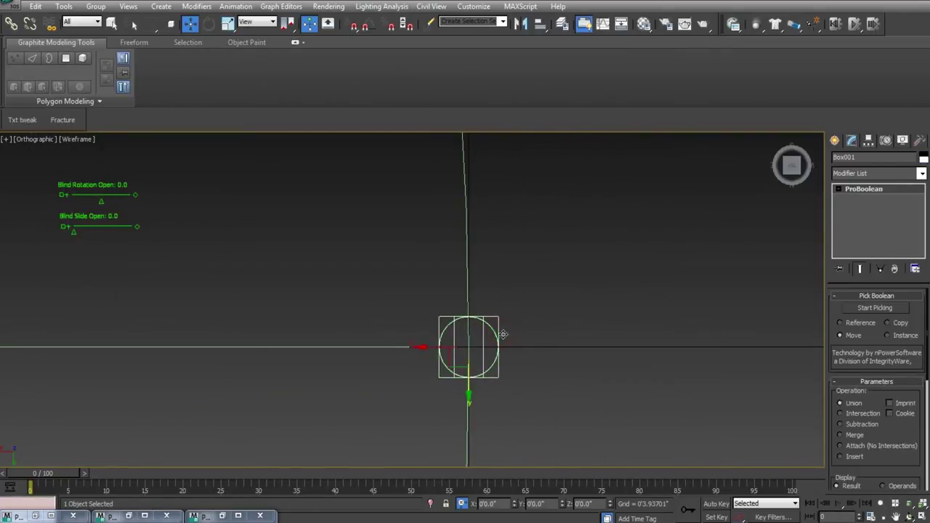
scroll(403, 350, "down", 5)
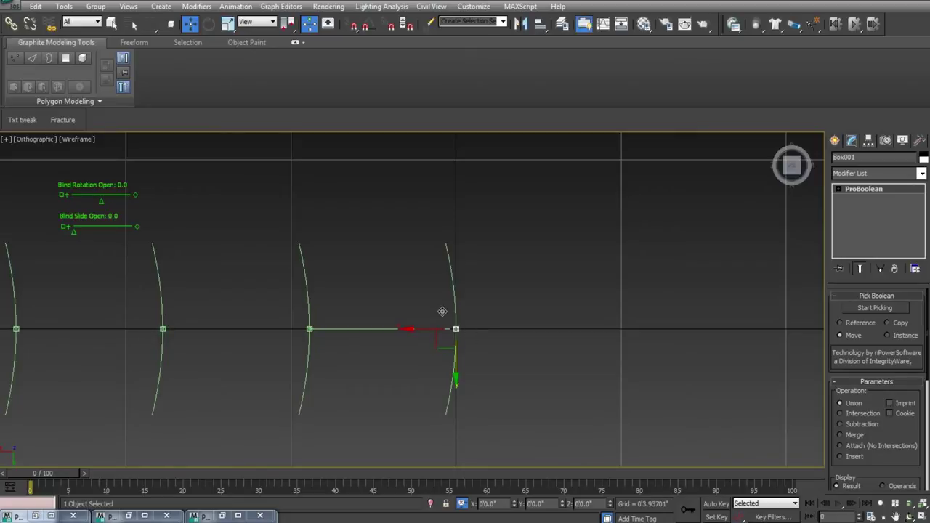
middle_click_drag(358, 313, 386, 310)
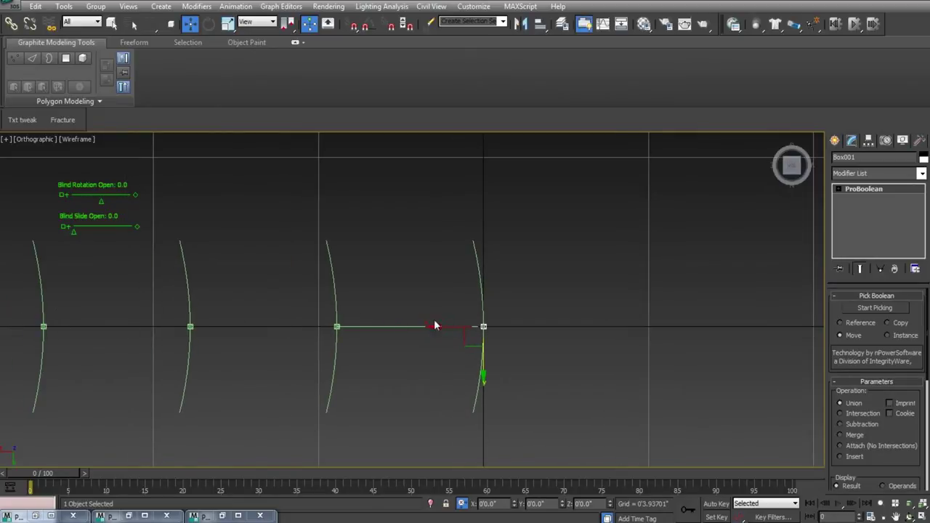
Examine the gap between the spacing line's end and the first blind's pivot box up close, with Box001 deselected.
scroll(464, 332, "up", 3)
middle_click_drag(483, 327, 449, 316)
scroll(449, 316, "up", 4)
middle_click_drag(282, 329, 538, 314)
middle_click_drag(333, 355, 53, 362)
middle_click_drag(443, 359, 391, 349)
scroll(422, 346, "up", 4)
middle_click_drag(455, 341, 317, 266)
left_click(380, 295)
scroll(523, 356, "up", 2)
middle_click_drag(597, 387, 472, 349)
scroll(471, 356, "up", 2)
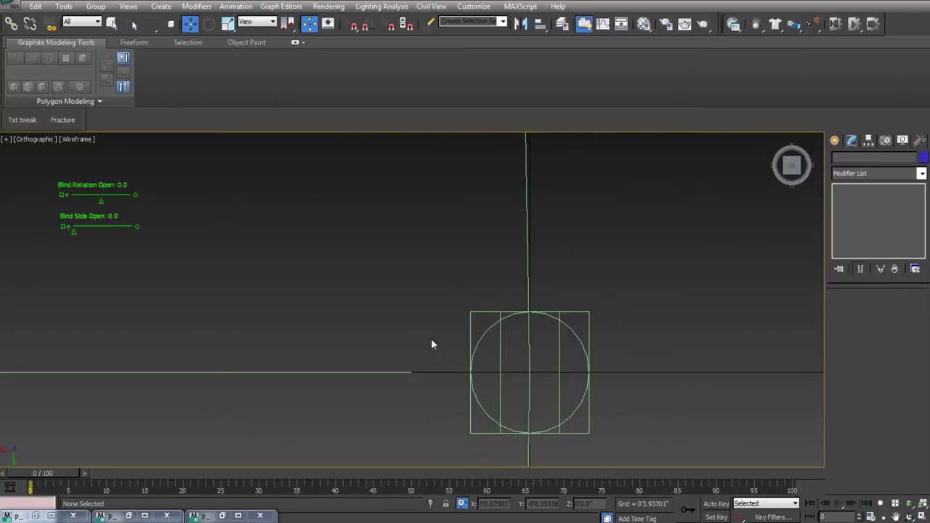
Select the spacing line Line005, inspect both of its ends at Vertex level, and return to whole-object level.
left_click(407, 372)
left_click(863, 336)
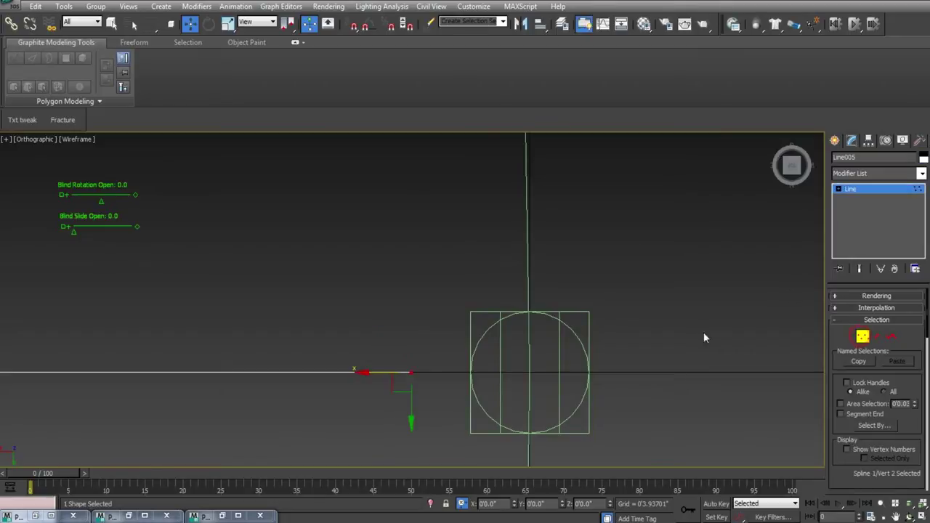
middle_click_drag(492, 358, 594, 353)
scroll(594, 350, "down", 4)
middle_click_drag(144, 342, 418, 382)
scroll(418, 382, "down", 4)
middle_click_drag(286, 342, 413, 358)
scroll(436, 357, "up", 4)
left_click(873, 337)
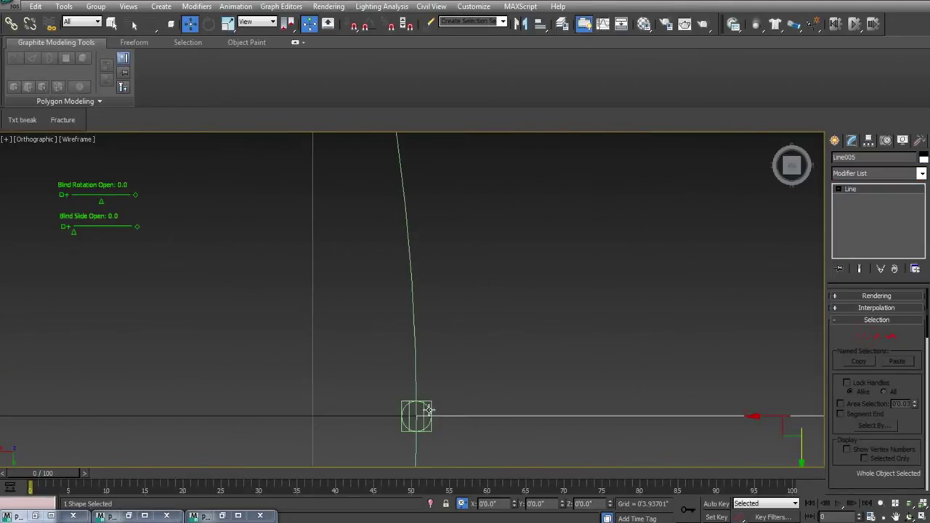
Select the second blind's pivot box, Box002, and inspect its assigned transform controllers.
left_click(427, 410)
left_click(837, 141)
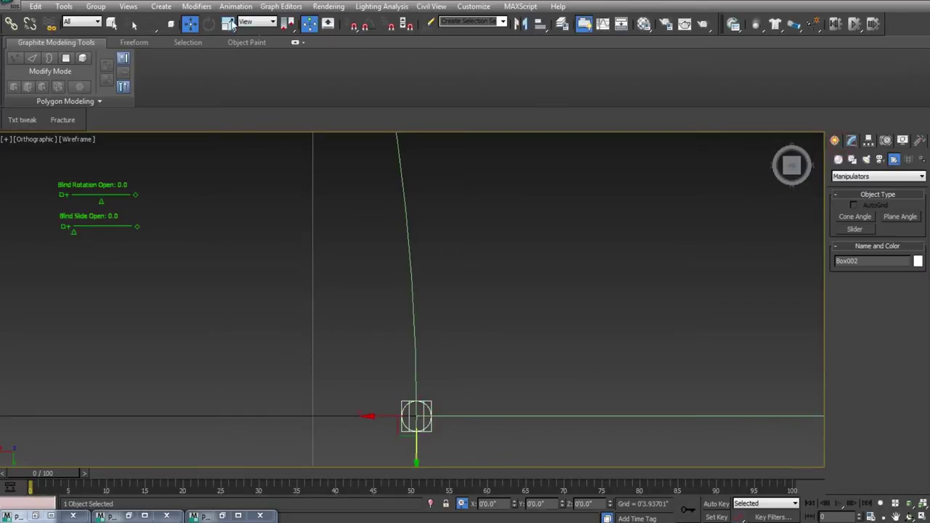
left_click(887, 140)
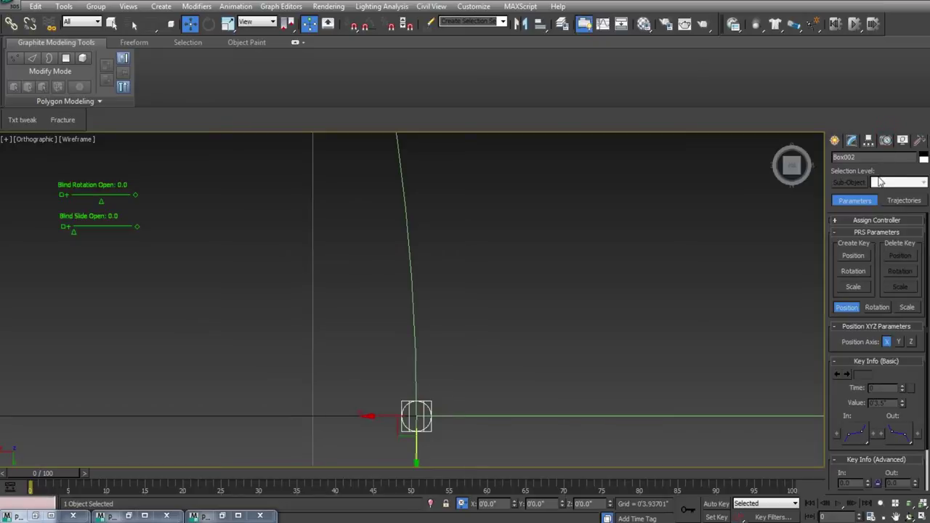
left_click(877, 221)
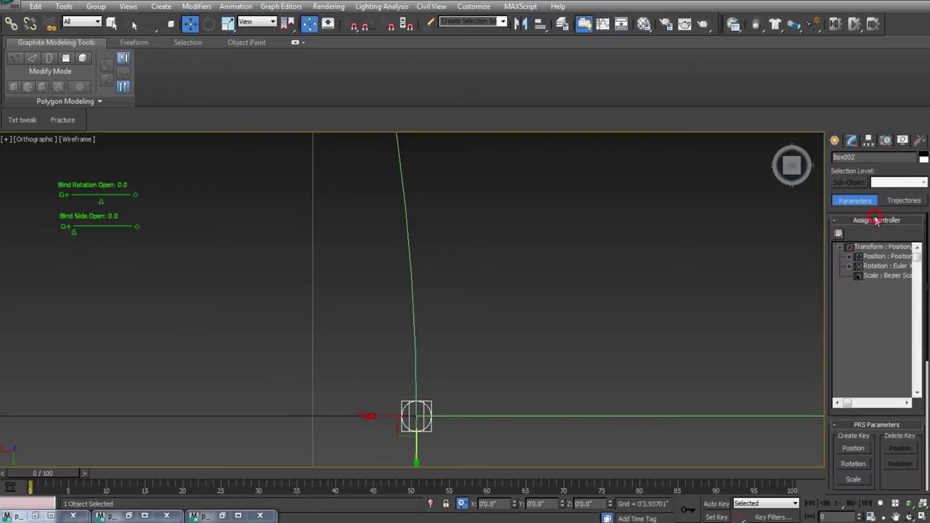
left_click(850, 257)
left_click(849, 257)
middle_click_drag(436, 411, 411, 370)
Apply a Path Constraint to Box002 using the spacing line Line005 as its path.
left_click(851, 139)
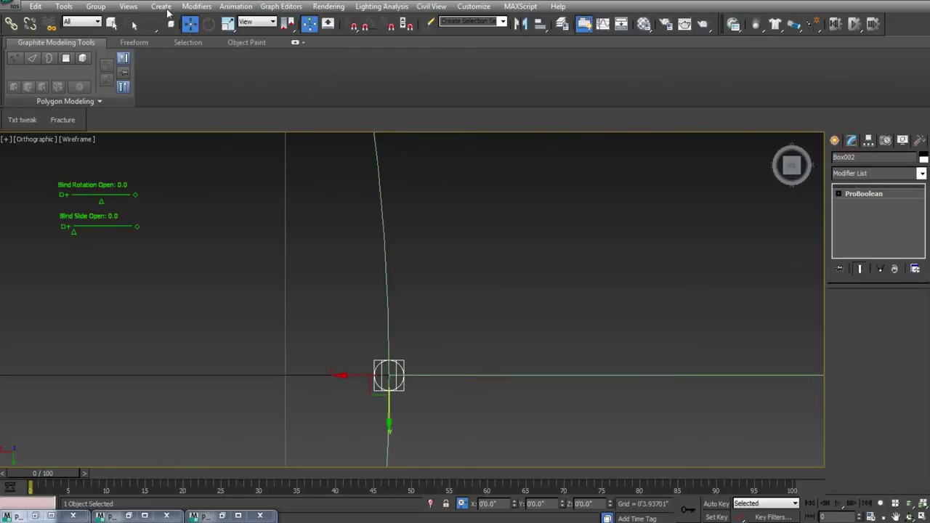
left_click(236, 6)
mouse_move(286, 71)
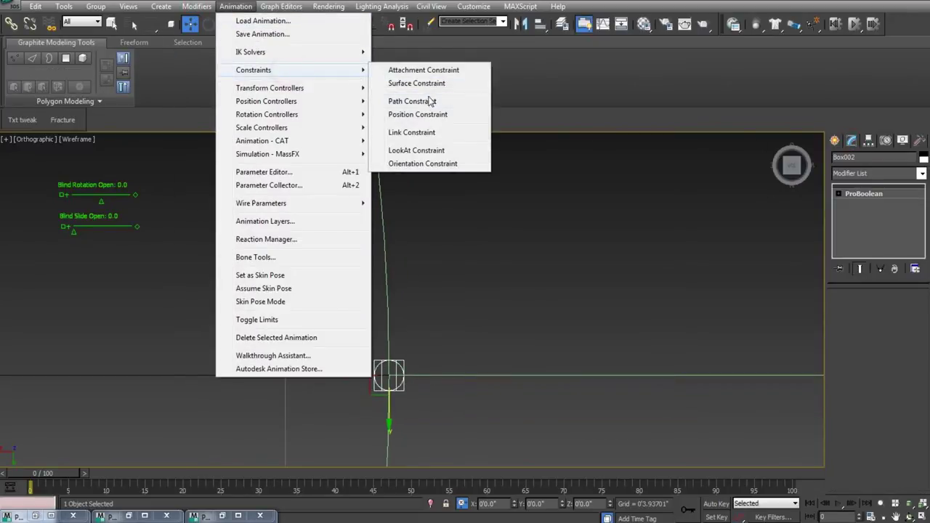
left_click(418, 100)
left_click(534, 375)
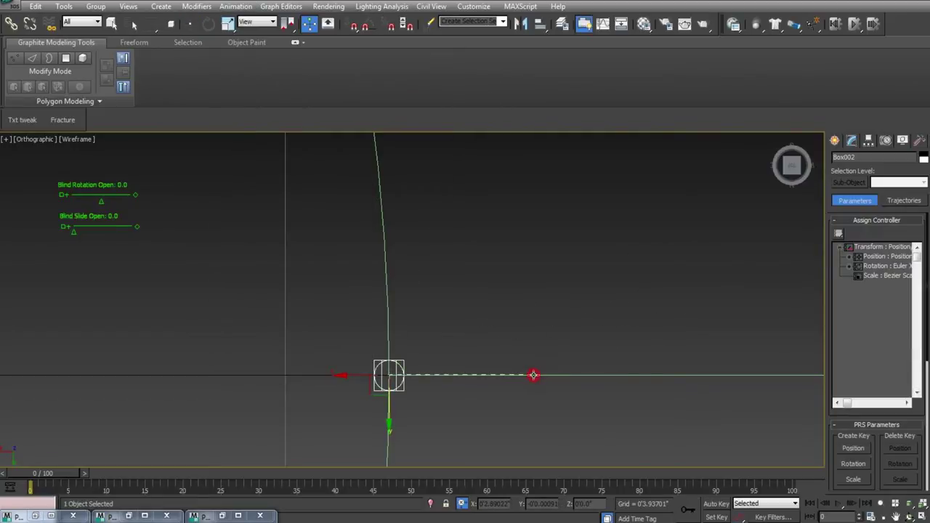
middle_click_drag(580, 377, 374, 326)
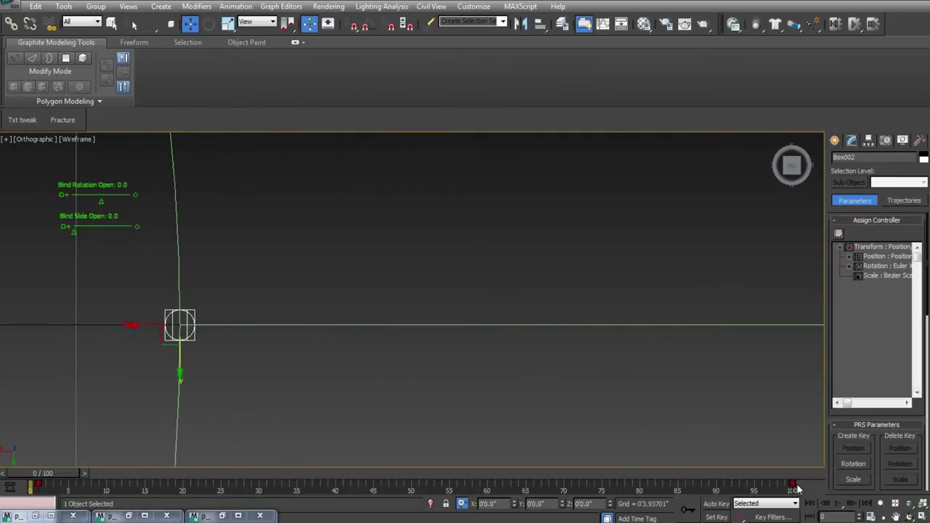
Delete all of Box002's animation keys across the timeline.
left_click_drag(799, 486, 28, 495)
right_click(87, 482)
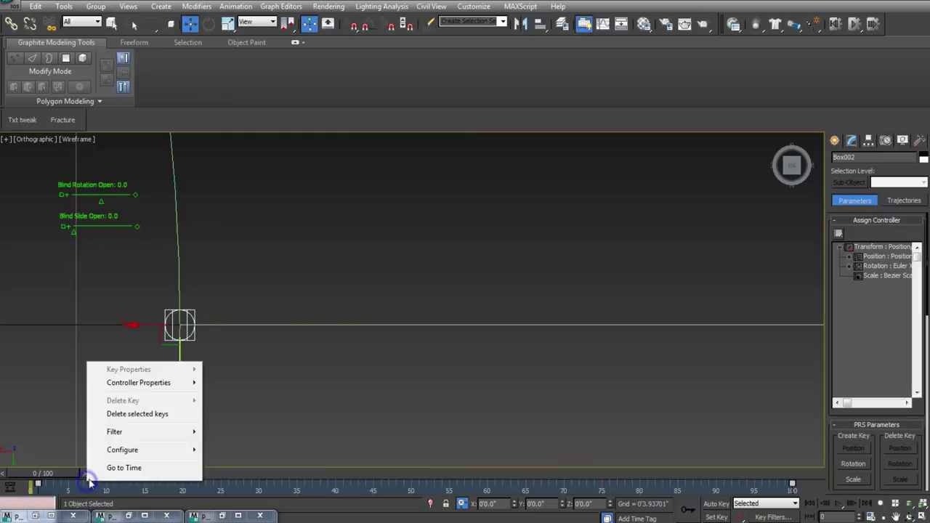
left_click(133, 413)
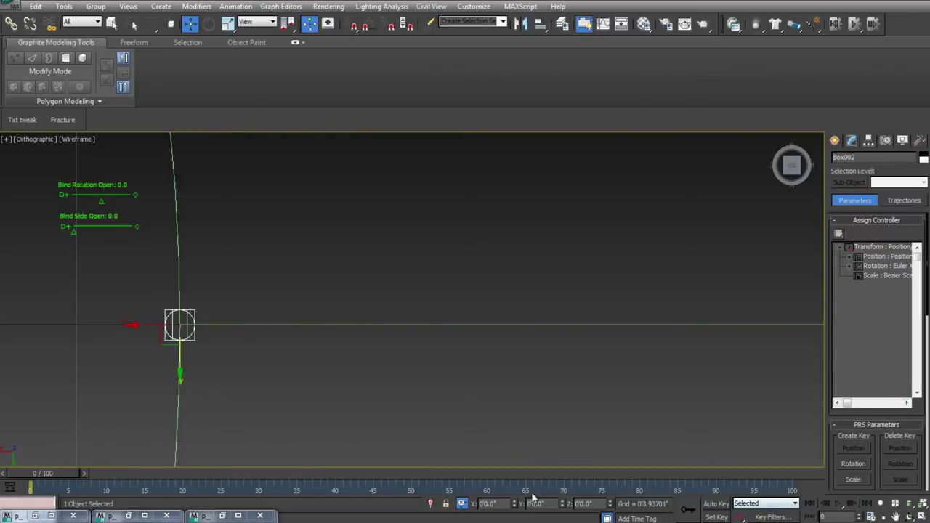
Turn off Loop in the path options of Box002's Path Constraint.
left_click_drag(921, 427, 921, 418)
left_click(866, 318)
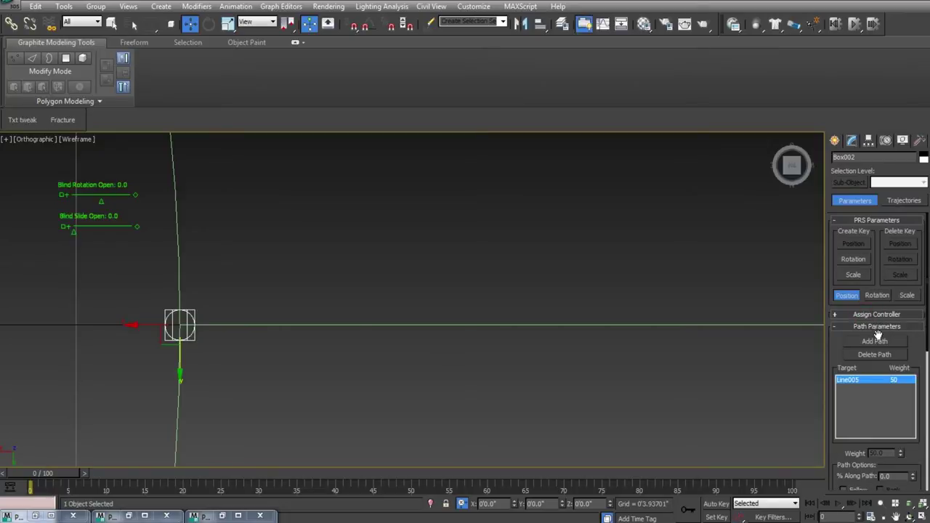
scroll(901, 397, "down", 5)
left_click(844, 425)
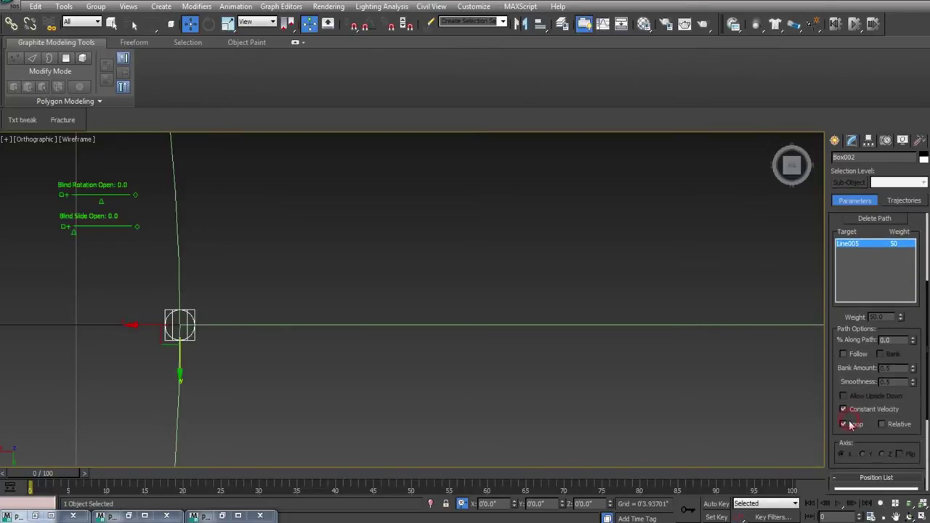
left_click_drag(861, 382, 853, 278)
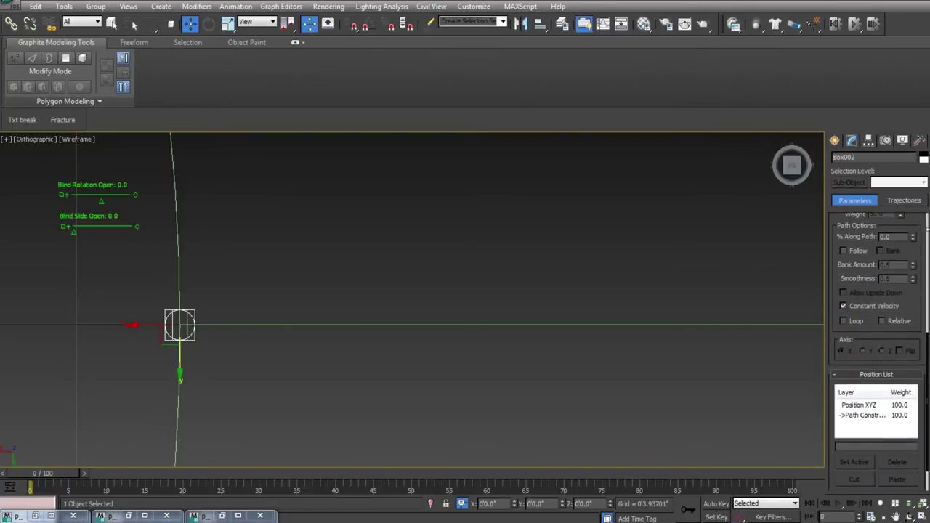
left_click_drag(874, 335, 857, 410)
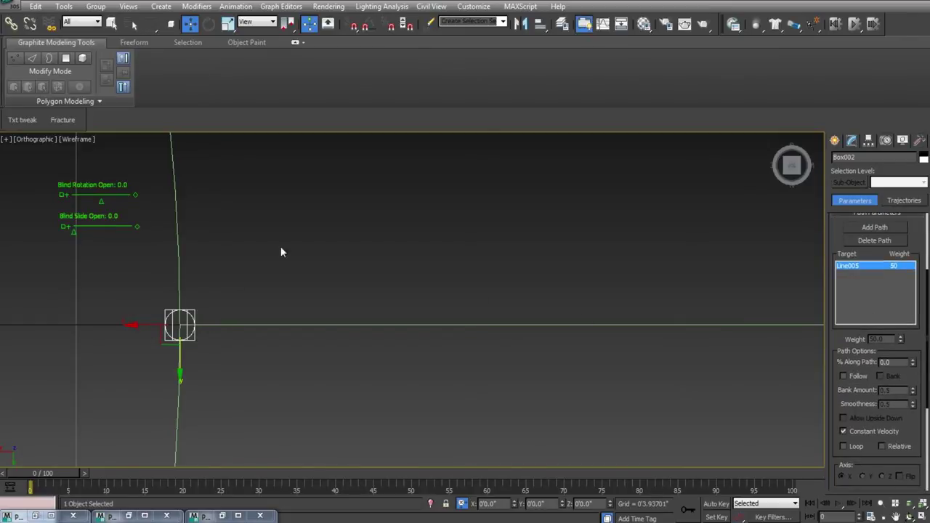
left_click(57, 224)
left_click(235, 6)
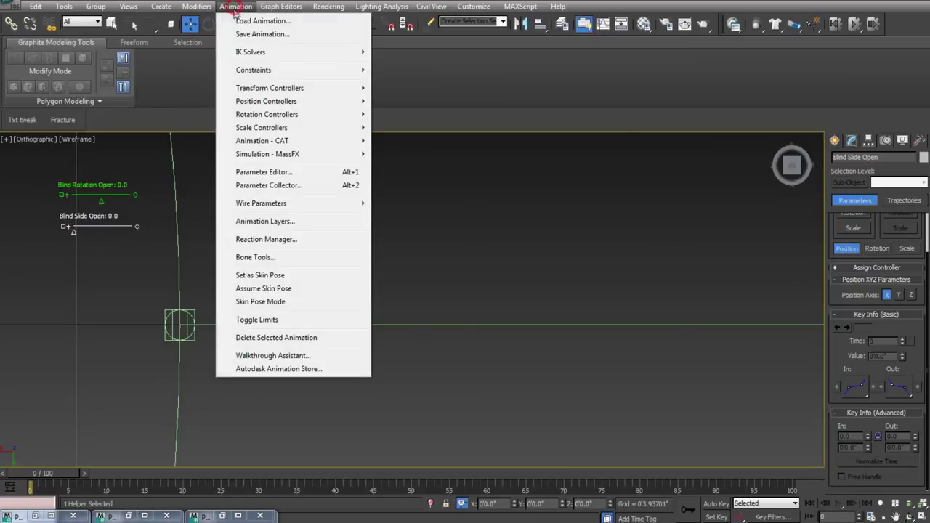
left_click(456, 239)
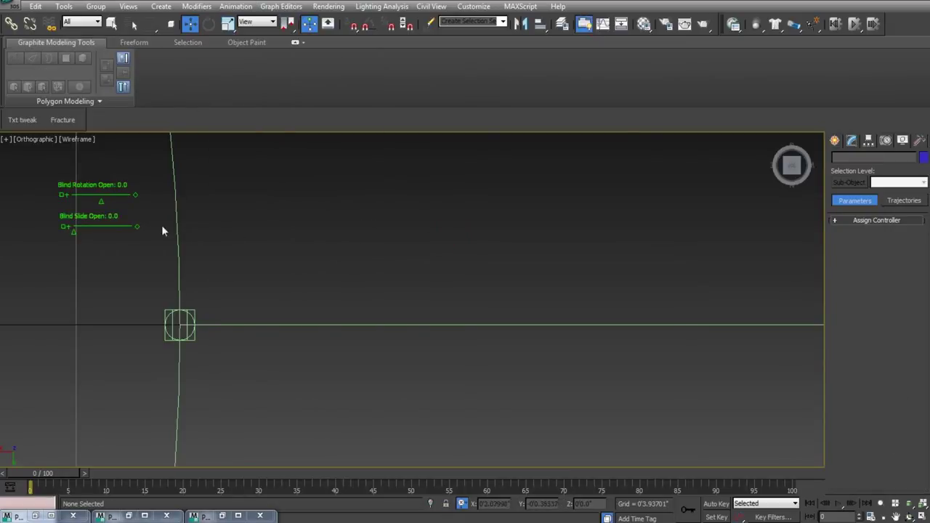
Select the Blind Slide Open slider, start Parameter Wiring, and choose the slider's value as the source parameter.
left_click_drag(54, 226, 52, 222)
key("alt+5")
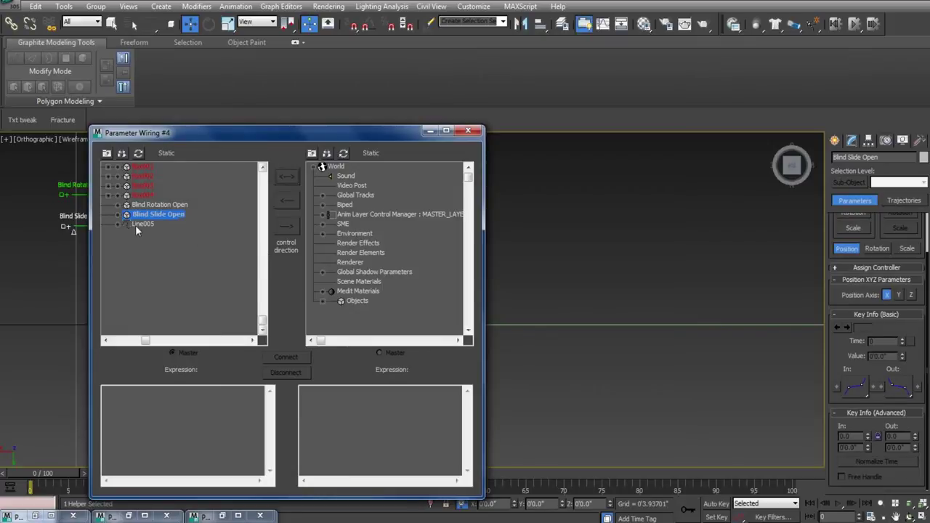
left_click(120, 214)
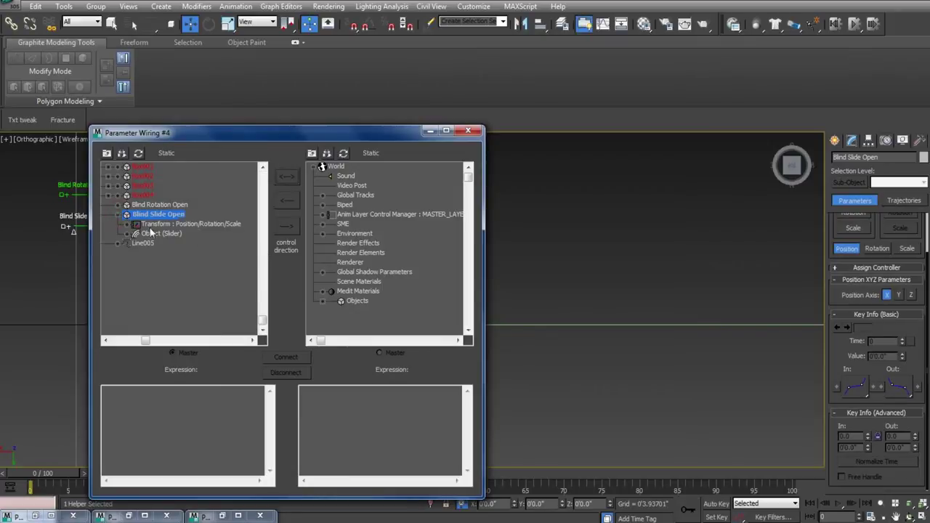
left_click(128, 225)
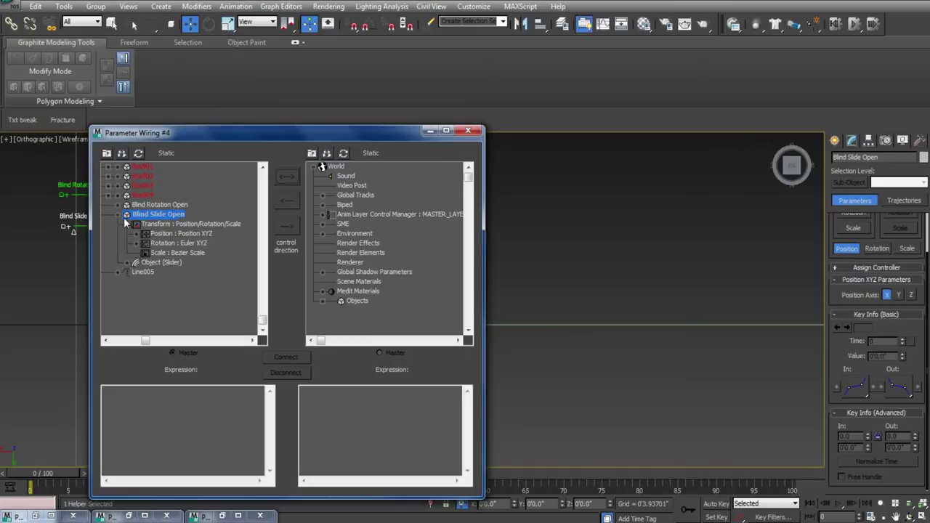
left_click(128, 224)
left_click(128, 233)
left_click(158, 243)
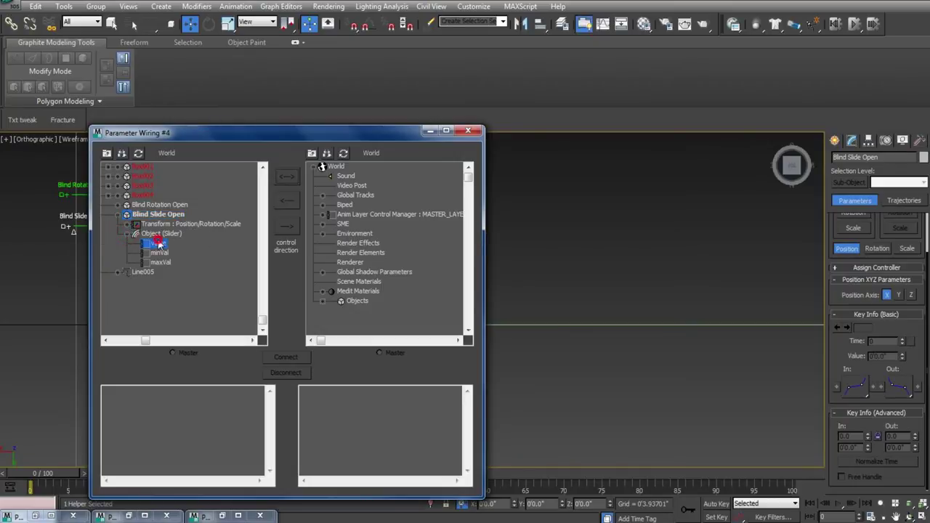
Choose the Percent parameter of Box002's Path Constraint as the wiring target.
left_click(323, 301)
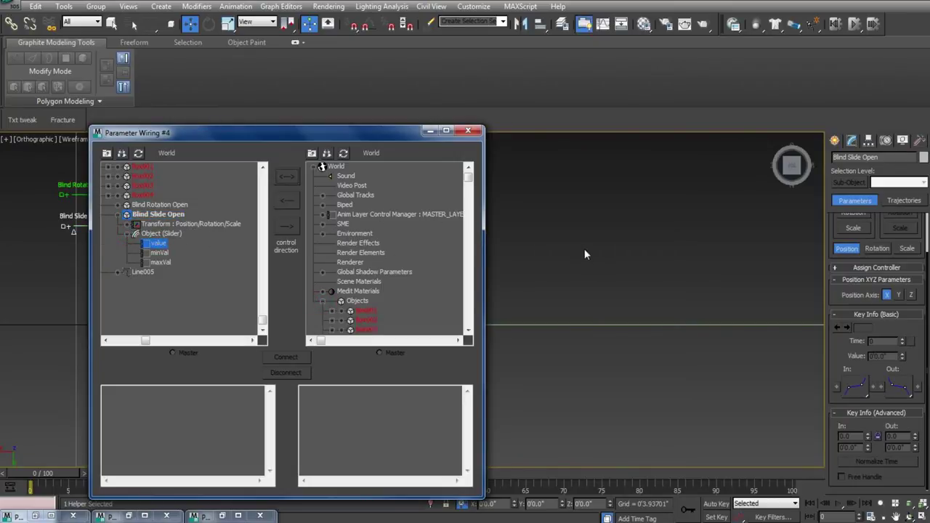
scroll(593, 252, "down", 4)
middle_click_drag(498, 302, 573, 315)
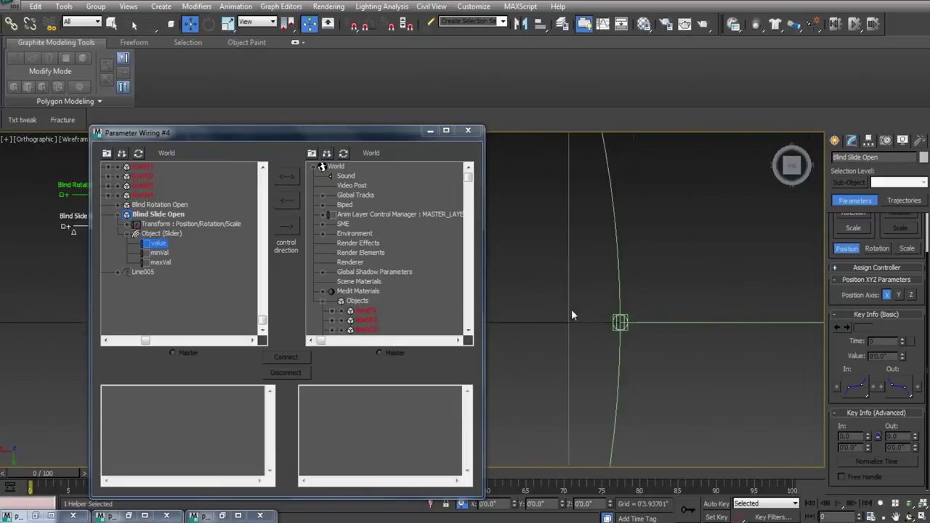
scroll(571, 316, "up", 3)
left_click(618, 313)
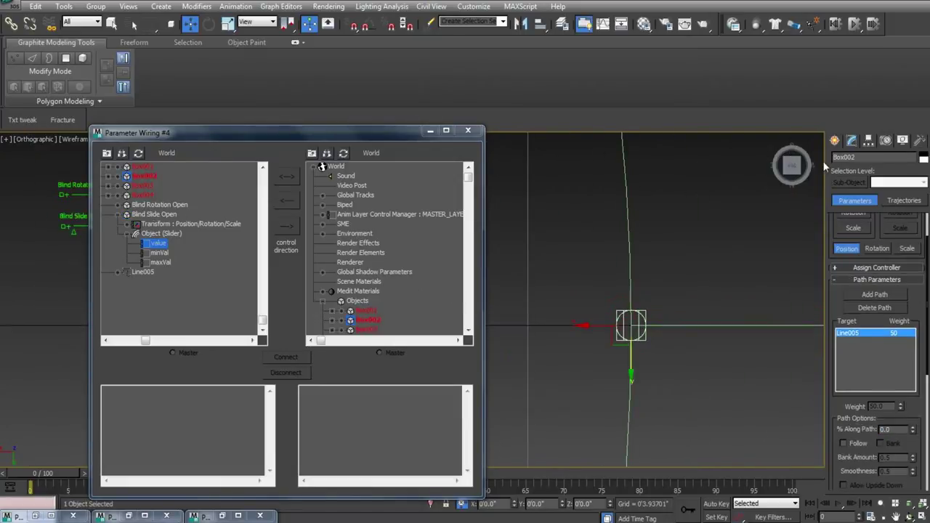
left_click(349, 321)
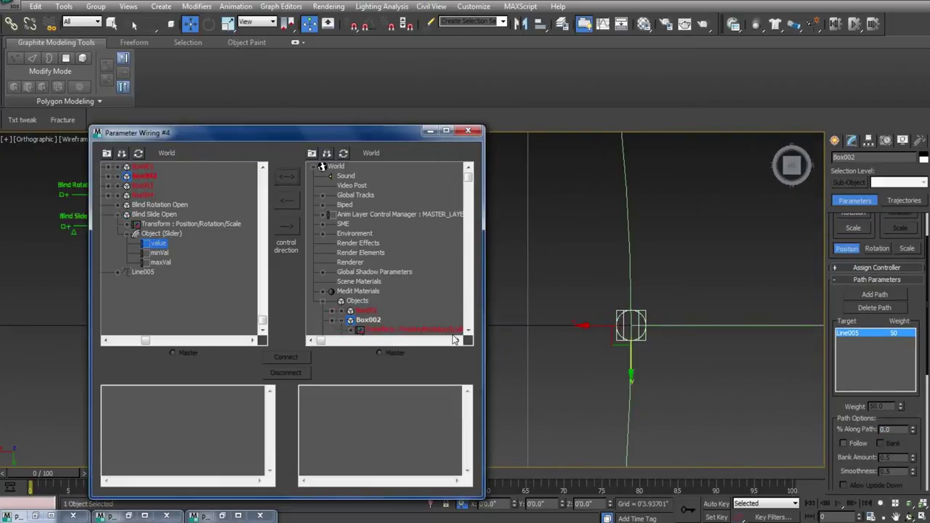
left_click_drag(371, 128, 357, 73)
left_click(354, 280)
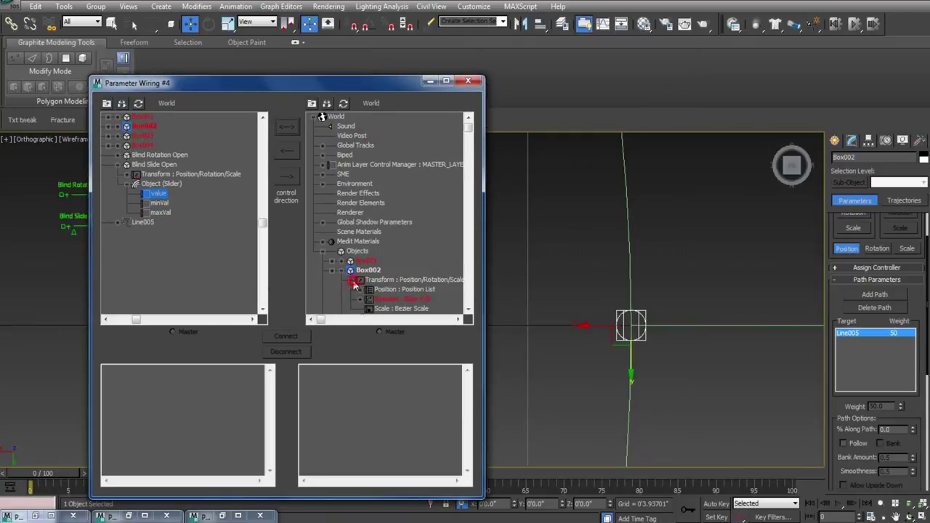
left_click(362, 290)
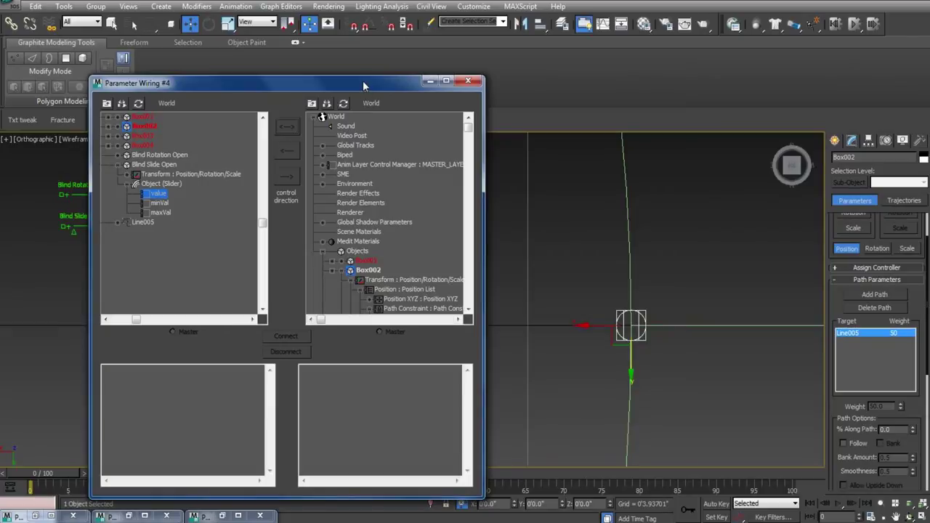
left_click_drag(364, 77, 364, 33)
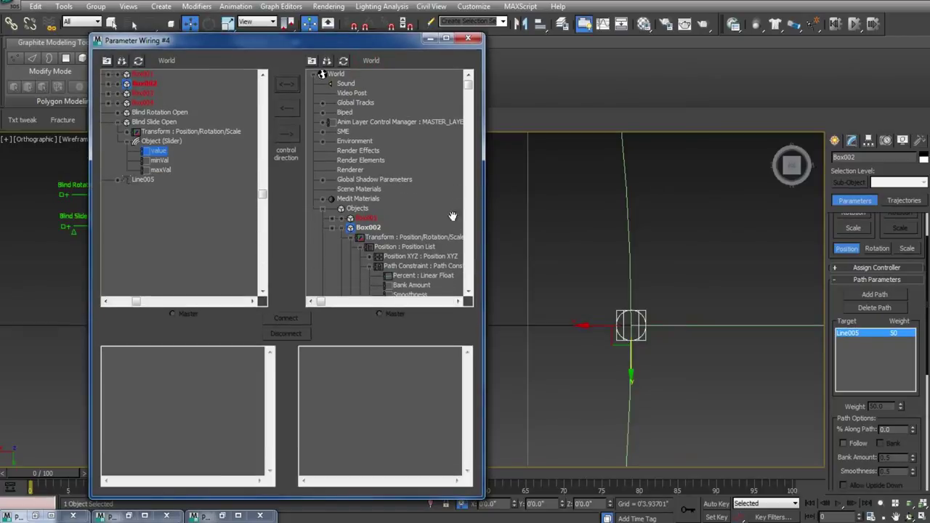
left_click(411, 277)
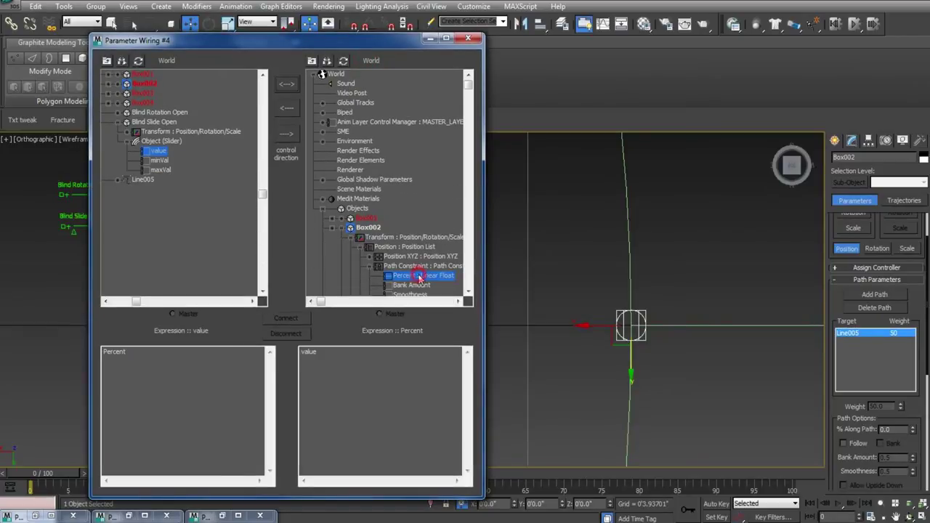
Connect the wiring one way so the slider's value controls Percent, and close the Parameter Wiring dialog.
left_click(286, 134)
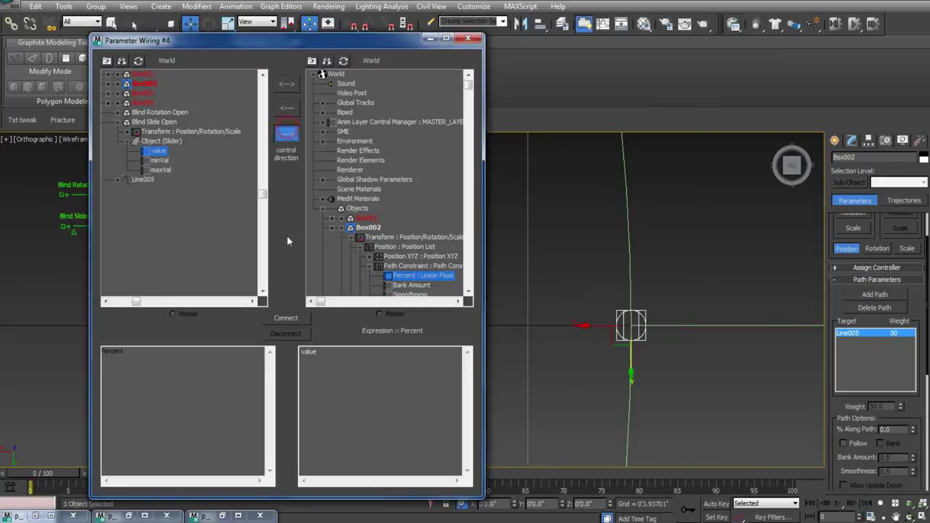
left_click(286, 320)
left_click(467, 38)
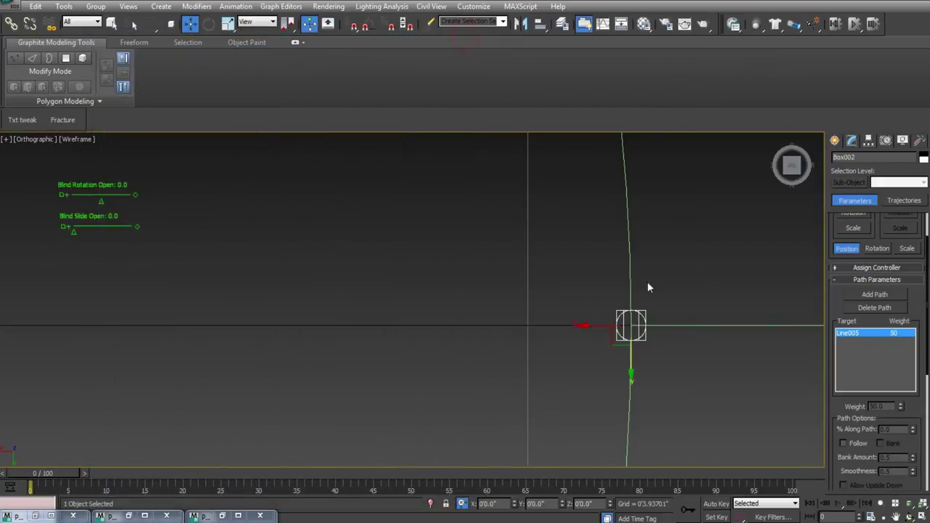
middle_click_drag(648, 283, 520, 269)
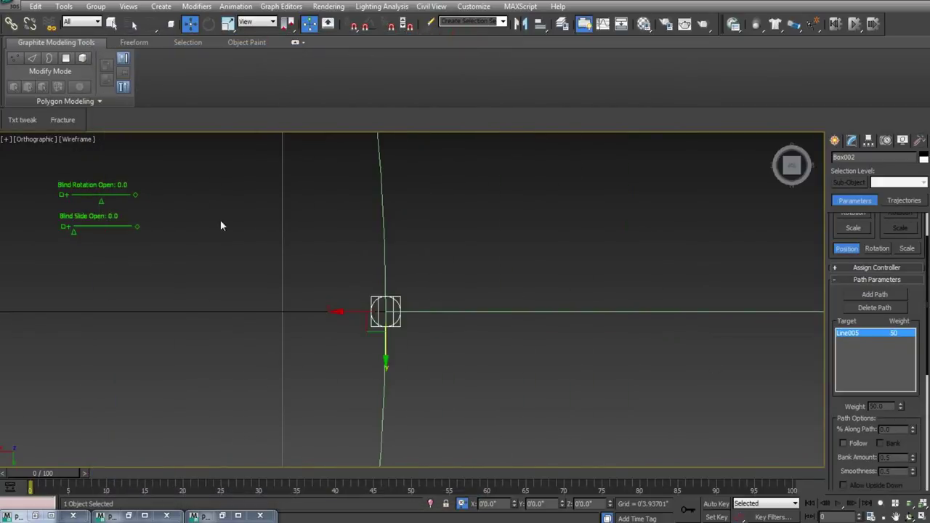
scroll(910, 432, "down", 8)
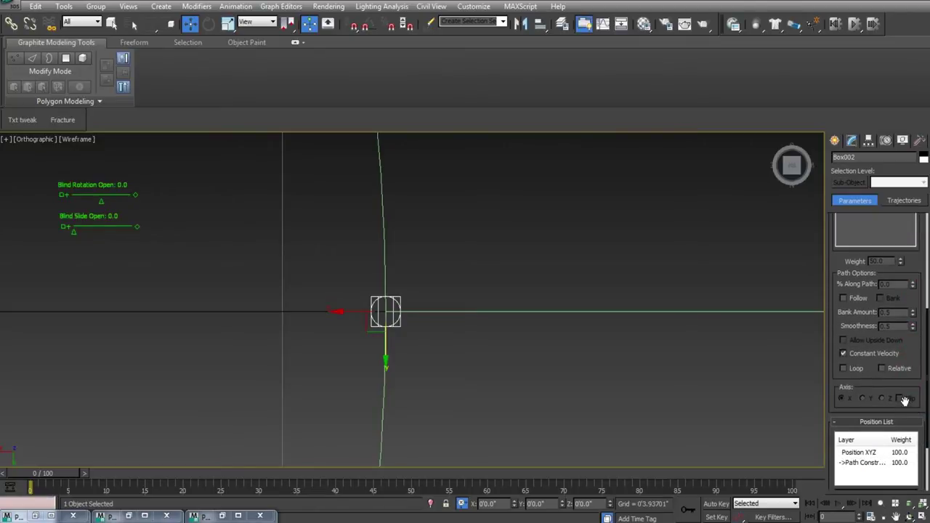
scroll(903, 378, "up", 8)
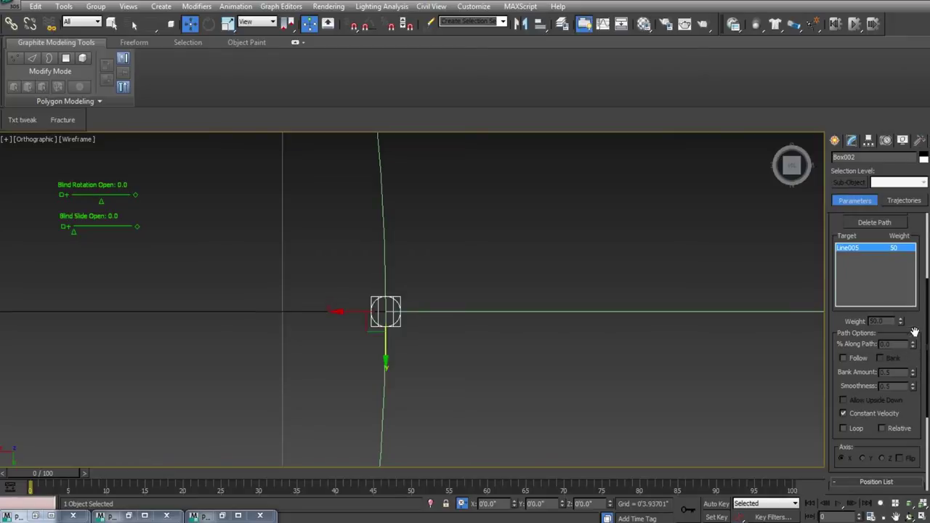
Test the Blind Slide Open slider at 14, then set its Maximum to 1.
left_click_drag(73, 232, 81, 233)
left_click(54, 225)
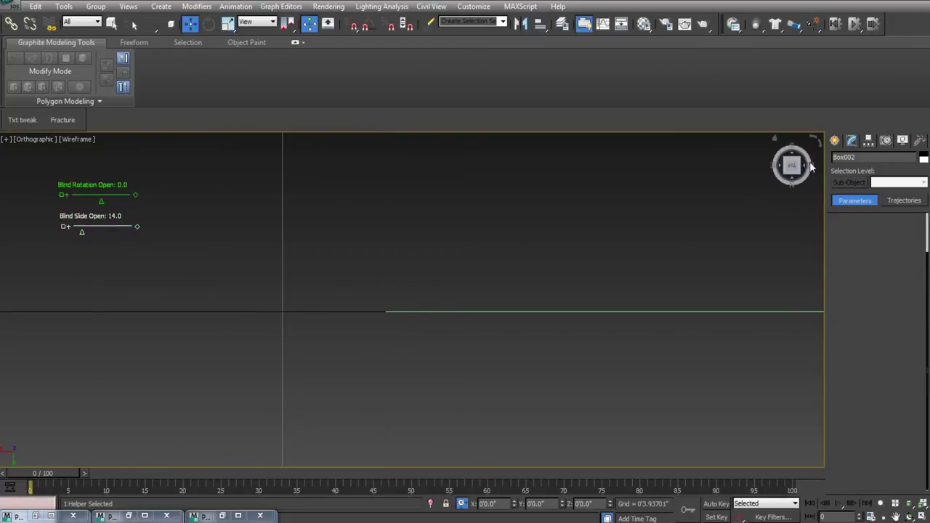
left_click(852, 141)
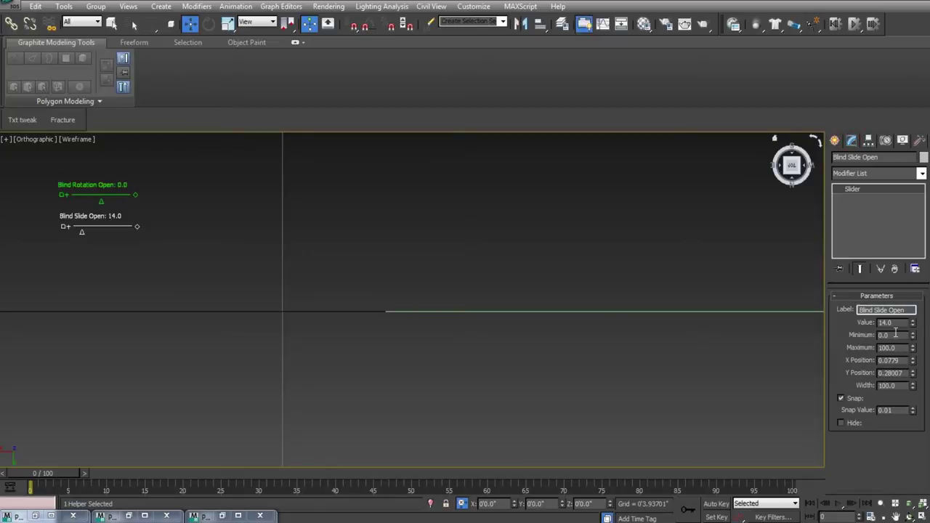
double_click(894, 348)
type("1")
key("Return")
Examine how Box002 sits against the first blind's pivot box with the slide fully open.
scroll(244, 274, "down", 5)
middle_click_drag(296, 273, 180, 296)
middle_click_drag(439, 305, 338, 315)
scroll(338, 315, "up", 5)
middle_click_drag(416, 270, 486, 249)
scroll(480, 254, "up", 1)
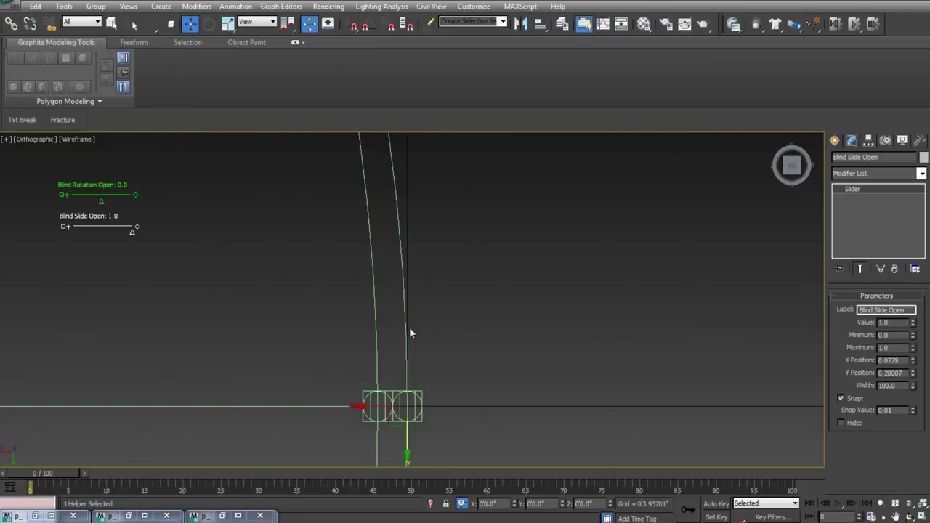
middle_click_drag(393, 391, 434, 311)
scroll(433, 310, "up", 3)
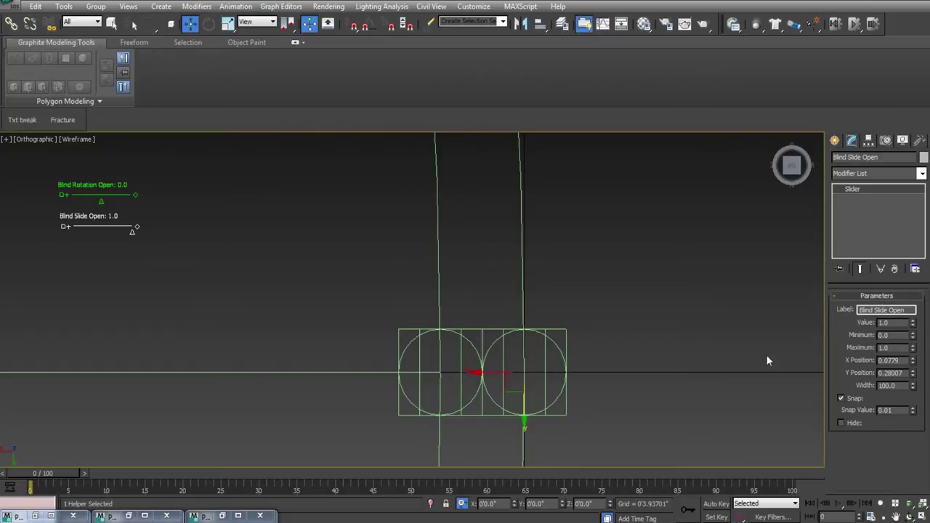
middle_click_drag(767, 361, 809, 357)
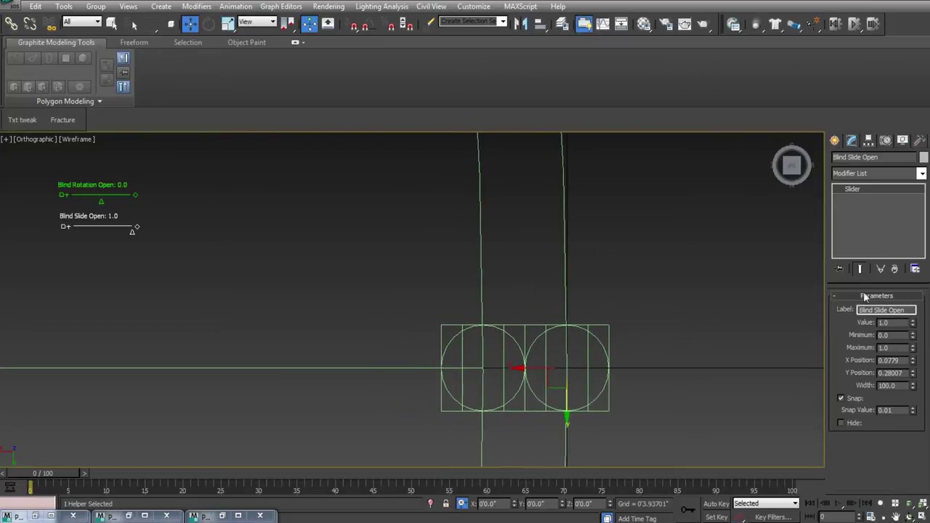
scroll(637, 276, "down", 10)
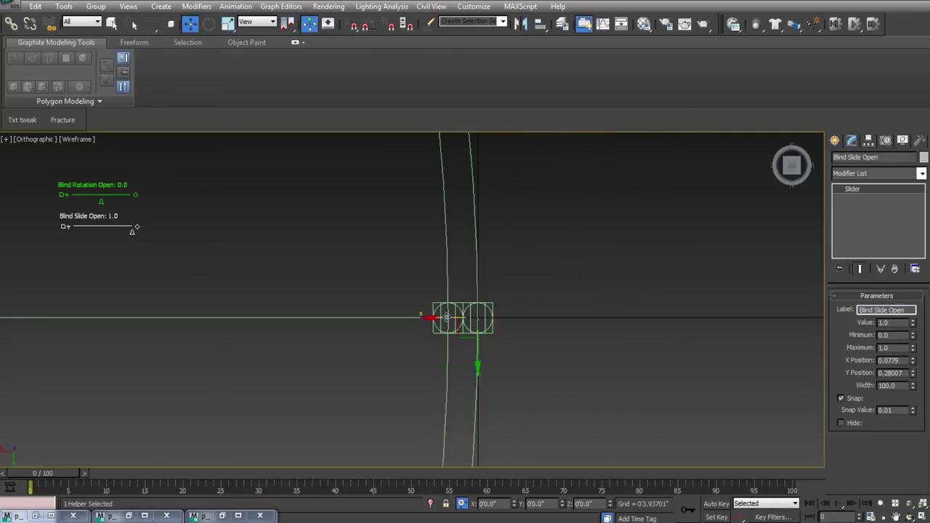
middle_click_drag(356, 316, 562, 334)
scroll(561, 335, "down", 3)
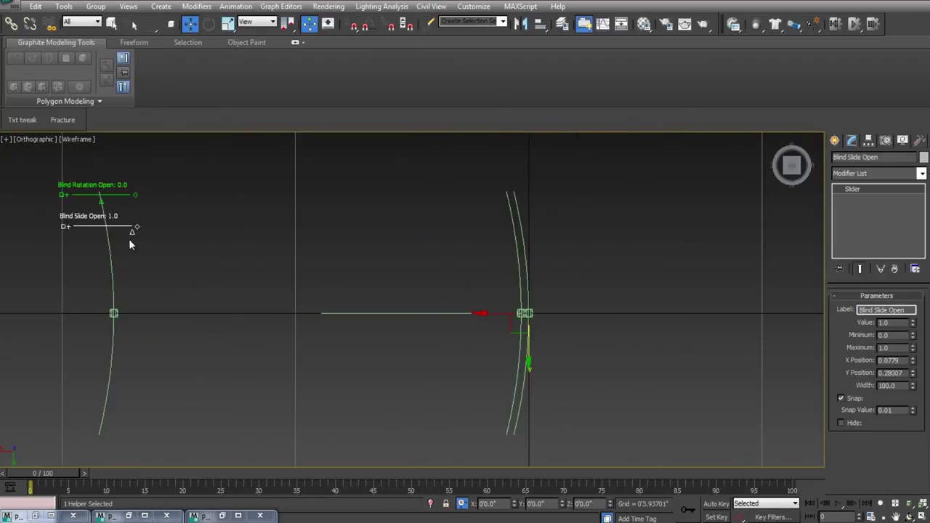
Run Blind Slide Open down to 0 and back to 1, with the path line Line005 selected.
left_click_drag(130, 231, 61, 232)
left_click_drag(367, 371, 367, 369)
middle_click_drag(366, 368, 411, 374)
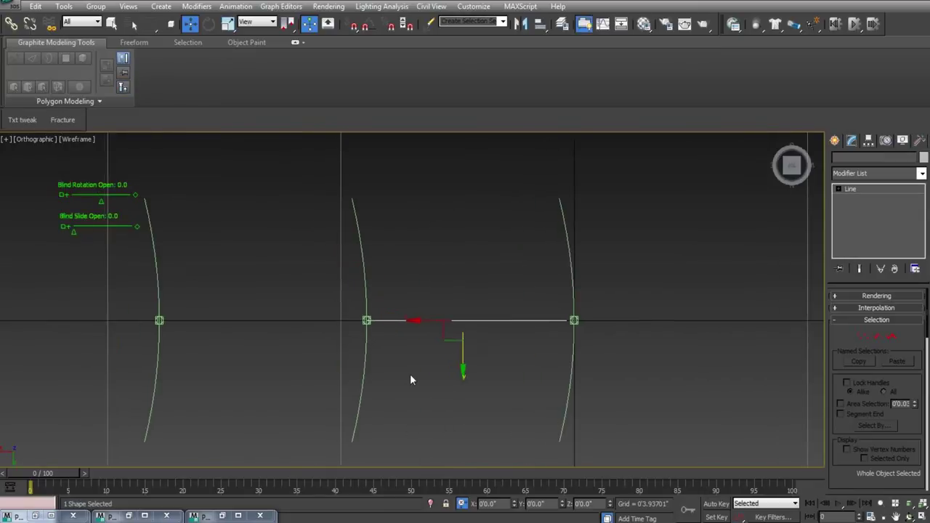
scroll(413, 374, "up", 2)
middle_click_drag(440, 342, 457, 334)
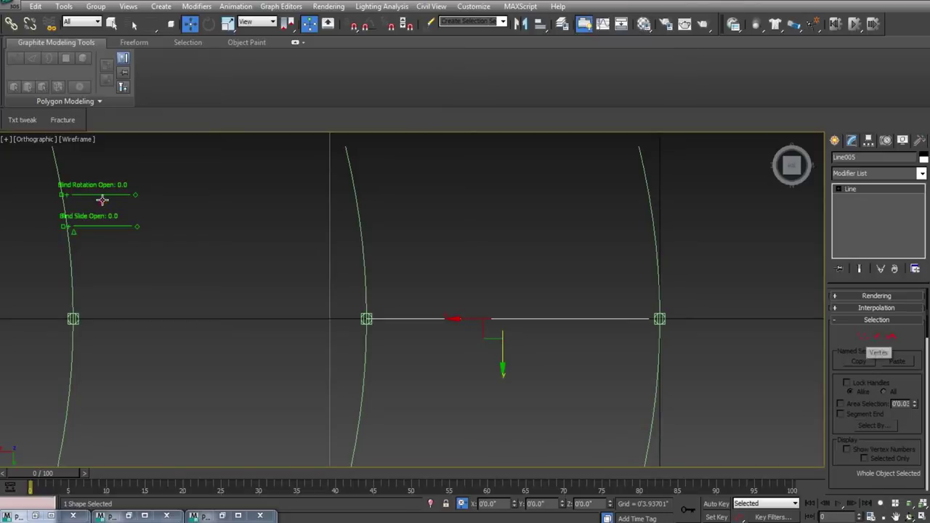
left_click_drag(73, 231, 205, 242)
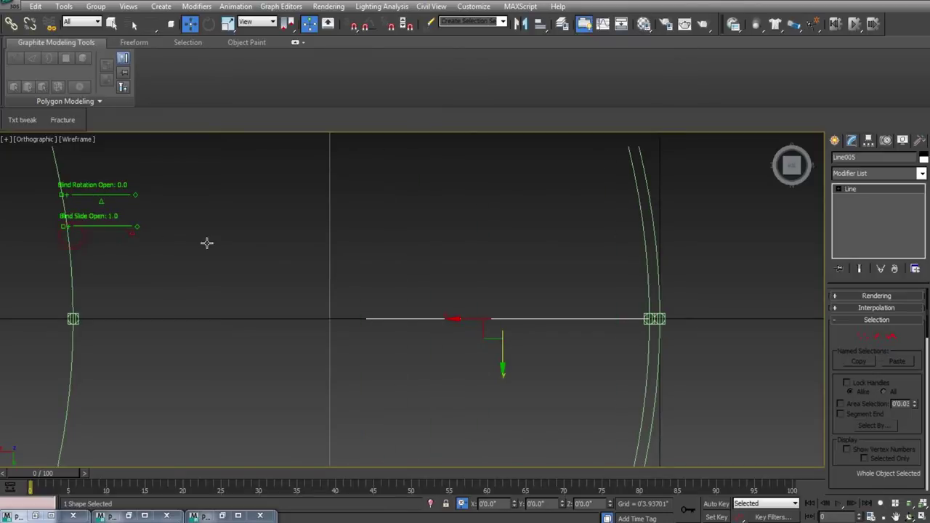
Clone Line005 along X as one independent copy spanning toward the third blind's pivot box.
left_click(863, 336)
left_click(865, 336)
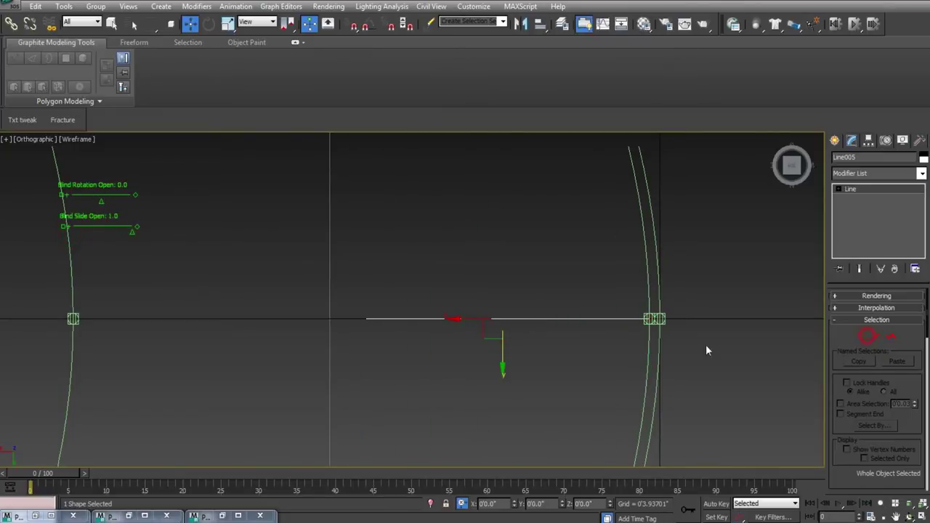
mouse_move(470, 326)
left_mouse_down("shift")
mouse_move(476, 322)
mouse_move(184, 302)
left_mouse_up("shift")
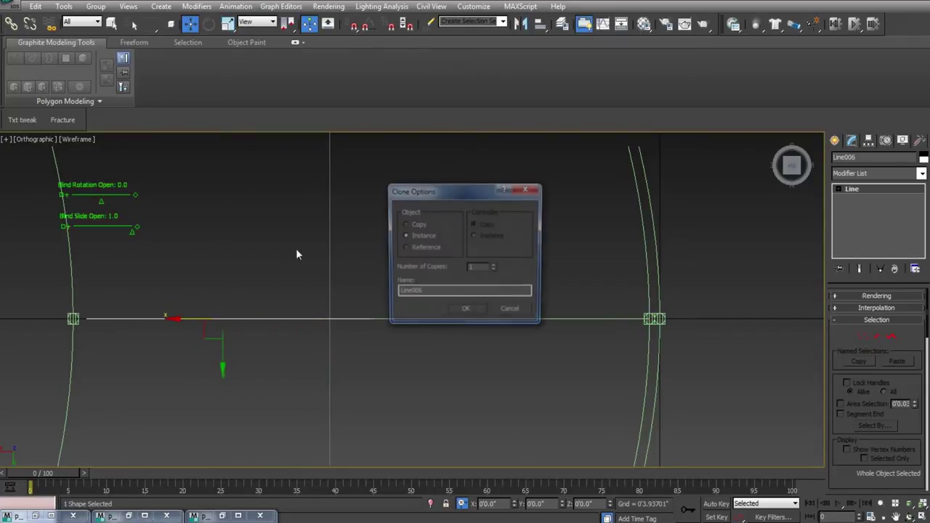
left_click(408, 226)
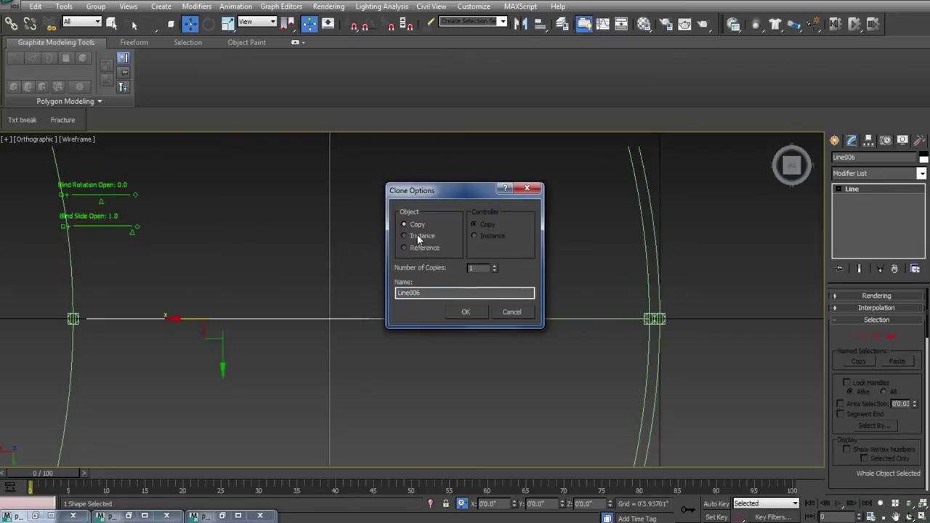
left_click(469, 314)
Turn on snapping and snap the copied line's nearer end vertex to the outer edge of the stacked boxes.
left_click(863, 336)
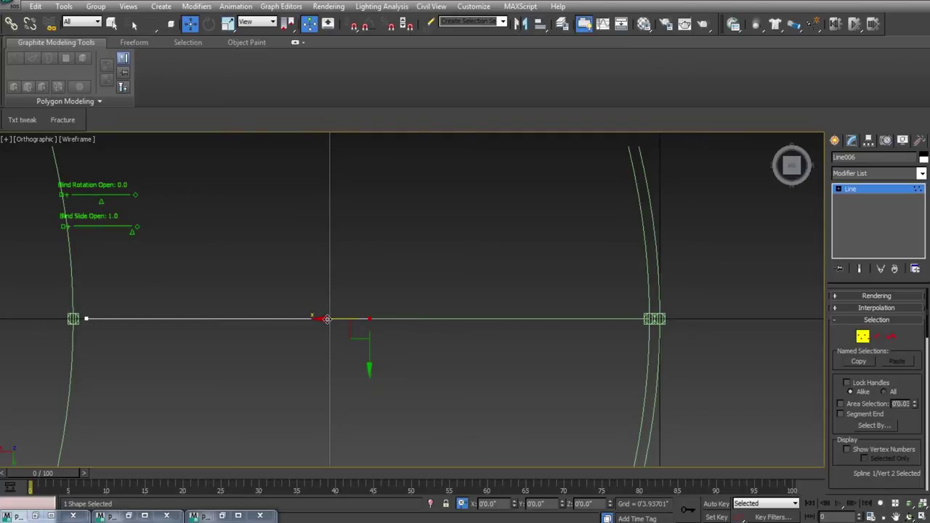
key("s")
left_click_drag(327, 319, 638, 312)
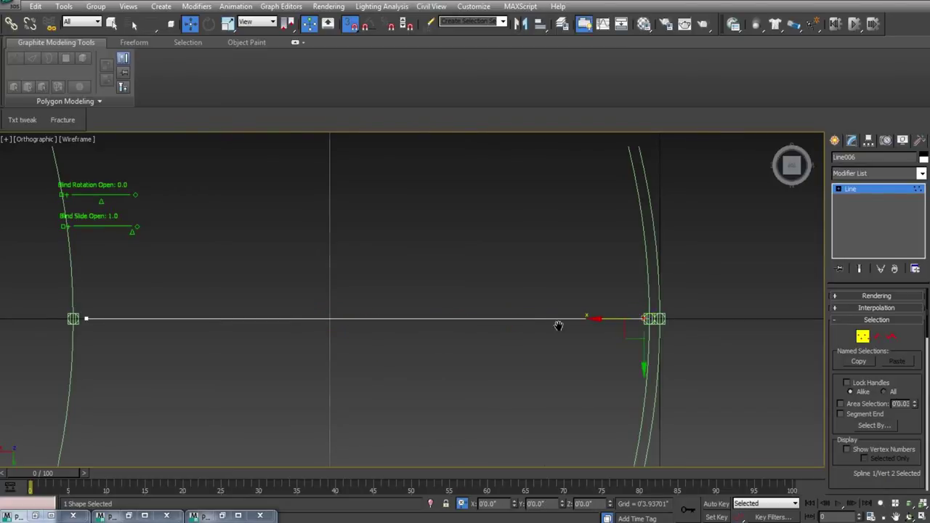
Snap Line006's other end vertex to the near edge of the third blind's pivot box and keep it selected.
scroll(392, 322, "up", 3)
middle_click_drag(559, 326, 502, 317)
scroll(501, 317, "up", 2)
scroll(501, 317, "down", 6)
middle_click_drag(276, 315, 679, 369)
scroll(445, 338, "up", 1)
middle_click_drag(490, 336, 412, 264)
scroll(412, 264, "up", 2)
middle_click_drag(387, 297, 436, 234)
scroll(420, 261, "down", 2)
scroll(422, 268, "up", 3)
left_click_drag(407, 260, 428, 248)
left_click(867, 338)
middle_click_drag(455, 267, 417, 278)
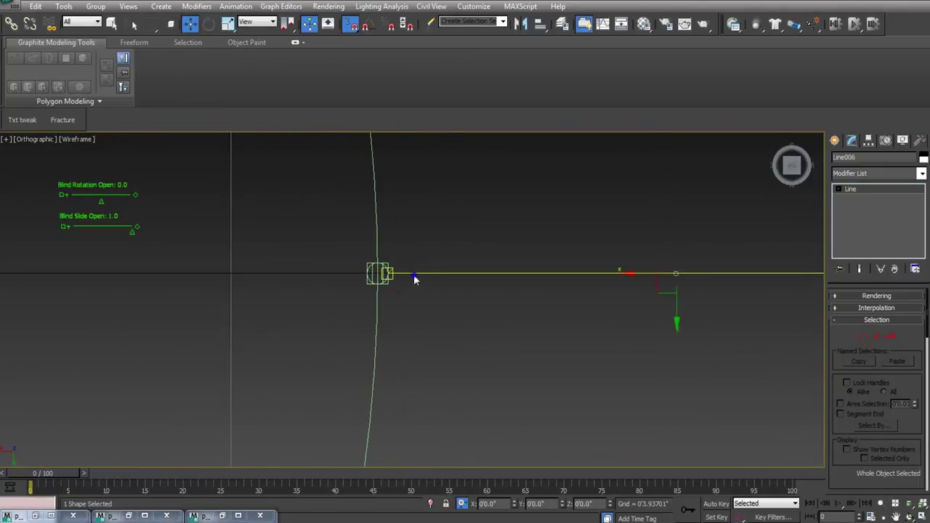
right_click(412, 272)
middle_click_drag(678, 278, 608, 301)
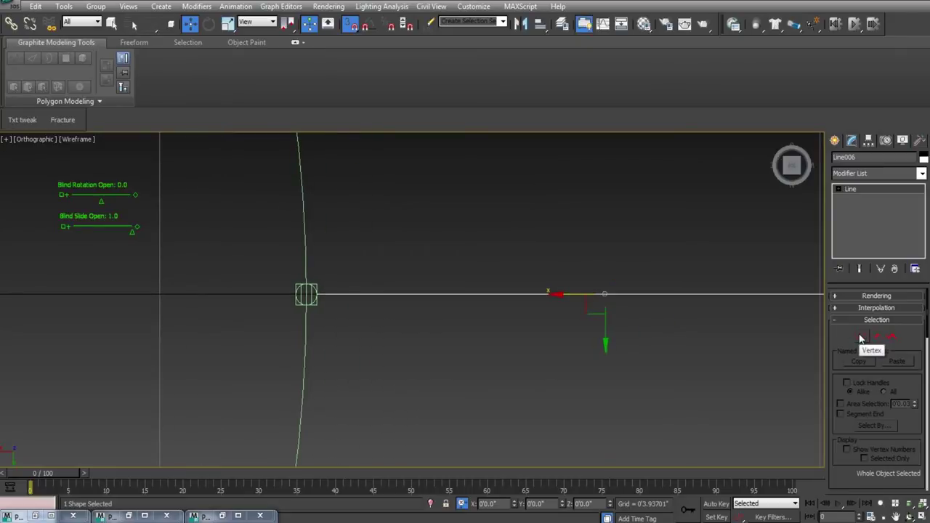
left_click(861, 337)
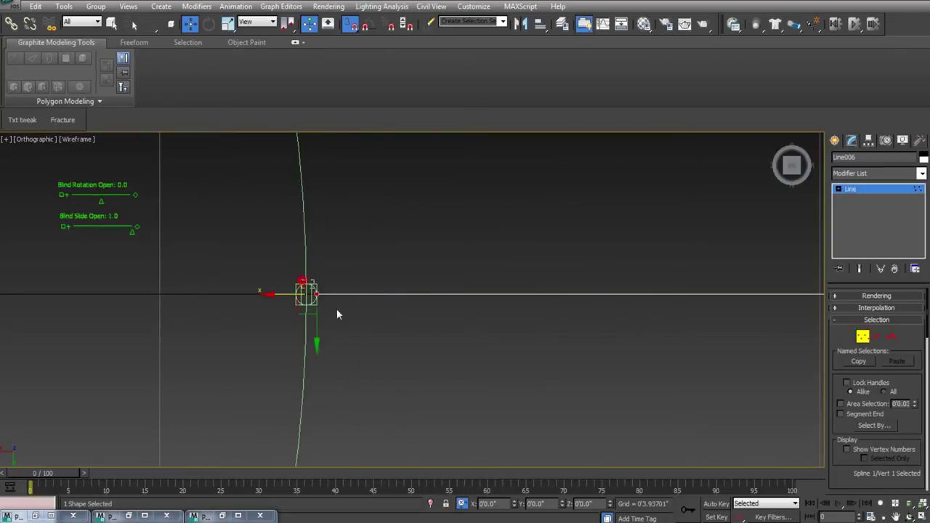
Try to offset the end vertex by -.0625 along X toward the third box's centre.
left_click(509, 506)
type("-.0625")
key("Return")
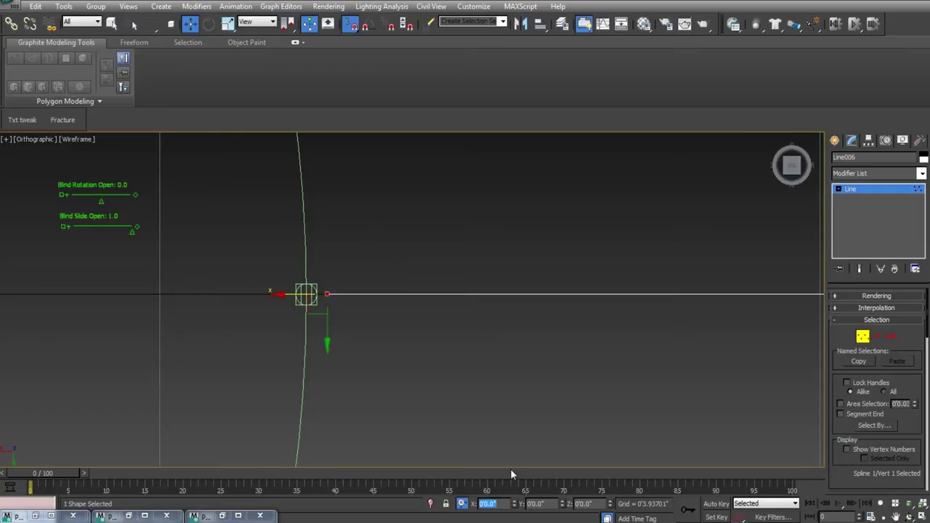
scroll(443, 403, "up", 2)
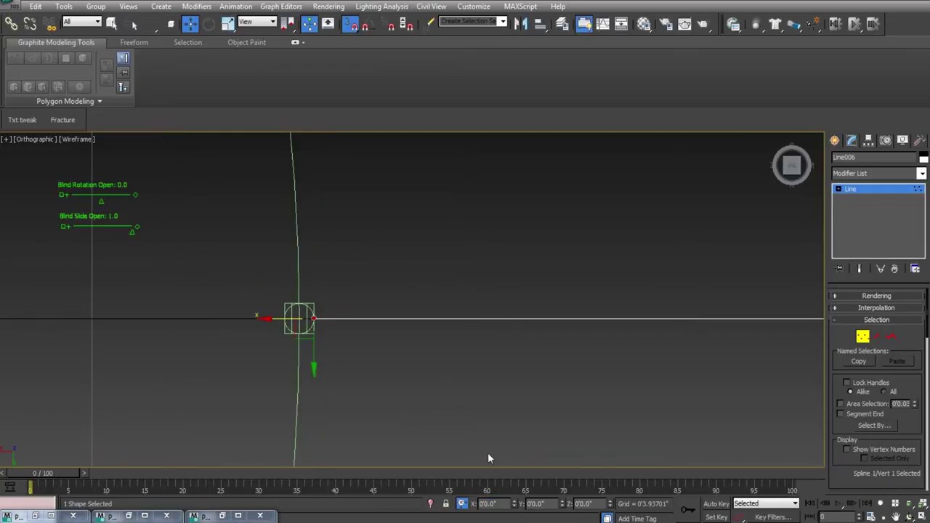
Offset the end vertex by .0625 along X onto the centre of the third blind's pivot box.
left_click(497, 506)
type("-.0625")
key("Return")
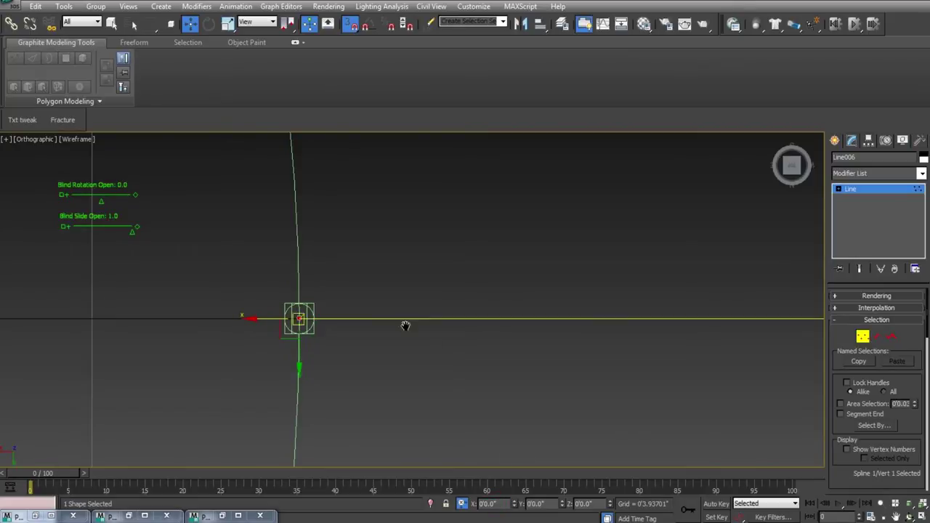
Move Line006's end vertex at the stacked boxes half a box width outward along X, and deselect the line.
scroll(486, 343, "down", 5)
scroll(369, 345, "up", 3)
middle_click_drag(472, 342, 329, 321)
scroll(329, 321, "up", 1)
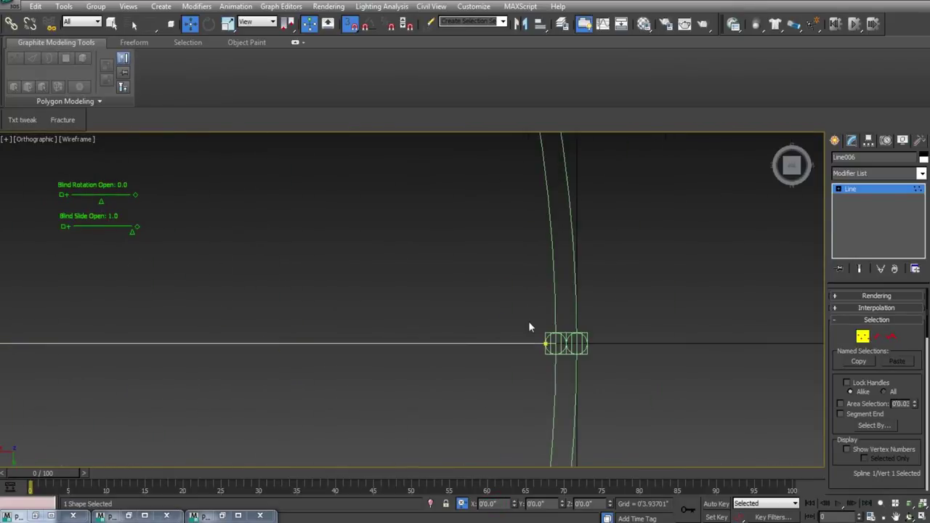
left_click_drag(522, 320, 551, 361)
double_click(495, 504)
key("Return")
left_click(863, 337)
scroll(509, 337, "up", 4)
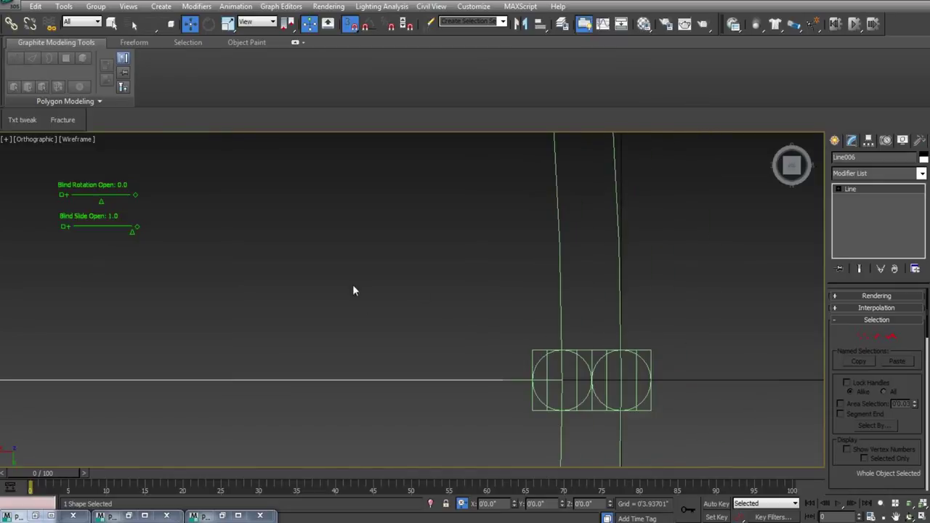
left_click(400, 318)
middle_click_drag(479, 354, 434, 347)
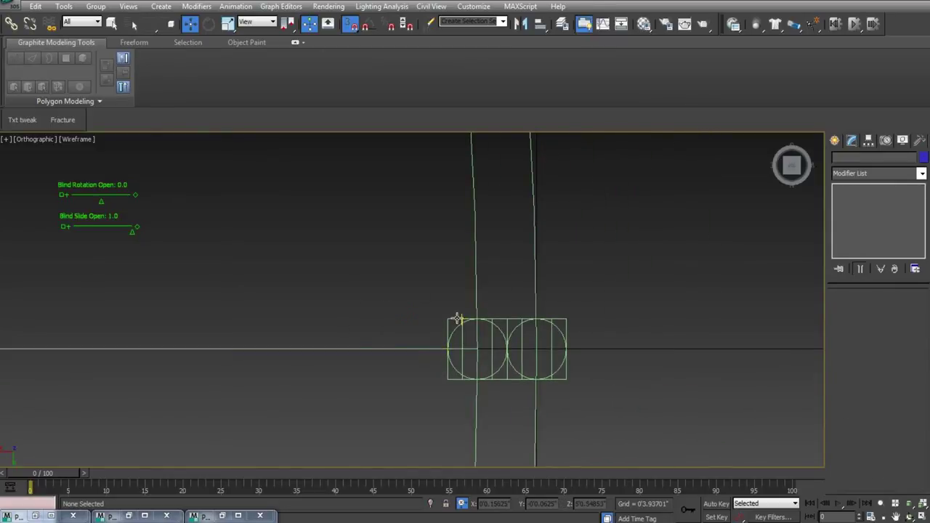
scroll(447, 322, "down", 5)
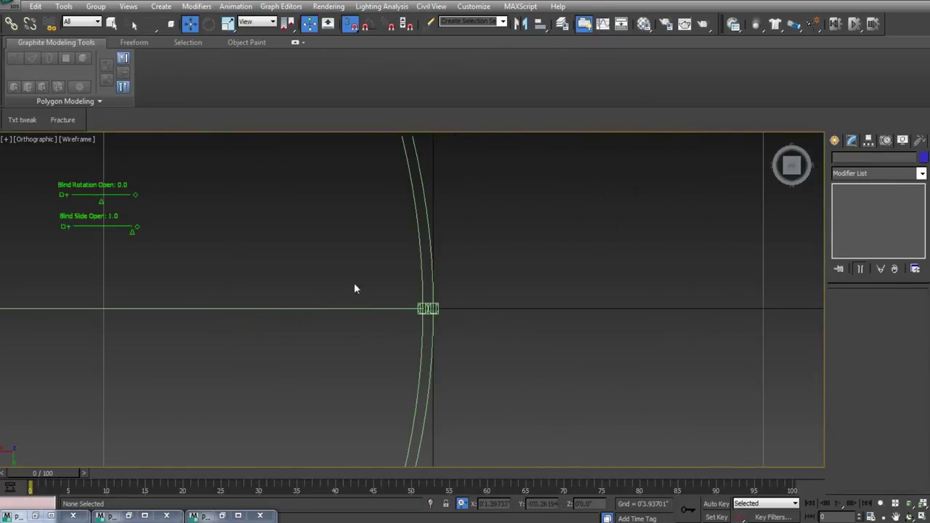
Apply a Path Constraint to the third blind's pivot box, Box003, using Line006 as the path.
middle_click_drag(411, 334, 651, 354)
scroll(640, 353, "down", 3)
mouse_move(354, 306)
middle_mouse_down()
mouse_move(435, 299)
mouse_move(412, 323)
mouse_move(444, 292)
mouse_move(477, 291)
middle_mouse_up()
scroll(299, 324, "up", 2)
scroll(407, 320, "up", 4)
scroll(452, 311, "up", 3)
middle_click_drag(449, 395, 396, 330)
scroll(396, 330, "up", 2)
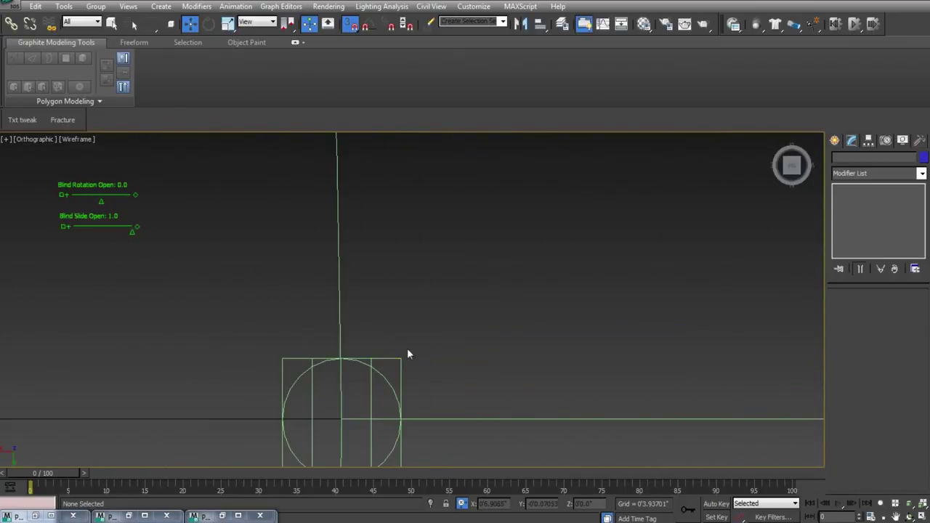
left_click(370, 367)
left_click(235, 5)
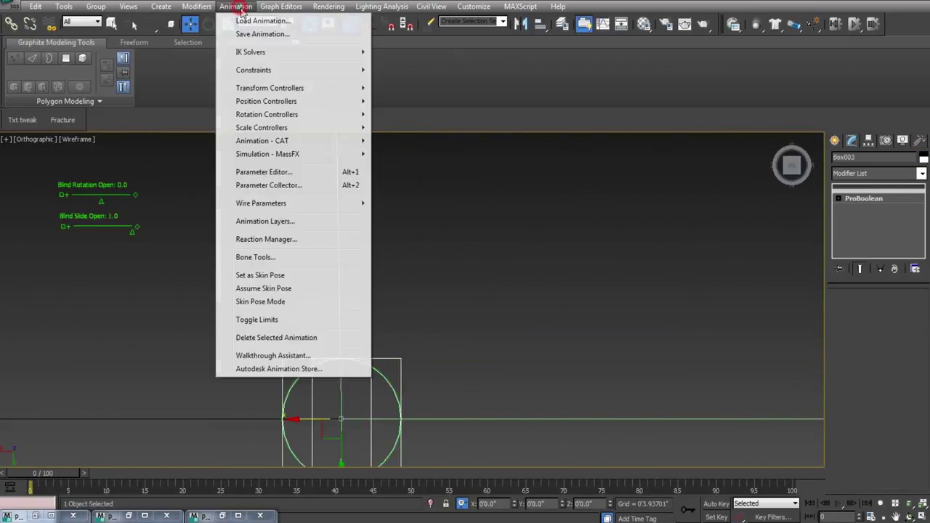
left_click(280, 70)
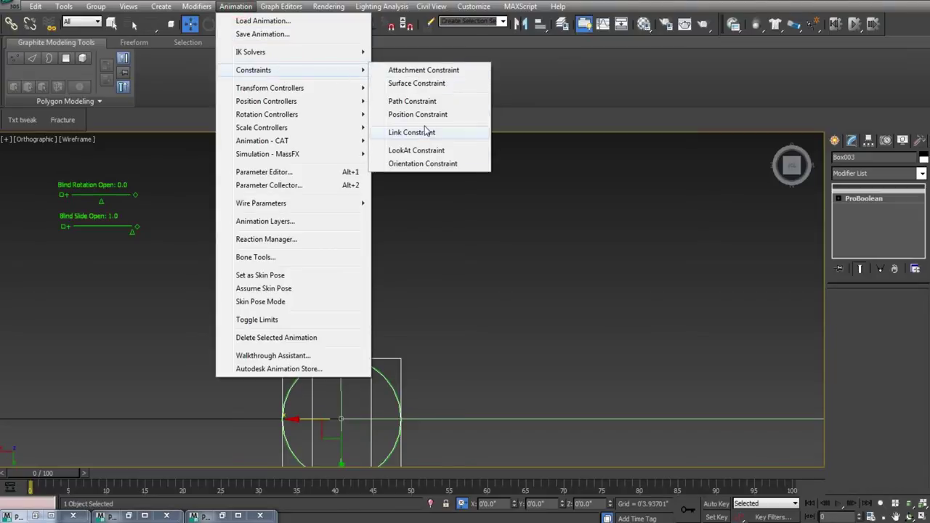
left_click(412, 101)
left_click(581, 419)
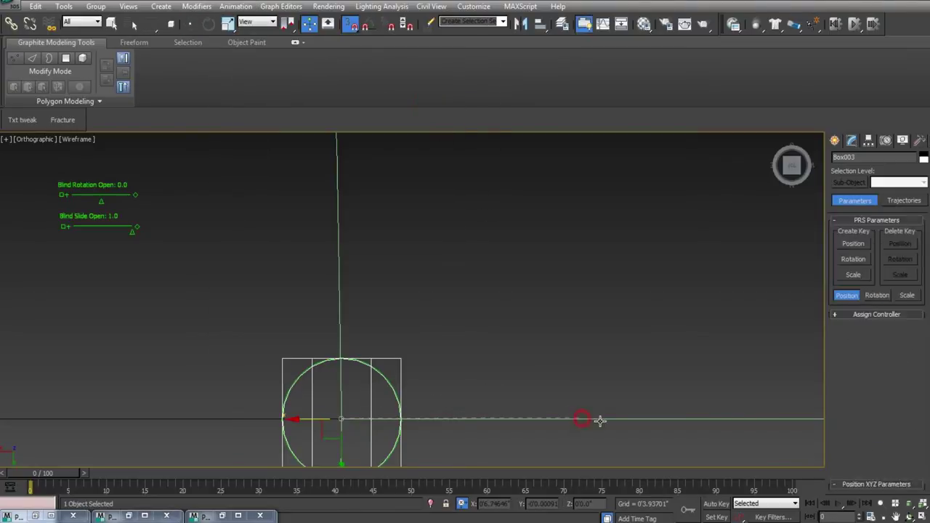
Delete Box003's path animation keys at frames 0 and 100.
middle_click_drag(630, 375, 503, 256)
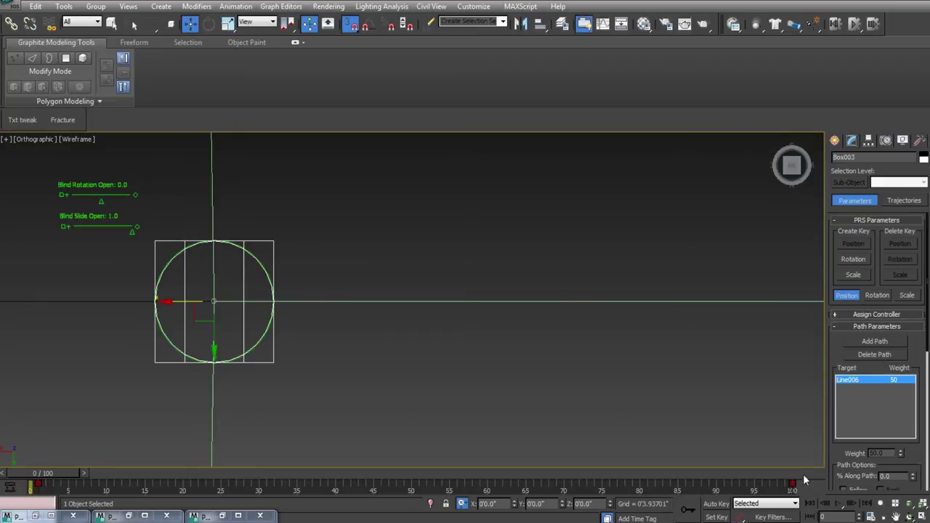
left_click_drag(812, 486, 23, 455)
left_click_drag(797, 489, 20, 480)
right_click(76, 489)
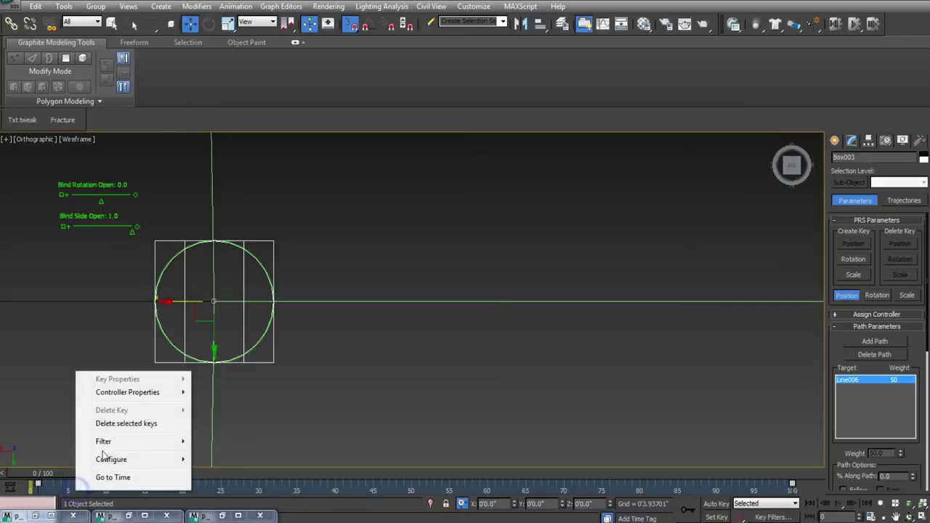
left_click(122, 422)
Inspect Box003's position at the path's start and its Path Constraint options.
middle_click_drag(513, 394, 410, 335)
scroll(407, 339, "down", 3)
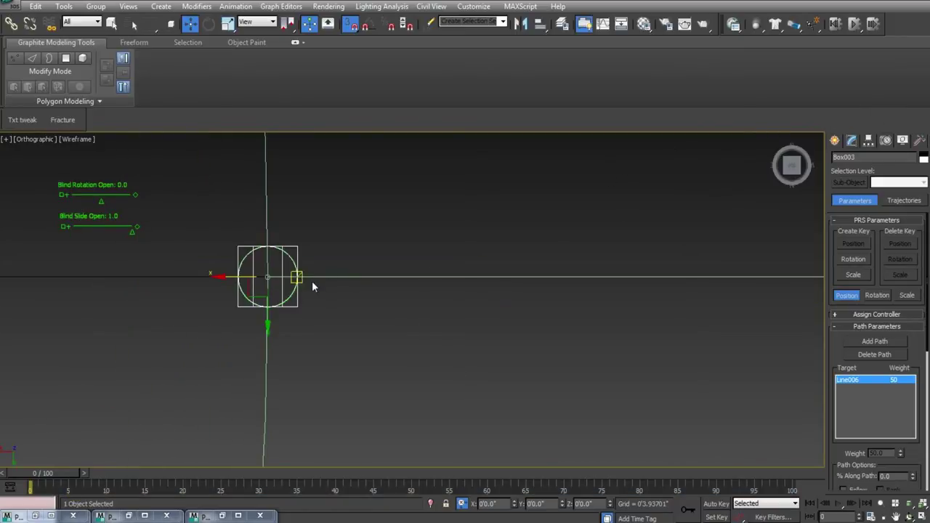
middle_click_drag(321, 364, 338, 383)
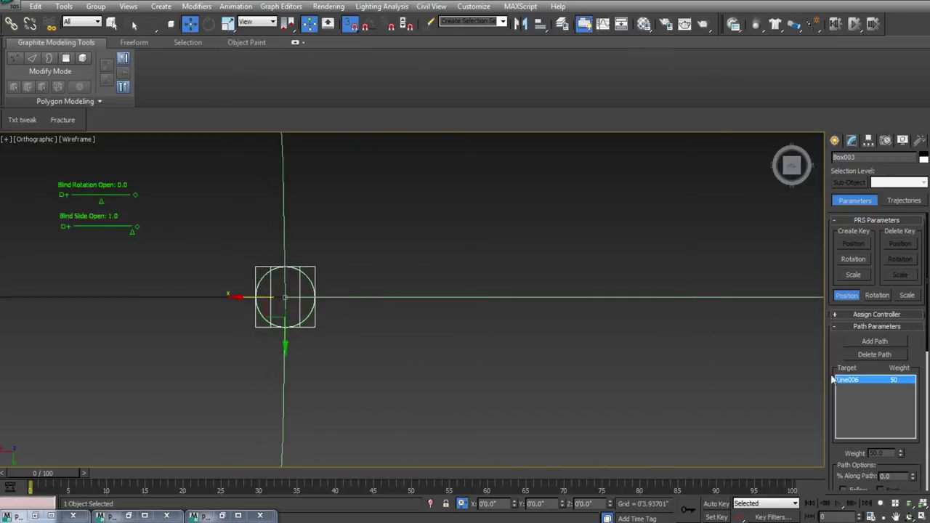
left_click_drag(917, 354, 916, 330)
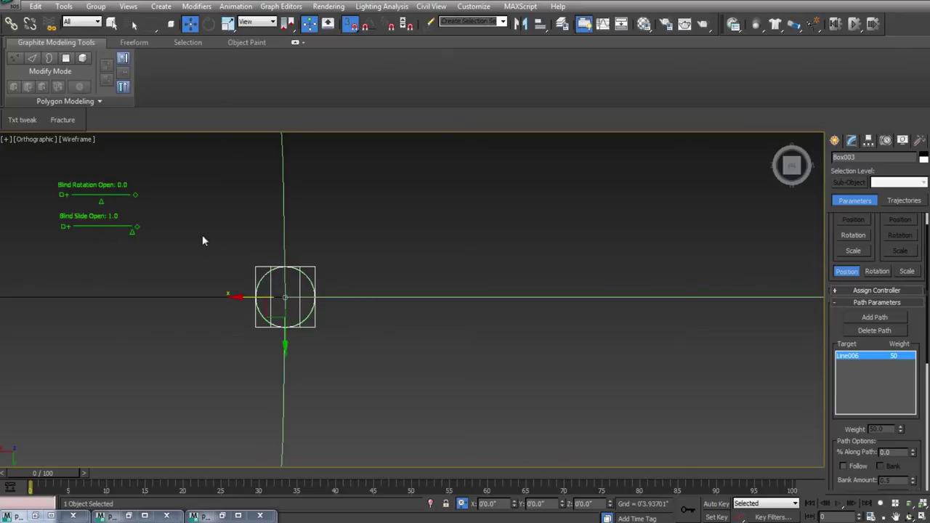
scroll(375, 280, "up", 3)
middle_click_drag(444, 272, 604, 272)
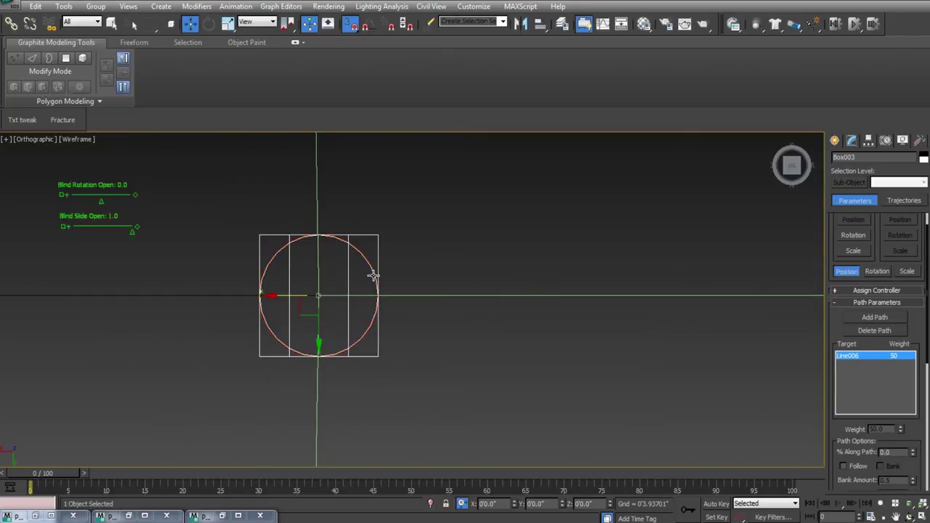
Open Parameter Wiring for the Blind Slide Open slider and choose its value : Bezier Float track as the source.
left_click(851, 140)
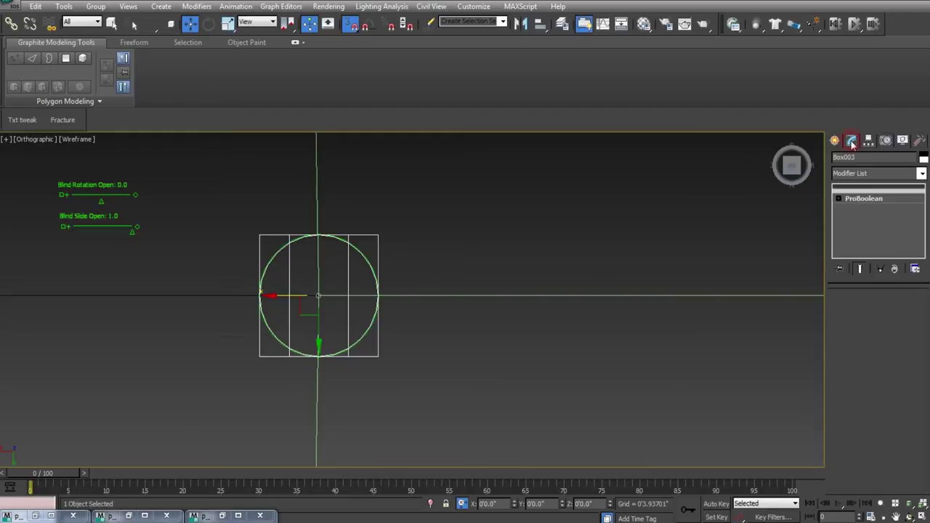
left_click(426, 378)
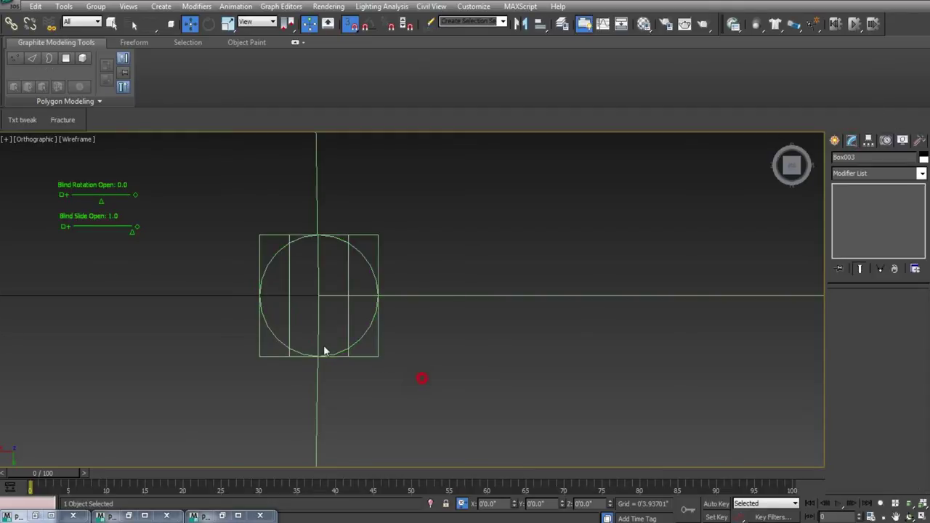
left_click_drag(121, 277, 41, 219)
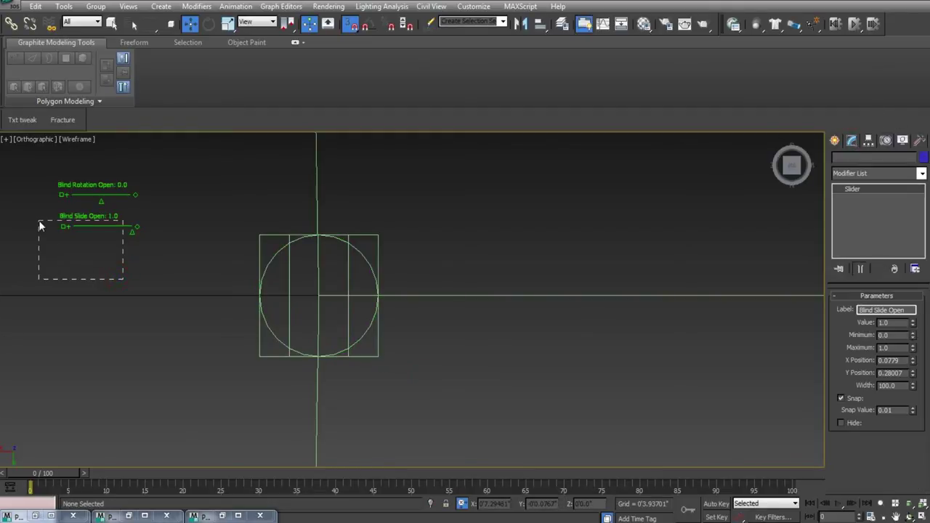
left_click(363, 235)
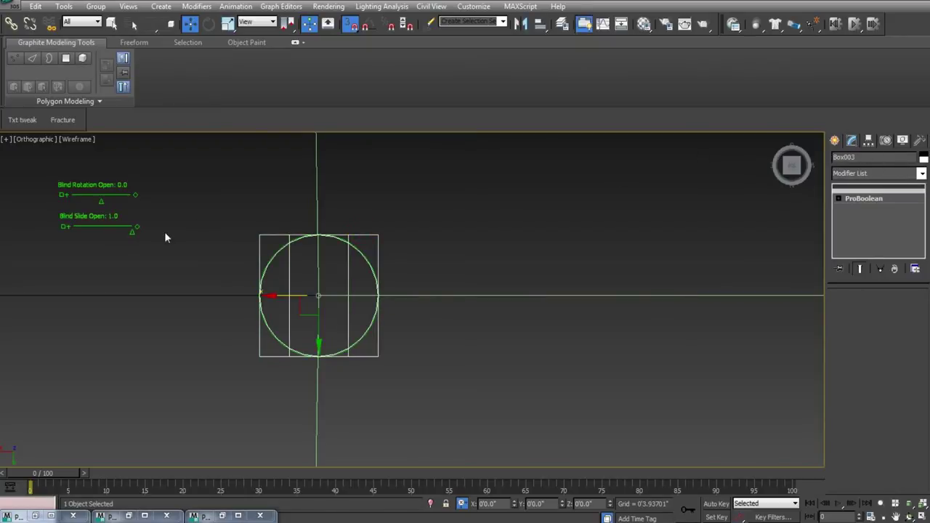
left_click_drag(142, 252, 42, 221)
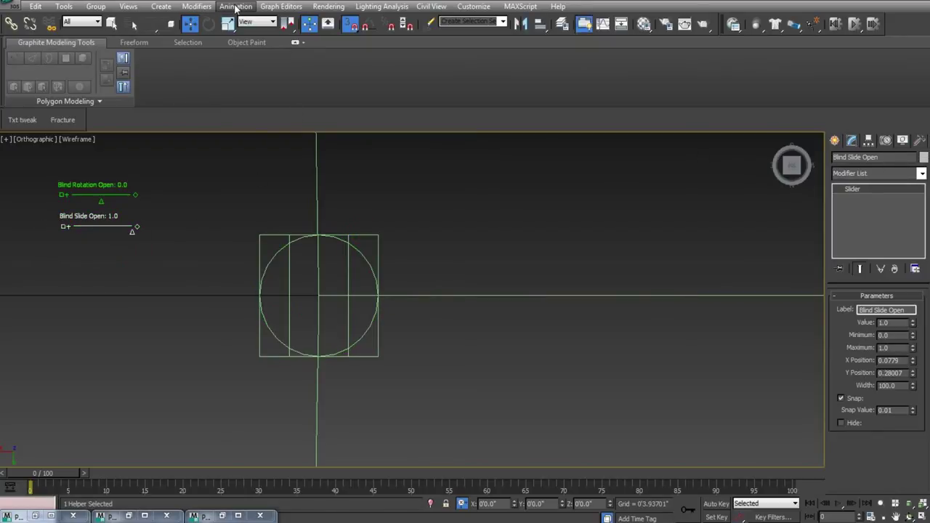
key("alt+5")
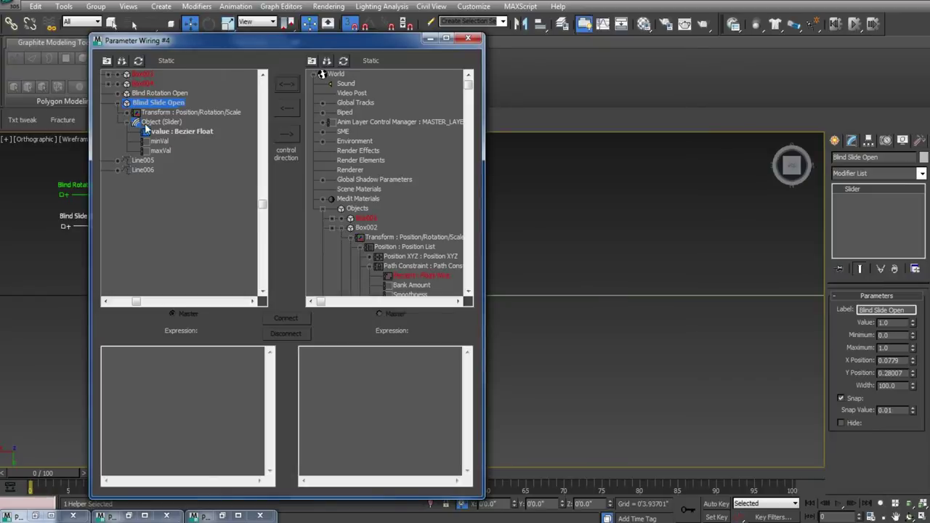
left_click(149, 131)
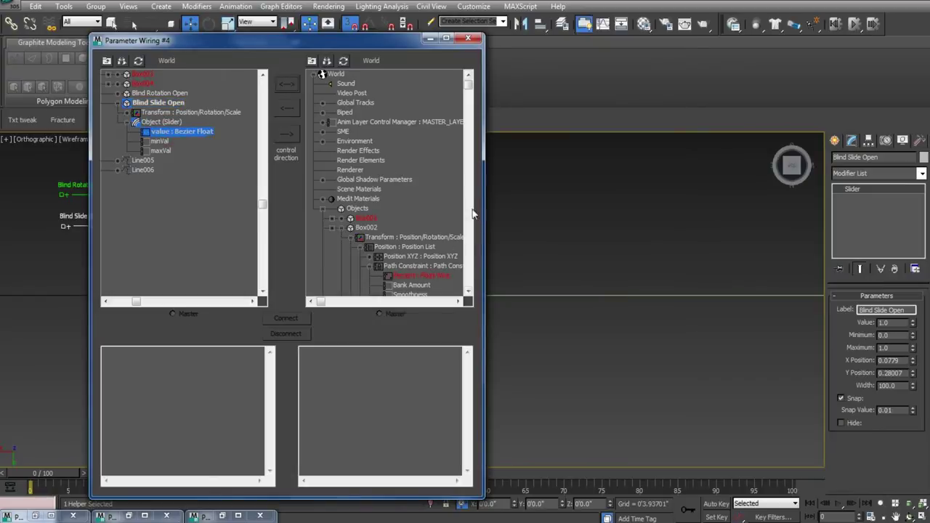
Choose the Percent track of Box003's Path Constraint as the wiring target.
scroll(469, 289, "down", 3)
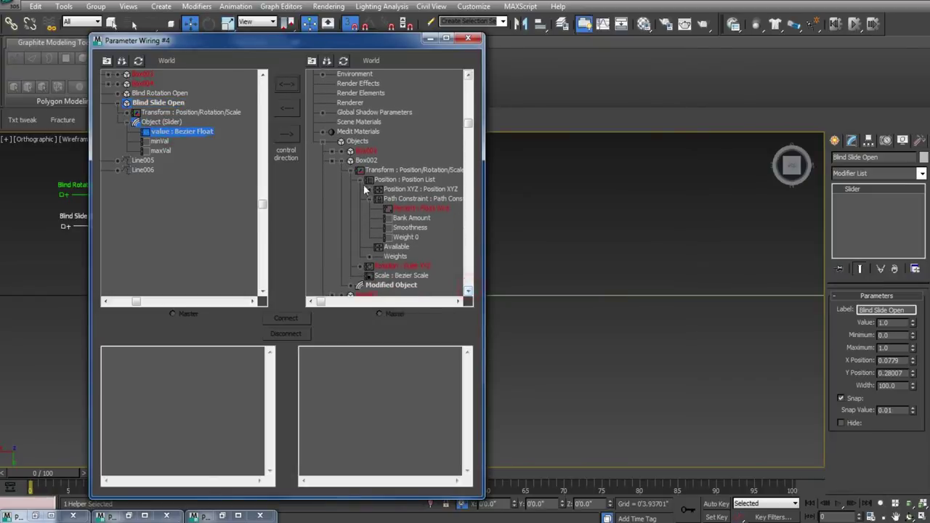
left_click(342, 160)
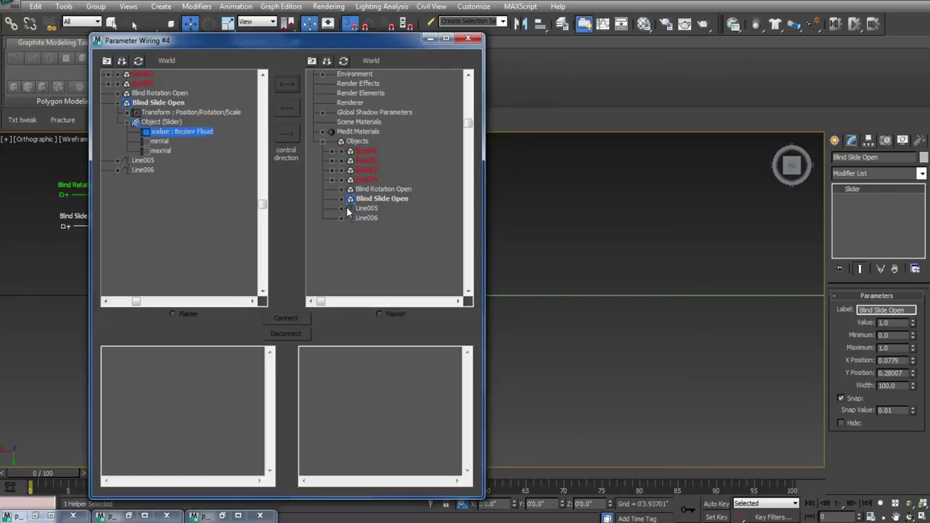
left_click_drag(372, 45, 247, 177)
left_click(340, 236)
left_click(244, 312)
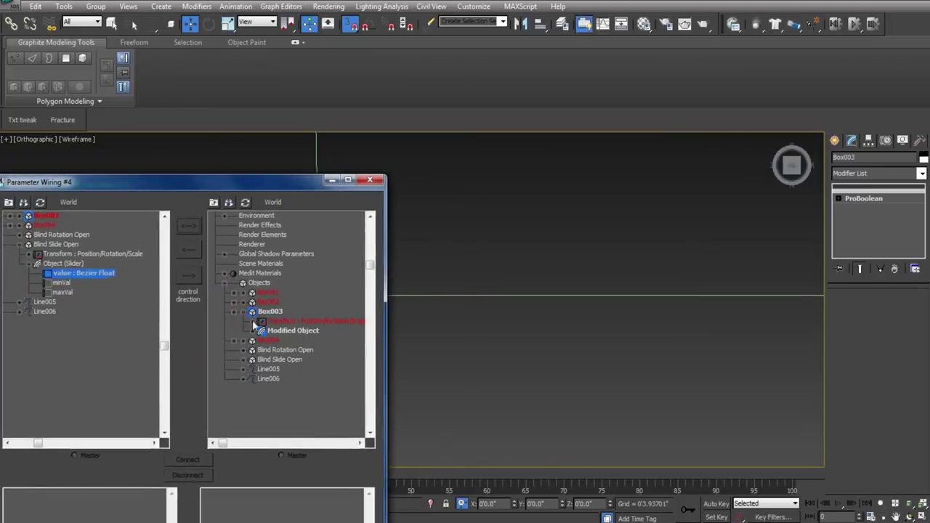
left_click(253, 321)
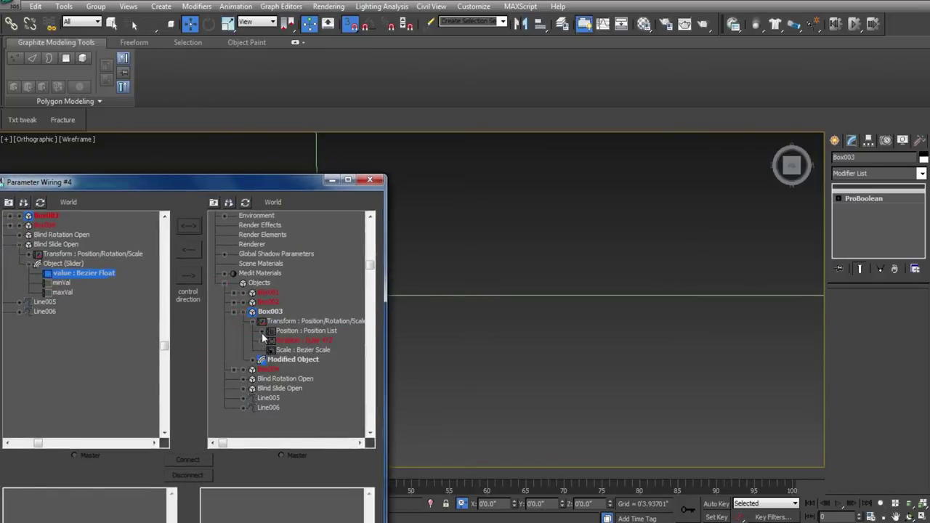
left_click(262, 332)
left_click(272, 351)
left_click(293, 359)
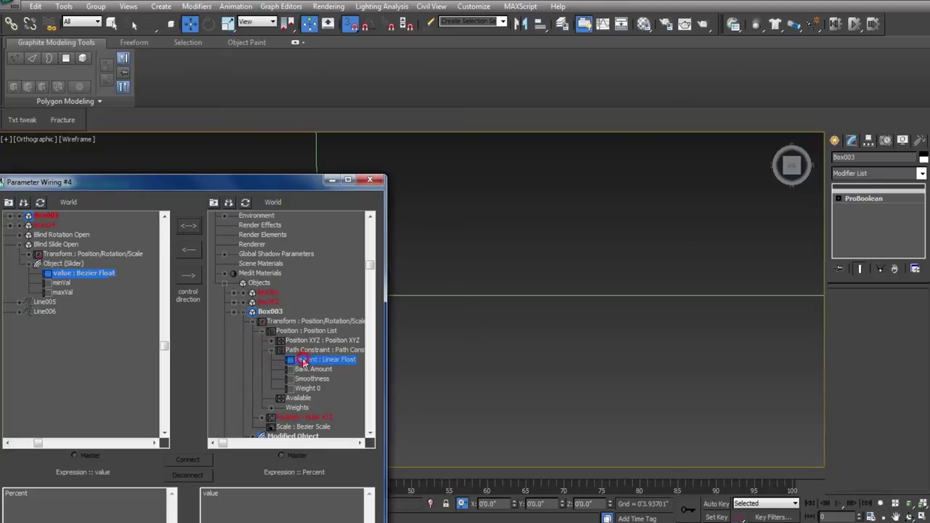
Connect the slider value to Box003's Percent track with one-way control and close Parameter Wiring.
left_click_drag(270, 182, 275, 99)
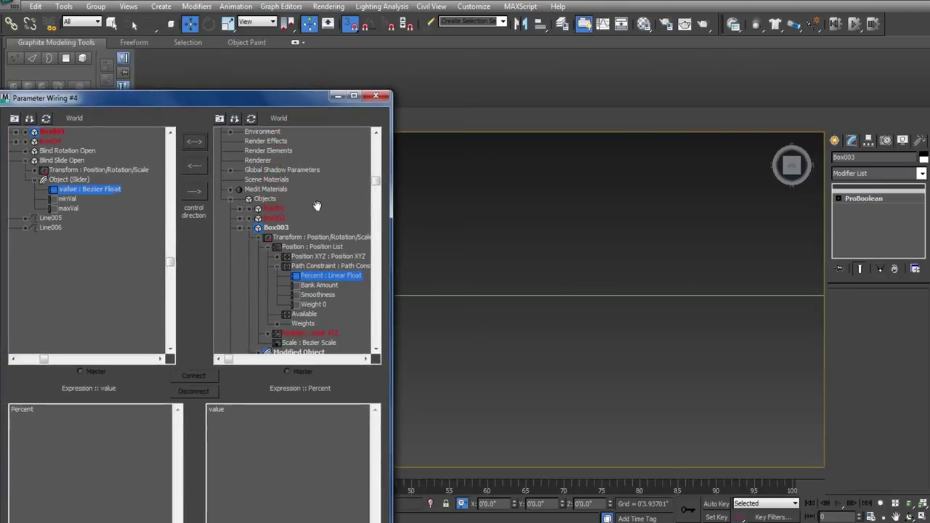
left_click(194, 192)
left_click(197, 377)
left_click(376, 95)
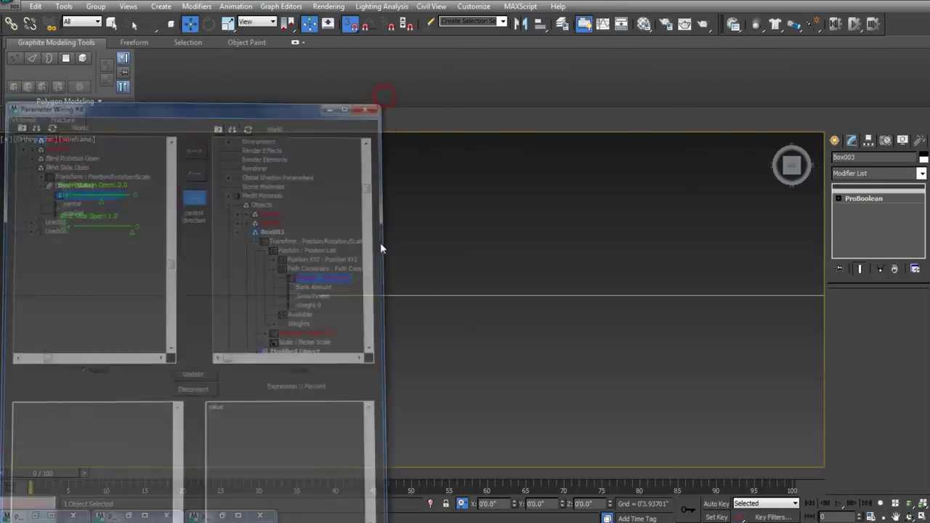
Set the Blind Slide Open slider to 0.0 to spread the blinds apart.
middle_click_drag(460, 273, 382, 273)
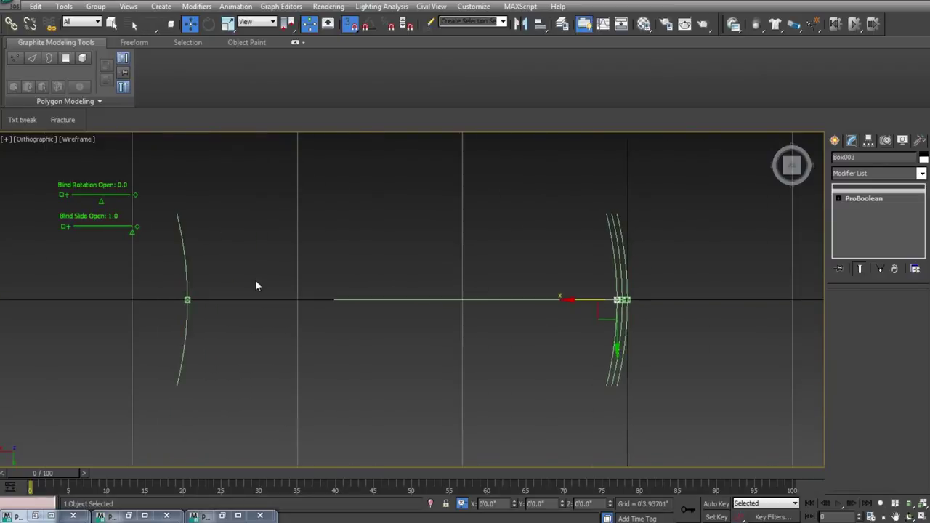
scroll(256, 281, "down", 2)
left_click_drag(134, 232, 101, 234)
mouse_move(51, 230)
left_mouse_down()
mouse_move(139, 245)
mouse_move(63, 242)
left_mouse_up()
scroll(335, 318, "up", 3)
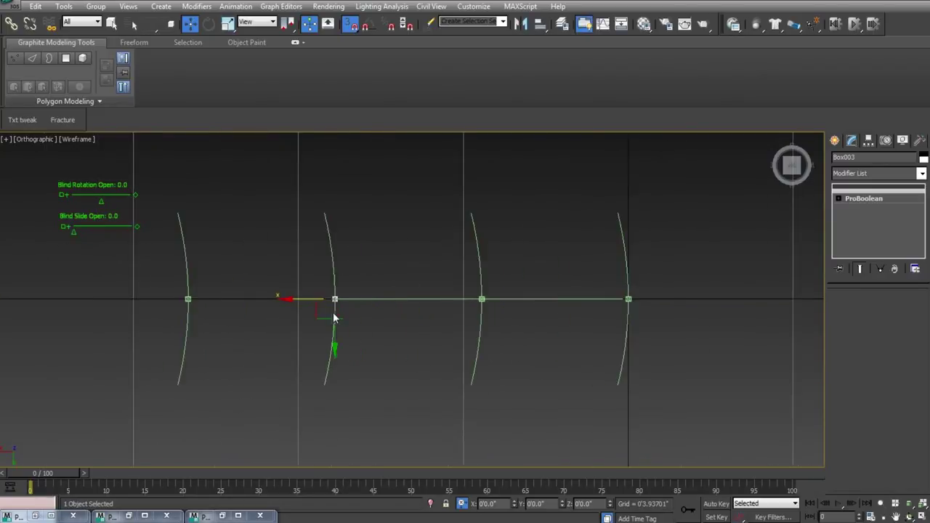
Clone Line006 along X toward the fourth blind as a single copy named Line007.
left_click(364, 299)
mouse_move(378, 299)
left_mouse_down("shift")
mouse_move(249, 299)
mouse_move(270, 299)
left_mouse_up("shift")
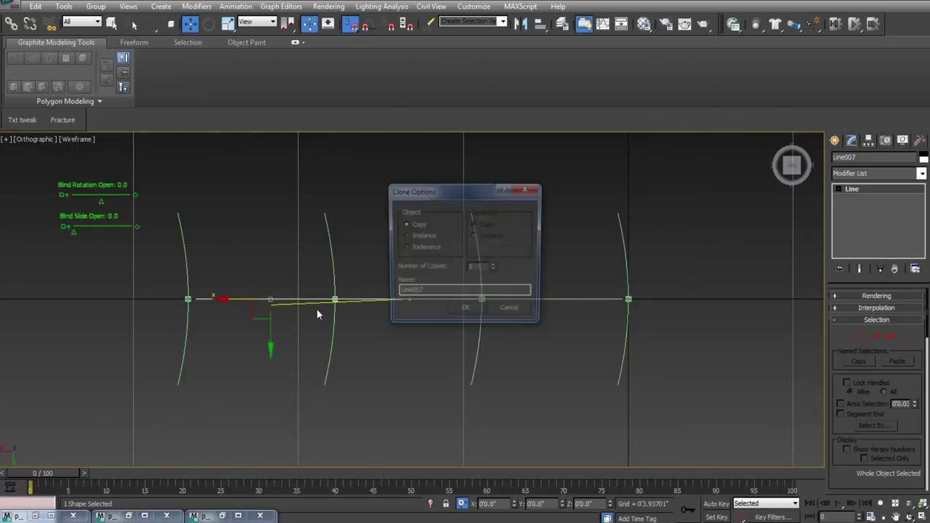
left_click(476, 311)
Snap Line007's start vertex to the inner edge of the fourth blind's pivot box.
left_click(863, 337)
middle_click_drag(242, 285, 276, 286)
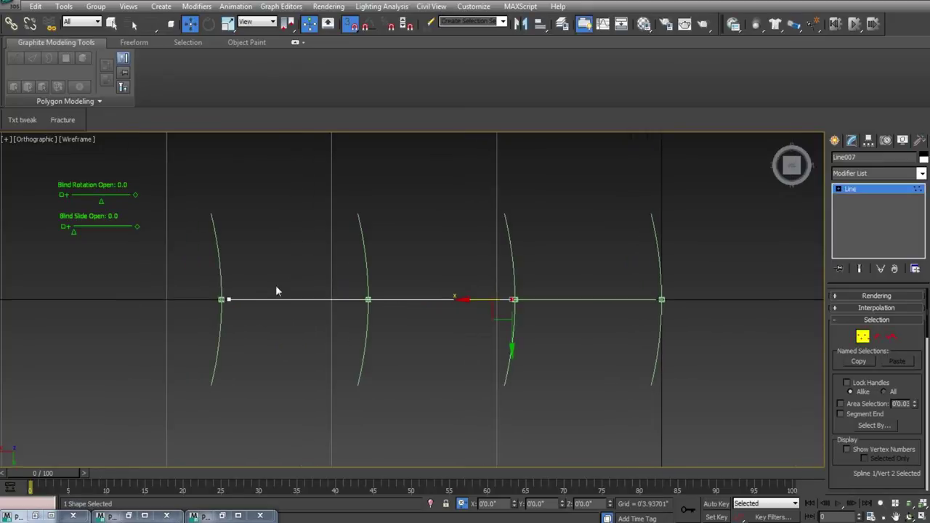
left_click_drag(234, 281, 216, 331)
scroll(270, 352, "up", 5)
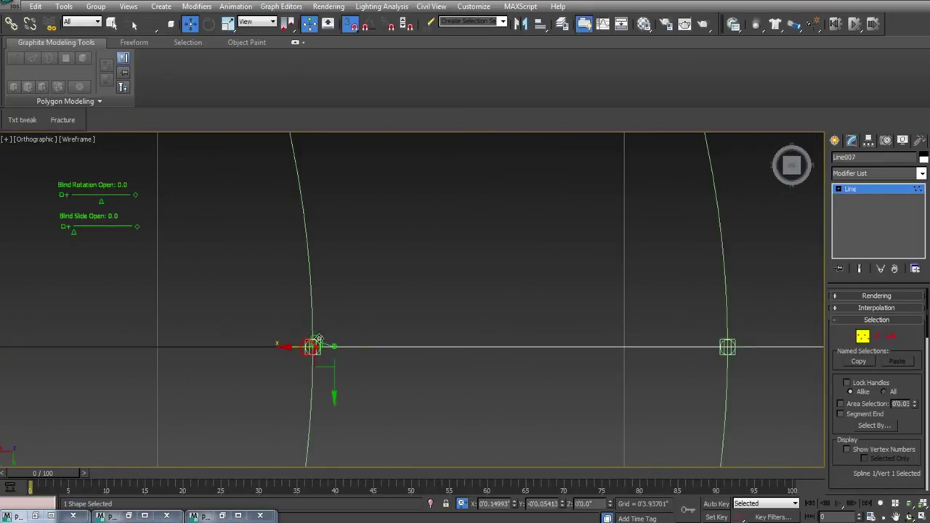
middle_click_drag(443, 347, 376, 304)
scroll(376, 305, "up", 3)
scroll(432, 320, "down", 11)
Set the Blind Slide Open slider to 1.0 and snap Line007's end vertex to the outer edge of the stacked boxes.
middle_click_drag(509, 325, 345, 329)
scroll(345, 328, "up", 4)
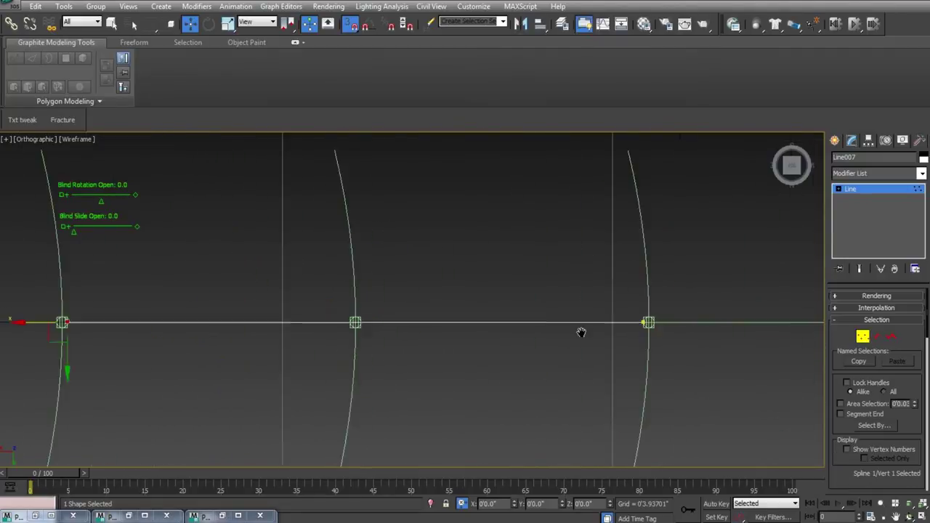
middle_click_drag(582, 332, 319, 308)
left_click_drag(334, 279, 388, 337)
left_click_drag(73, 233, 153, 242)
middle_click_drag(608, 298, 473, 285)
left_click_drag(212, 285, 515, 279)
scroll(363, 290, "up", 4)
middle_click_drag(535, 285, 454, 325)
Offset Line007's end vertex by .0625 along X, away from the stacked boxes, and leave vertex editing.
scroll(363, 292, "up", 4)
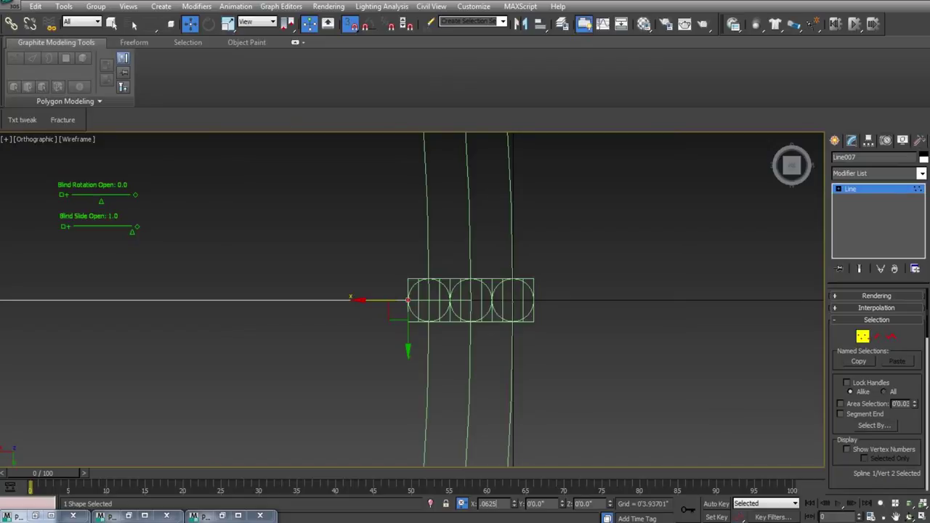
key("Return")
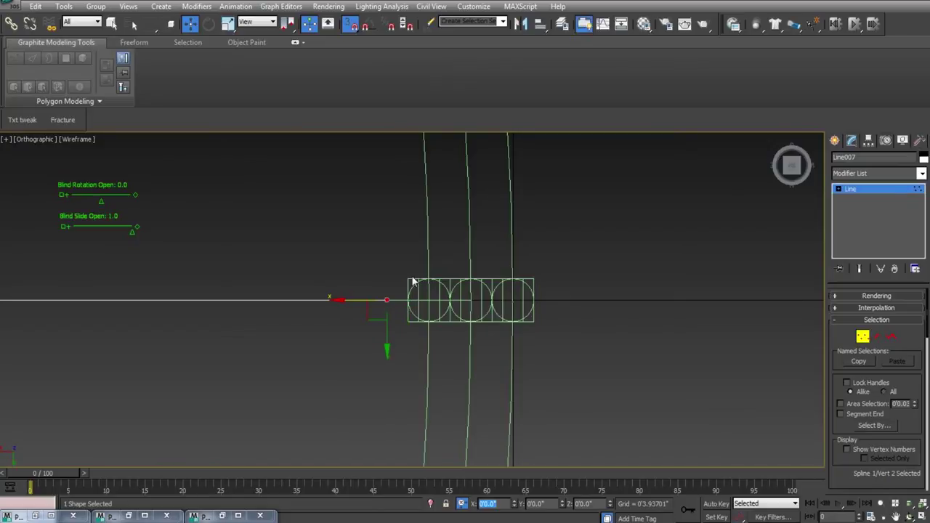
left_click(863, 336)
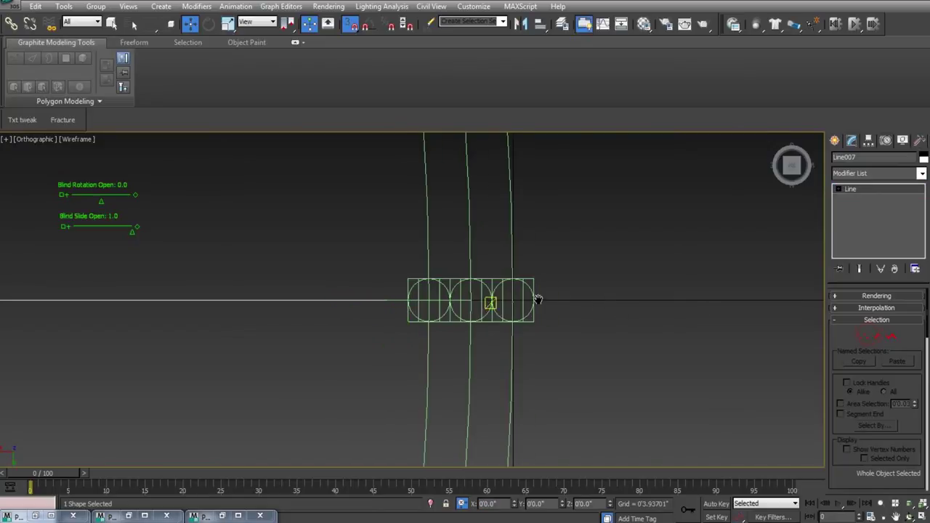
Move Line007's start vertex half a box width along X to the centre of the fourth blind's pivot box.
scroll(519, 337, "down", 8)
middle_click_drag(248, 326, 445, 324)
scroll(472, 332, "up", 2)
scroll(397, 311, "up", 5)
left_click(358, 327)
scroll(411, 354, "up", 1)
middle_click_drag(411, 358, 330, 278)
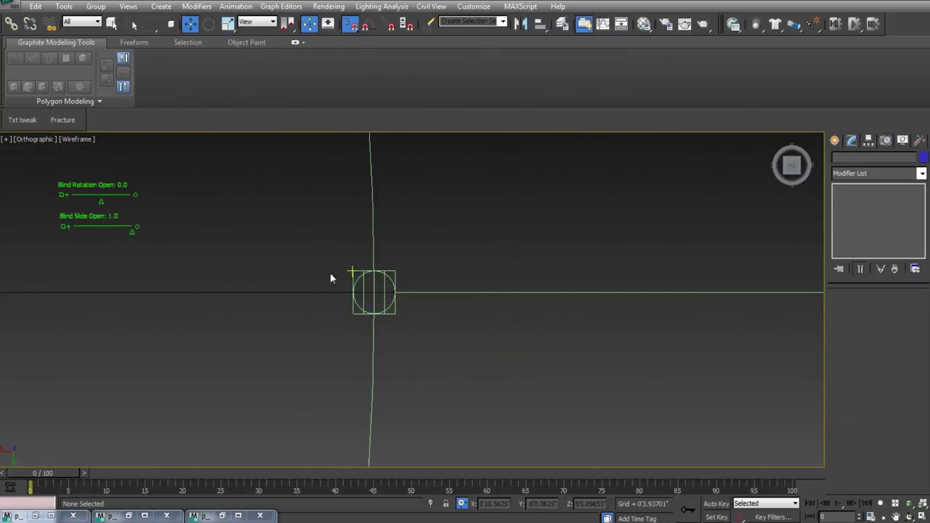
left_click_drag(353, 347, 354, 348)
left_click_drag(557, 204, 604, 342)
left_click(863, 337)
left_click_drag(429, 269, 379, 313)
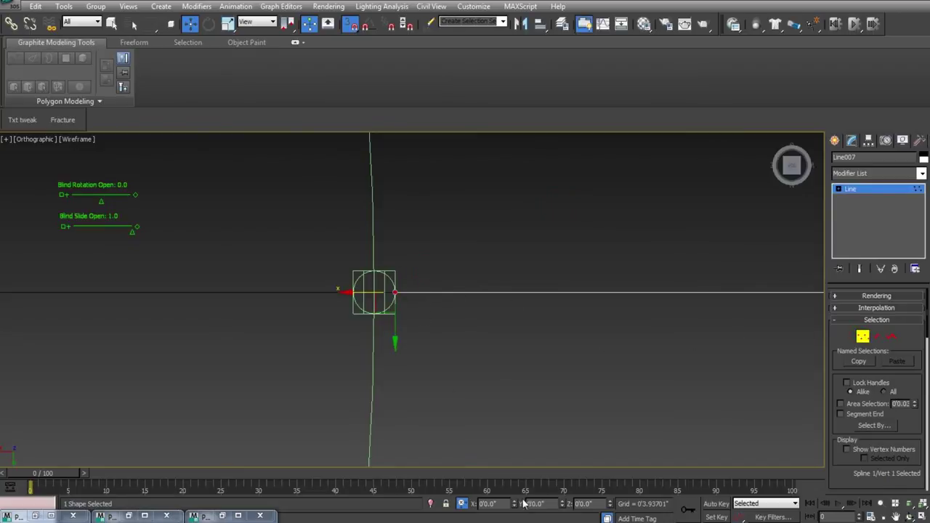
double_click(496, 503)
key("Return")
left_click(863, 338)
middle_click_drag(421, 301, 399, 303)
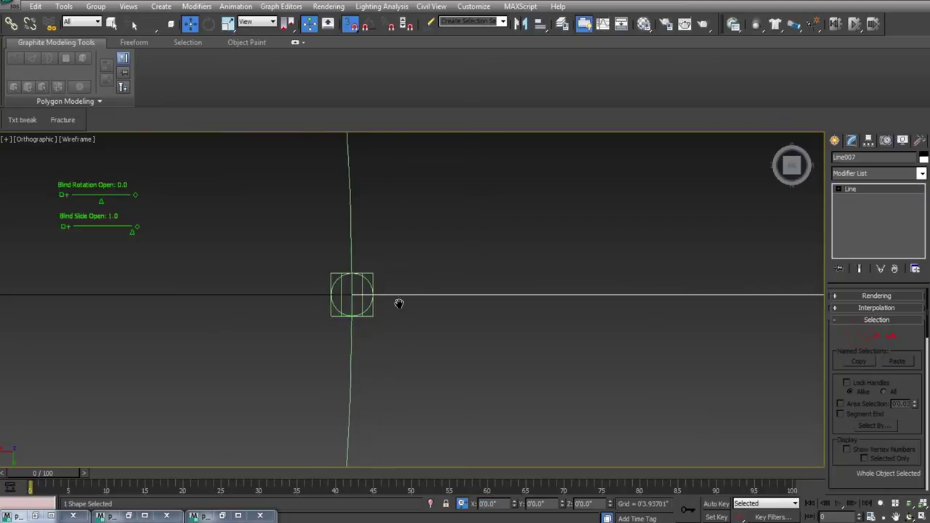
Apply a Path Constraint to the fourth blind's pivot box, Box004, using Line007 as the path.
scroll(383, 304, "down", 3)
left_click(360, 292)
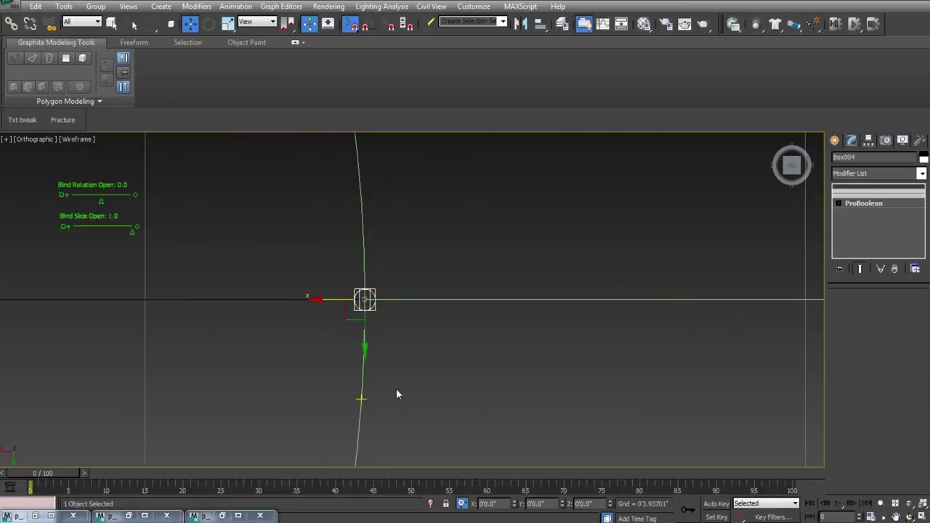
left_click(235, 6)
left_click(269, 70)
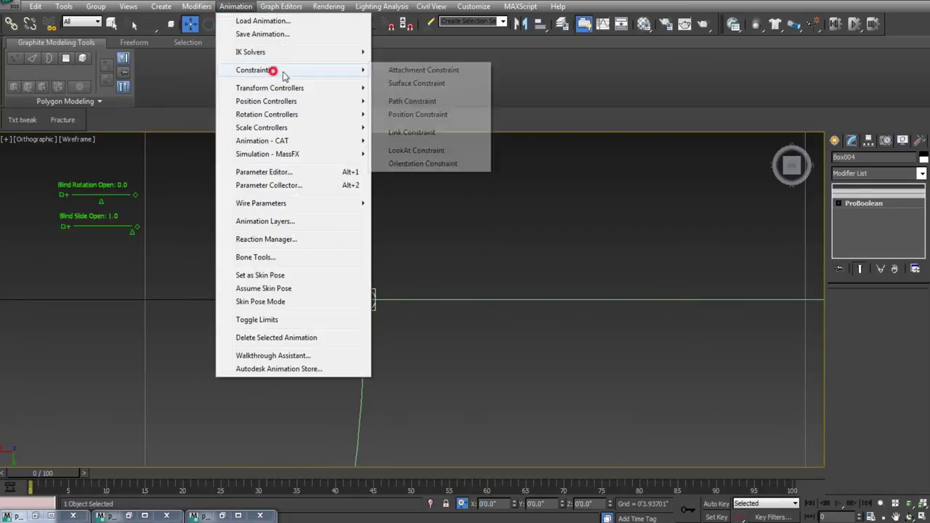
left_click(420, 102)
left_click(436, 299)
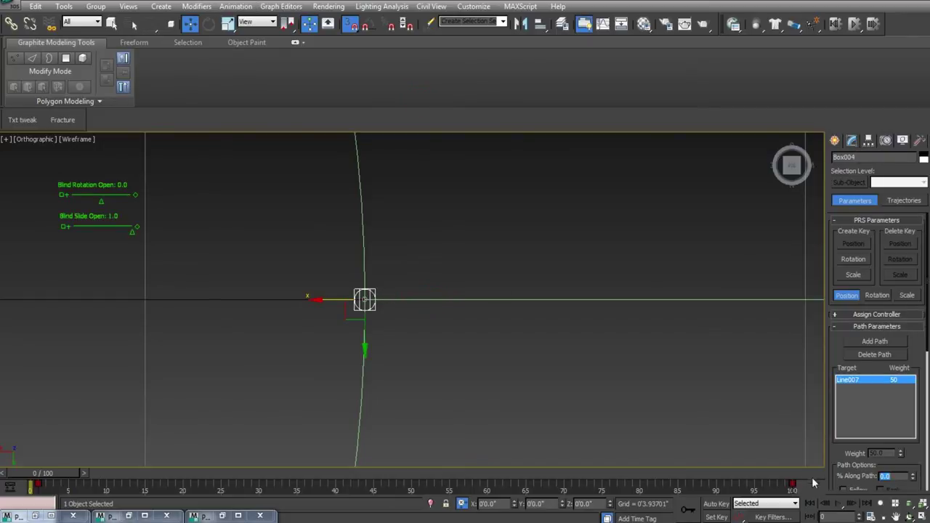
Delete Box004's path animation keys at the start and end of the timeline.
right_click(65, 486)
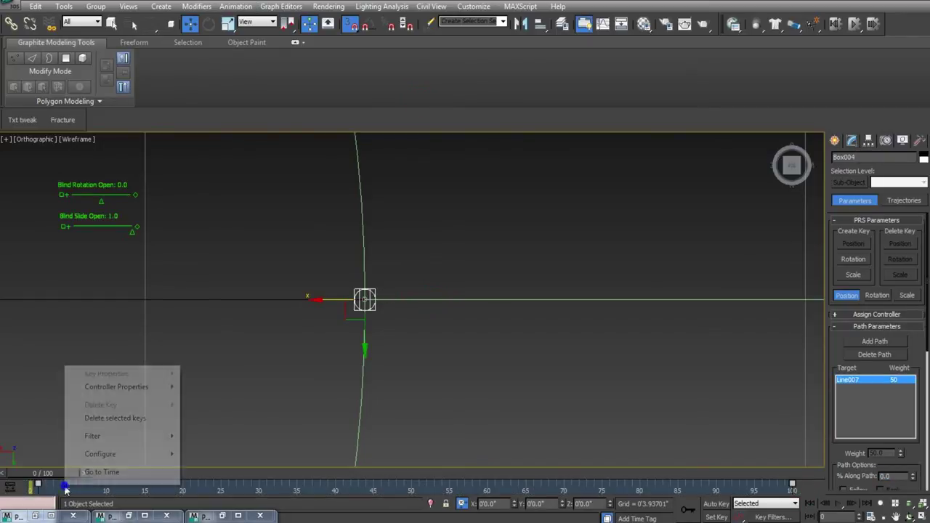
left_click(115, 418)
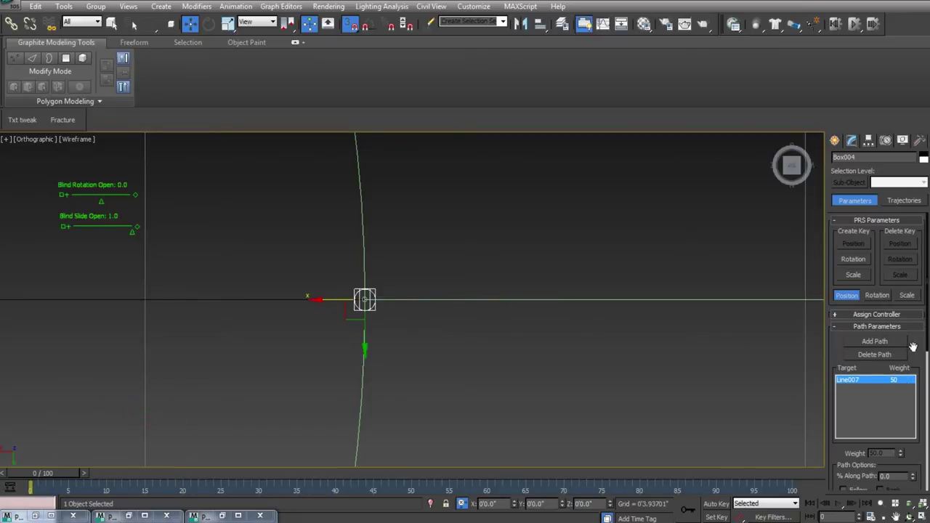
left_click_drag(913, 347, 912, 314)
Select the Blind Slide Open slider and open Parameter Wiring.
left_click(235, 269)
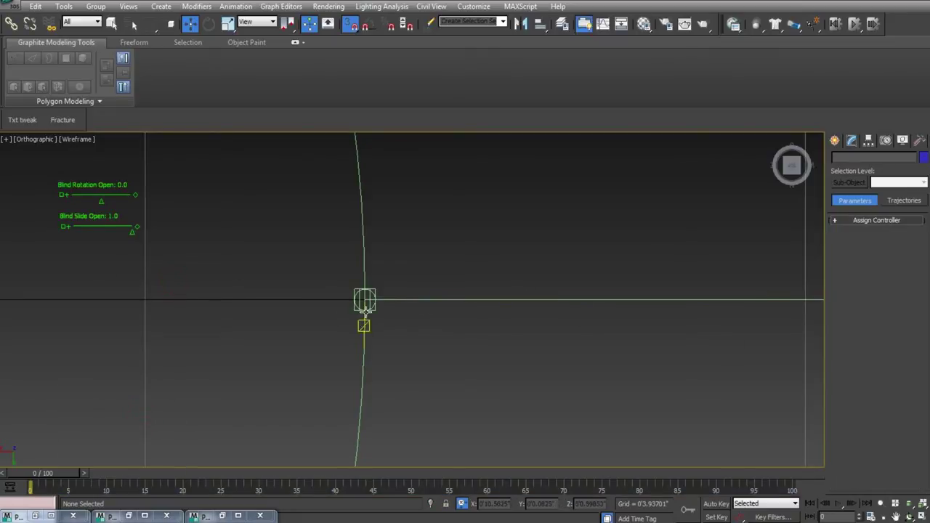
left_click_drag(40, 223, 40, 222)
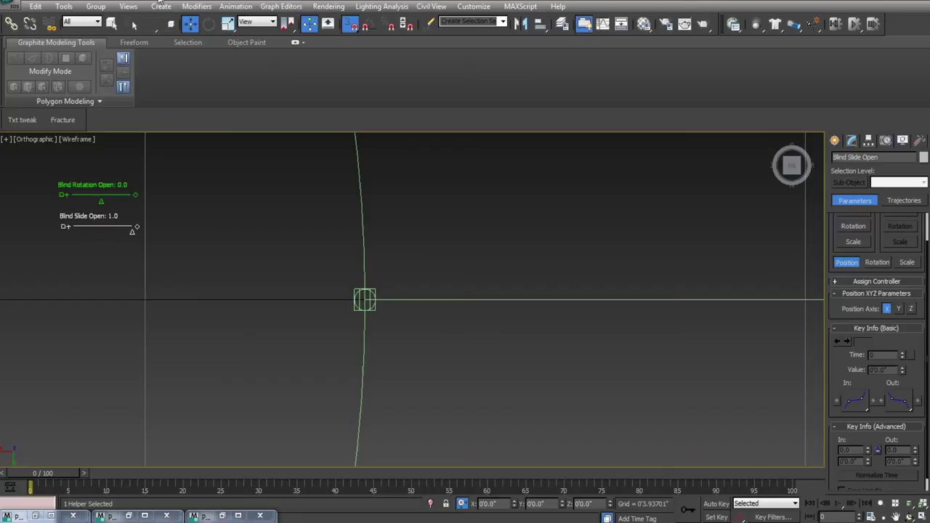
left_click(235, 6)
left_click(193, 331)
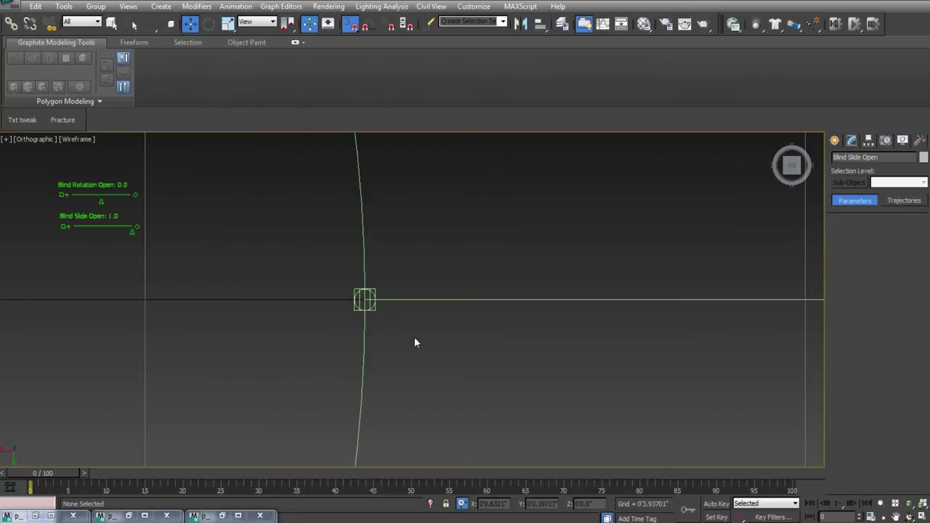
left_click(365, 300)
left_click_drag(114, 252, 45, 218)
key("alt+5")
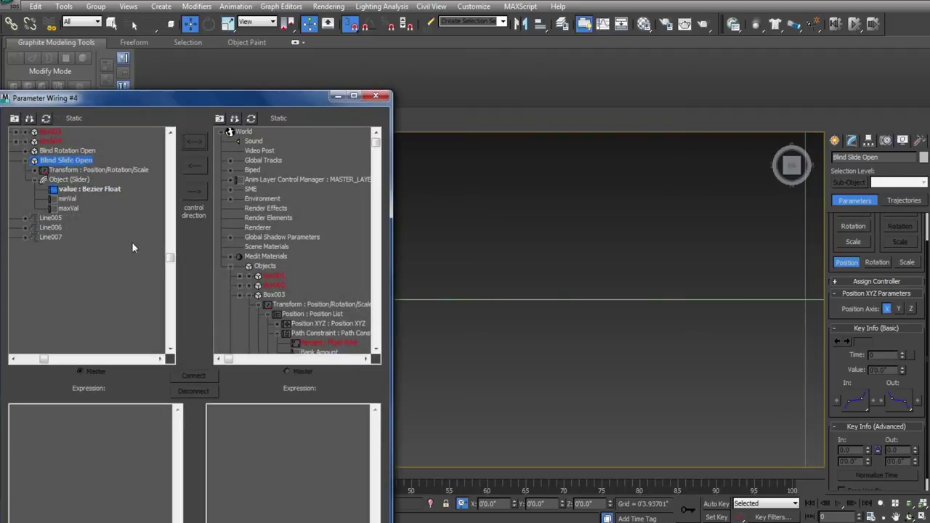
Wire the Blind Slide Open value one-way to the Percent parameter of Box004's Path Constraint and close Parameter Wiring.
left_click(73, 190)
left_click_drag(378, 145, 377, 234)
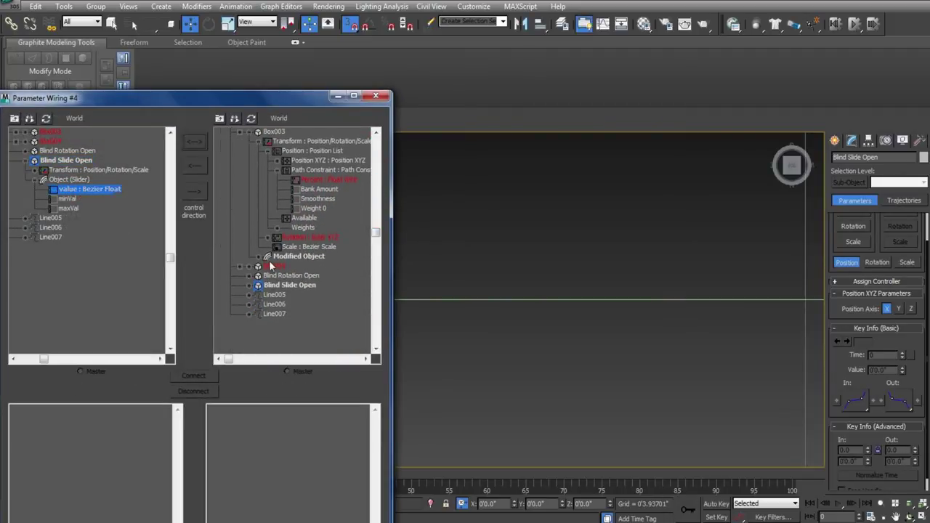
left_click(258, 267)
left_click(263, 279)
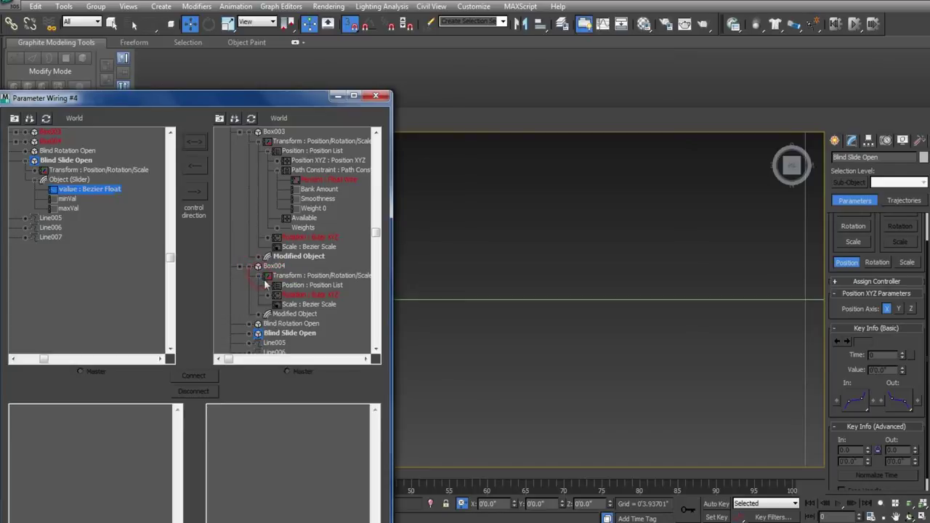
left_click(269, 286)
left_click(309, 304)
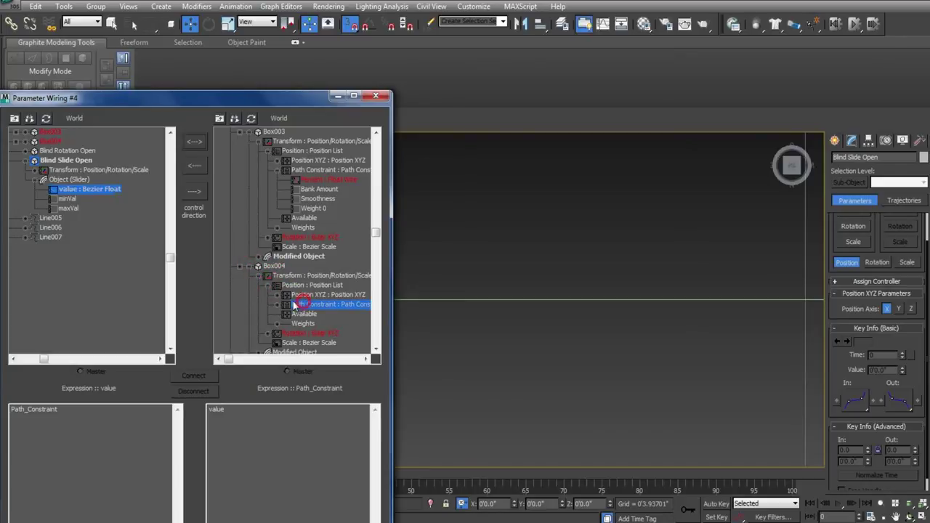
left_click(279, 306)
left_click(312, 314)
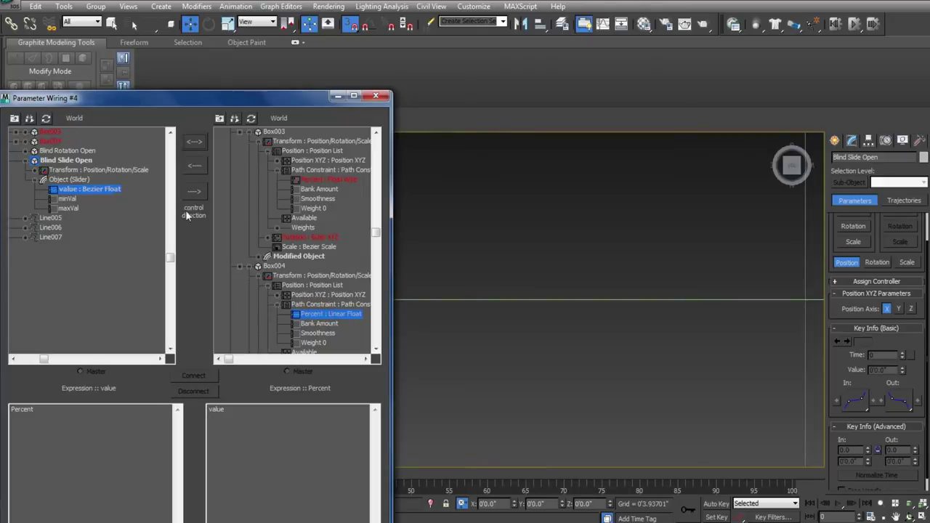
left_click(195, 193)
left_click(192, 376)
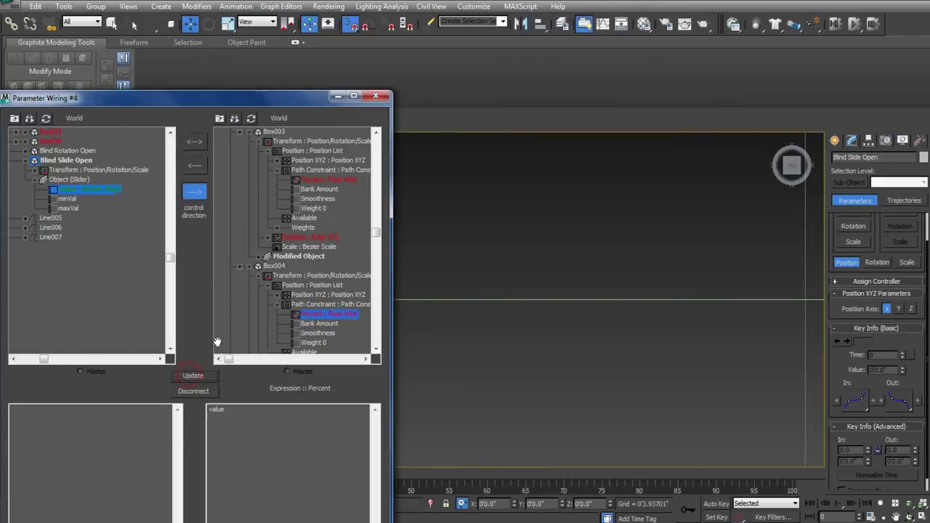
left_click(376, 95)
Set the Blind Slide Open slider to 0.0 to spread the four blinds along their paths.
left_click(384, 226)
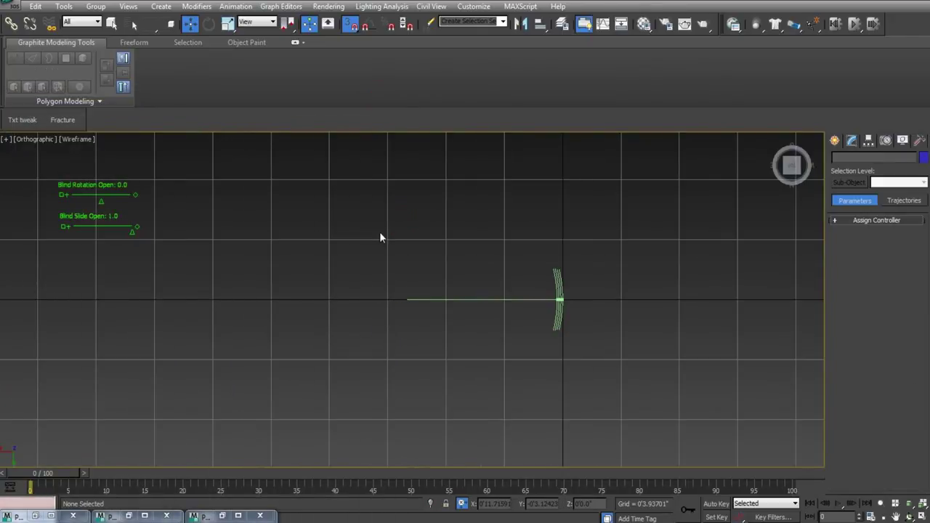
scroll(381, 233, "up", 1)
middle_click_drag(412, 234, 299, 250)
scroll(269, 230, "up", 2)
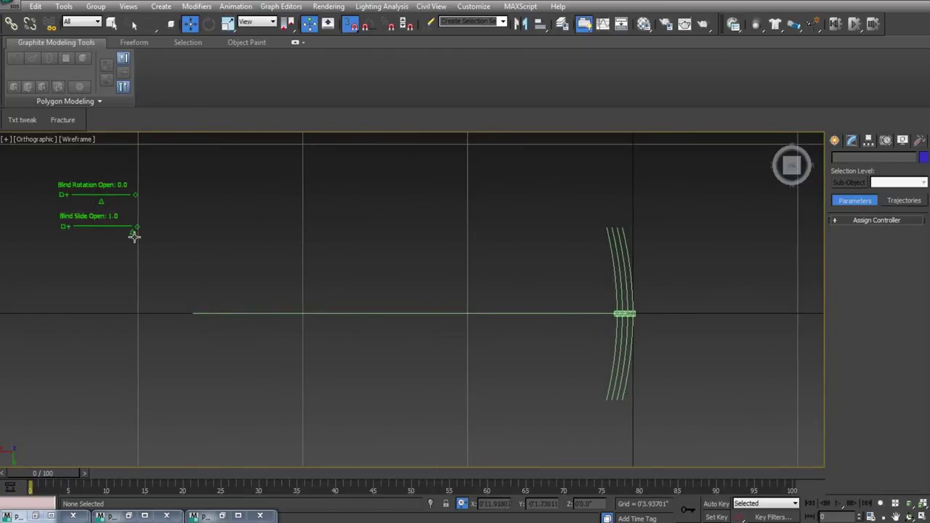
left_click_drag(135, 234, 32, 234)
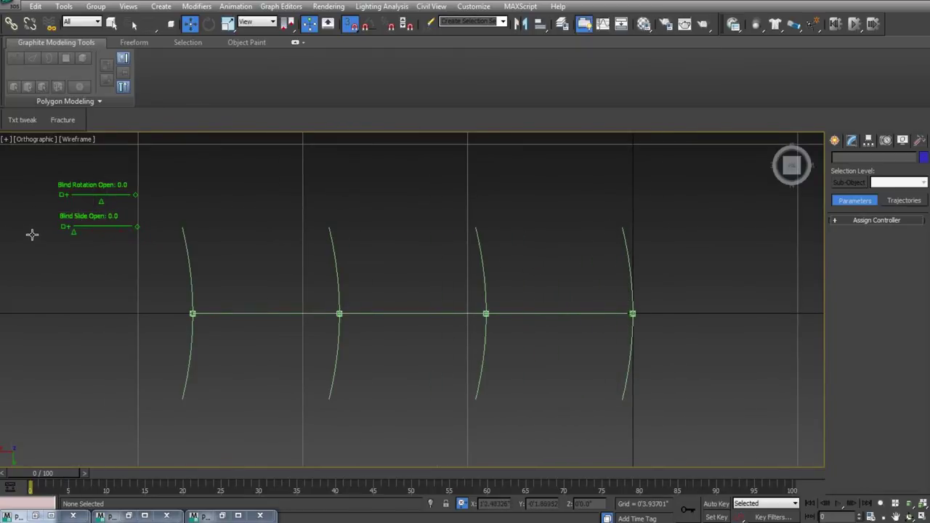
Switch to a shaded angled view and examine the pivot boxes and paths at the tops of the four blinds.
mouse_move(424, 350)
middle_mouse_down("alt")
mouse_move(356, 296)
mouse_move(401, 295)
mouse_move(388, 429)
mouse_move(388, 343)
mouse_move(401, 405)
mouse_move(401, 414)
mouse_move(380, 343)
mouse_move(385, 313)
mouse_move(381, 341)
middle_mouse_up("alt")
scroll(356, 297, "down", 5)
key("F3")
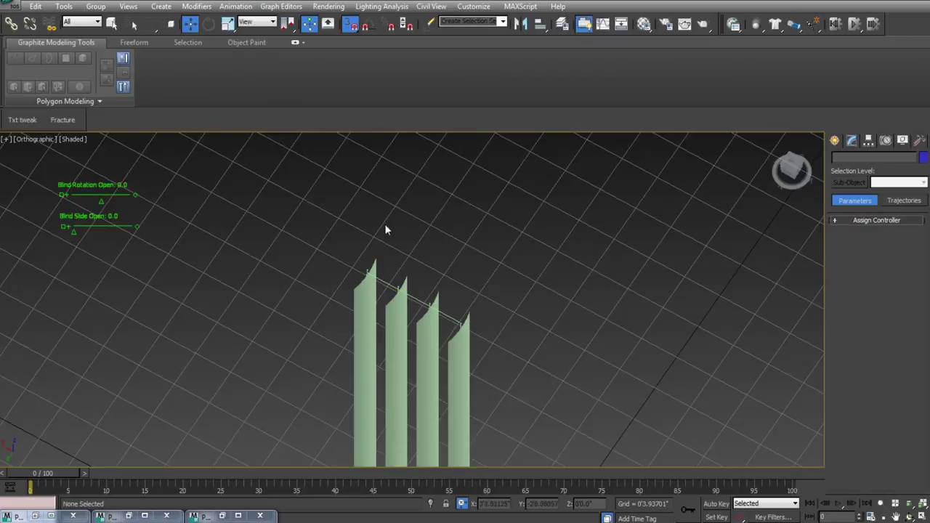
middle_click_drag(401, 290, 324, 357, "alt")
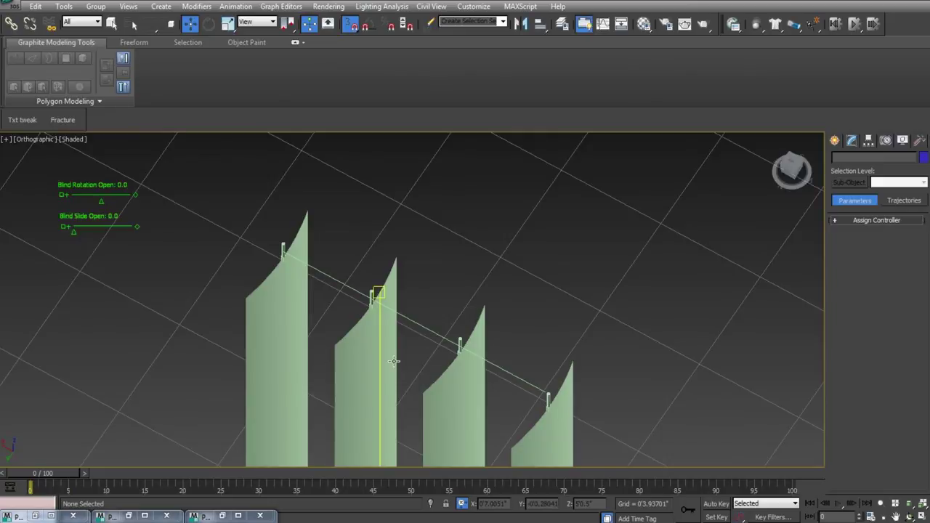
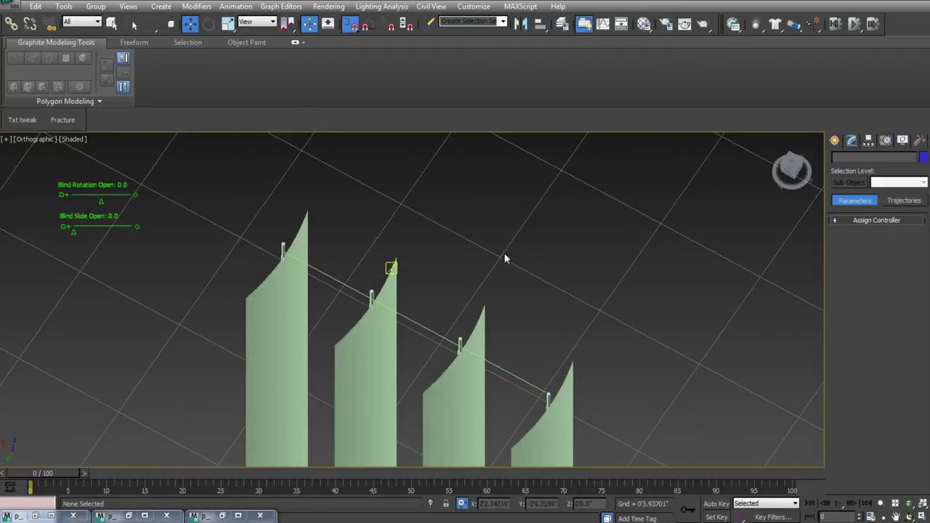
scroll(458, 288, "up", 5)
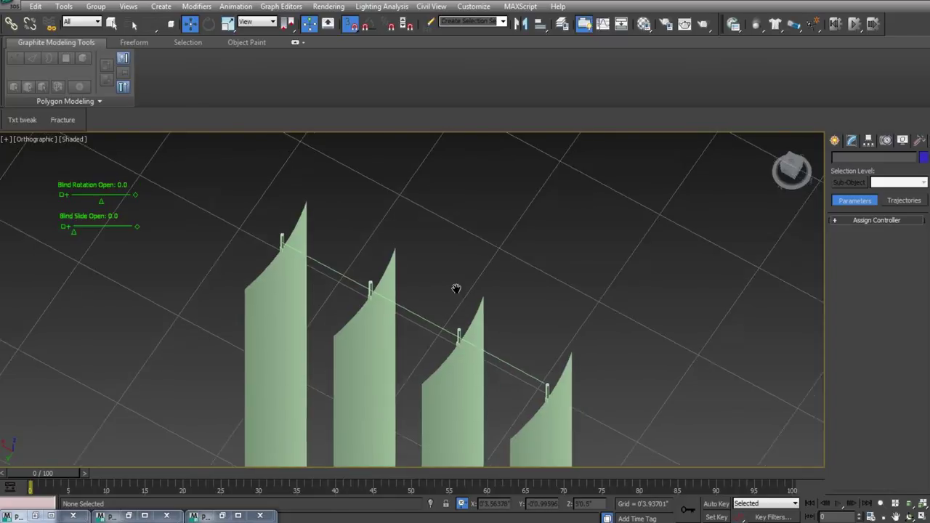
scroll(436, 298, "down", 5)
scroll(432, 320, "down", 5)
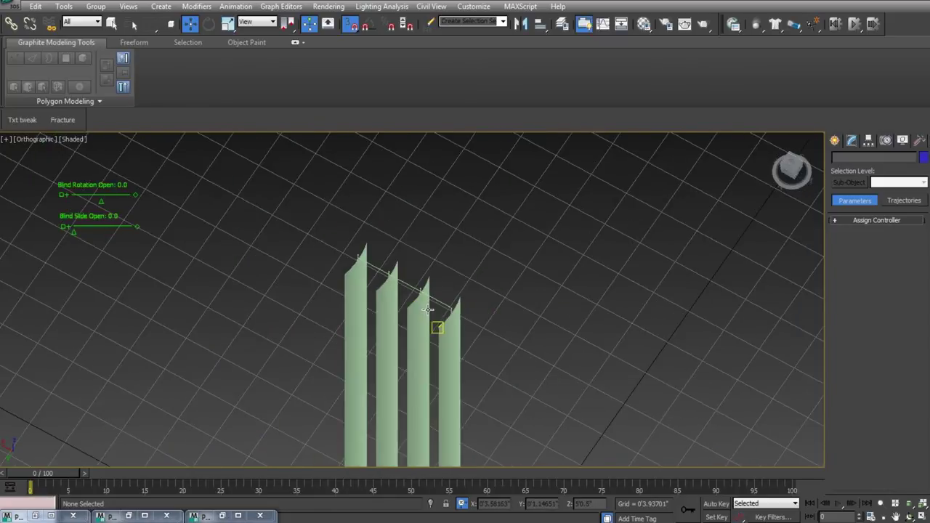
scroll(437, 320, "up", 7)
Create a headrail box in the Top view, about 0.7" long and 12.6" wide, spanning all four blinds.
left_click(834, 140)
left_click(878, 175)
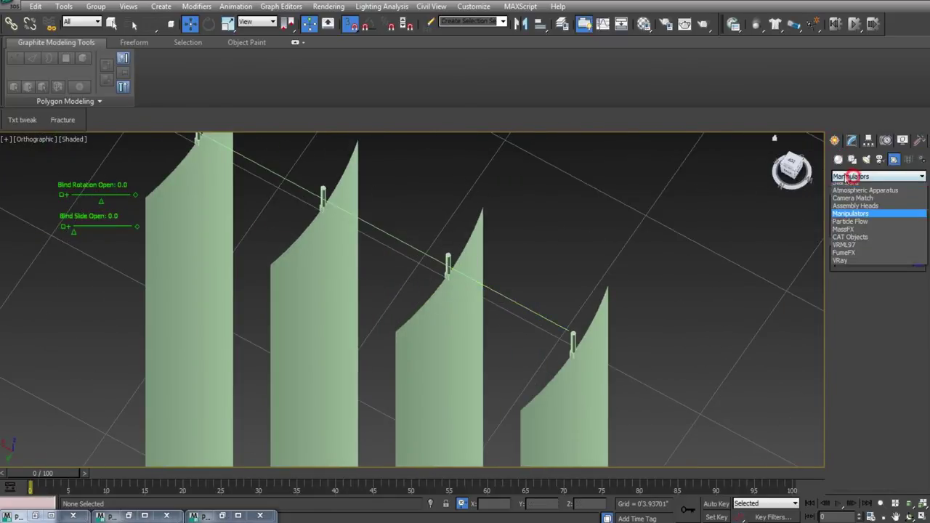
left_click(865, 210)
left_click(839, 160)
left_click(878, 176)
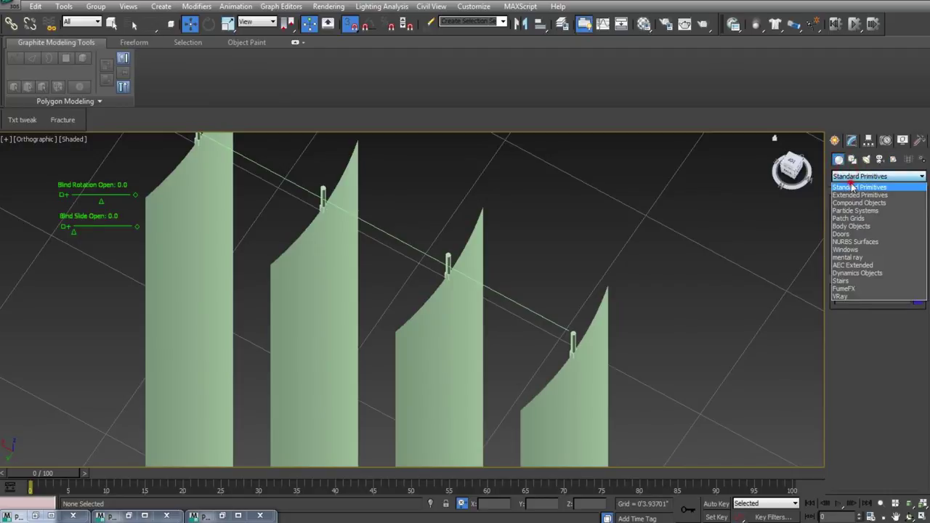
left_click(869, 182)
left_click(855, 217)
key("t")
scroll(528, 224, "down", 3)
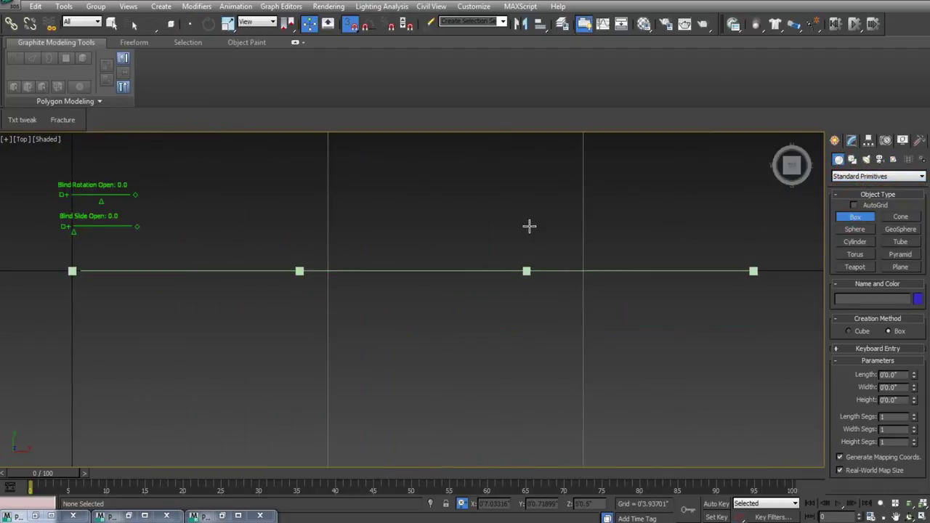
scroll(293, 266, "down", 3)
key("s")
left_click_drag(219, 275, 622, 297)
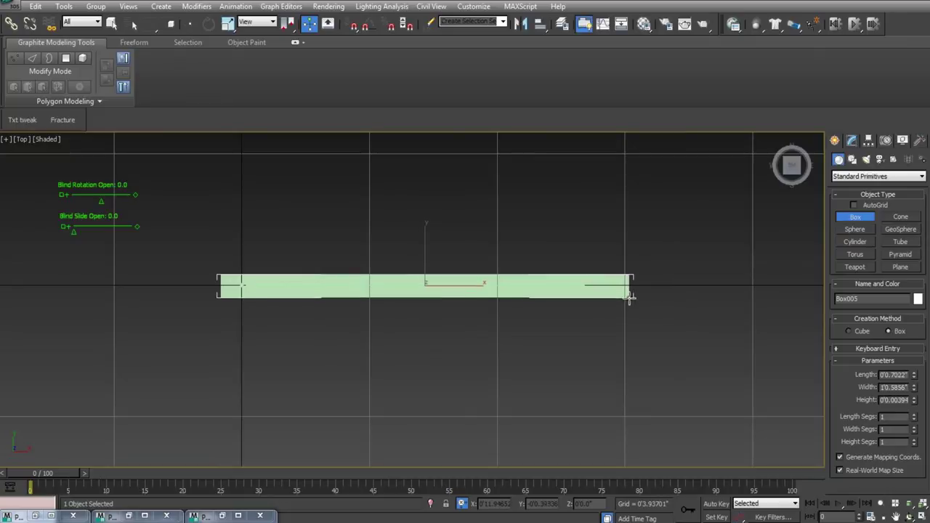
middle_click_drag(627, 277, 487, 235, "alt")
left_click(487, 235)
Try to raise the headrail box to the tops of the blinds with a 7' offset along Z.
key("w")
scroll(469, 268, "down", 2)
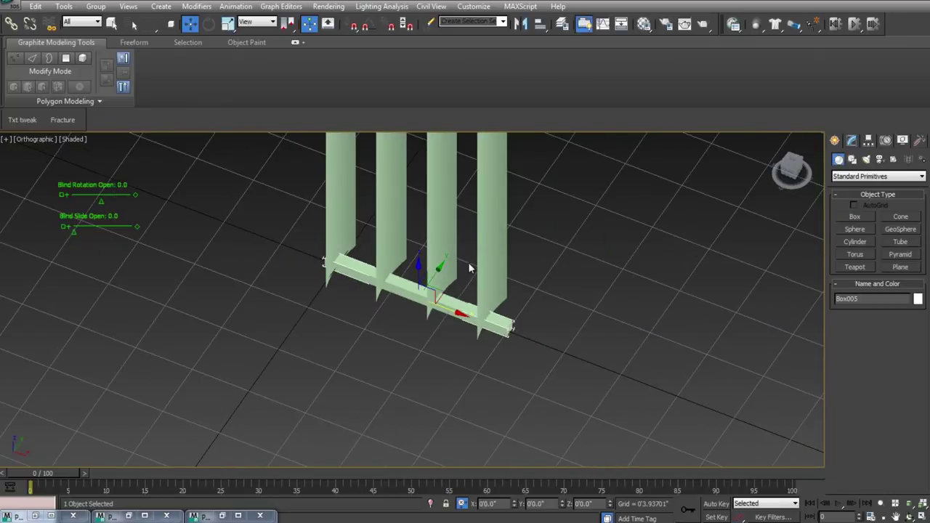
type("7'")
key("Return")
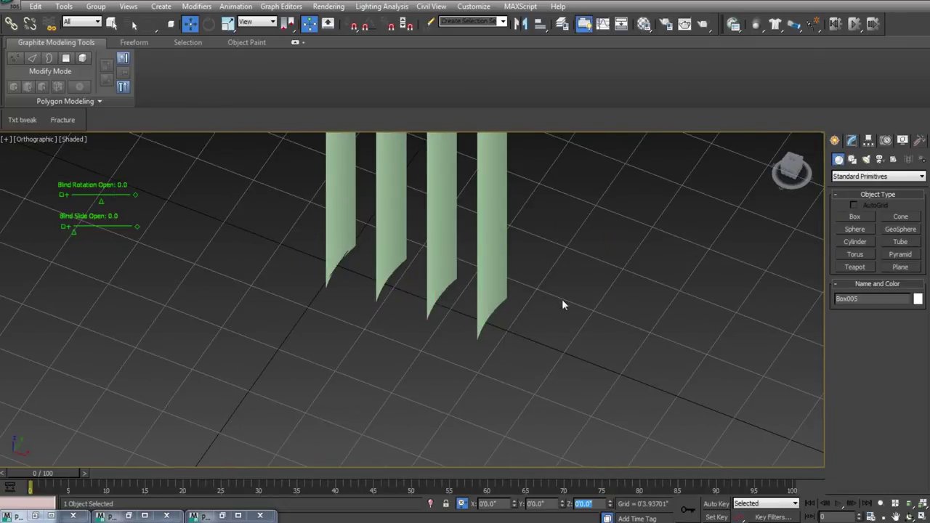
scroll(562, 301, "down", 2)
middle_click_drag(466, 366, 444, 429)
scroll(444, 428, "down", 7)
middle_click_drag(406, 225, 480, 441)
scroll(409, 267, "up", 7)
double_click(592, 504)
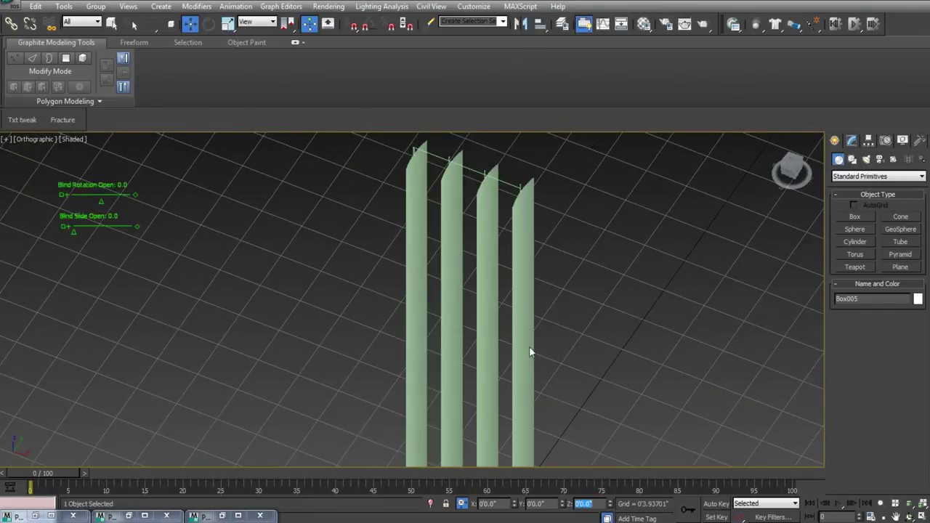
Show the headrail box in the Front view and set its absolute Z position to 5'.
key("f")
key("z")
scroll(472, 325, "down", 12)
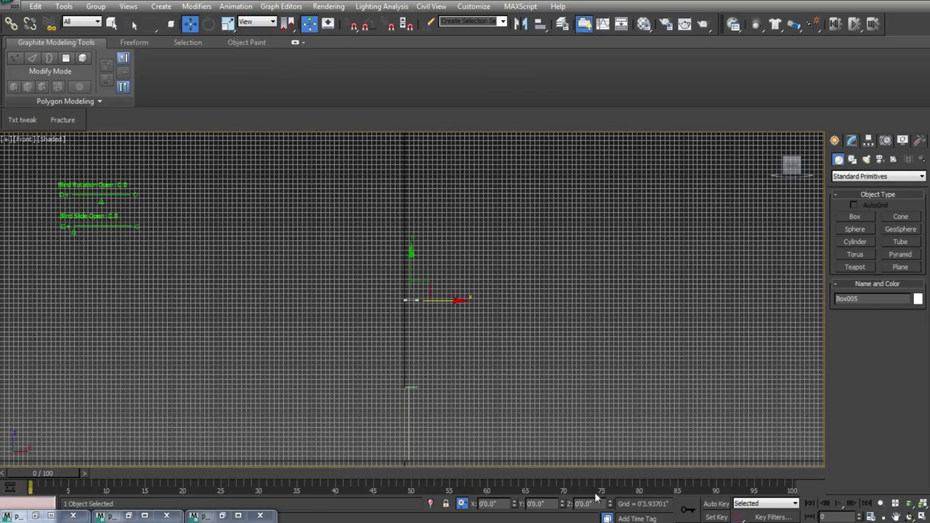
left_click(462, 504)
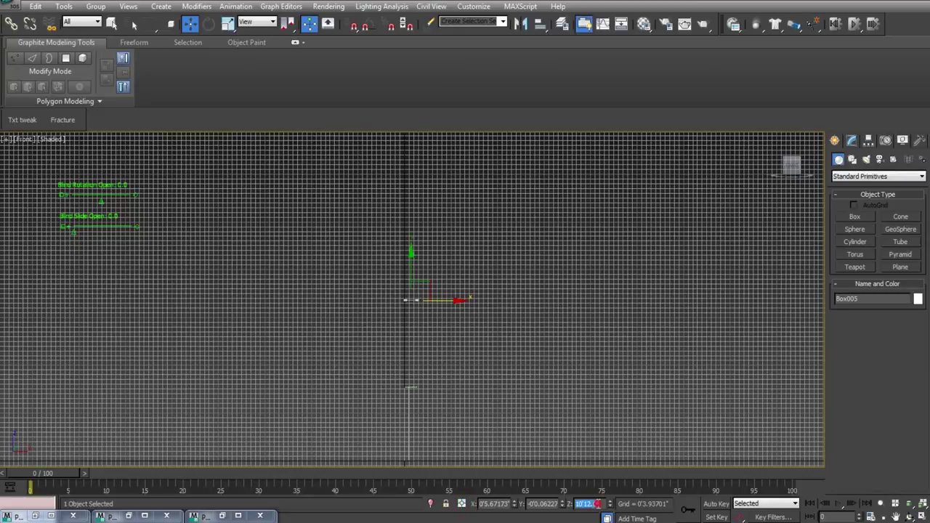
type("5")
key("Return")
Move the headrail box vertically to about Z 5'1.14", so it overlaps the tops of the blinds' pivot boxes.
middle_click_drag(499, 322, 528, 266)
scroll(490, 316, "up", 5)
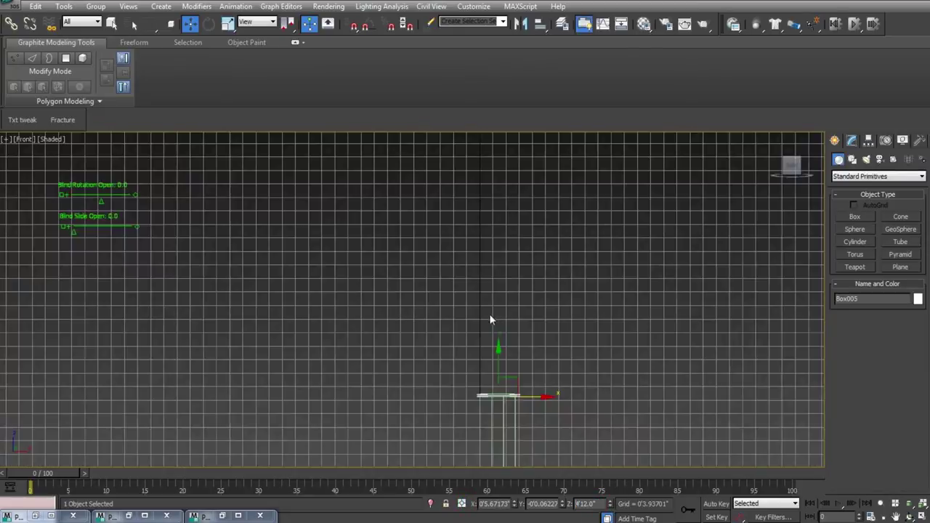
scroll(490, 320, "up", 6)
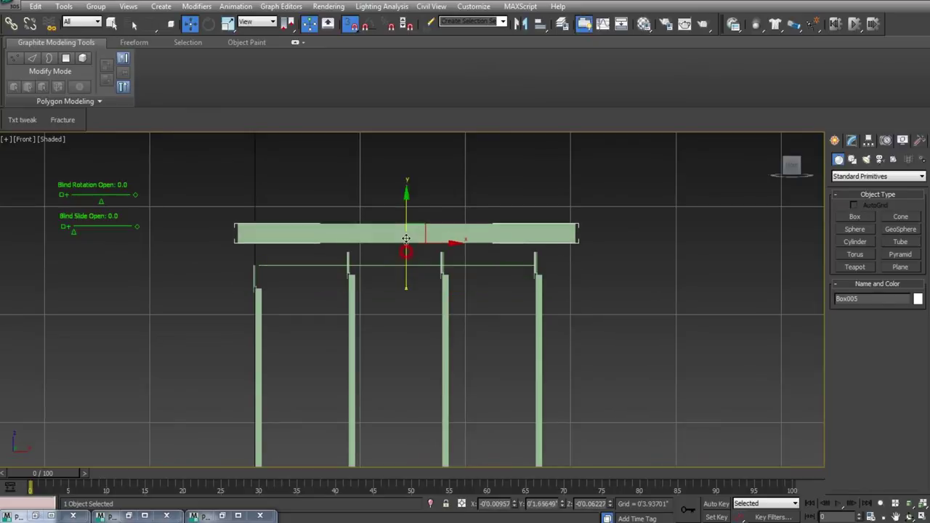
mouse_move(406, 239)
left_mouse_down()
mouse_move(407, 223)
mouse_move(408, 253)
left_mouse_up()
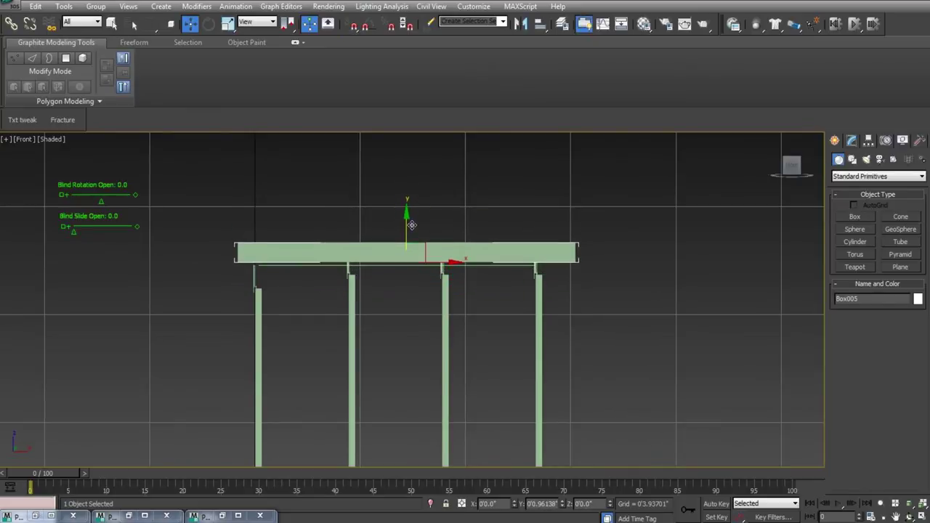
left_click(276, 315)
Raise the first blind's pivot box, Box001, about 0.5" with snapping to match the height of the other pivot boxes.
middle_click_drag(276, 315, 376, 325)
scroll(376, 324, "up", 5)
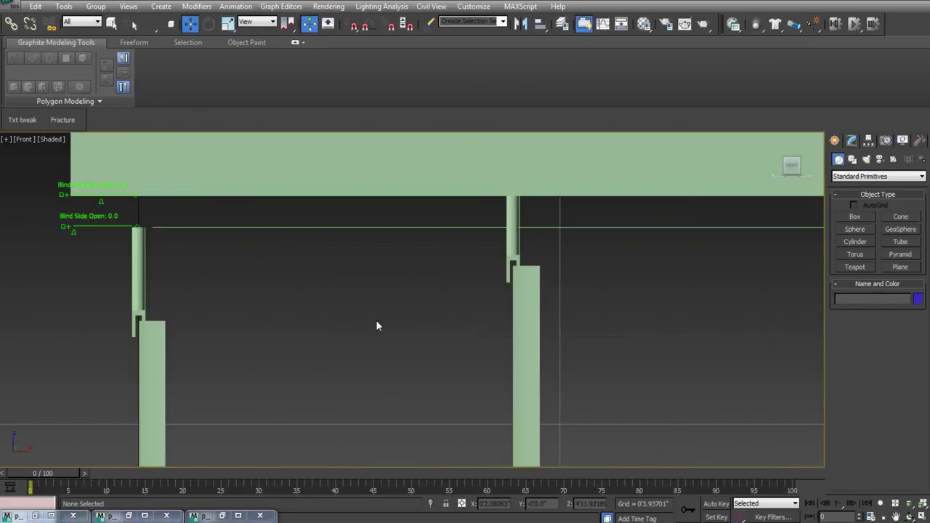
scroll(376, 325, "down", 3)
left_click(277, 273)
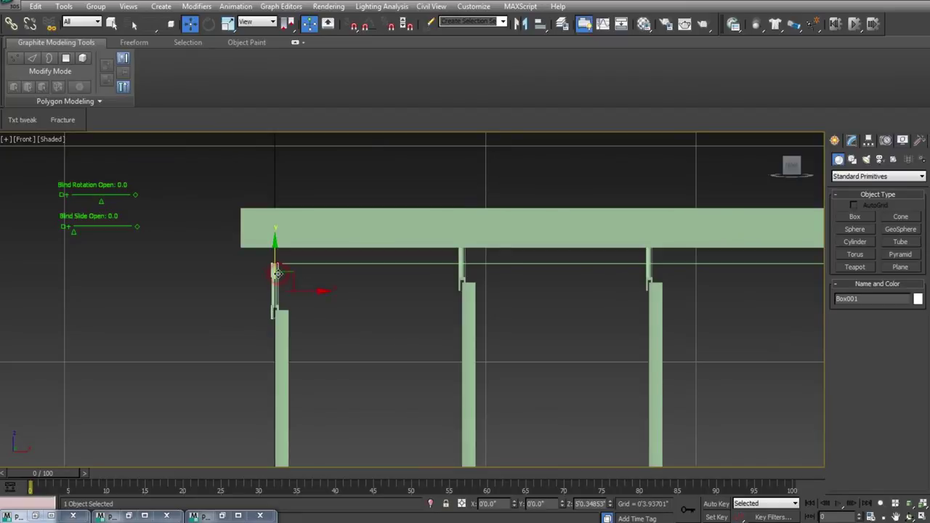
key("s")
mouse_move(276, 251)
left_mouse_down()
mouse_move(410, 266)
mouse_move(371, 266)
mouse_move(397, 276)
left_mouse_up()
key("F3")
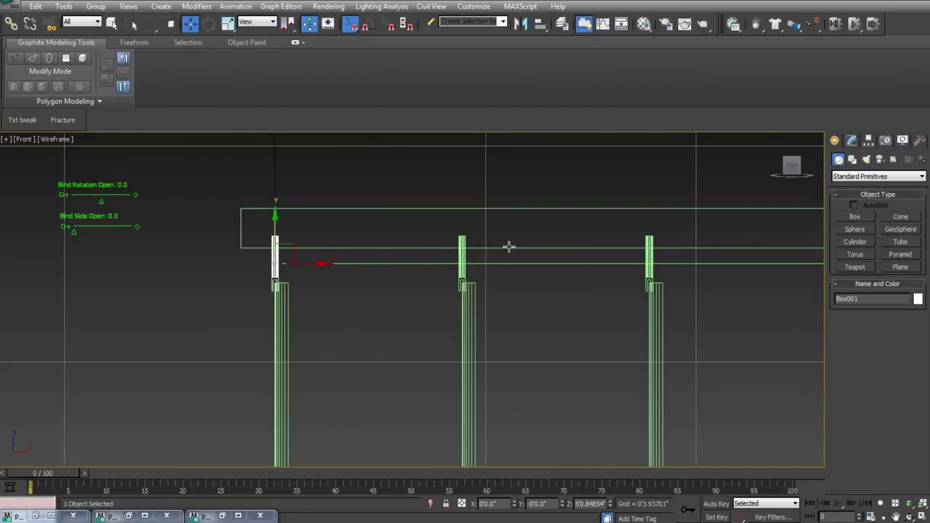
key("F3")
Link the first blind's pivot box, Box001, to the headrail box as its parent.
middle_click_drag(372, 333, 264, 353)
left_click(287, 254)
scroll(286, 254, "down", 4)
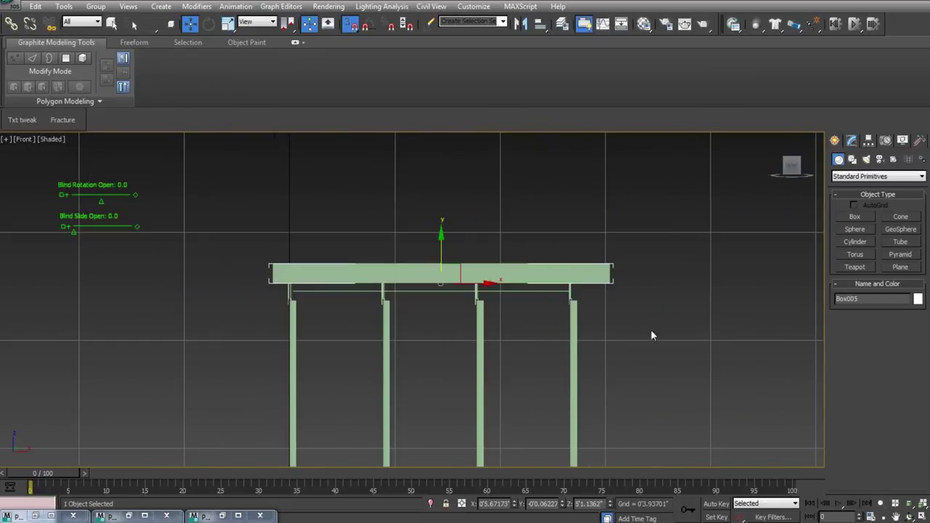
scroll(311, 267, "up", 4)
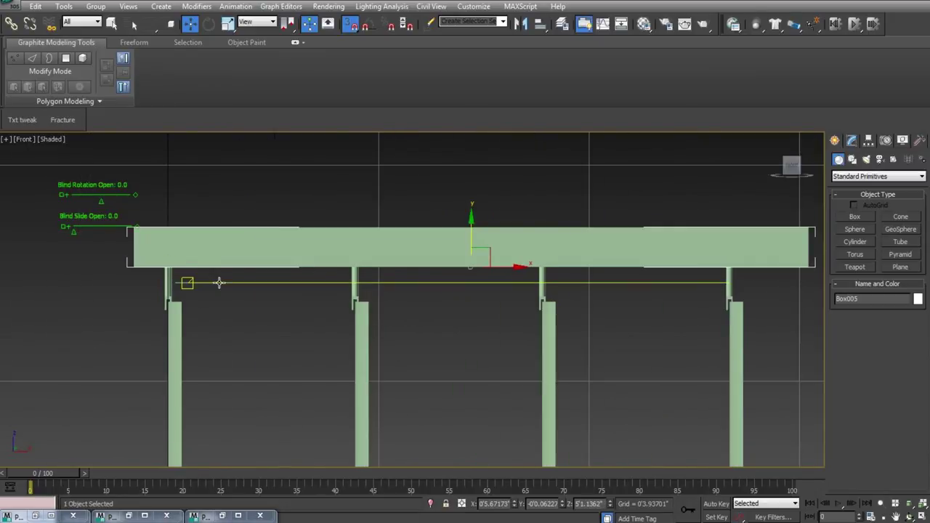
left_click(169, 275)
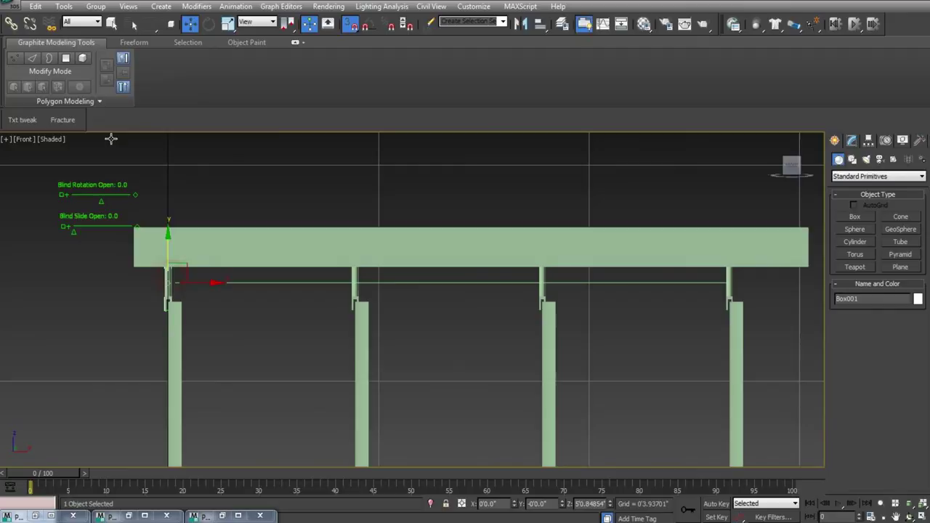
left_click(9, 28)
middle_click_drag(161, 253, 322, 266)
scroll(320, 267, "up", 6)
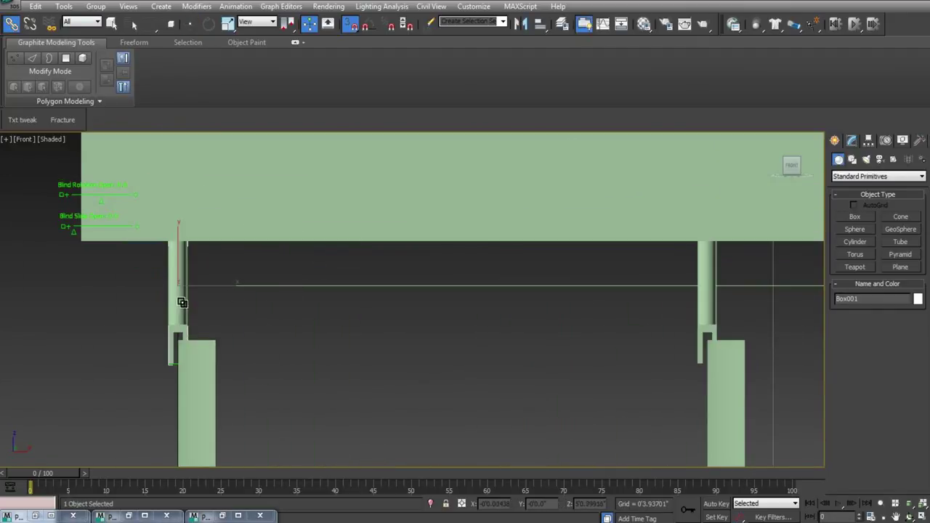
right_click(262, 314)
left_click(221, 311)
left_click_drag(177, 270, 230, 184)
Select the three sliding path lines below the headrail and link them to the headrail box.
left_click_drag(528, 318, 526, 317)
scroll(414, 327, "down", 4)
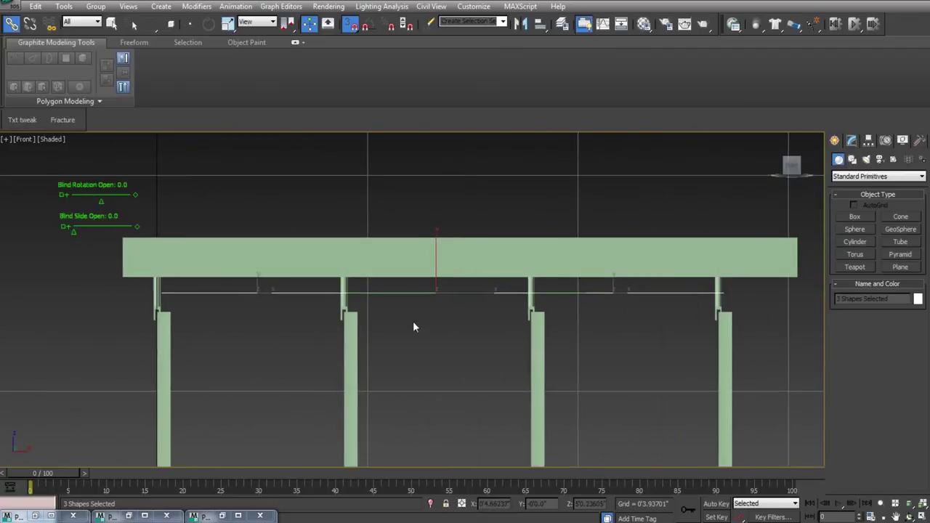
left_click_drag(468, 293, 470, 294)
left_click_drag(664, 288, 629, 315)
right_click(291, 293)
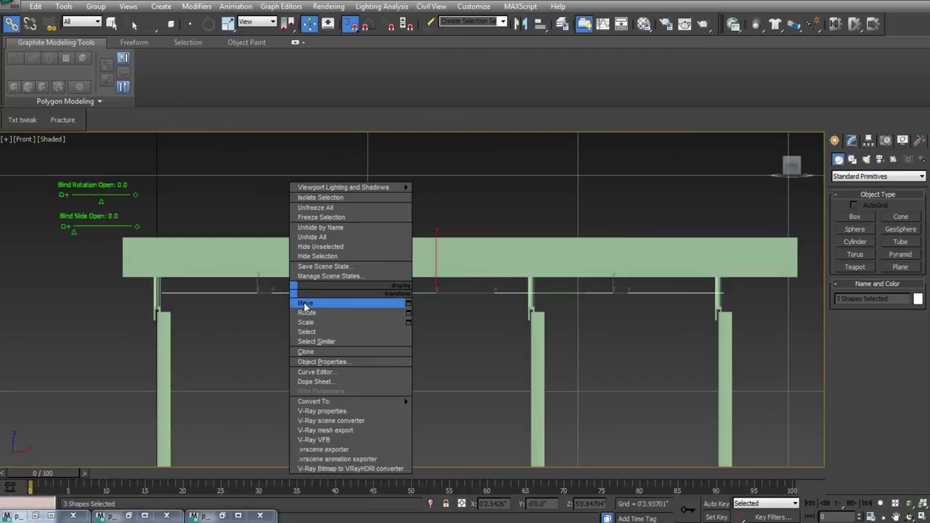
left_click(305, 306)
left_click(11, 23)
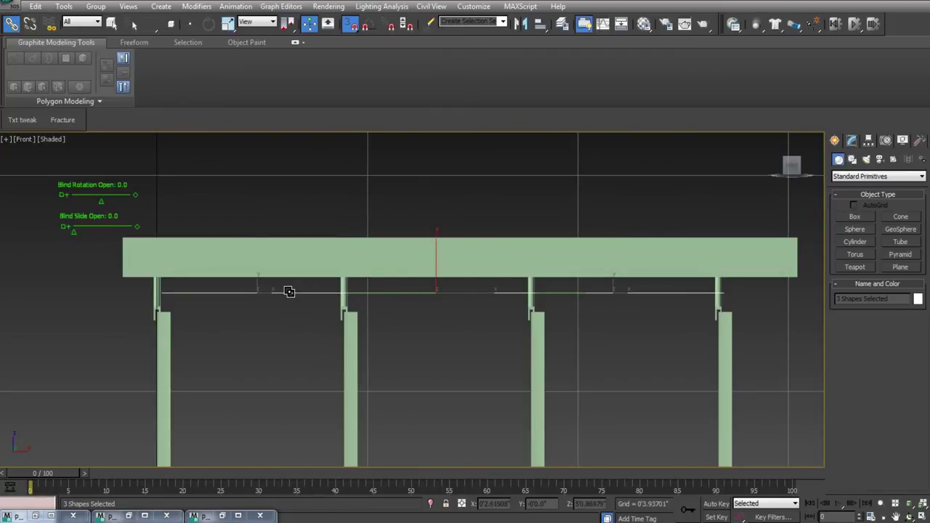
left_click_drag(288, 291, 283, 254)
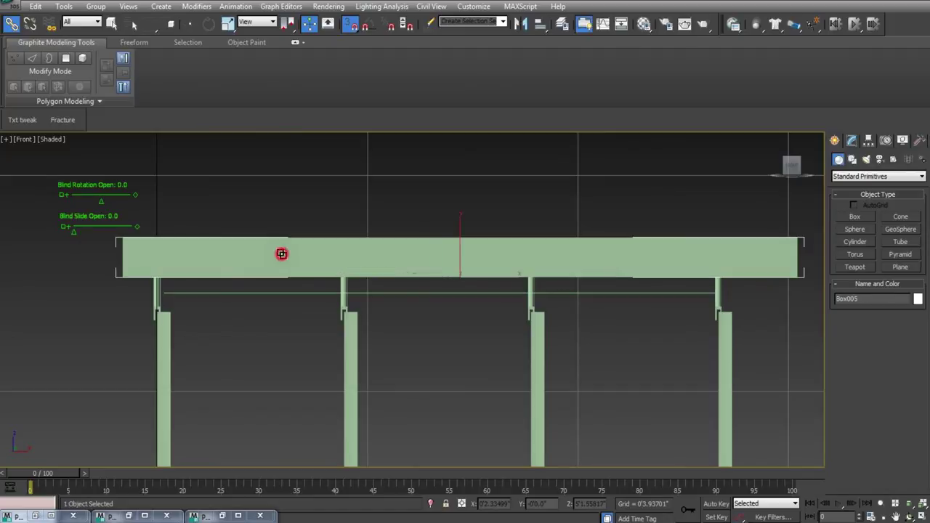
Rotate the headrail box to test the linked blinds, and undo the rotation.
scroll(356, 272, "down", 4)
middle_click_drag(355, 271, 319, 298, "alt")
right_click(399, 289)
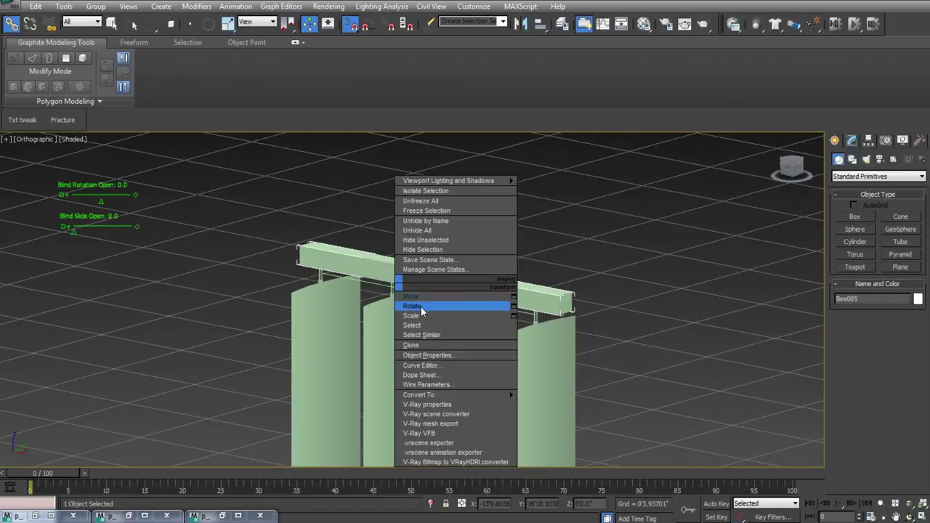
left_click(418, 303)
left_click_drag(409, 276, 404, 301)
key("ctrl+z")
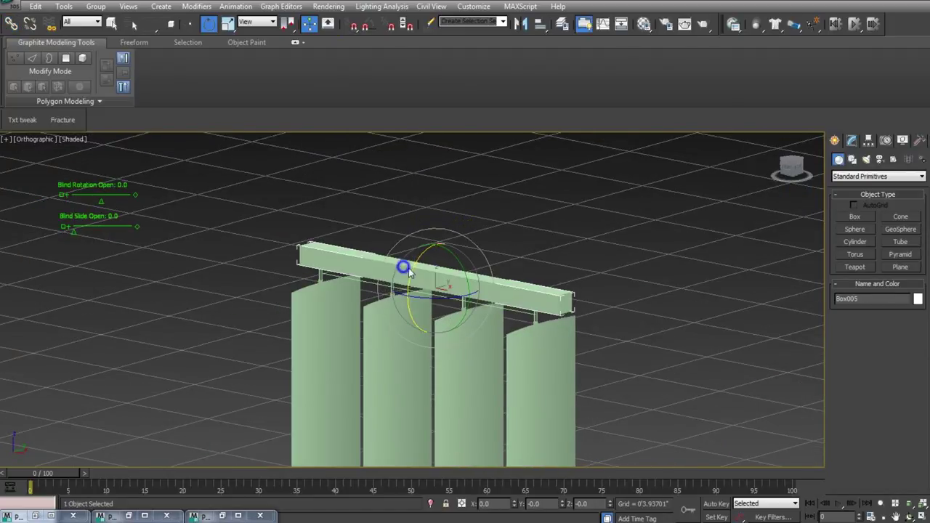
Move the headrail box to about X 0'2.05", Z 5'1.74" to test whether the blinds follow.
right_click(404, 268)
left_click(419, 277)
key("s")
left_click_drag(446, 274, 372, 244)
scroll(379, 291, "down", 5)
scroll(382, 291, "up", 5)
scroll(389, 296, "down", 3)
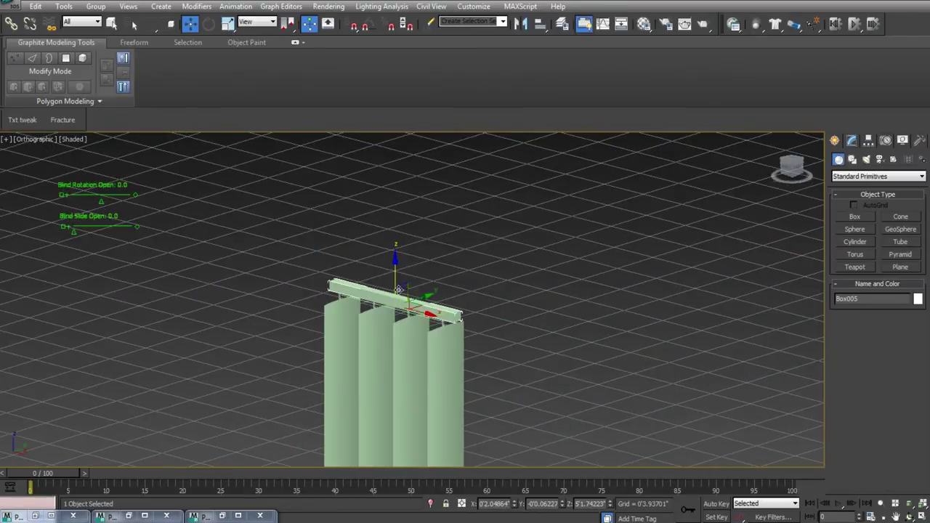
scroll(393, 300, "up", 3)
Try rotating the headrail box again, and move it to about X 0'2.27", Y 0'2.02".
right_click(393, 301)
mouse_move(370, 302)
left_mouse_down()
mouse_move(402, 350)
mouse_move(421, 338)
mouse_move(363, 320)
mouse_move(354, 343)
mouse_move(381, 280)
mouse_move(385, 291)
mouse_move(391, 277)
mouse_move(398, 291)
mouse_move(407, 245)
mouse_move(407, 357)
mouse_move(364, 309)
mouse_move(382, 310)
left_mouse_up()
right_click(382, 310)
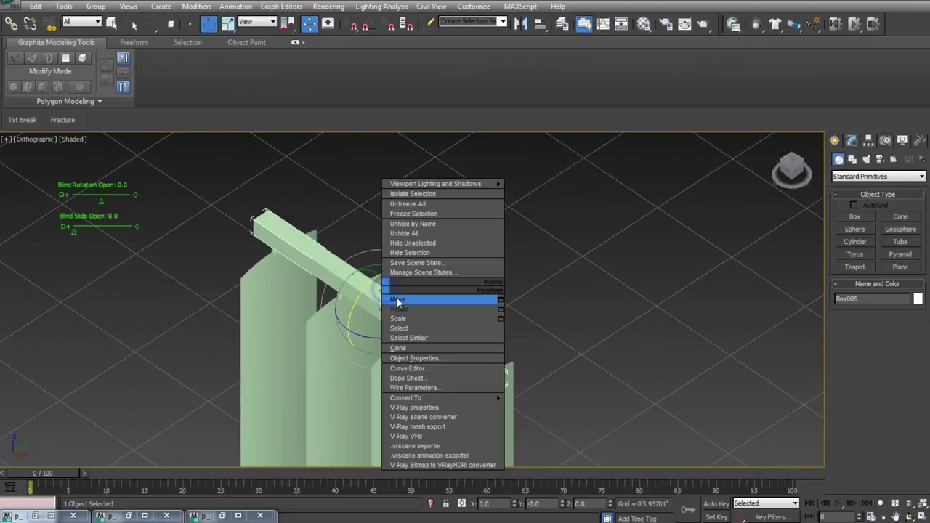
left_click(398, 298)
scroll(397, 299, "down", 3)
scroll(410, 311, "up", 3)
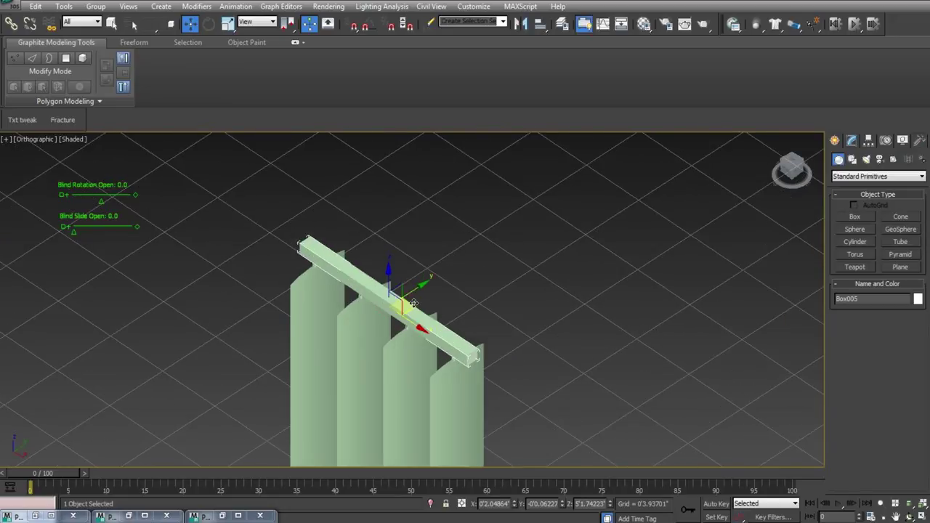
left_click_drag(406, 305, 414, 330)
Create a thin wall box behind the blinds, about 0.85" long and 1'0.51" wide, and set its height to 8'.
key("s")
left_click(855, 216)
left_click_drag(585, 189, 742, 308)
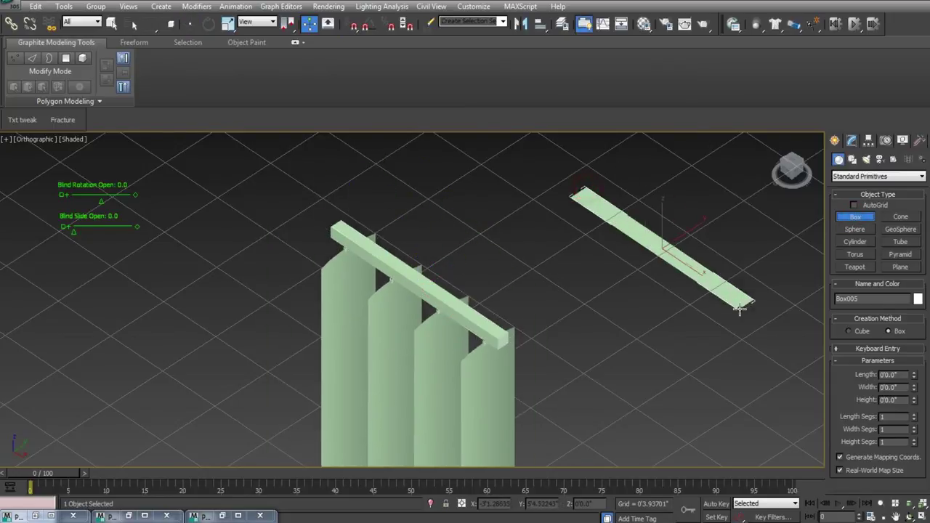
left_click(680, 177)
scroll(673, 190, "down", 3)
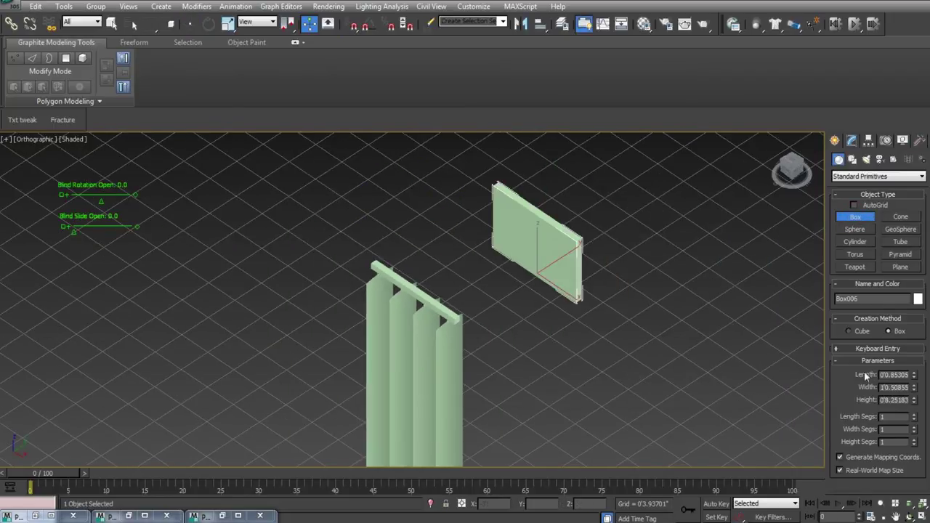
double_click(904, 401)
type("8")
key("Return")
right_click(522, 310)
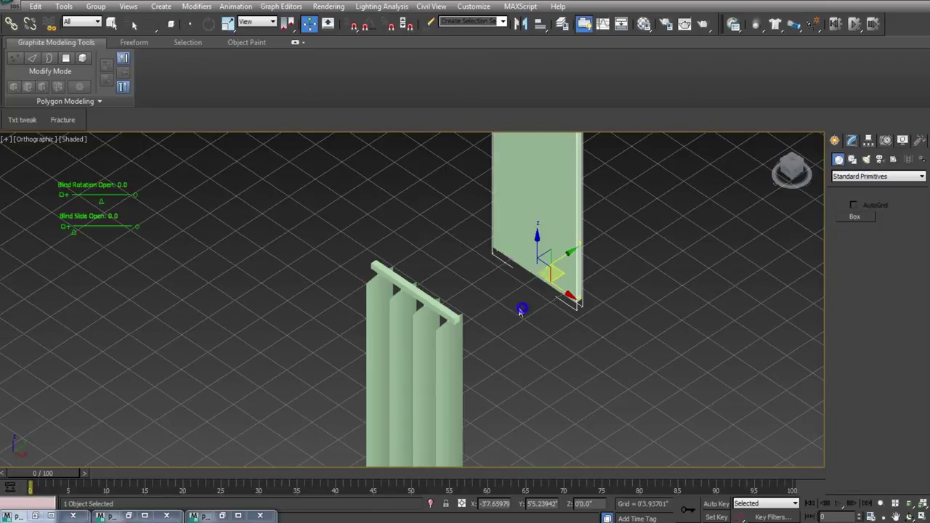
Increase the headrail box's length parameter to about 2.55".
scroll(465, 324, "up", 5)
left_click(395, 312)
left_click(850, 142)
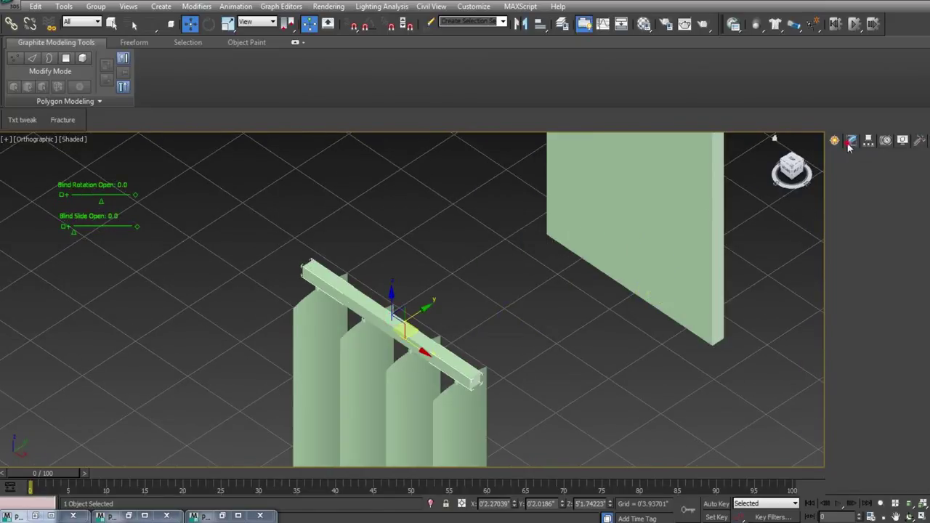
left_click_drag(914, 324, 916, 254)
Snap the headrail box onto the top of the wall box, at about X -3'7.66", Y 5'4.81", Z 7'12.0".
middle_click_drag(535, 313, 591, 300, "alt")
key("s")
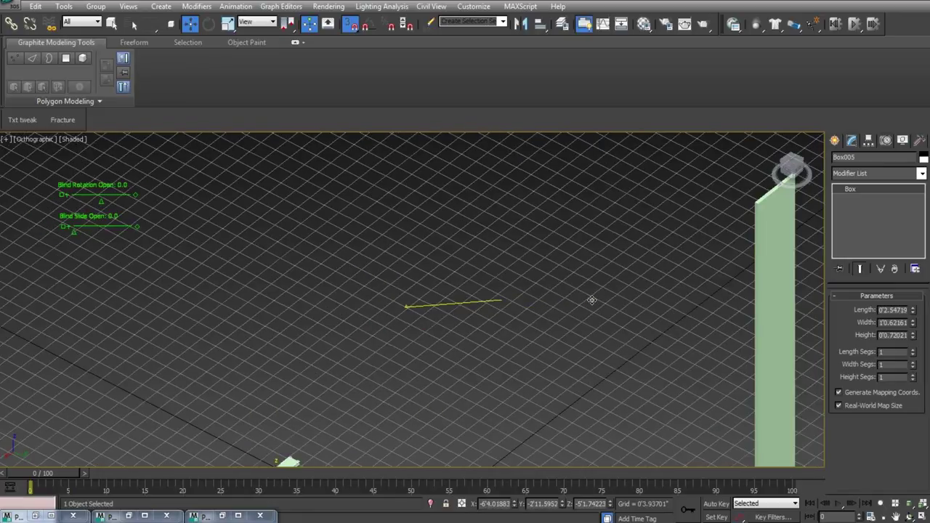
left_click_drag(592, 300, 756, 200)
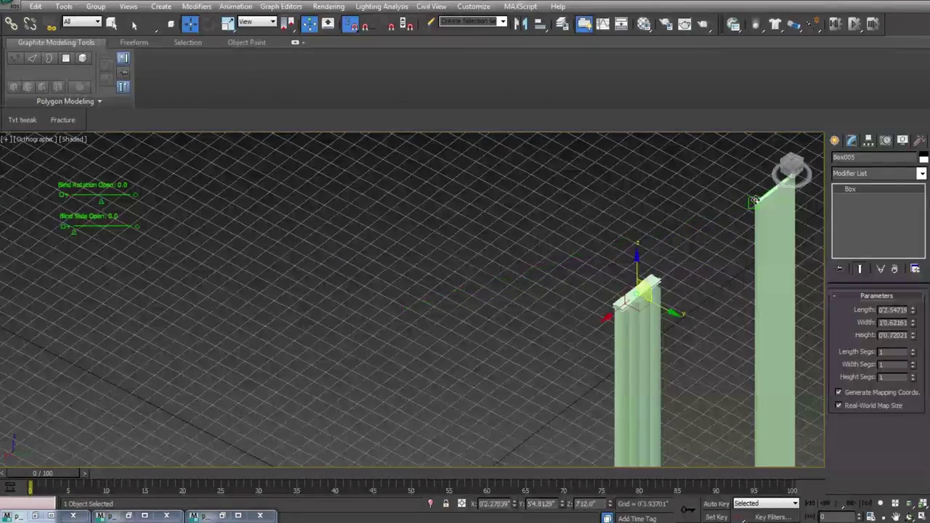
middle_click_drag(695, 226, 453, 302)
left_click_drag(381, 380, 521, 266)
scroll(499, 370, "up", 5)
middle_click_drag(520, 309, 260, 282)
Move the headrail box along Y to about 4'9.57", clear of the wall box.
key("s")
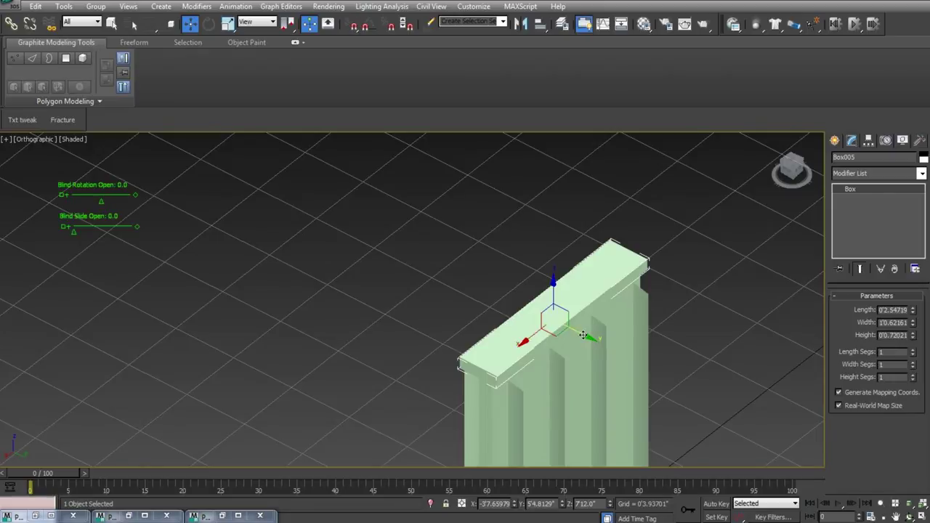
middle_click_drag(583, 336, 473, 269)
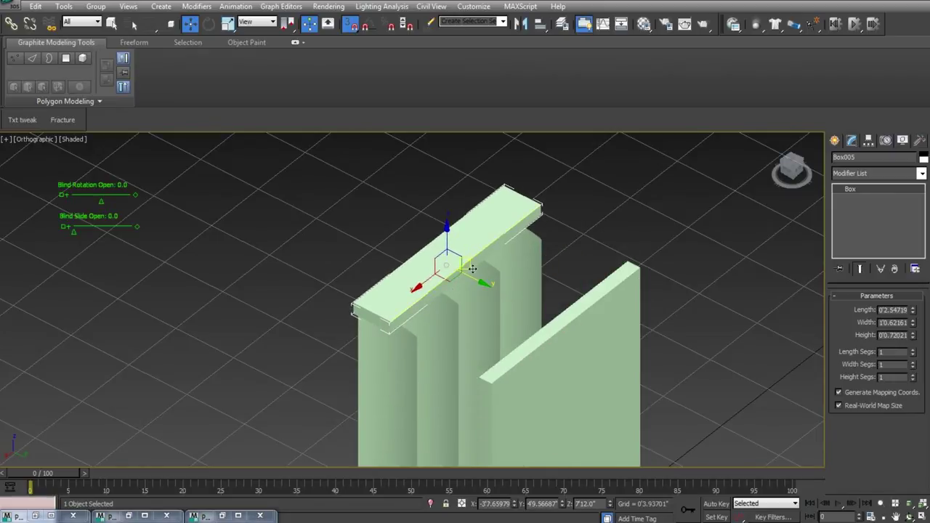
key("s")
Undo the trial width change on the headrail box and increase its length to about 6.65".
left_click(490, 236)
left_click(914, 322)
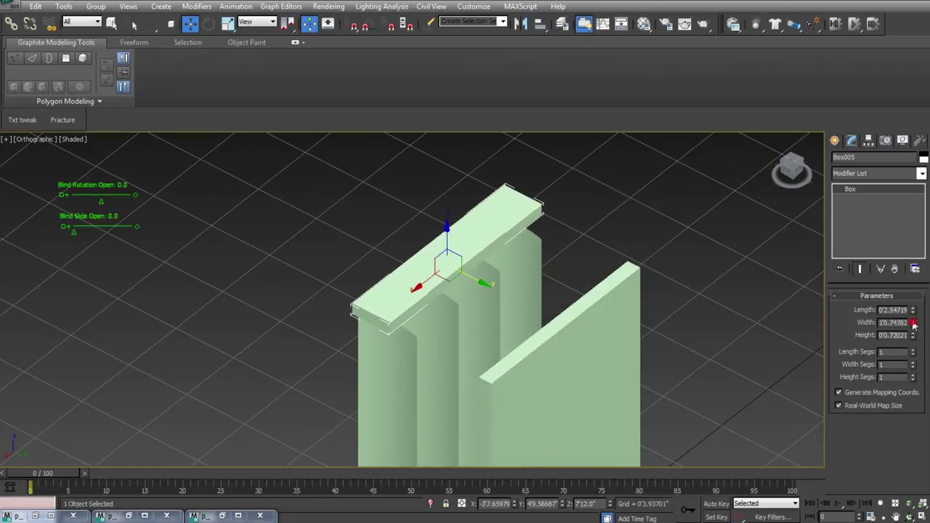
left_click_drag(914, 325, 840, 212)
key("ctrl+z")
Snap the headrail box against the wall box at about Y 5'1.49", Z 7'11.28", and convert it to an Editable Poly.
key("s")
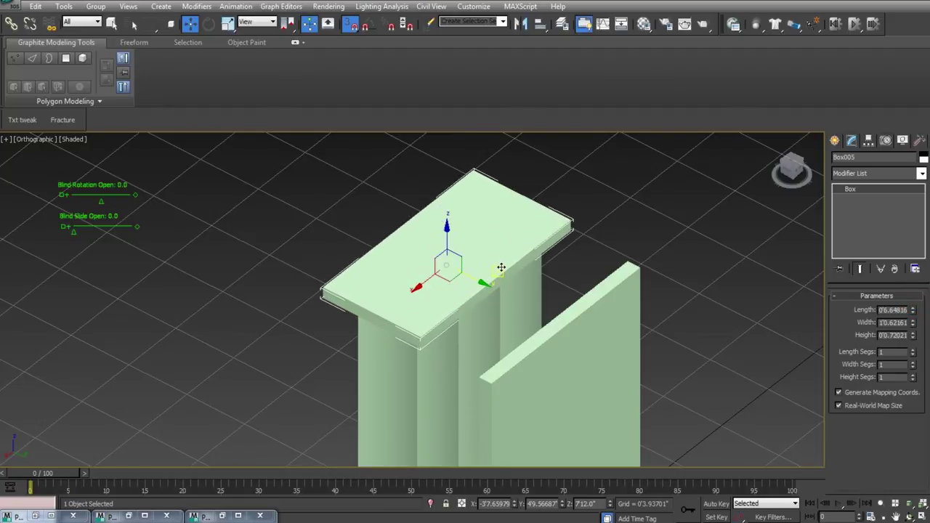
middle_click_drag(500, 274, 716, 187, "alt")
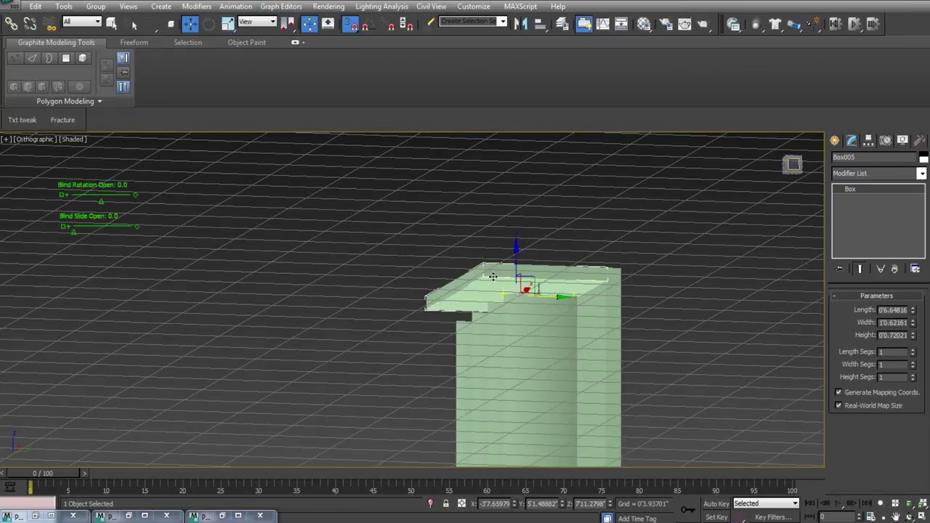
right_click(493, 277)
mouse_move(531, 379)
left_click(642, 387)
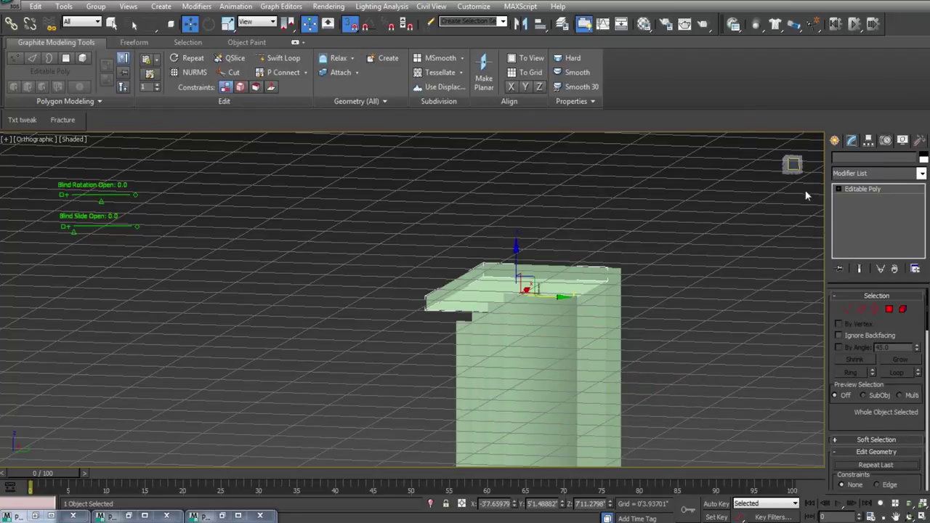
Move the headrail's front vertices about 2.19" toward the wall box in the Right view, shortening its overhang.
key("1")
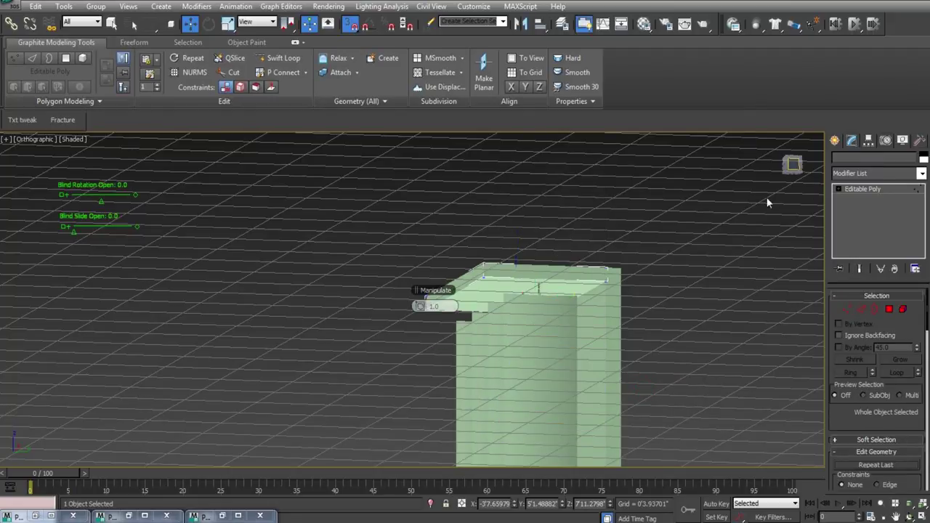
left_click(308, 24)
left_click(791, 165)
left_click_drag(418, 252, 464, 319)
left_click_drag(491, 290, 537, 294)
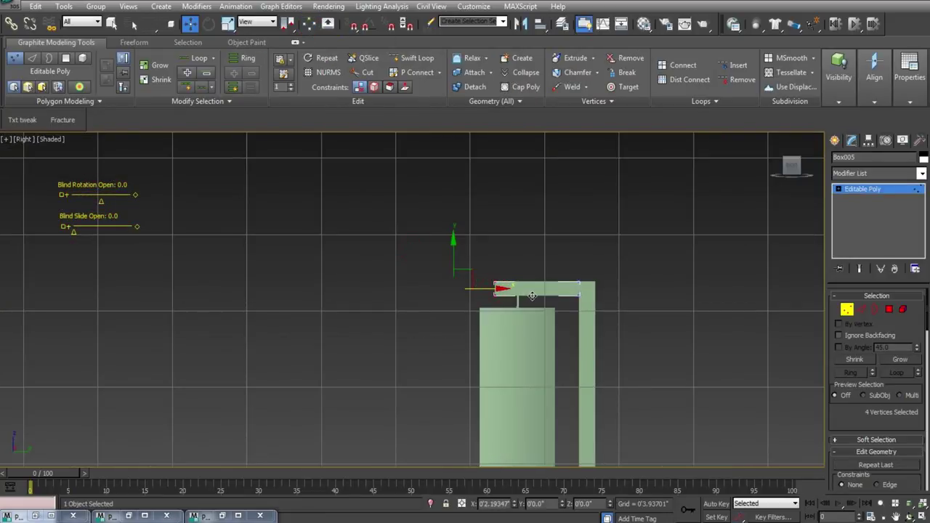
left_click(848, 310)
Move the headrail about 1'2.29" away from the wall box along Y with its blinds, and undo the move.
middle_click_drag(492, 304, 547, 330, "alt")
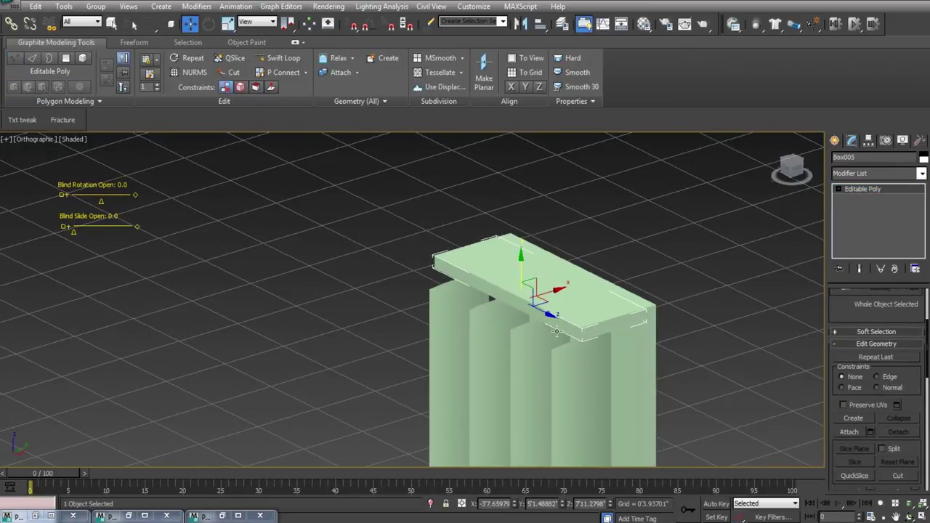
middle_click_drag(612, 384, 546, 287)
scroll(461, 307, "down", 7)
middle_click_drag(479, 320, 410, 408, "alt")
scroll(462, 324, "up", 4)
scroll(420, 237, "up", 4)
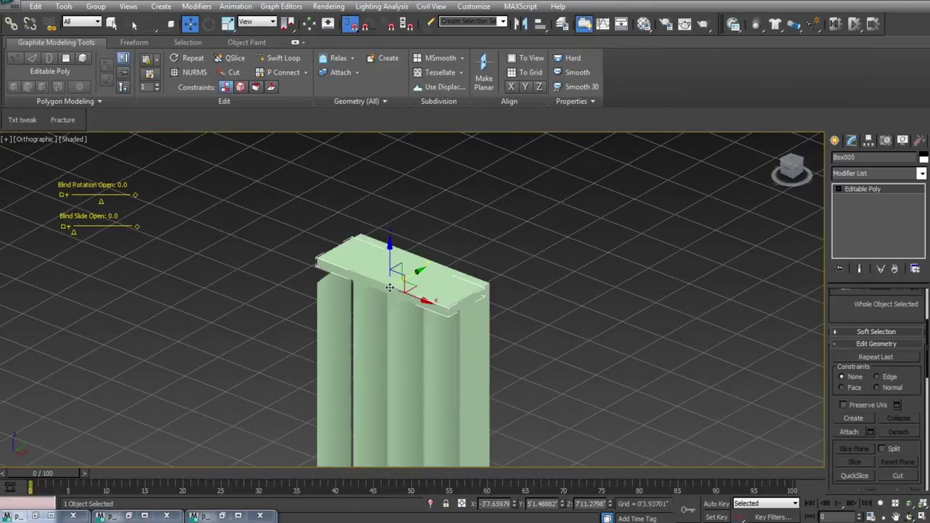
left_click_drag(403, 274, 219, 344)
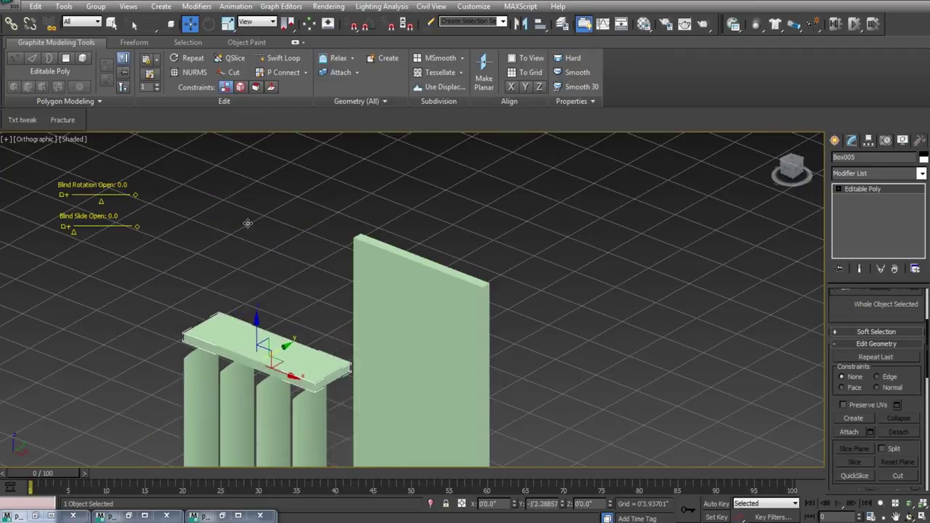
key("ctrl+z")
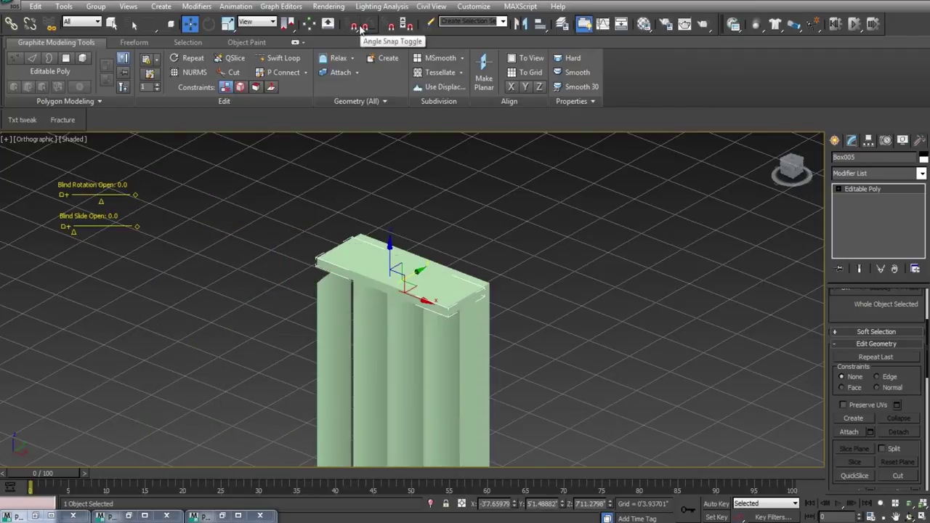
Check the snap options in Grid and Snap Settings, including the angle and axis constraint settings.
right_click(359, 24)
left_click(434, 198)
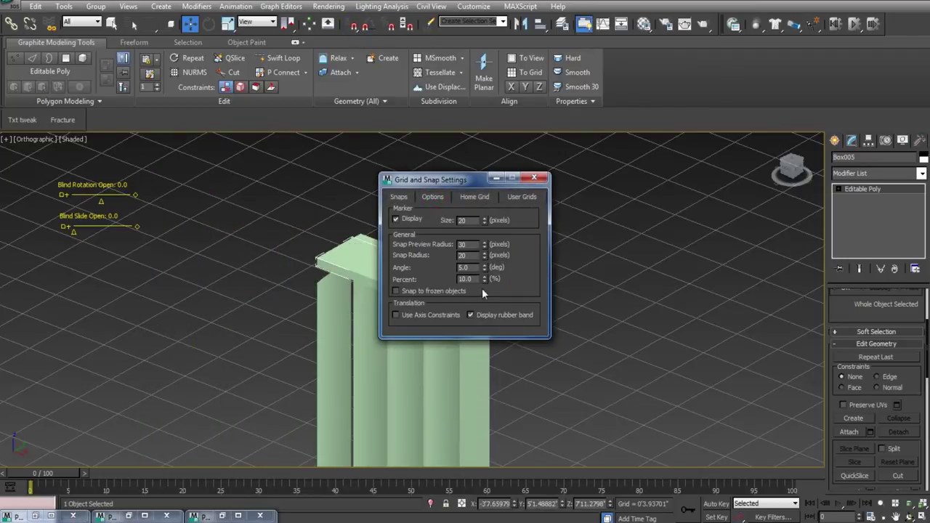
left_click(543, 179)
left_click(567, 292)
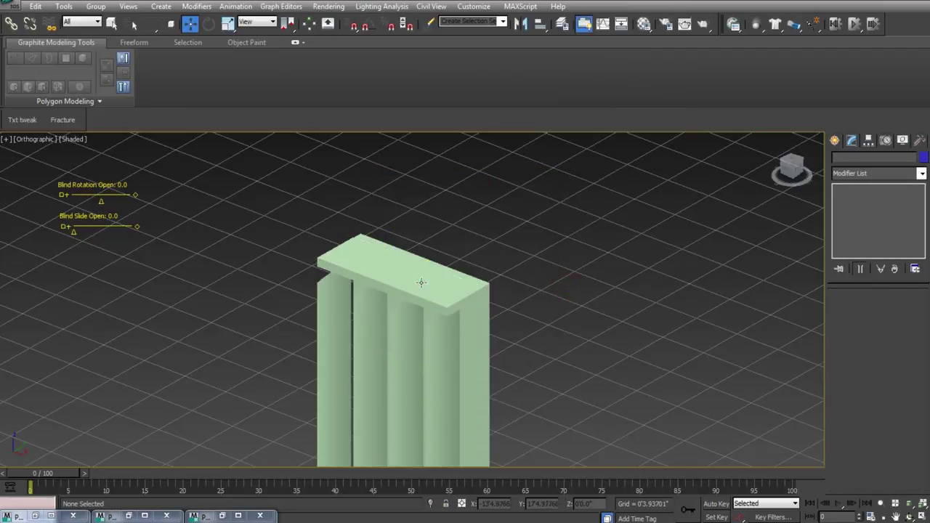
left_click(420, 282)
scroll(419, 282, "down", 5)
scroll(420, 282, "down", 2)
left_click(457, 306)
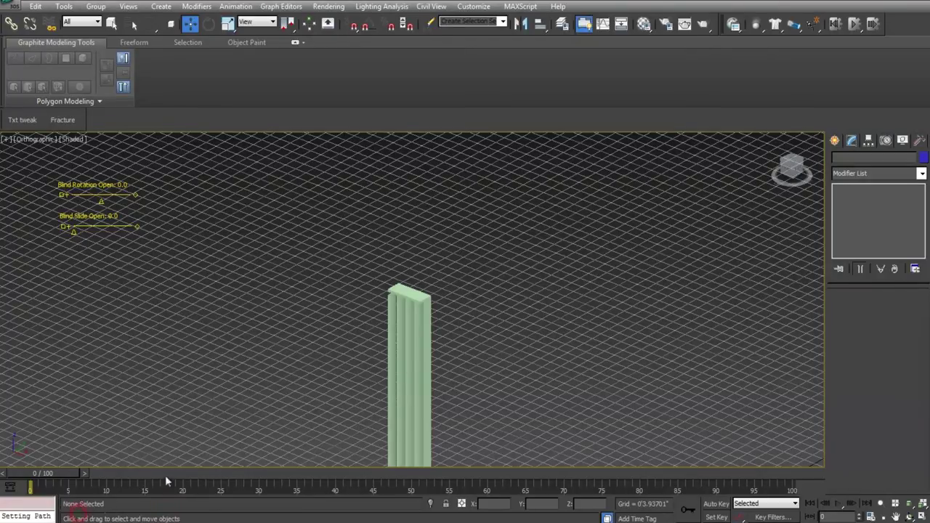
scroll(459, 326, "up", 4)
scroll(459, 326, "up", 6)
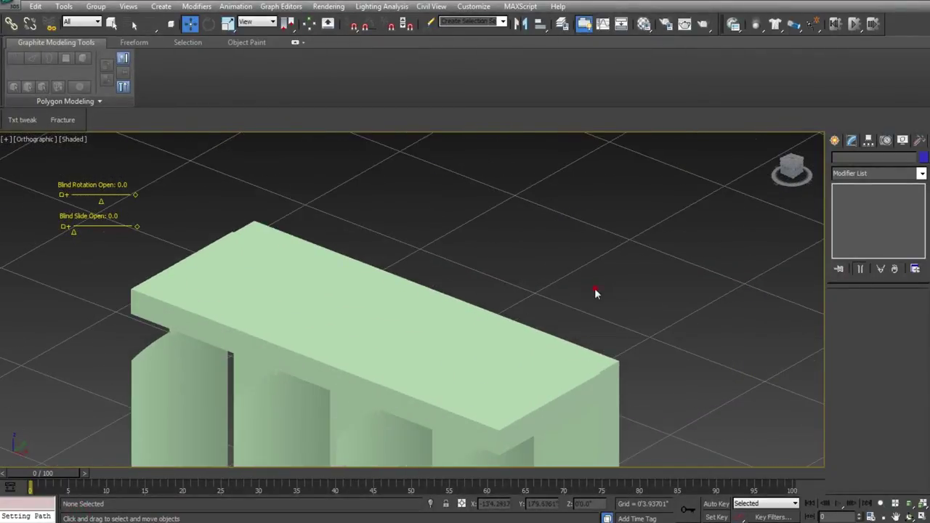
Examine the headrail, the wall box and the first and last blinds in the orthographic view, then clear the selection.
scroll(578, 306, "down", 2)
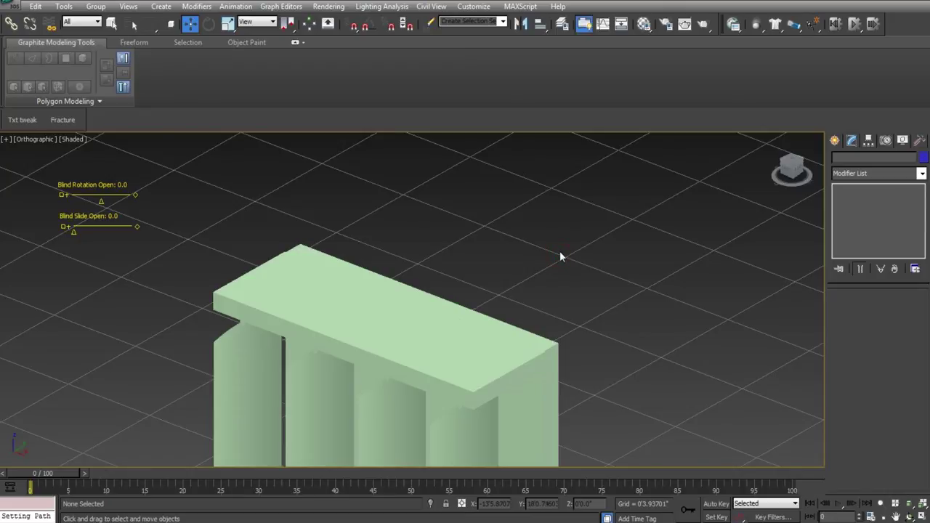
left_click(392, 287)
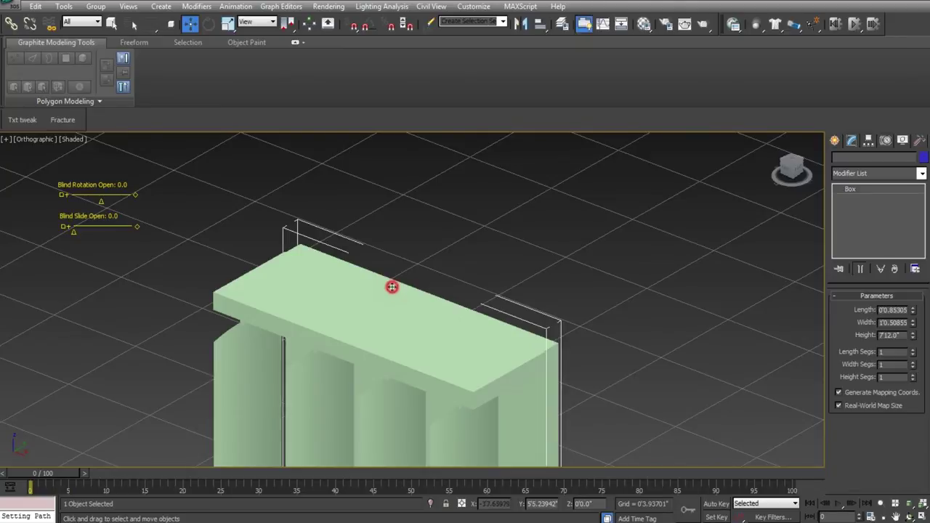
middle_click_drag(426, 225, 417, 152)
left_click(584, 187)
scroll(487, 334, "down", 3)
left_click(458, 339)
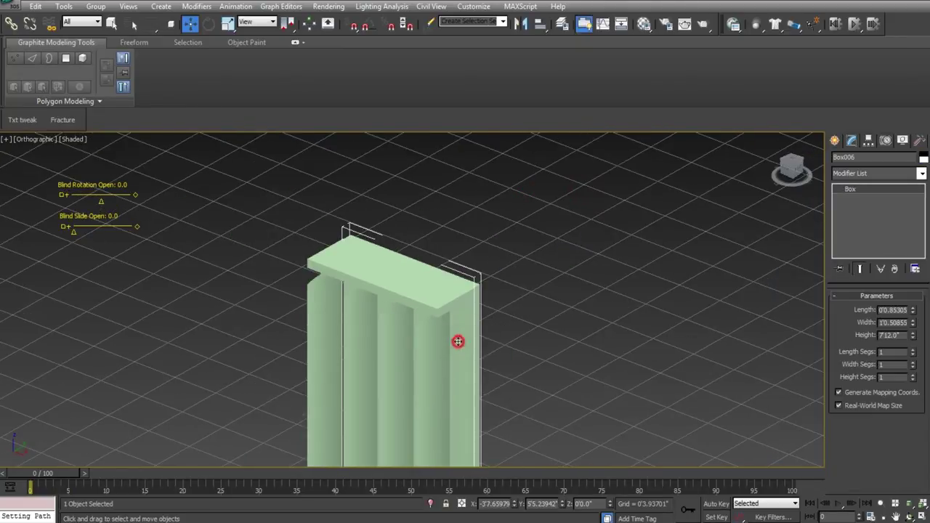
middle_click_drag(457, 339, 488, 235)
left_click(347, 224)
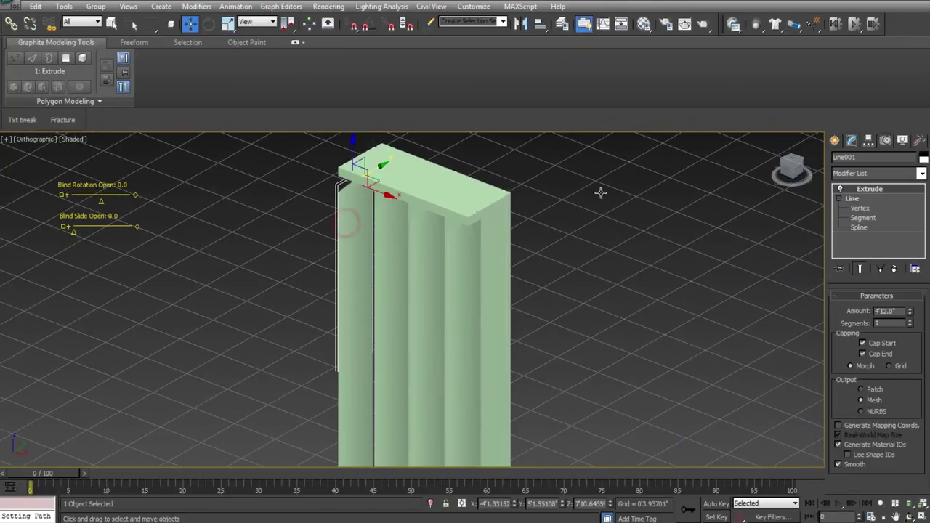
left_click(835, 140)
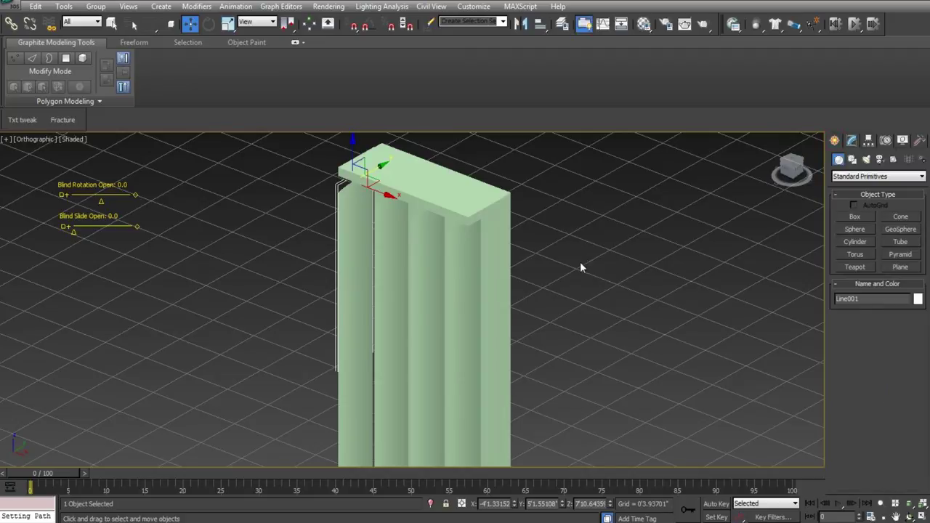
middle_click_drag(483, 246, 490, 299)
scroll(491, 299, "up", 4)
scroll(675, 285, "down", 4)
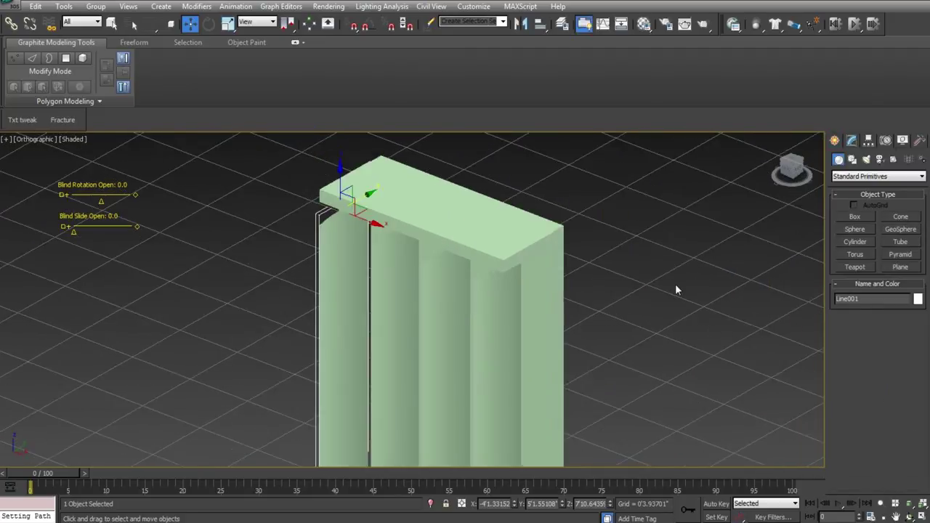
left_click(461, 301)
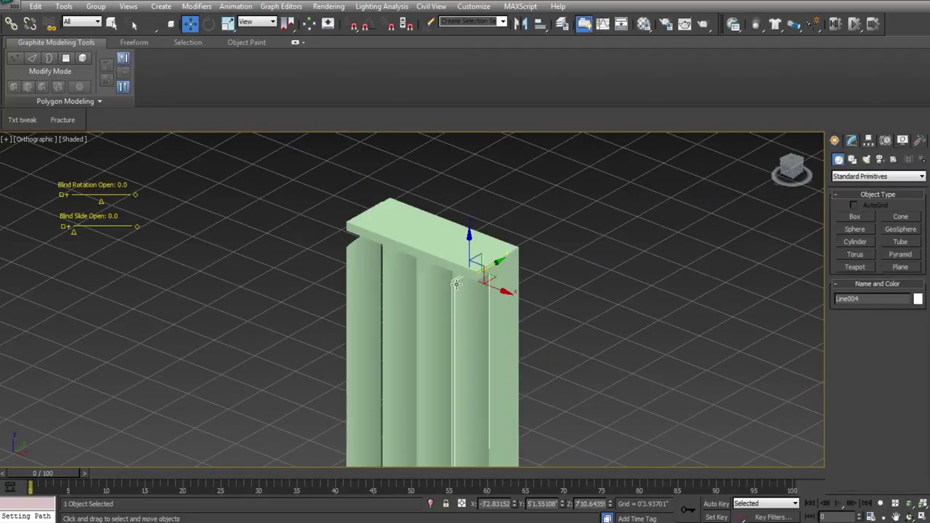
scroll(470, 239, "up", 5)
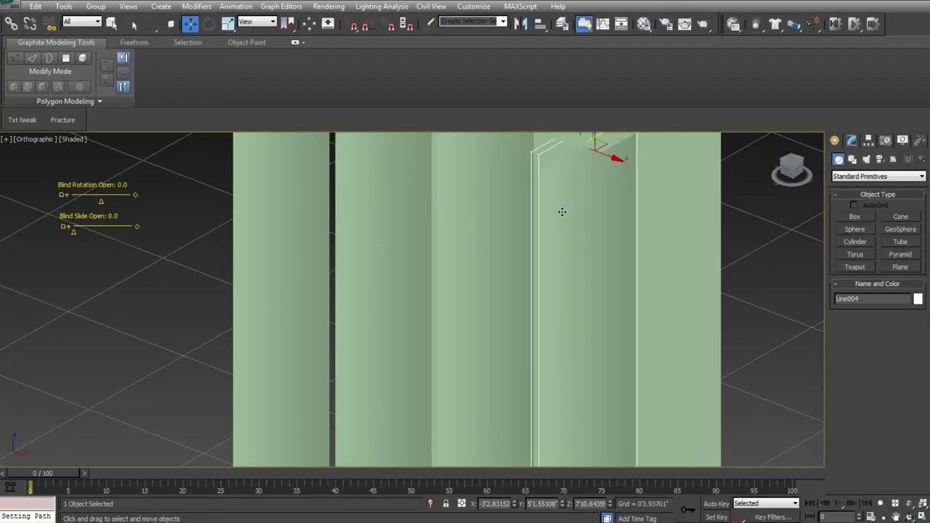
left_click(176, 278)
scroll(306, 308, "down", 5)
Show the assembly in the Front view as wireframe and examine the headrail's ends and the spacing of the blind clips.
key("f")
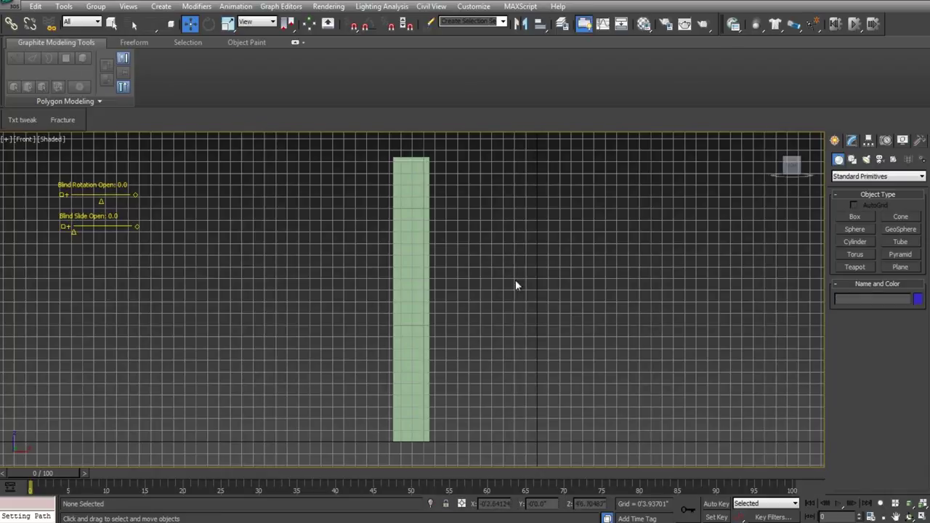
scroll(426, 193, "up", 6)
key("F3")
mouse_move(335, 276)
middle_mouse_down()
mouse_move(367, 417)
mouse_move(369, 376)
middle_mouse_up()
scroll(341, 324, "up", 3)
scroll(369, 376, "up", 4)
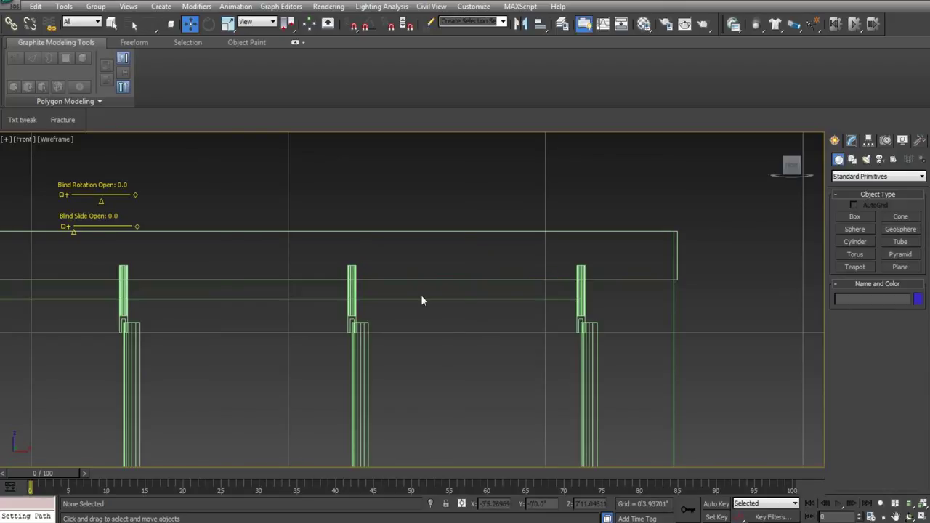
scroll(421, 301, "down", 4)
scroll(367, 368, "up", 4)
middle_click_drag(374, 327, 424, 324)
middle_click_drag(423, 324, 436, 319)
scroll(436, 320, "down", 4)
scroll(436, 324, "up", 2)
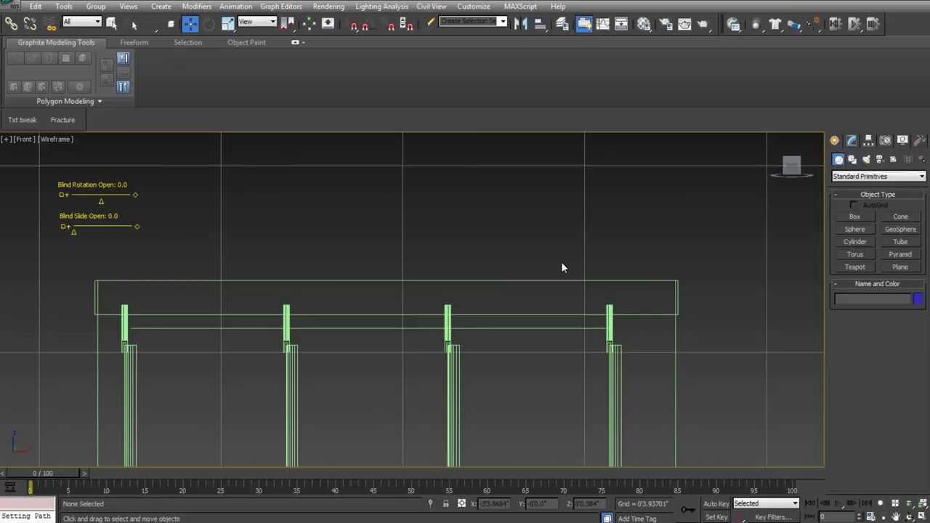
Check the wall box and the end blind's clip with its modifier stack in the Front view, and clear the selection.
left_click(675, 357)
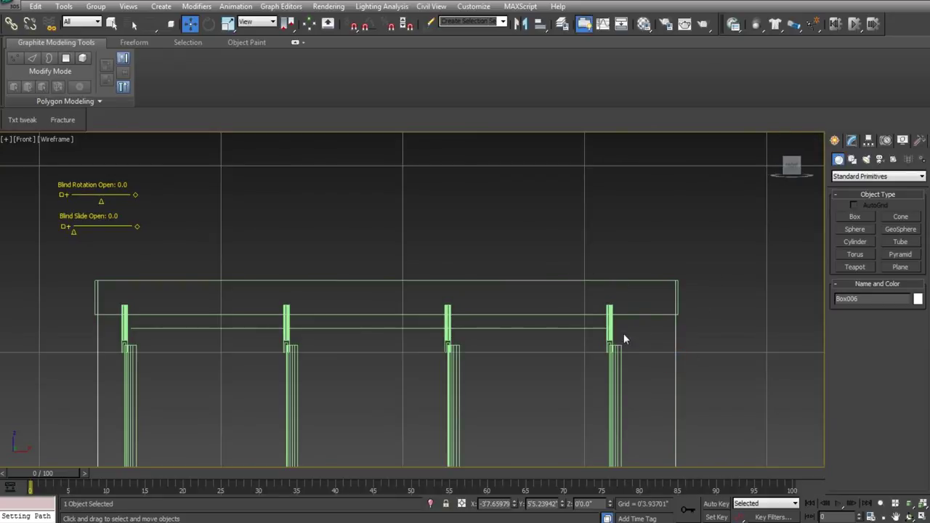
left_click(612, 328)
left_click(851, 140)
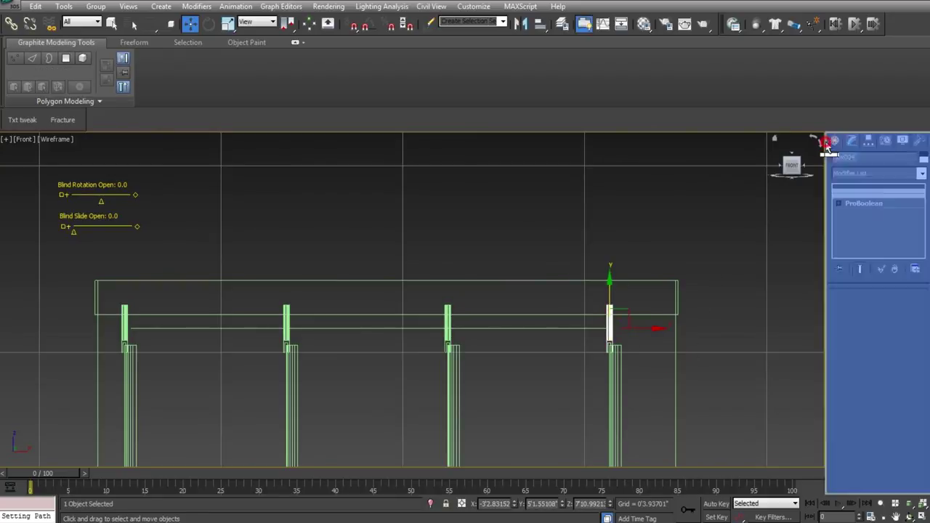
left_click(698, 277)
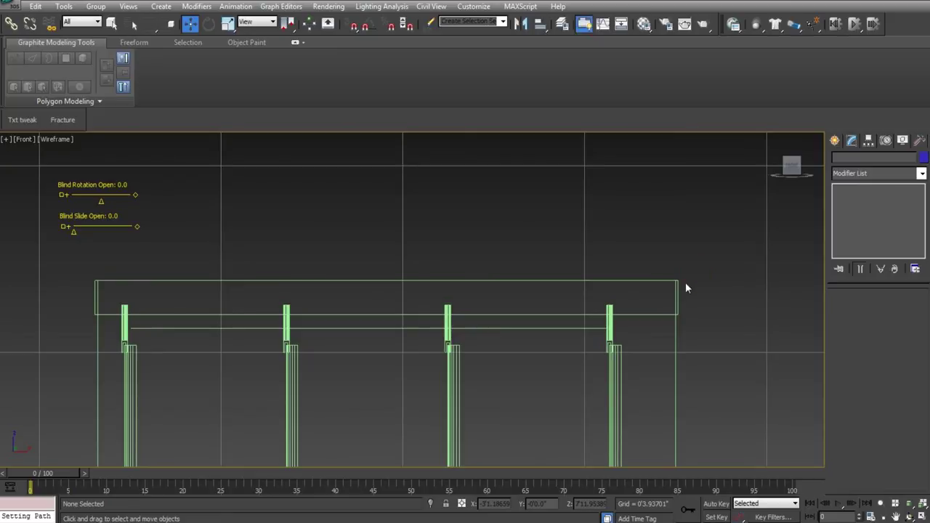